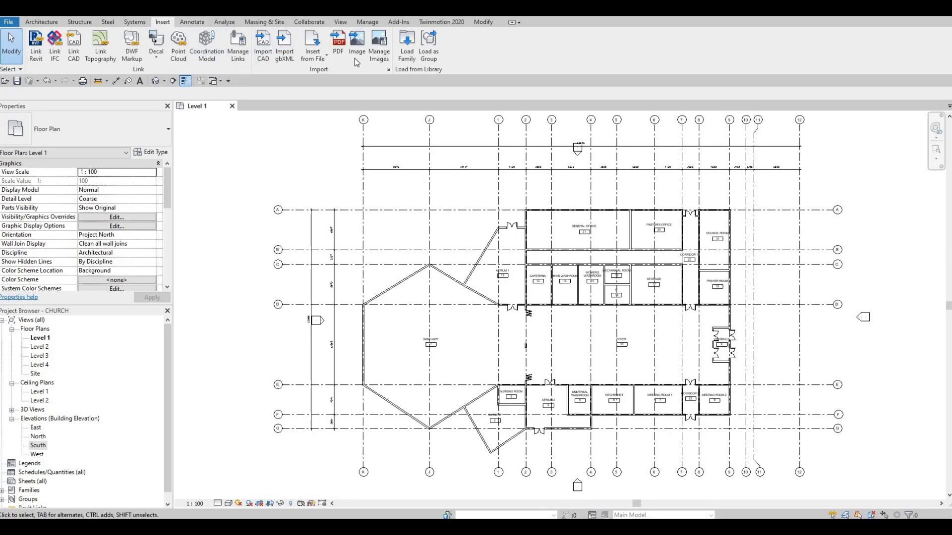
# Choose the M_Door-Interior-Single-2_Panel-Wood family from the Residential folder for loading into the project.
pyautogui.click(406, 56)
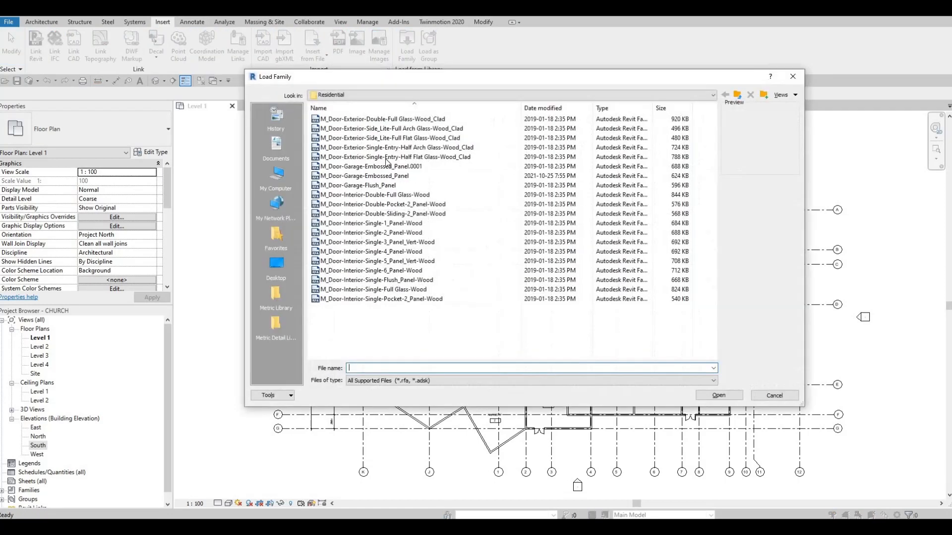
pyautogui.click(367, 185)
pyautogui.click(367, 204)
pyautogui.click(367, 233)
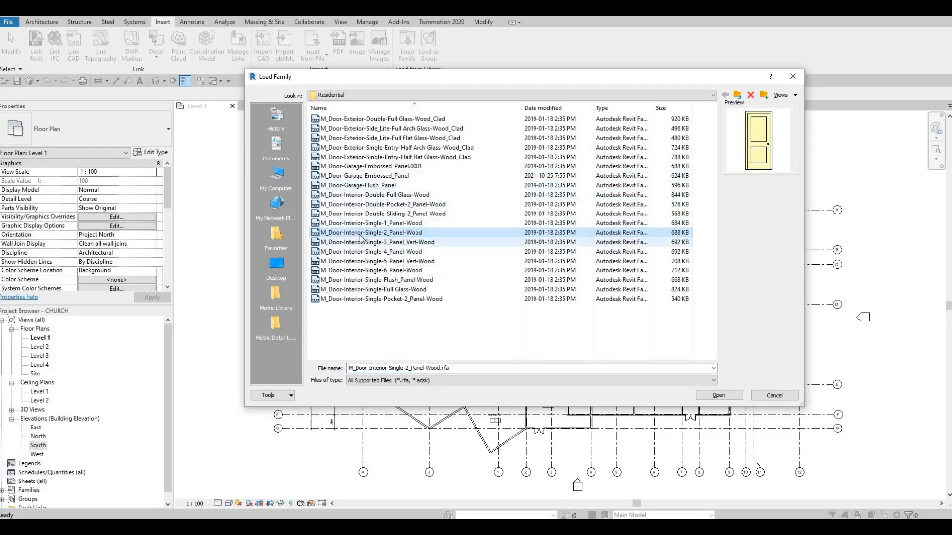
pyautogui.click(361, 240)
pyautogui.click(362, 234)
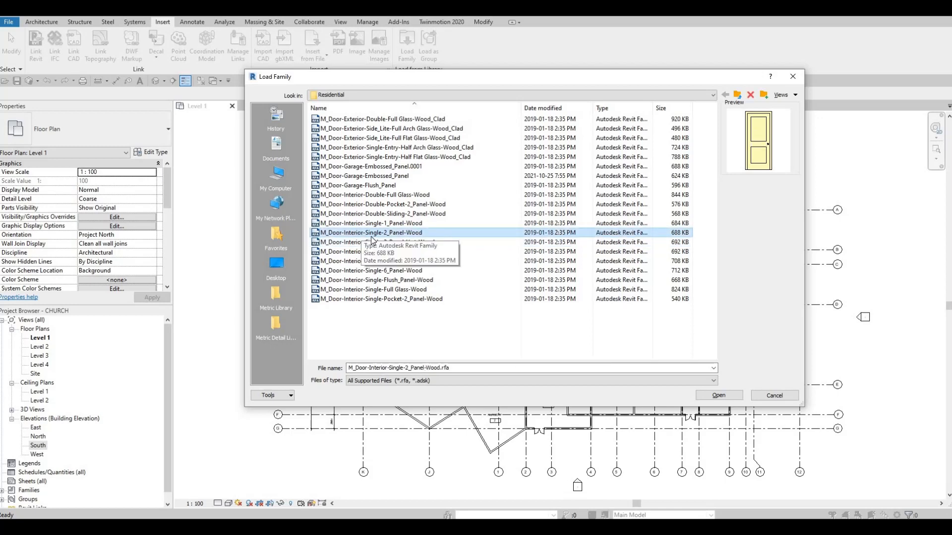
pyautogui.click(718, 396)
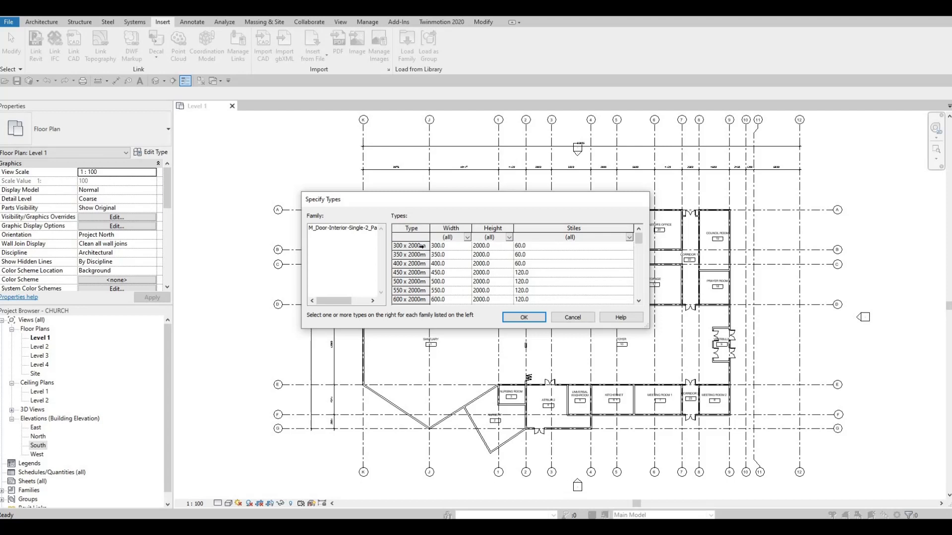
# Review the sizes of the two-panel door family and load it with all its types.
pyautogui.scroll(-1, 424, 256)
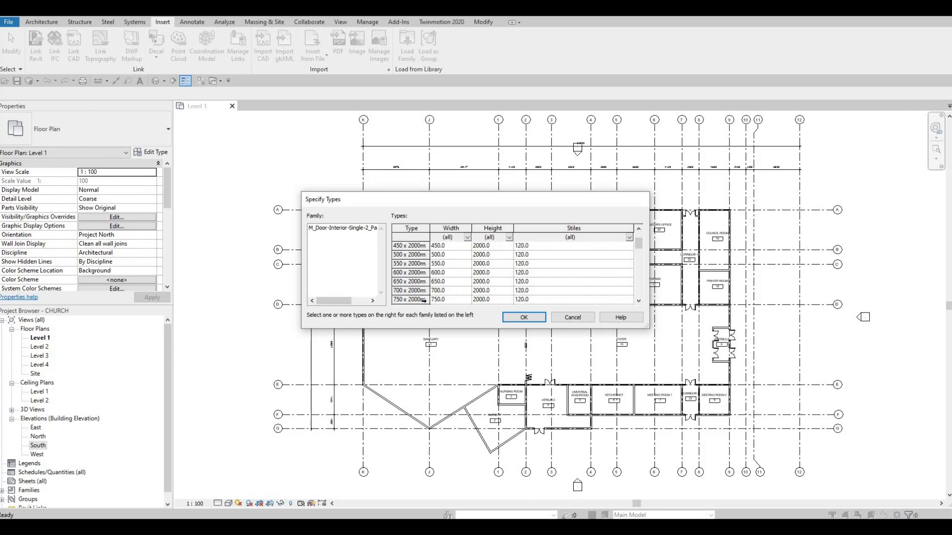
pyautogui.scroll(-1, 417, 301)
pyautogui.scroll(-2, 417, 300)
pyautogui.scroll(-1, 468, 290)
pyautogui.scroll(-5, 419, 277)
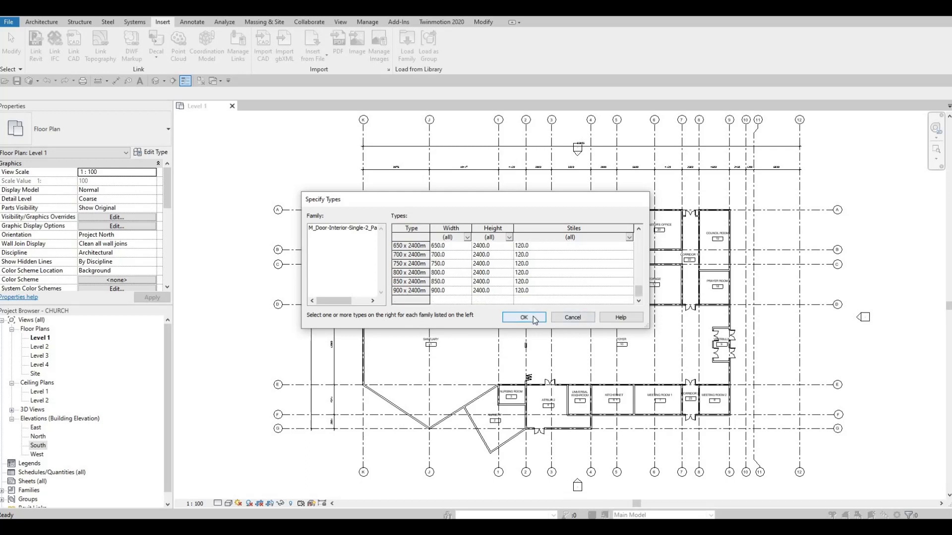
pyautogui.click(533, 321)
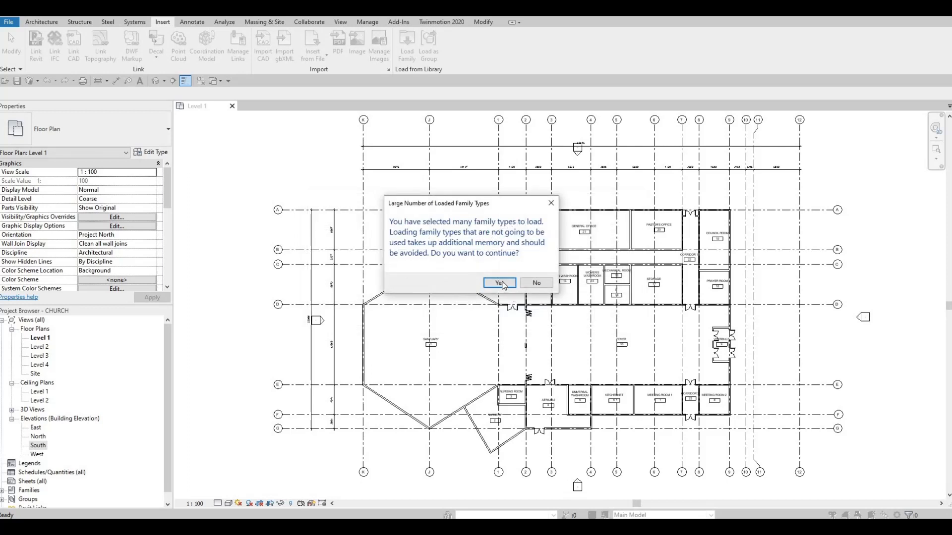
pyautogui.click(499, 282)
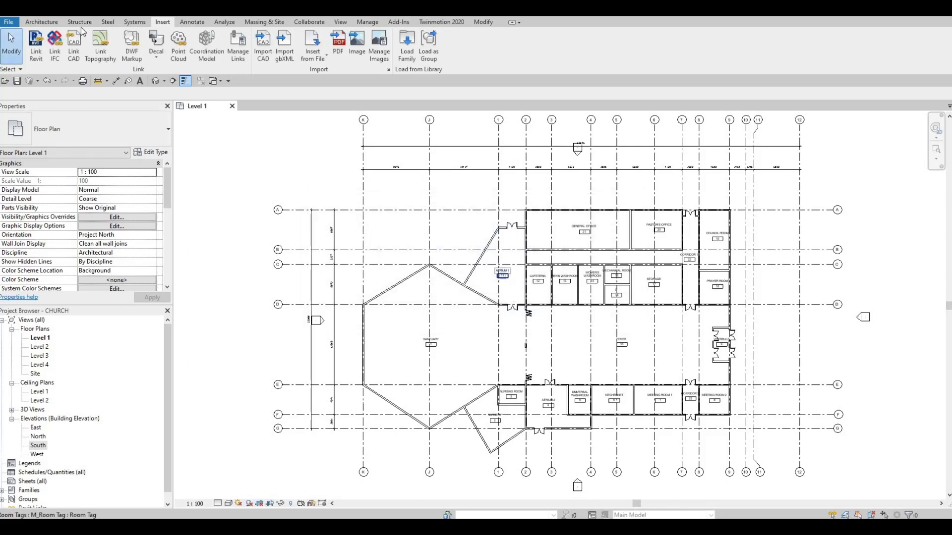
# Place an 800 x 2000mm M_Door-Interior-Single-2_Panel-Wood door in the cafeteria's corridor wall, about 700 mm from the men's washroom wall, swinging inward.
pyautogui.click(48, 22)
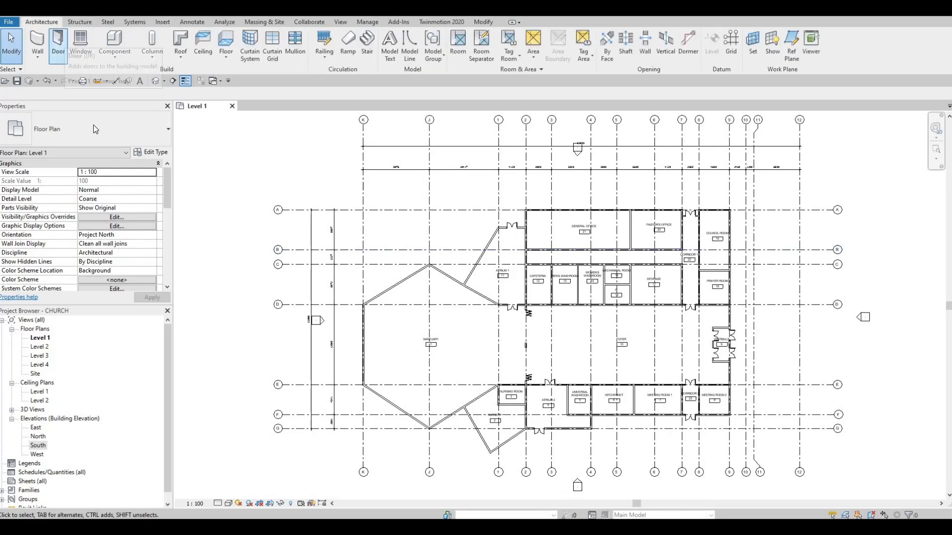
pyautogui.press('d')
pyautogui.press('r')
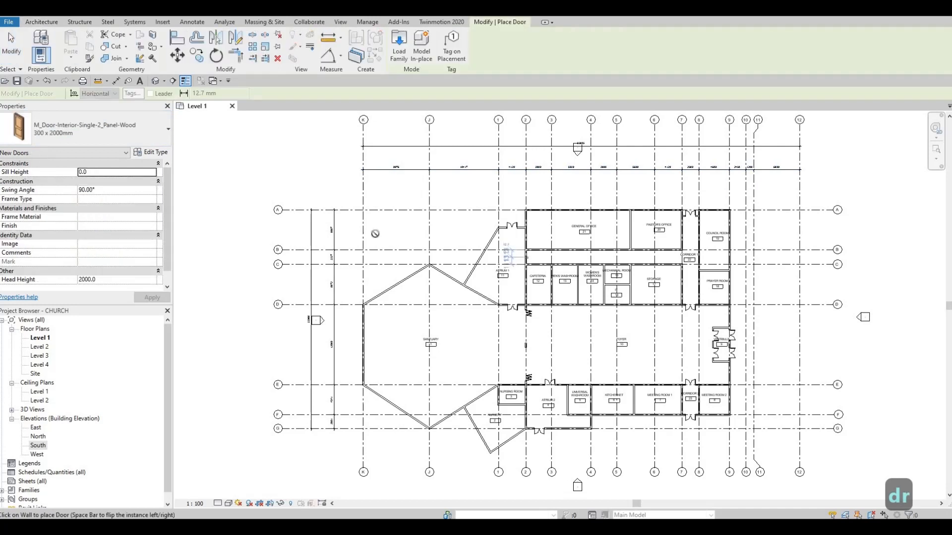
pyautogui.click(86, 133)
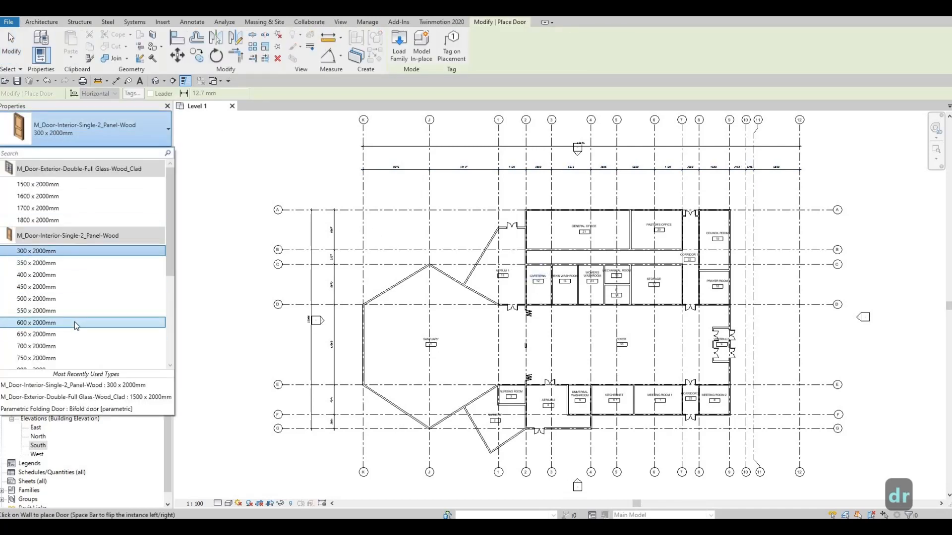
pyautogui.scroll(-1, 74, 322)
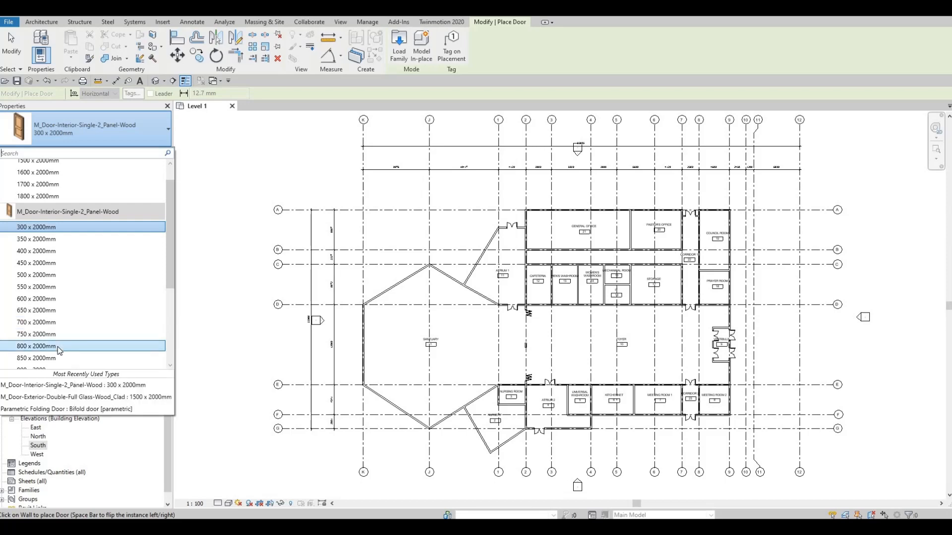
pyautogui.click(74, 345)
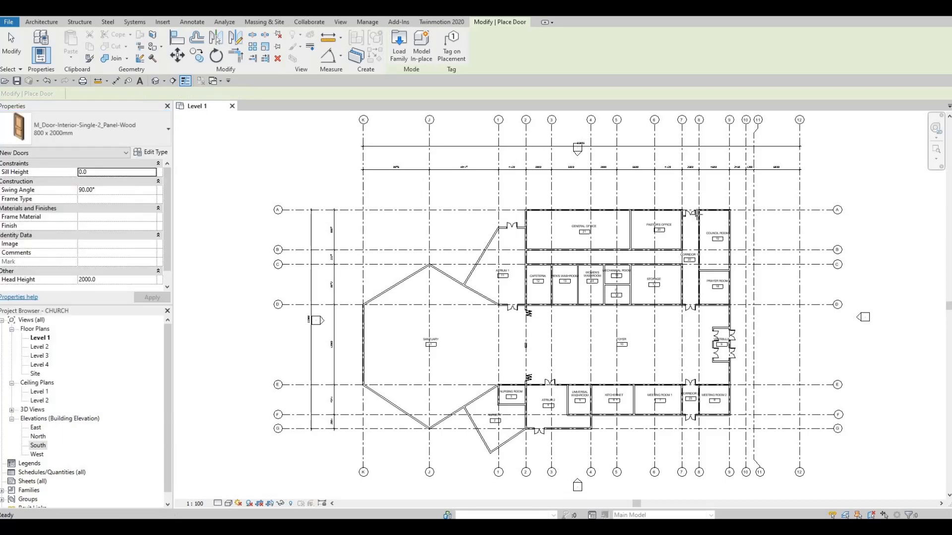
pyautogui.scroll(3, 596, 263)
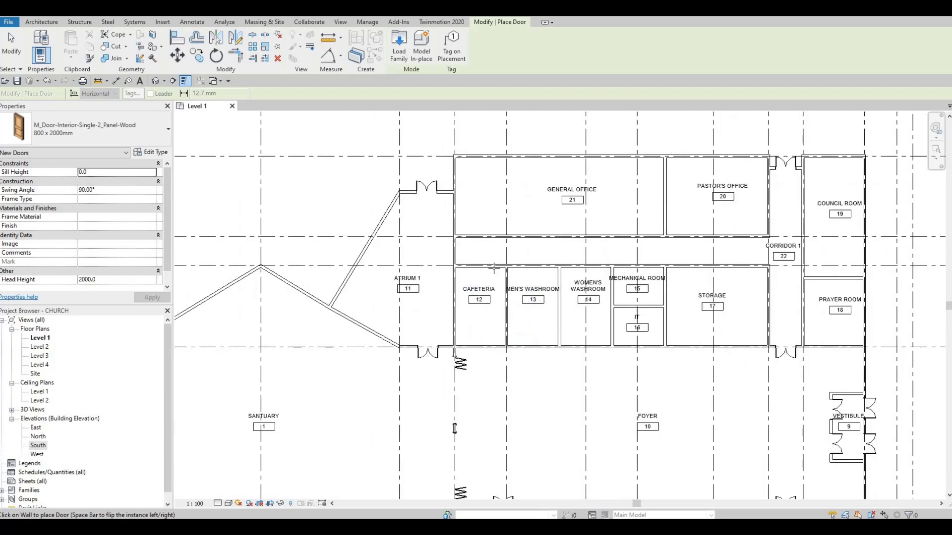
pyautogui.scroll(3, 498, 259)
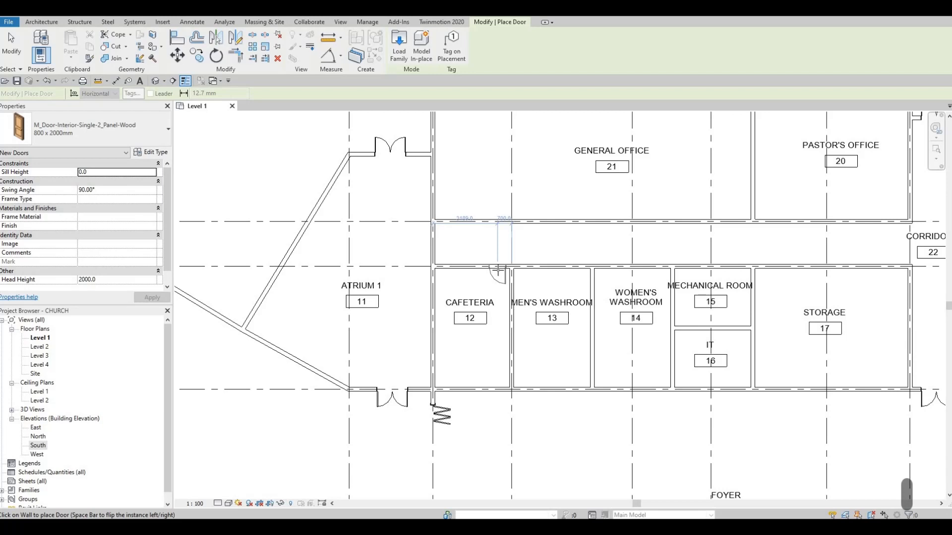
pyautogui.click(497, 270)
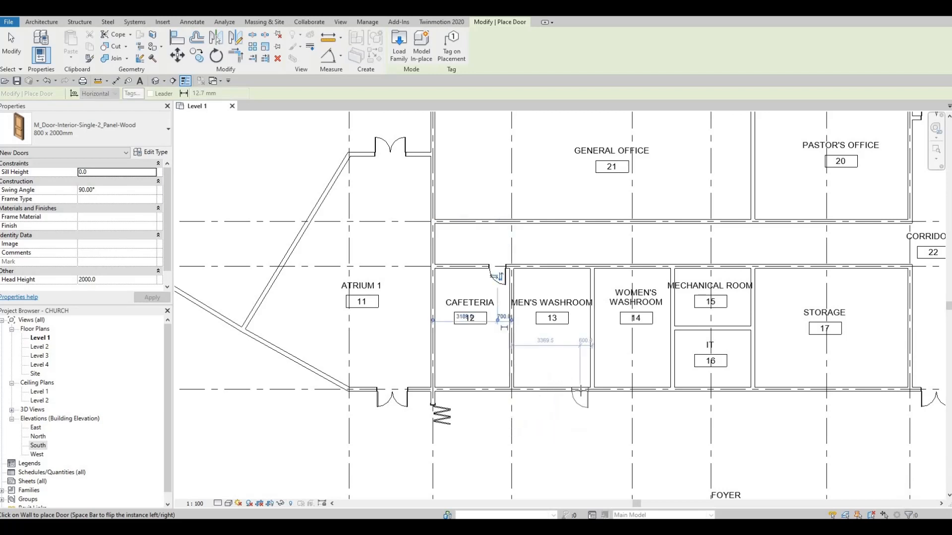
# Place inward-swinging doors for the men's and women's washrooms in both the foyer and corridor walls, about 600–700 mm from their shared wall.
pyautogui.press('space')
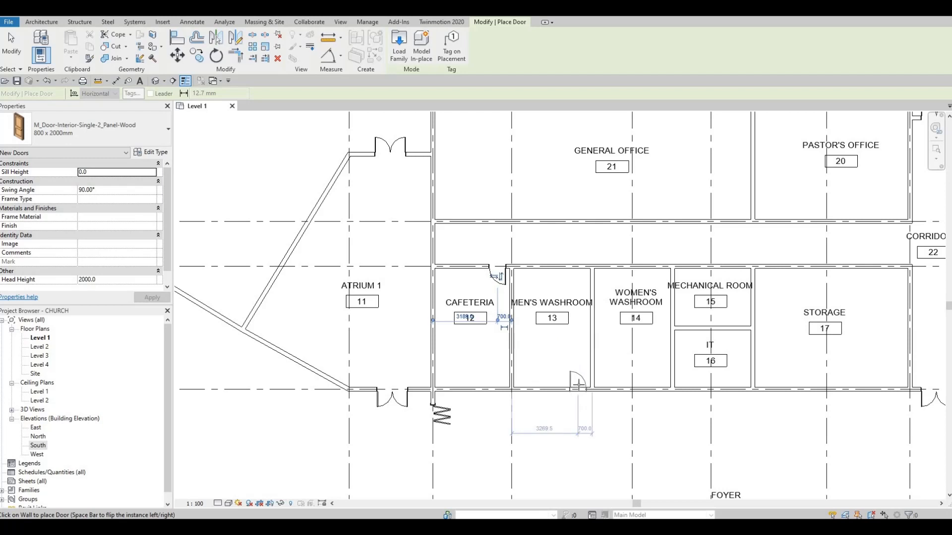
pyautogui.press('space')
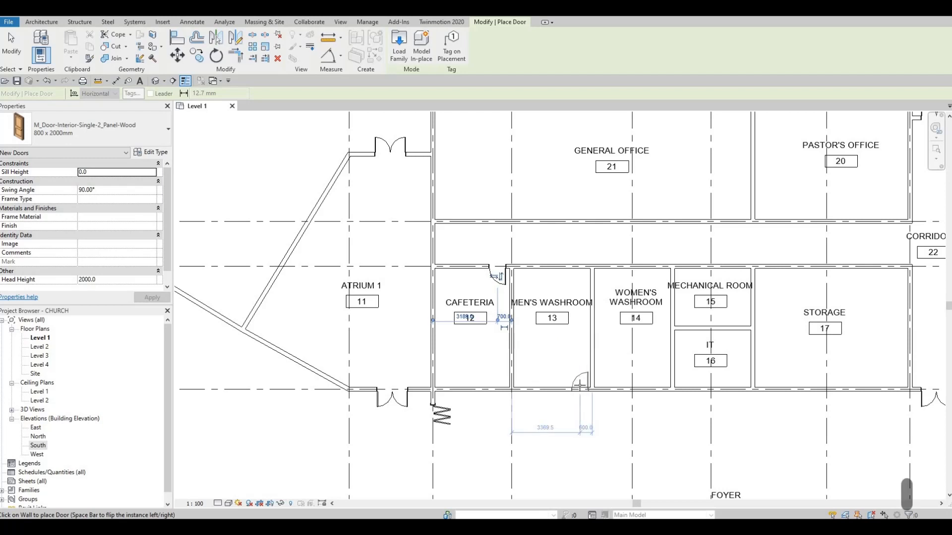
pyautogui.click(598, 385)
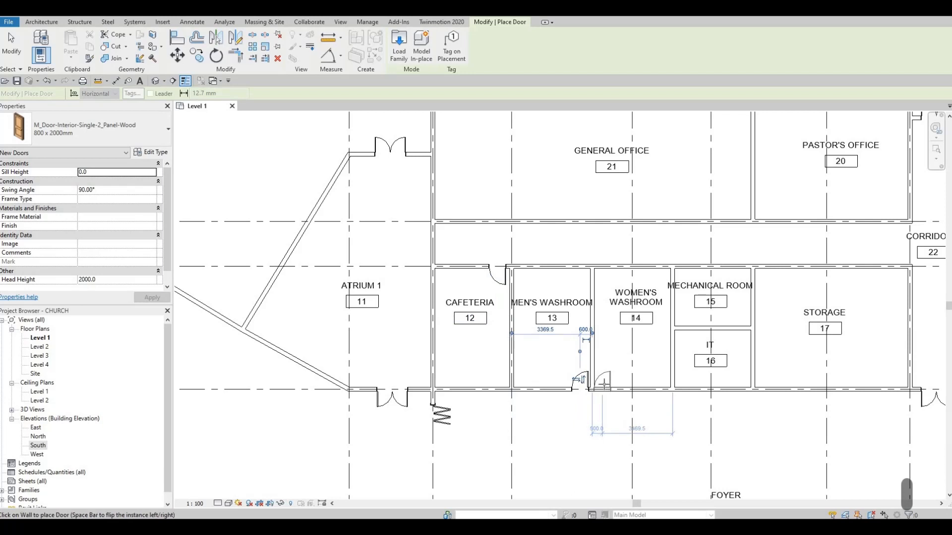
pyautogui.press('space')
pyautogui.click(605, 385)
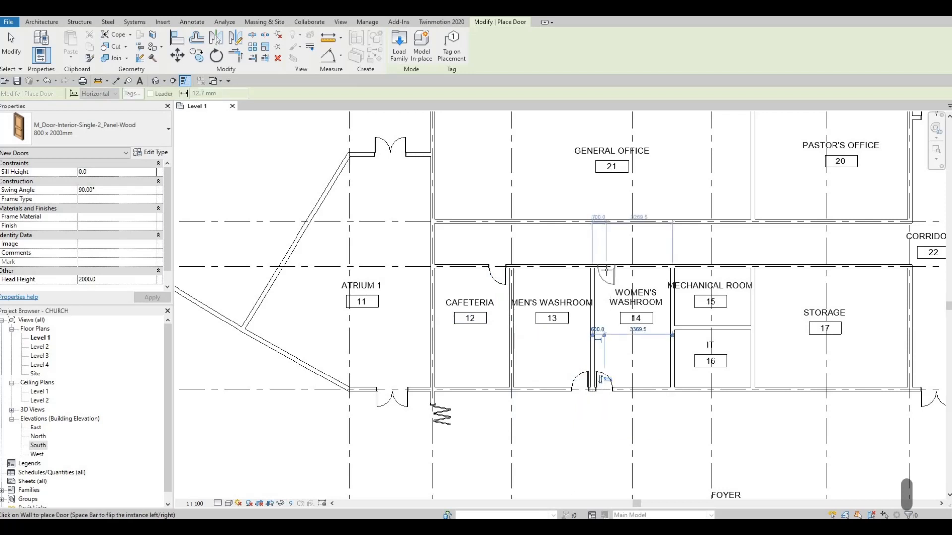
pyautogui.press('space')
pyautogui.click(594, 271)
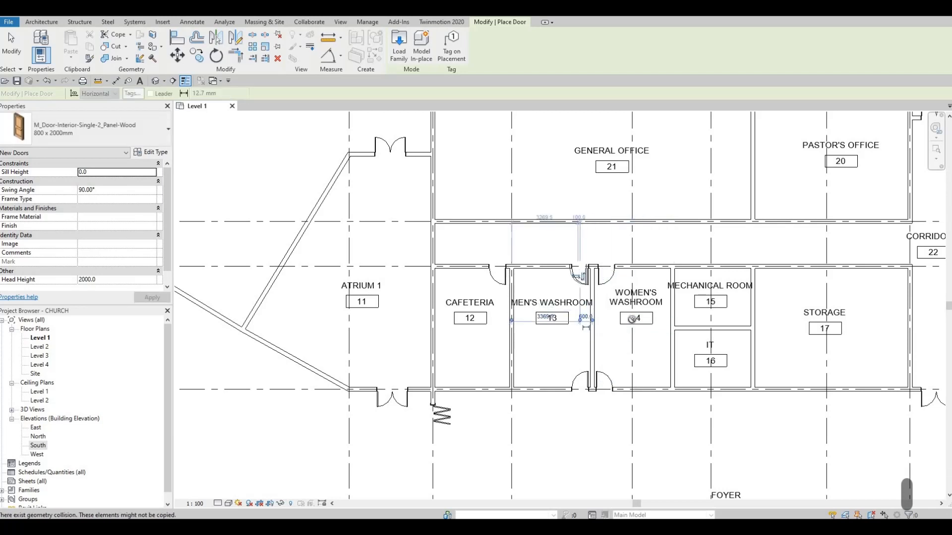
# Place inward-swinging doors in the mechanical room's corridor wall and the IT room's foyer wall, about 700 and 600 mm from the women's washroom wall.
pyautogui.scroll(-1, 579, 267)
pyautogui.moveTo(659, 280); pyautogui.dragTo(561, 277, button='middle')
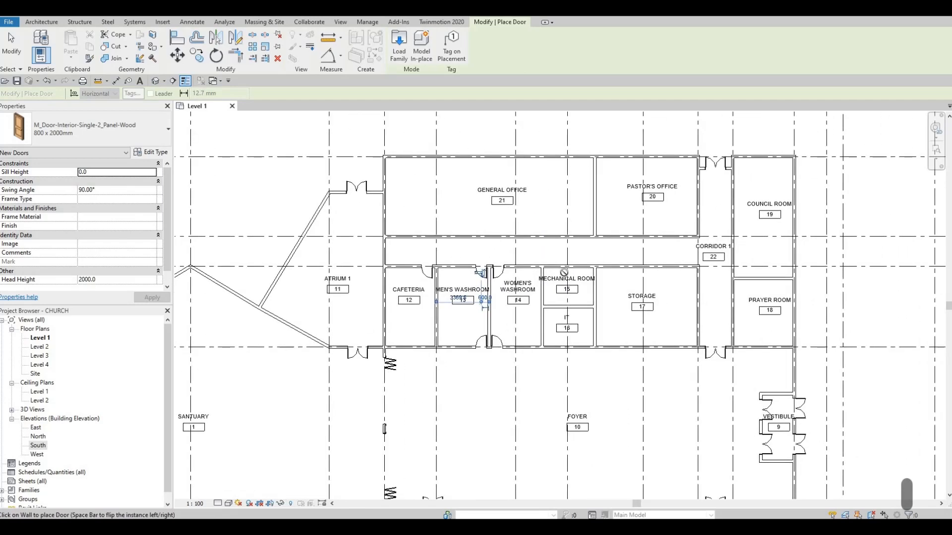
pyautogui.scroll(1, 561, 278)
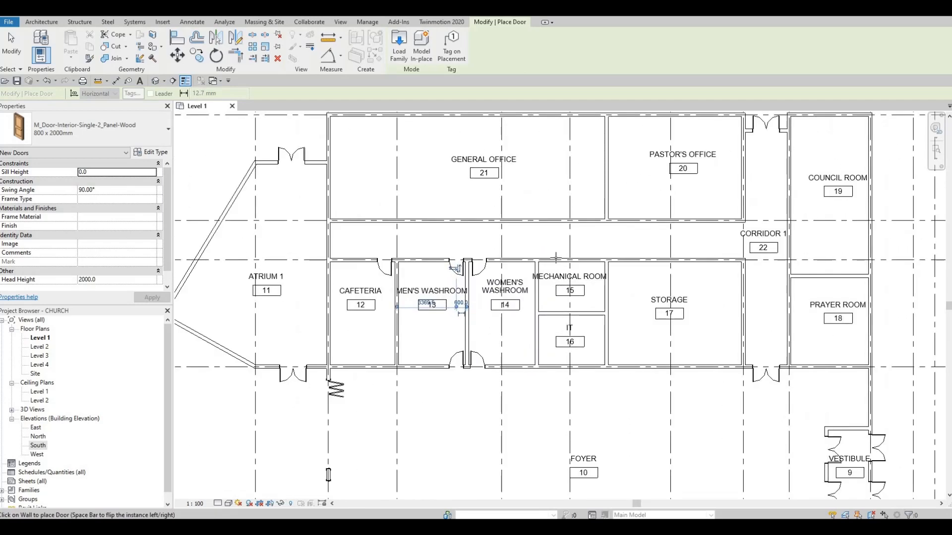
pyautogui.scroll(1, 566, 260)
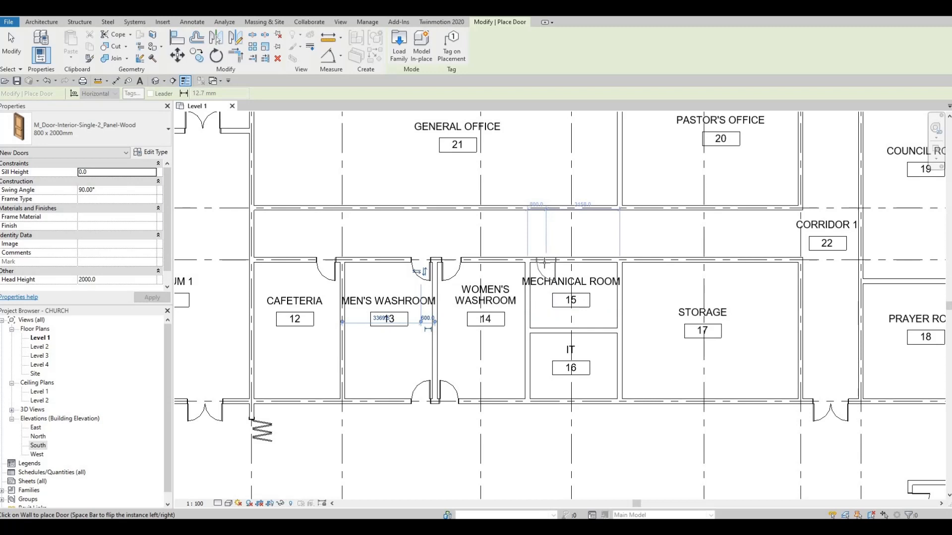
pyautogui.click(545, 260)
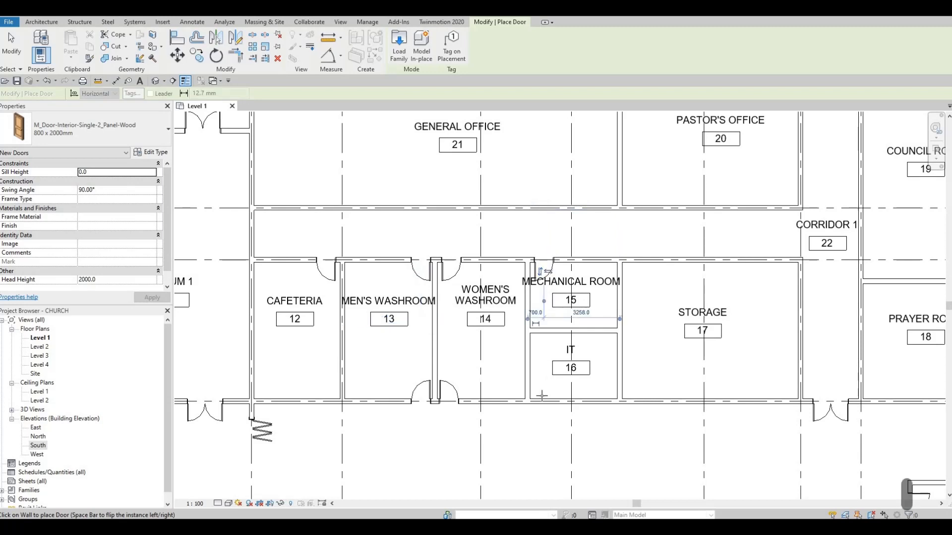
pyautogui.press('space')
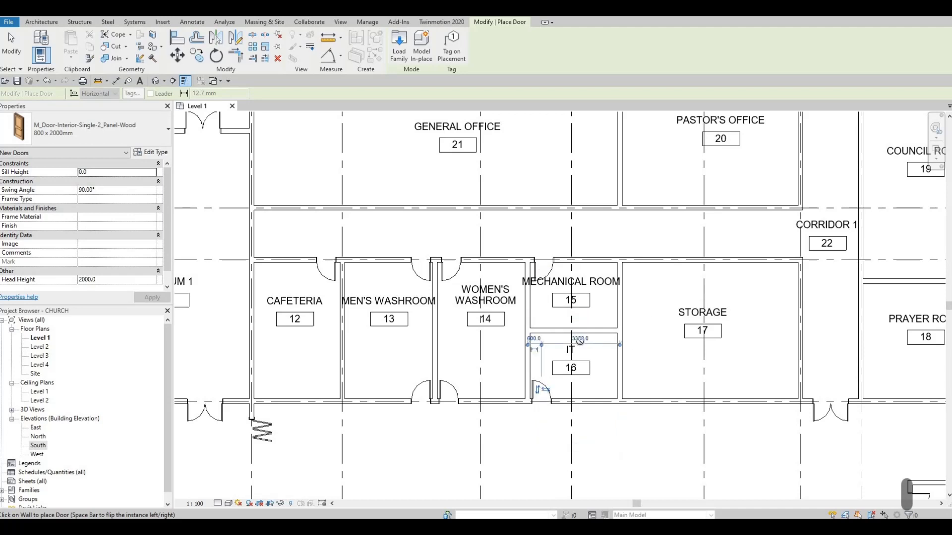
# Place inward-swinging doors in the storage room's corridor and foyer walls, about 700 mm from the mechanical and IT room wall.
pyautogui.moveTo(578, 344); pyautogui.dragTo(517, 362, button='middle')
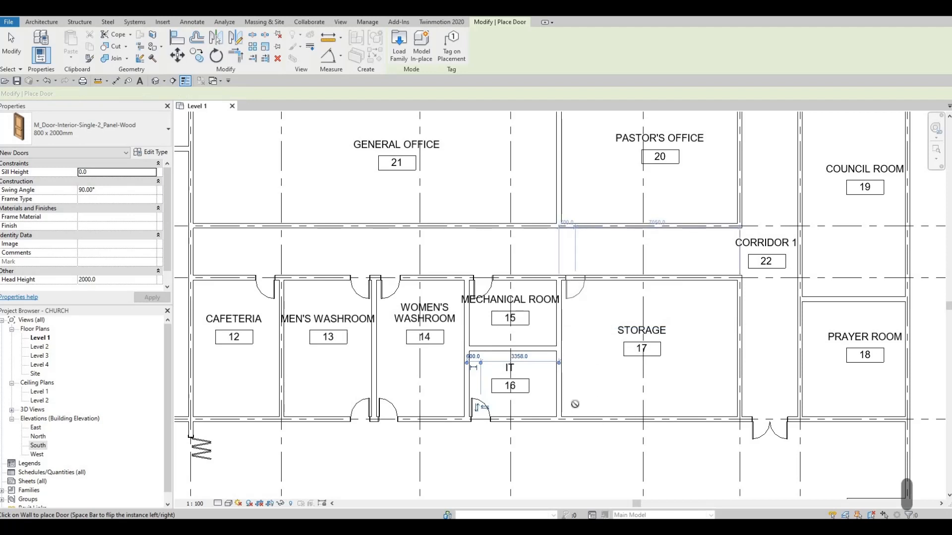
pyautogui.click(575, 283)
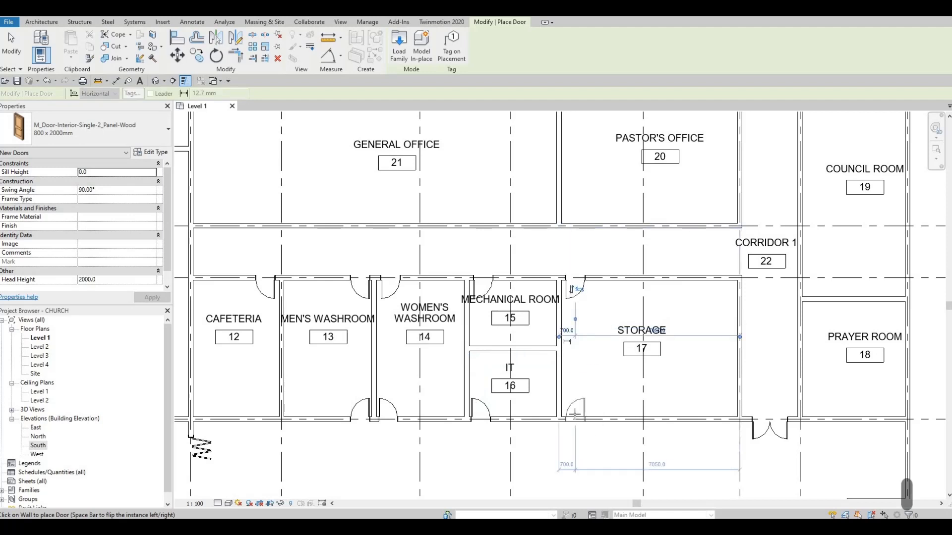
pyautogui.scroll(-2, 574, 414)
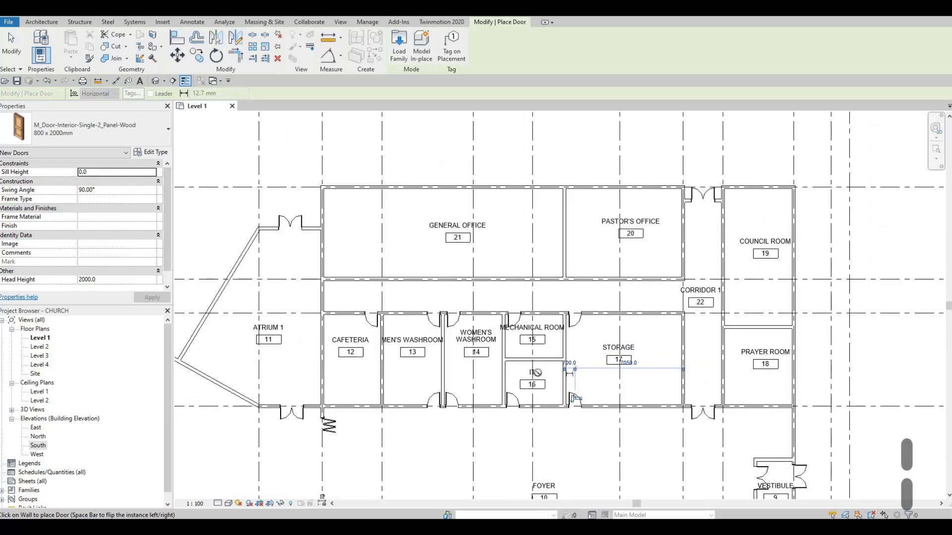
# Place inward-swinging doors for the prayer room and council room in the Corridor 1 wall, each about 700 mm from their shared wall.
pyautogui.moveTo(545, 372); pyautogui.dragTo(481, 371, button='middle')
pyautogui.moveTo(644, 371); pyautogui.dragTo(633, 383, button='middle')
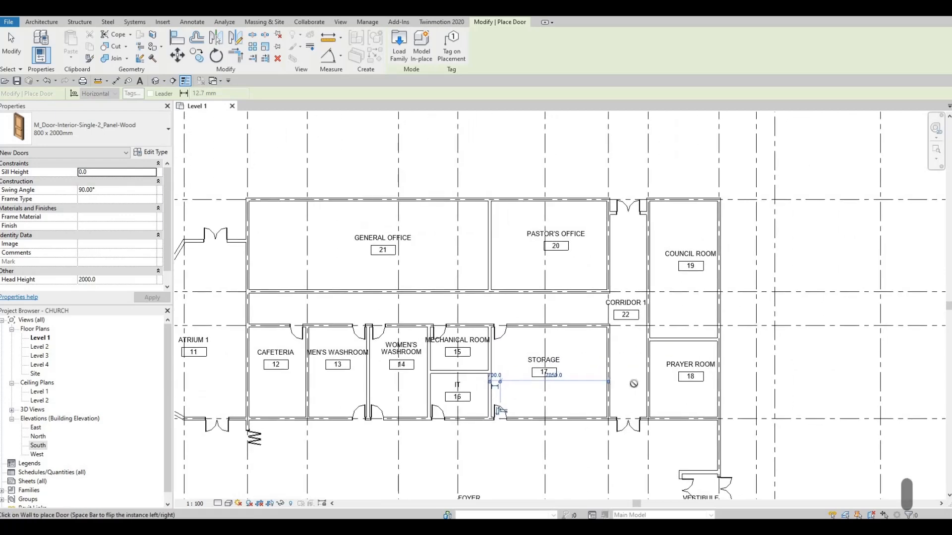
pyautogui.scroll(2, 659, 357)
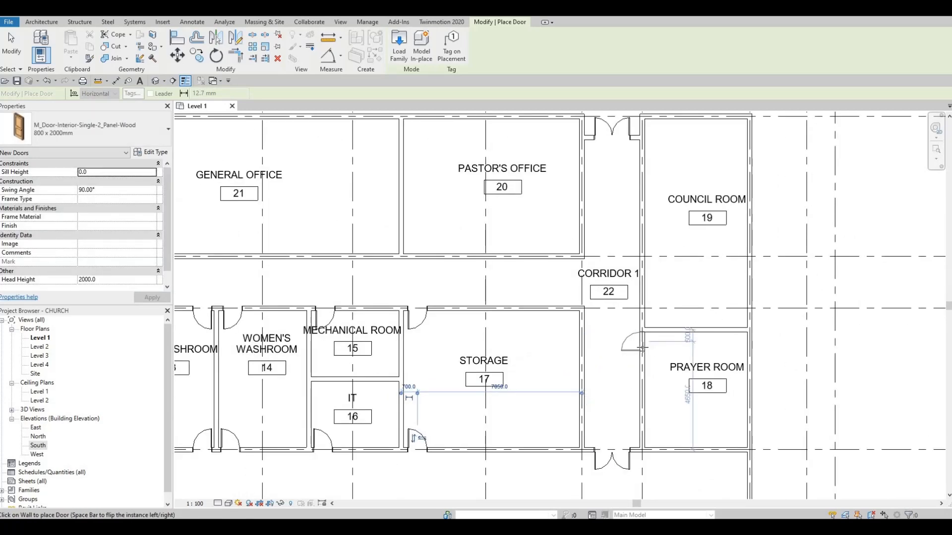
pyautogui.click(644, 317)
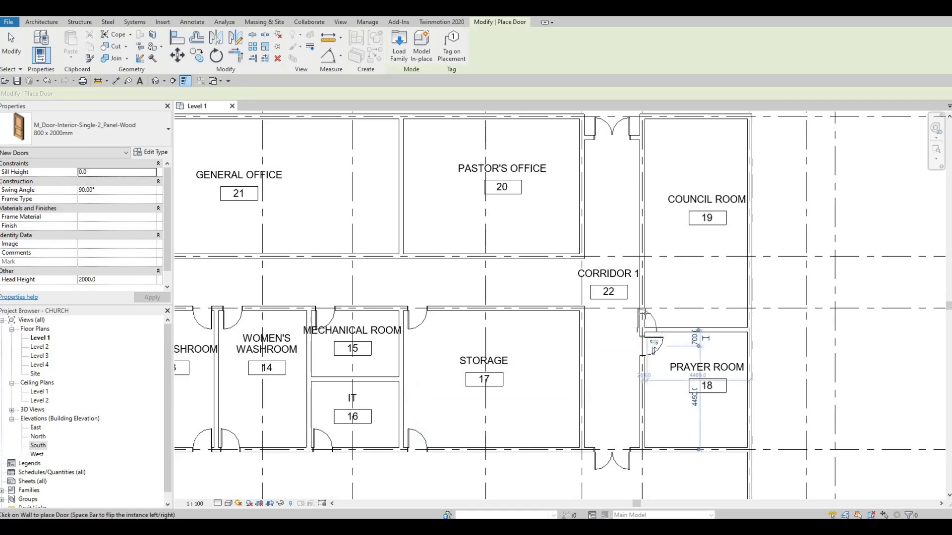
pyautogui.click(644, 313)
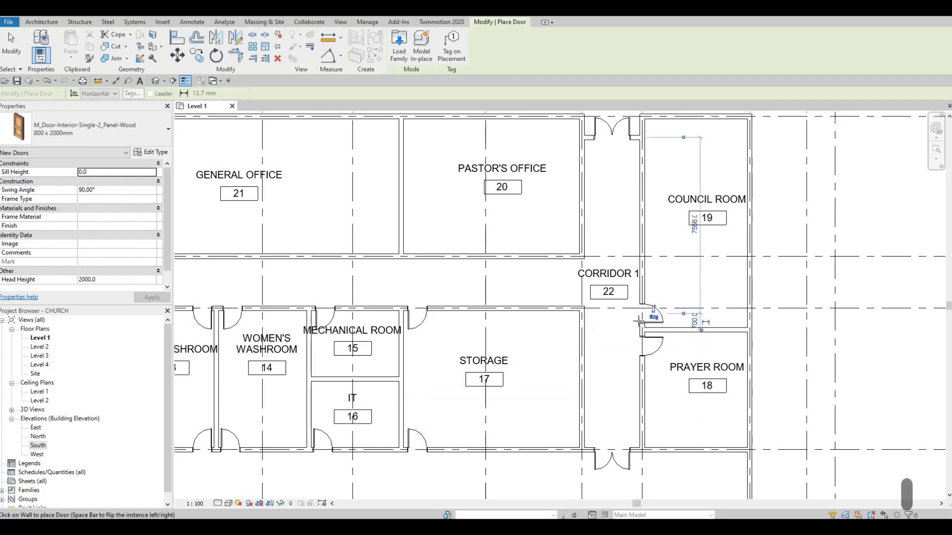
# Place an inward-swinging door in the pastor's office wall facing Corridor 1, about 700 mm from the office's lower corner.
pyautogui.moveTo(480, 252); pyautogui.dragTo(623, 296, button='middle')
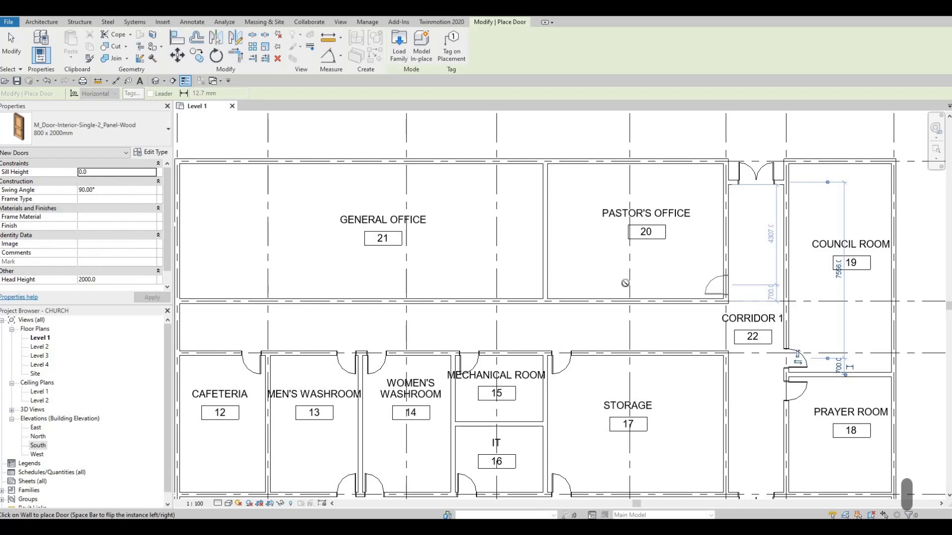
pyautogui.click(719, 287)
pyautogui.moveTo(683, 314); pyautogui.dragTo(679, 323, button='middle')
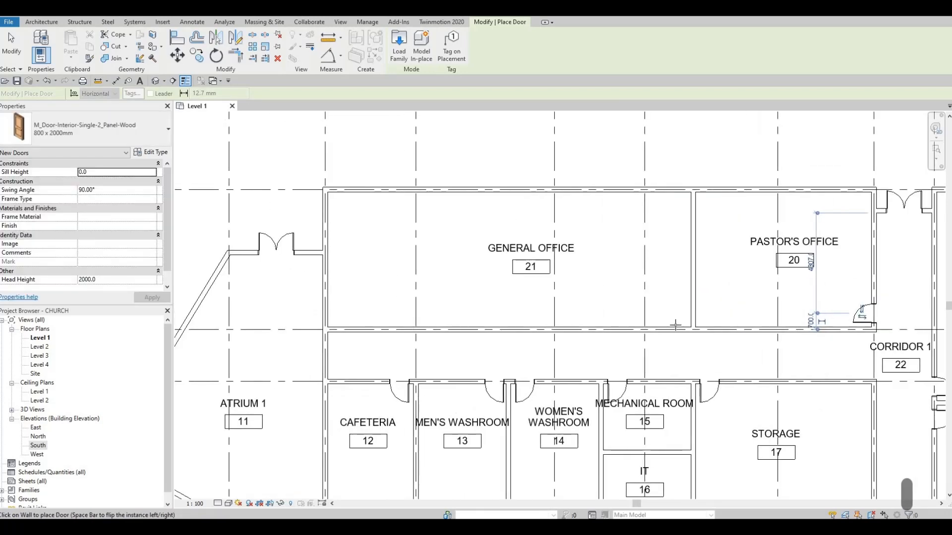
# Place an inward-swinging door in the general office's corridor wall, about 800 mm from the pastor's office wall, and end door placement.
pyautogui.press('space')
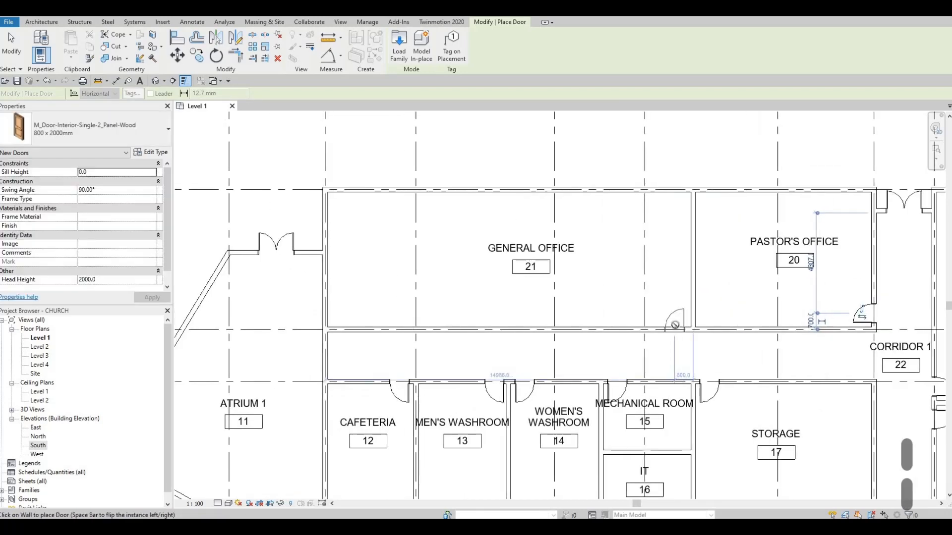
pyautogui.scroll(-2, 679, 277)
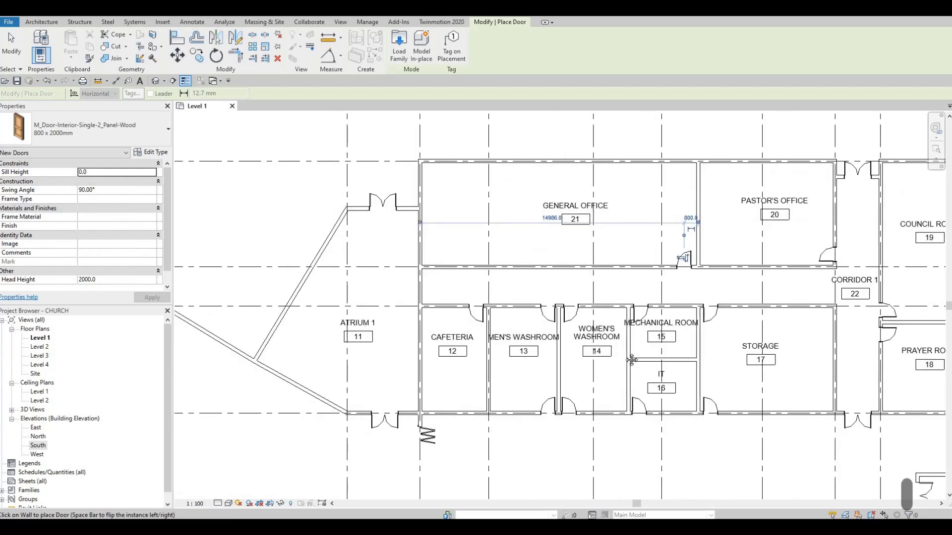
pyautogui.moveTo(631, 360); pyautogui.dragTo(672, 339, button='middle')
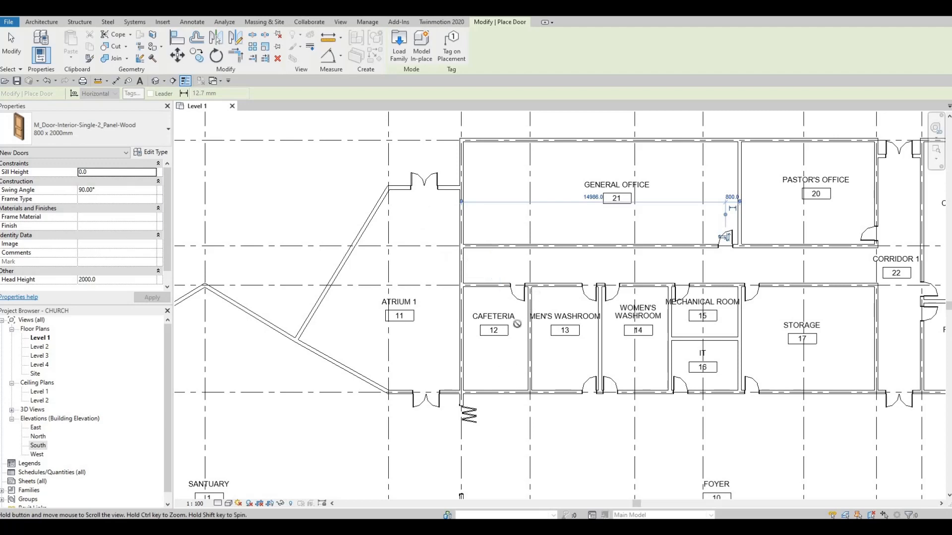
pyautogui.moveTo(516, 323); pyautogui.dragTo(545, 248, button='middle')
pyautogui.scroll(-1, 516, 324)
pyautogui.scroll(-1, 563, 324)
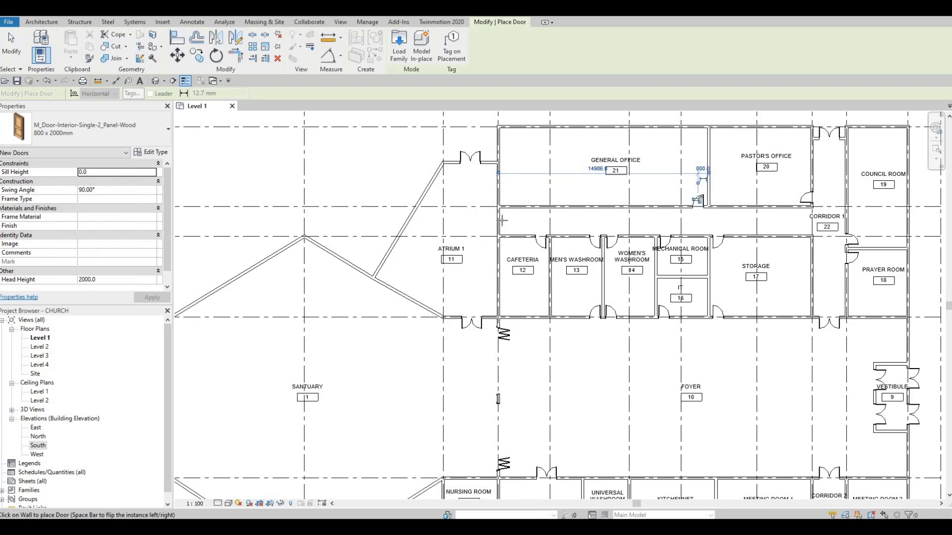
pyautogui.press('Escape')
pyautogui.press('Escape')
pyautogui.press('Escape')
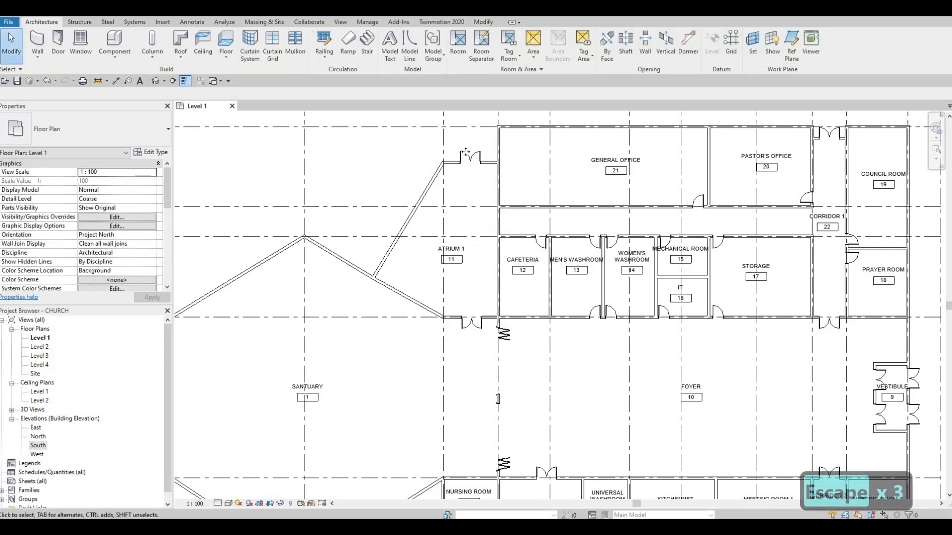
# Place a 1500 x 2000mm exterior double full-glass door centred in the wall between Atrium 1 and the corridor, swinging into the atrium.
pyautogui.press('c')
pyautogui.press('s')
pyautogui.scroll(2, 503, 199)
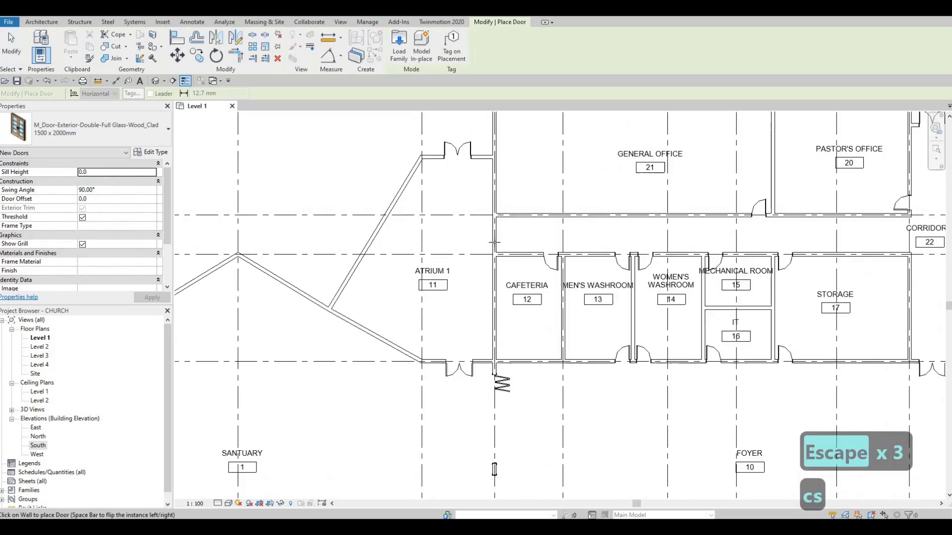
pyautogui.click(489, 240)
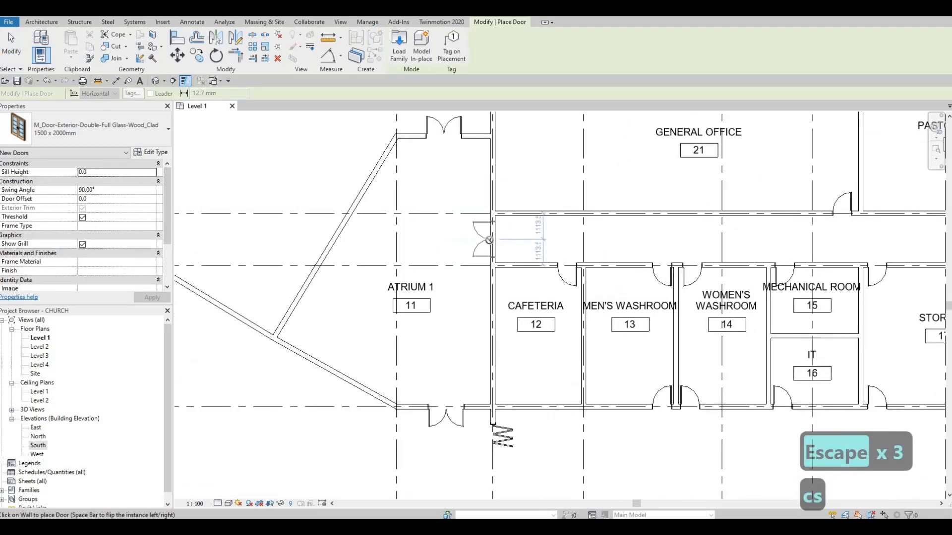
pyautogui.press('Escape')
pyautogui.scroll(-3, 545, 307)
pyautogui.scroll(2, 567, 277)
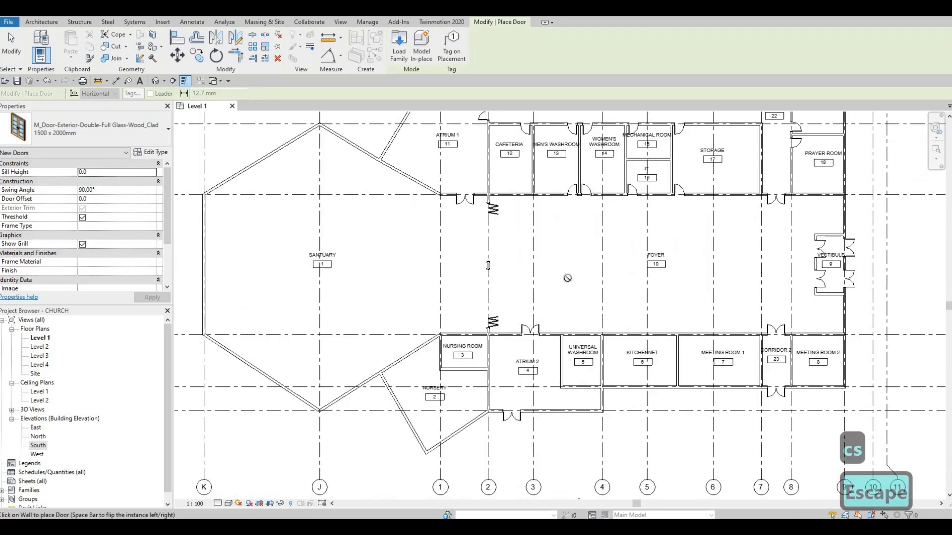
pyautogui.press('Escape')
pyautogui.press('Escape')
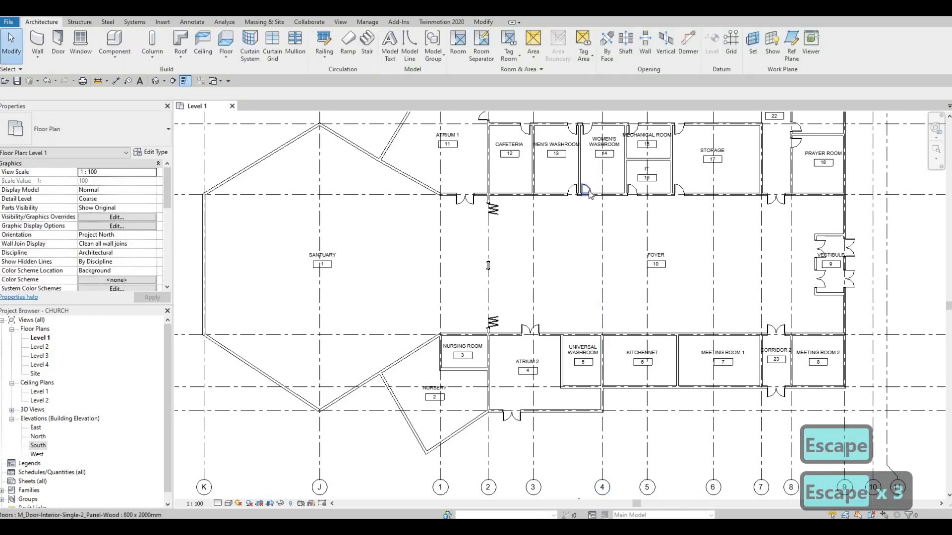
# Place 800 x 2000mm interior doors in the foyer walls of Meeting Rooms 2 and 1, swinging inward, about 600 mm from the Corridor 2 walls.
pyautogui.click(586, 197)
pyautogui.press('c')
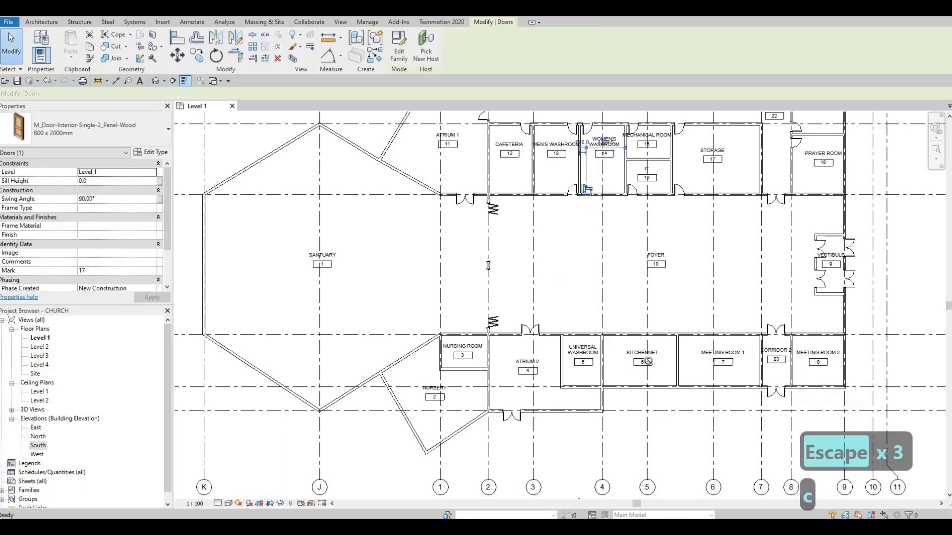
pyautogui.press('s')
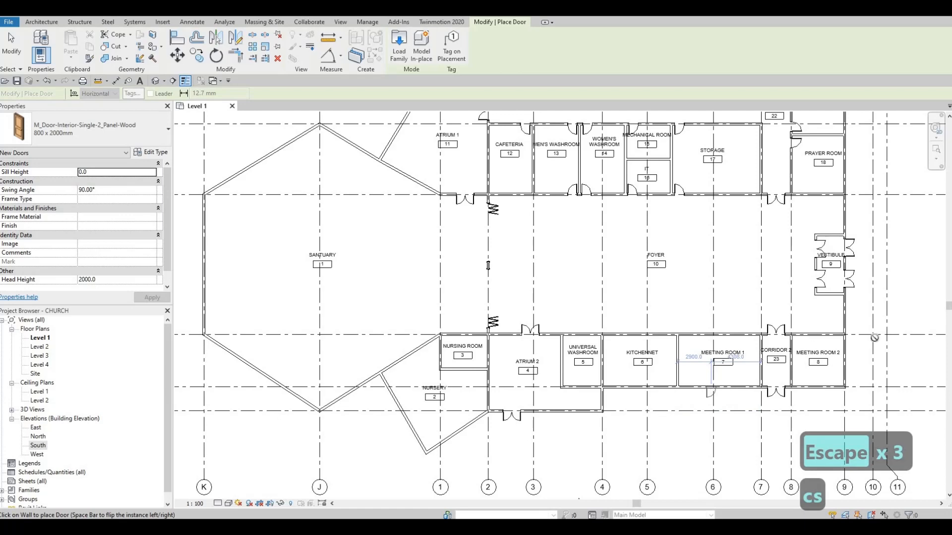
pyautogui.scroll(3, 865, 339)
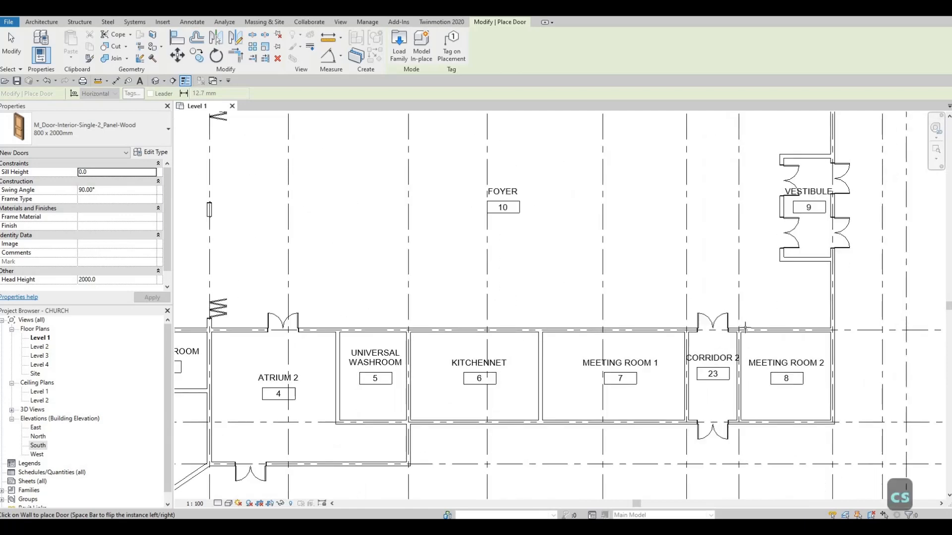
pyautogui.scroll(2, 749, 333)
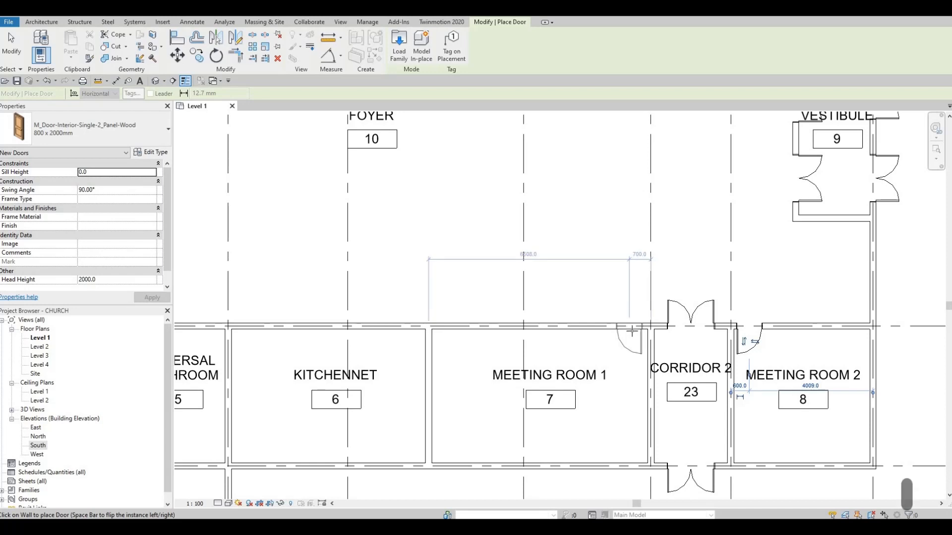
# Place inward-swinging doors in the foyer walls of the kitchennet and universal washroom, each about 600 mm from the room's right-hand wall.
pyautogui.moveTo(448, 319); pyautogui.dragTo(680, 304, button='middle')
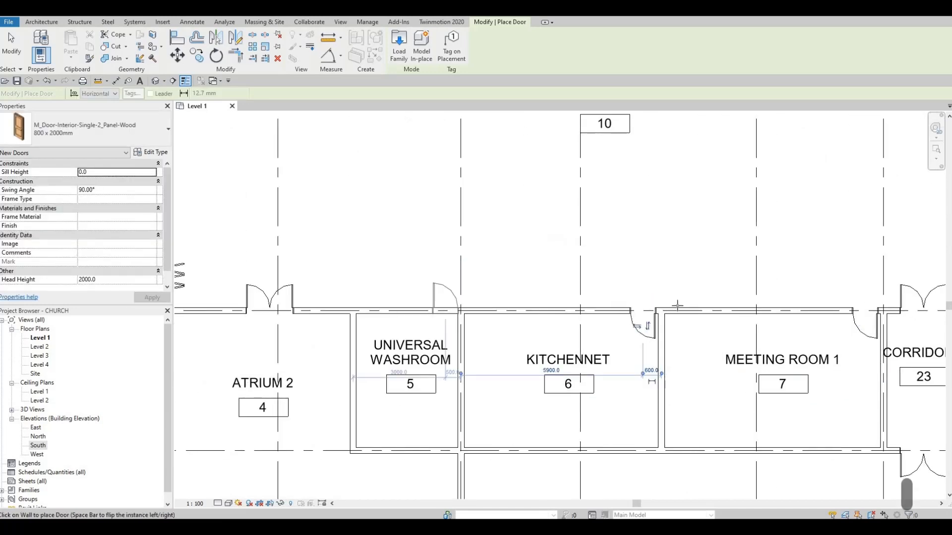
pyautogui.moveTo(452, 317); pyautogui.dragTo(691, 311, button='middle')
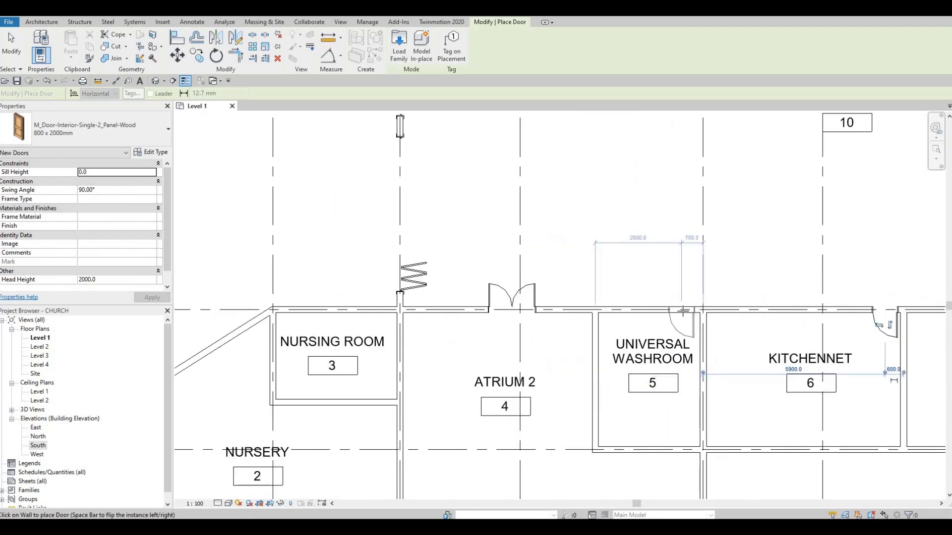
pyautogui.scroll(-3, 676, 305)
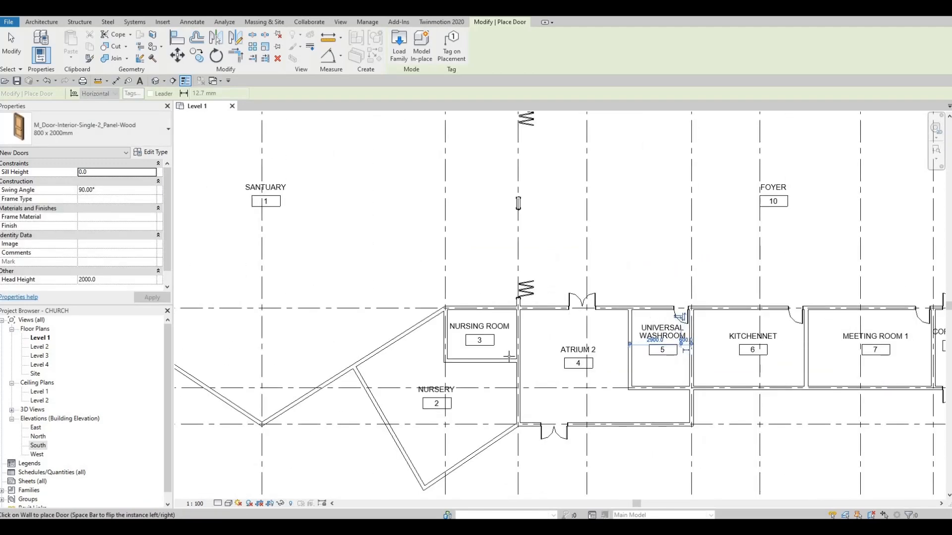
# Place a door in the wall between the nursing room and nursery, swinging into the nursing room, about 600 mm from the Atrium 2 wall.
pyautogui.scroll(2, 508, 356)
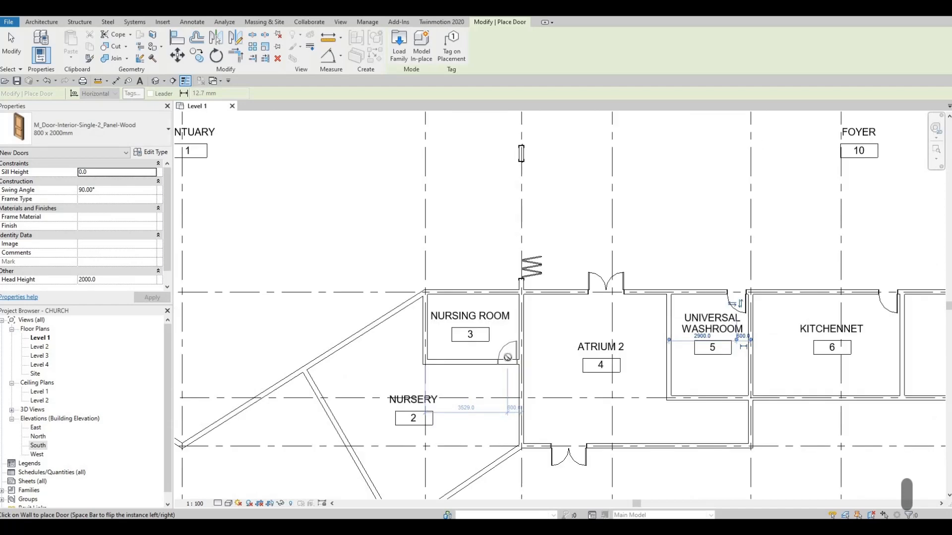
pyautogui.click(519, 353)
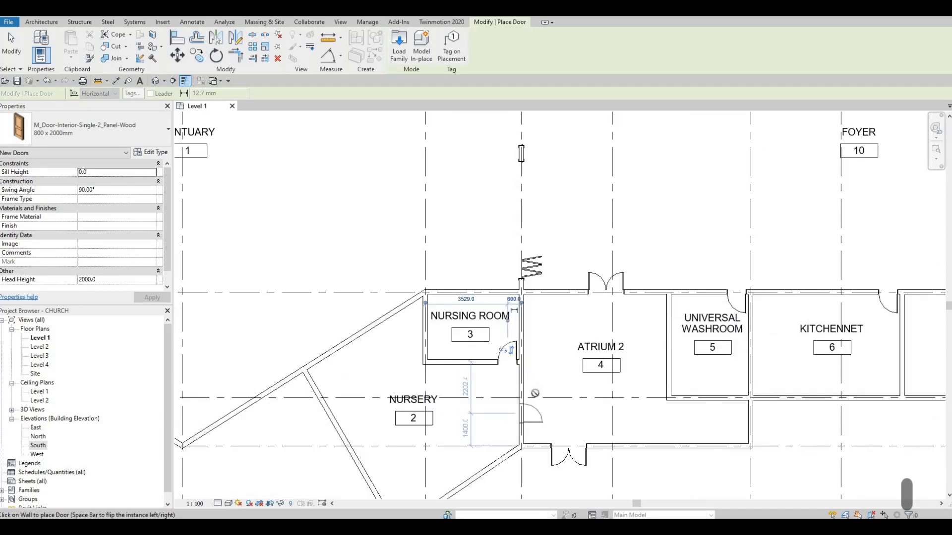
pyautogui.scroll(-1, 541, 436)
pyautogui.press('Escape')
pyautogui.press('Escape')
pyautogui.press('Escape')
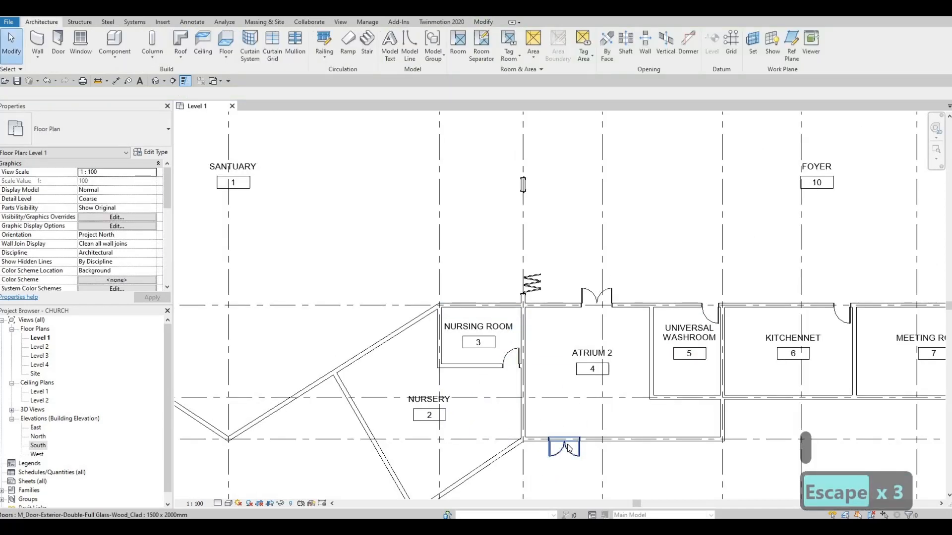
# Place a 1500 x 2000mm exterior double door between the nursery and Atrium 2, swinging into the atrium, 1400 mm from its lower wall.
pyautogui.click(568, 447)
pyautogui.press('c')
pyautogui.press('s')
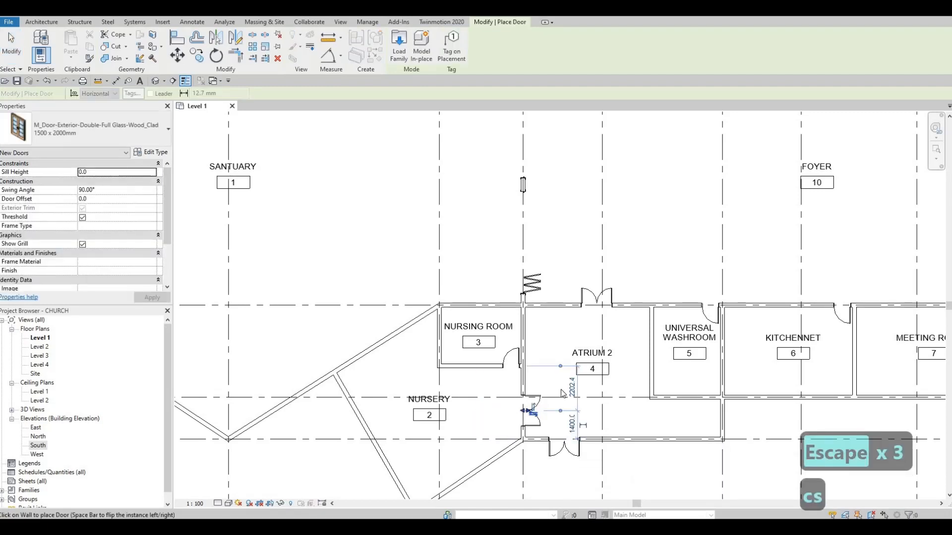
pyautogui.press('Escape')
pyautogui.press('Escape')
pyautogui.press('Escape')
pyautogui.press('Escape')
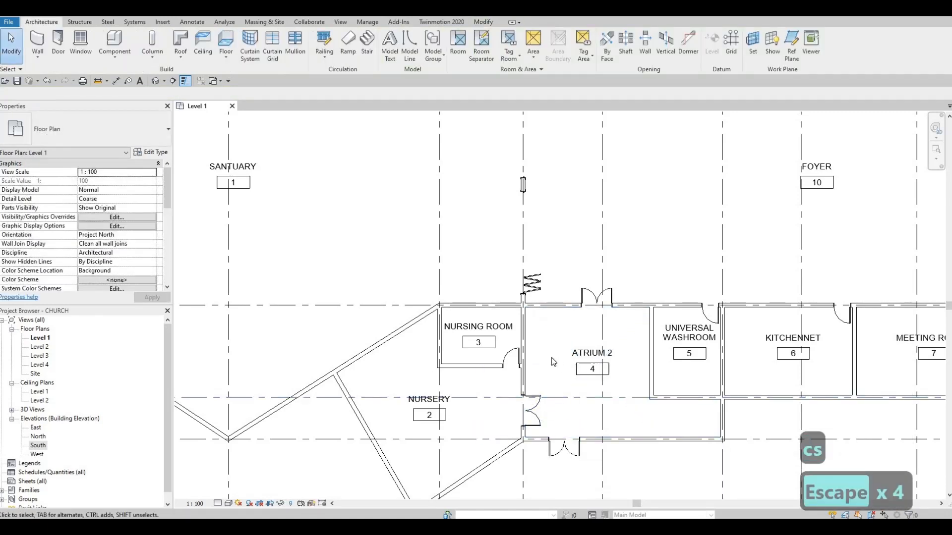
pyautogui.scroll(-1, 553, 362)
pyautogui.press('Escape')
pyautogui.press('Escape')
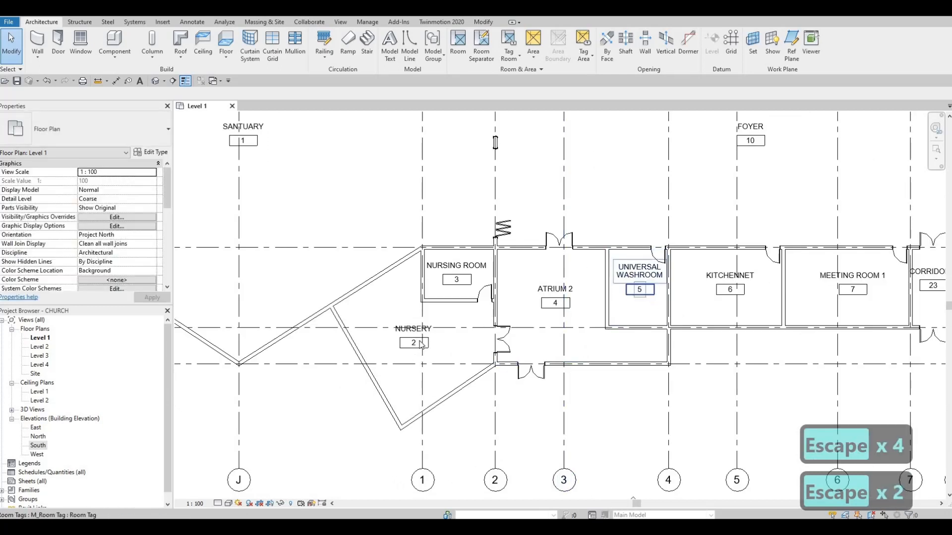
pyautogui.press('Escape')
# Place an 800 x 2000mm interior door in the universal washroom's lower wall, swinging inward, close to the wall shared with the kitchennet.
pyautogui.click(484, 293)
pyautogui.press('c')
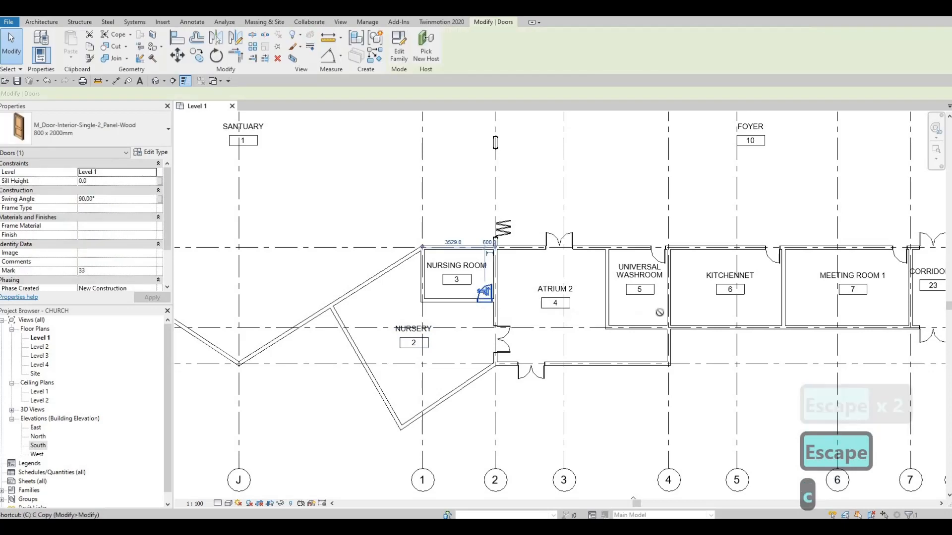
pyautogui.press('s')
pyautogui.scroll(2, 659, 312)
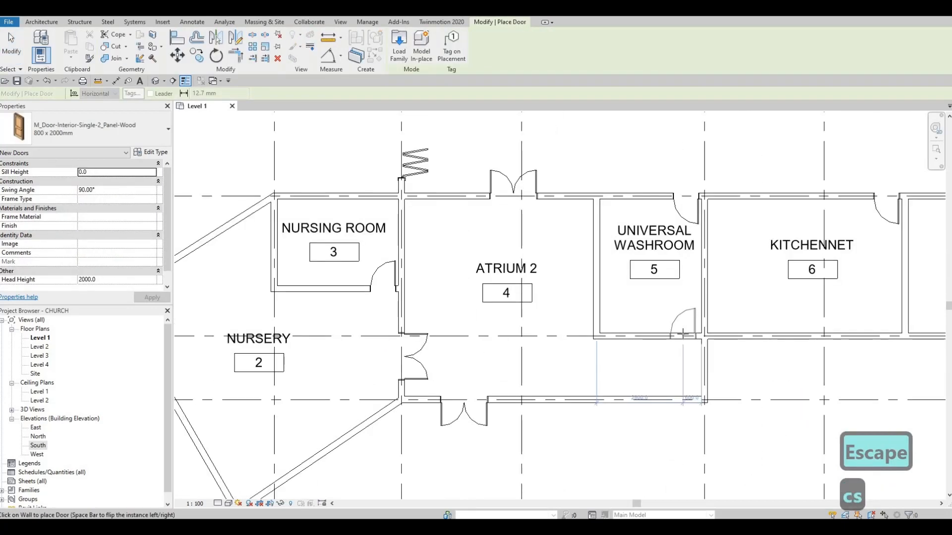
pyautogui.scroll(-4, 678, 330)
pyautogui.press('Escape')
pyautogui.press('Escape')
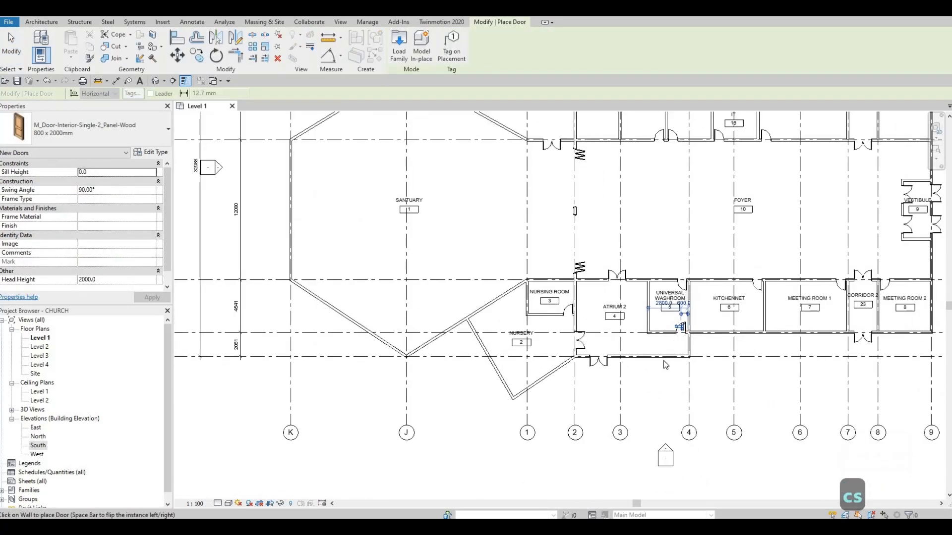
pyautogui.press('Escape')
# Examine the whole Level 1 floor plan to check the doors placed in every room, corridor and atrium.
pyautogui.moveTo(793, 362); pyautogui.dragTo(722, 434, button='middle')
pyautogui.moveTo(808, 126); pyautogui.dragTo(804, 236, button='middle')
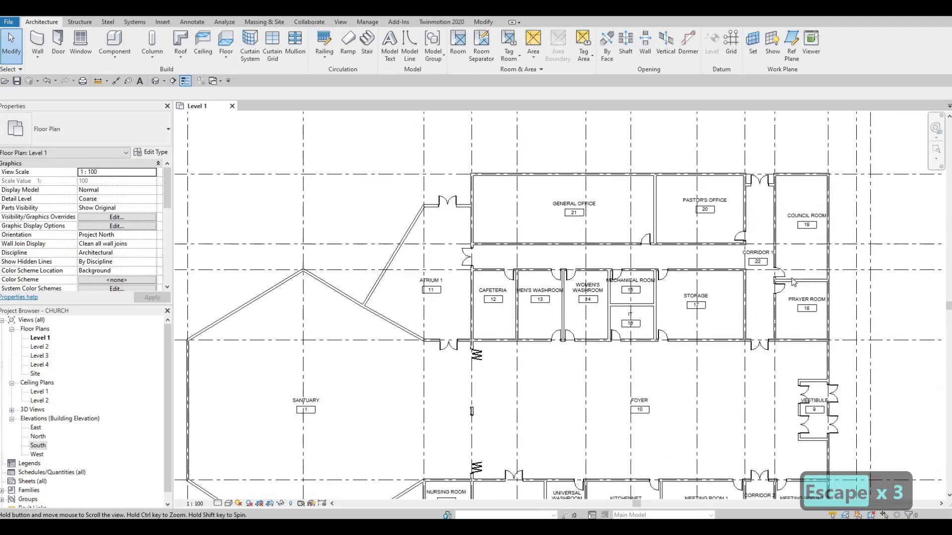
pyautogui.press('Escape')
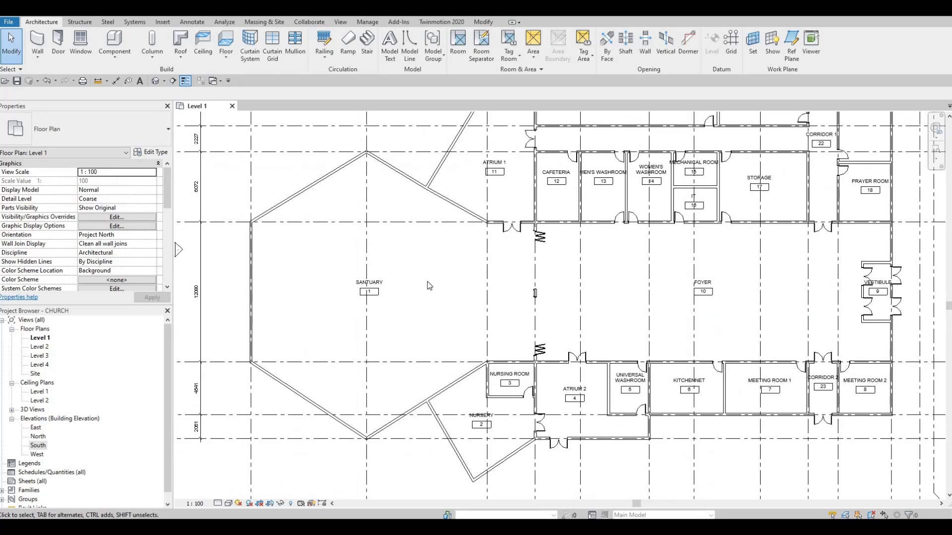
pyautogui.moveTo(442, 311); pyautogui.dragTo(441, 213, button='middle')
pyautogui.scroll(-1, 448, 301)
pyautogui.scroll(1, 445, 242)
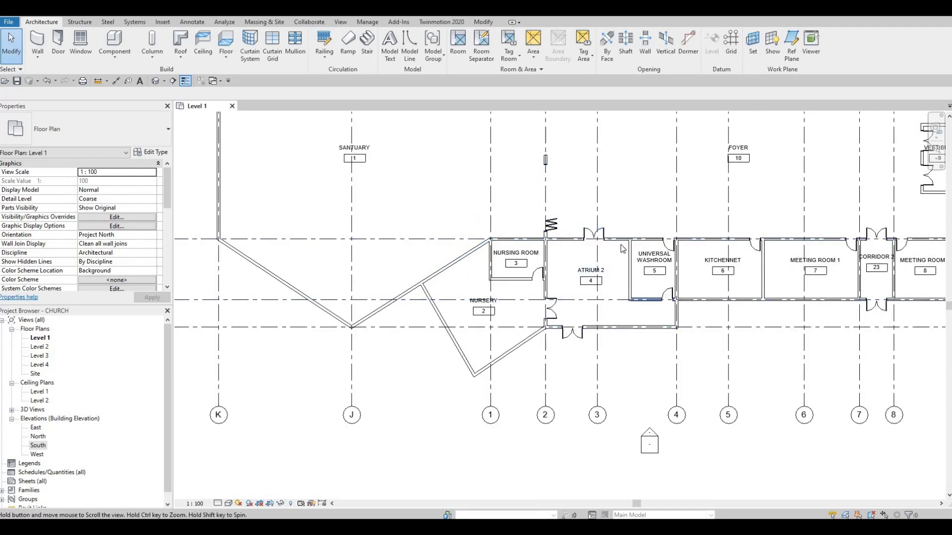
pyautogui.moveTo(620, 245); pyautogui.dragTo(542, 271, button='middle')
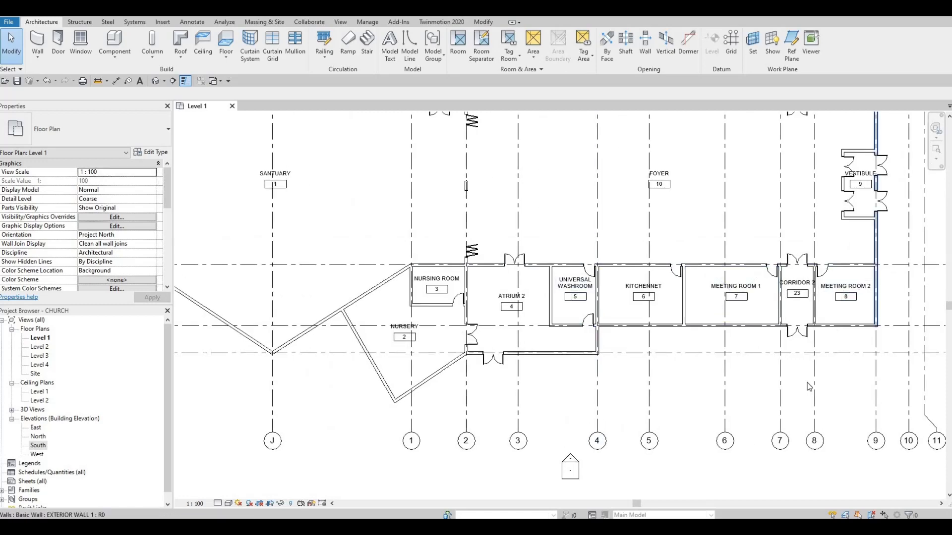
pyautogui.moveTo(807, 367); pyautogui.dragTo(767, 488, button='middle')
pyautogui.scroll(-1, 833, 297)
pyautogui.moveTo(770, 133); pyautogui.dragTo(762, 236, button='middle')
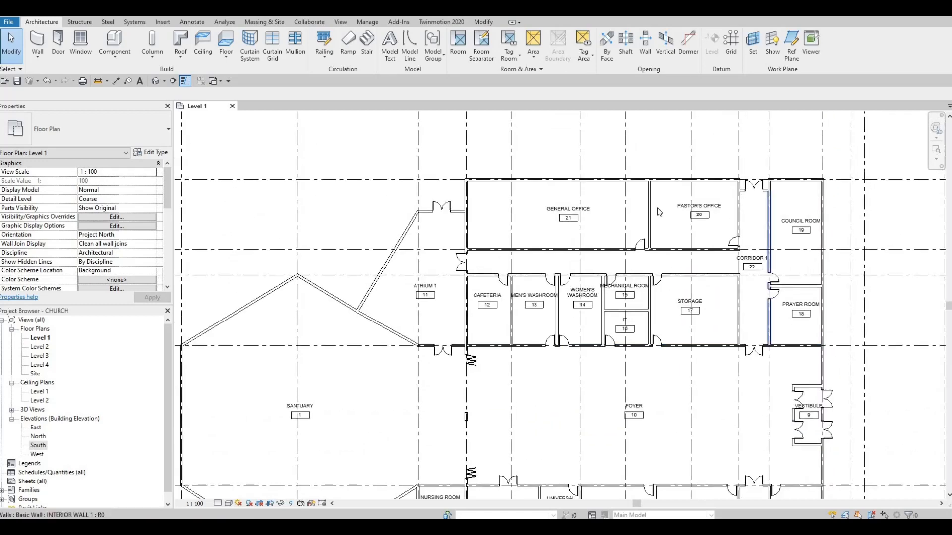
pyautogui.moveTo(556, 331); pyautogui.dragTo(586, 271, button='middle')
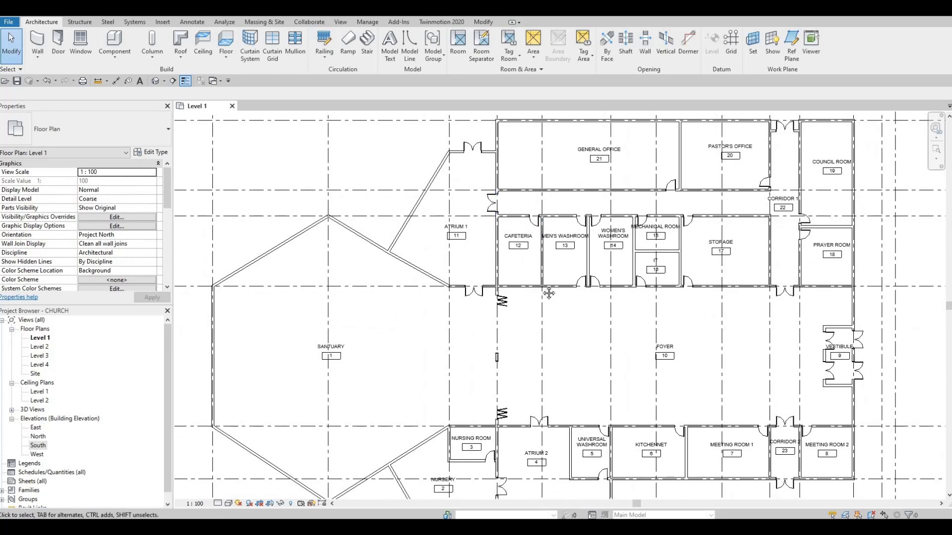
pyautogui.scroll(-1, 620, 423)
pyautogui.moveTo(620, 423); pyautogui.dragTo(629, 300, button='middle')
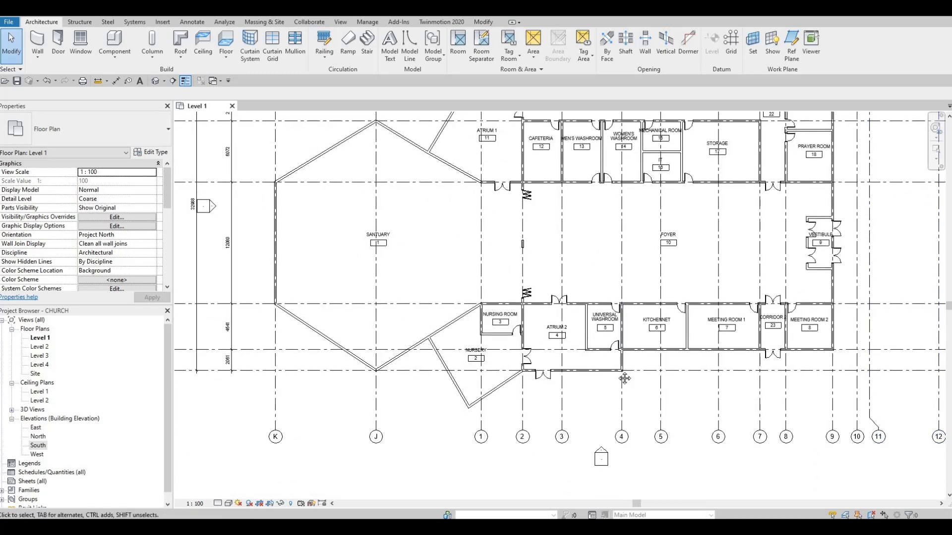
pyautogui.scroll(-1, 507, 344)
pyautogui.moveTo(444, 277); pyautogui.dragTo(444, 350, button='middle')
pyautogui.moveTo(467, 386); pyautogui.dragTo(503, 328, button='middle')
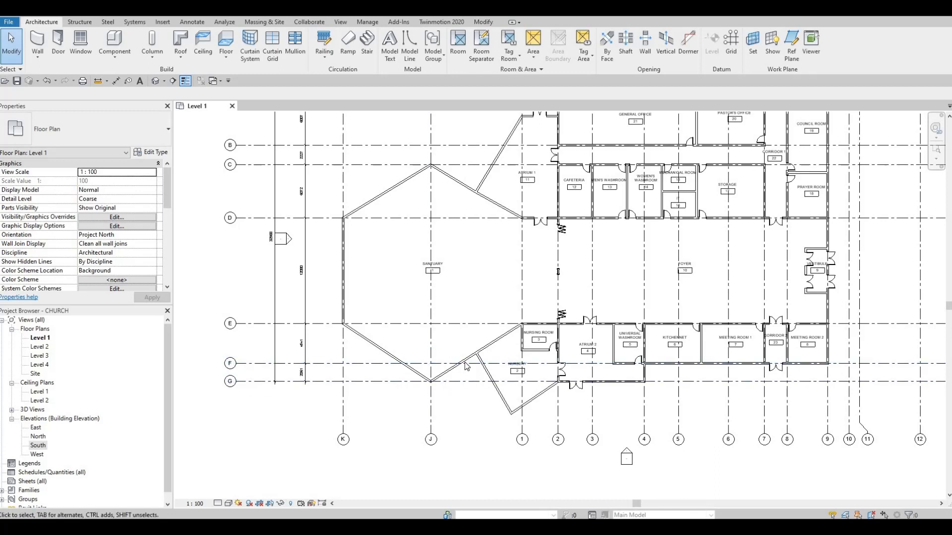
pyautogui.moveTo(561, 397); pyautogui.dragTo(643, 404, button='middle')
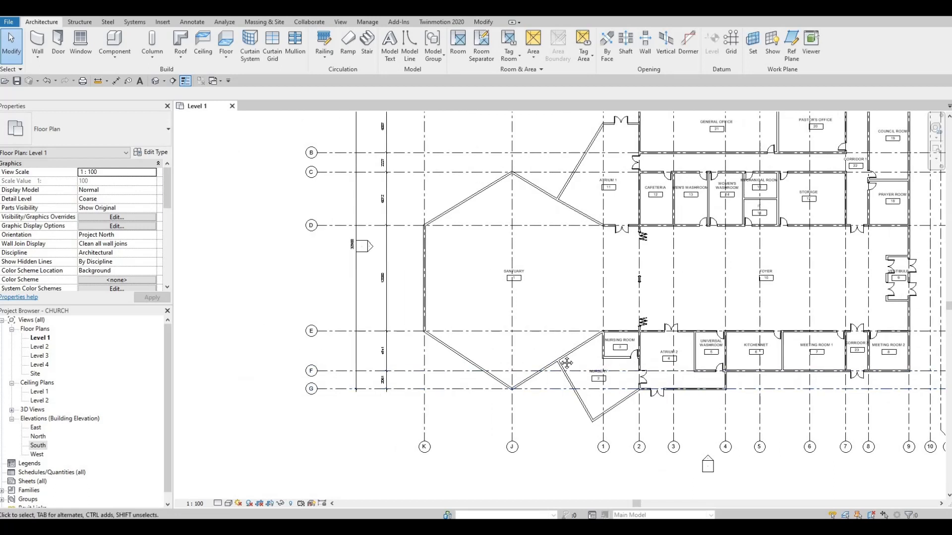
pyautogui.moveTo(563, 366); pyautogui.dragTo(522, 321, button='middle')
pyautogui.press('Escape')
pyautogui.scroll(-1, 522, 321)
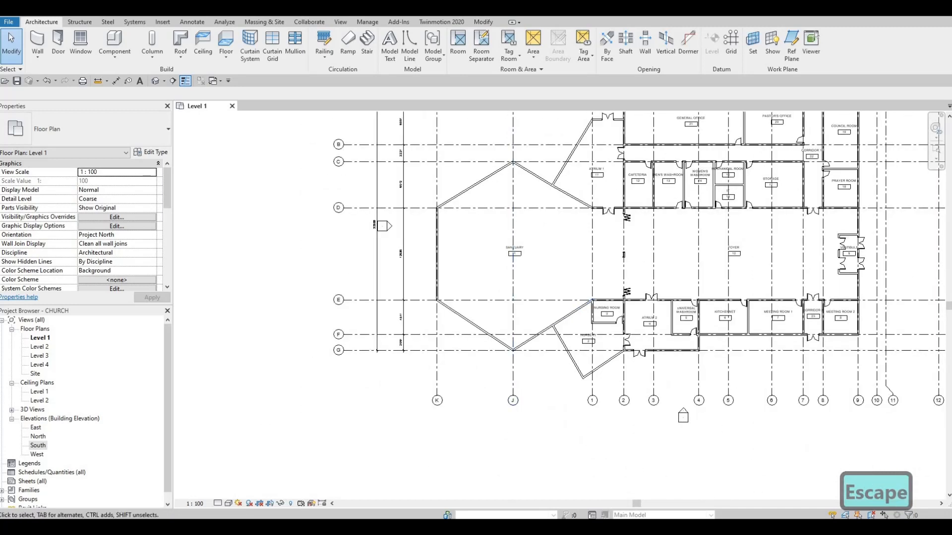
pyautogui.scroll(-3, 627, 356)
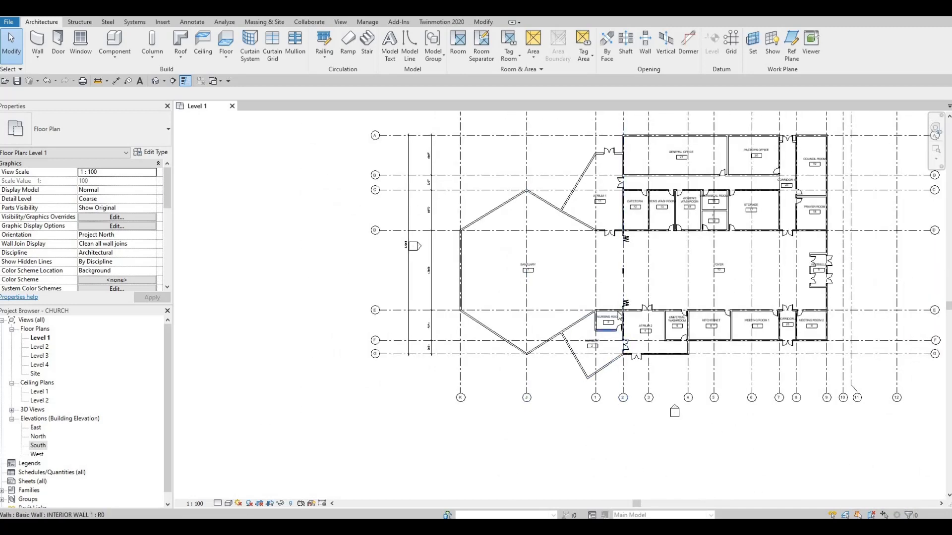
pyautogui.press('Escape')
pyautogui.moveTo(552, 372); pyautogui.dragTo(534, 380, button='middle')
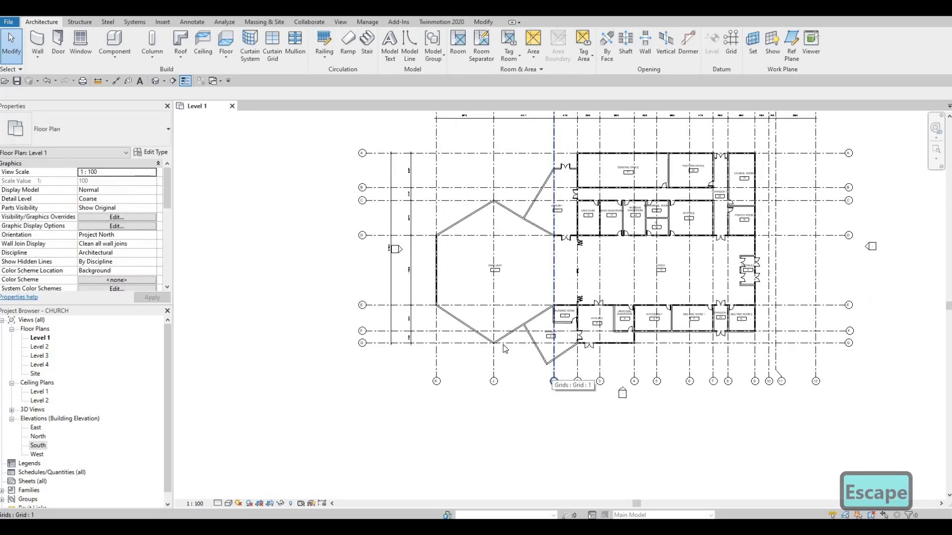
pyautogui.scroll(3, 504, 347)
pyautogui.press('Escape')
pyautogui.click(510, 333)
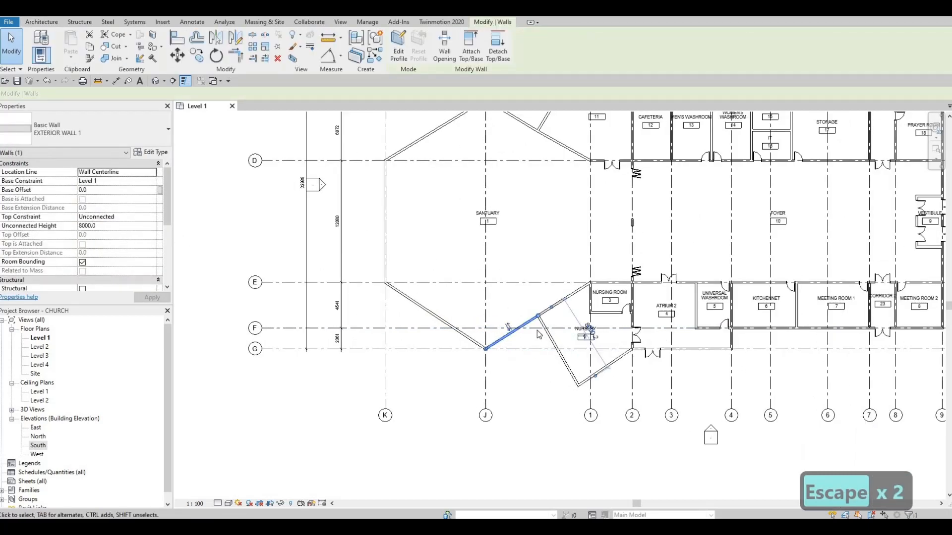
pyautogui.press('Escape')
pyautogui.press('Escape')
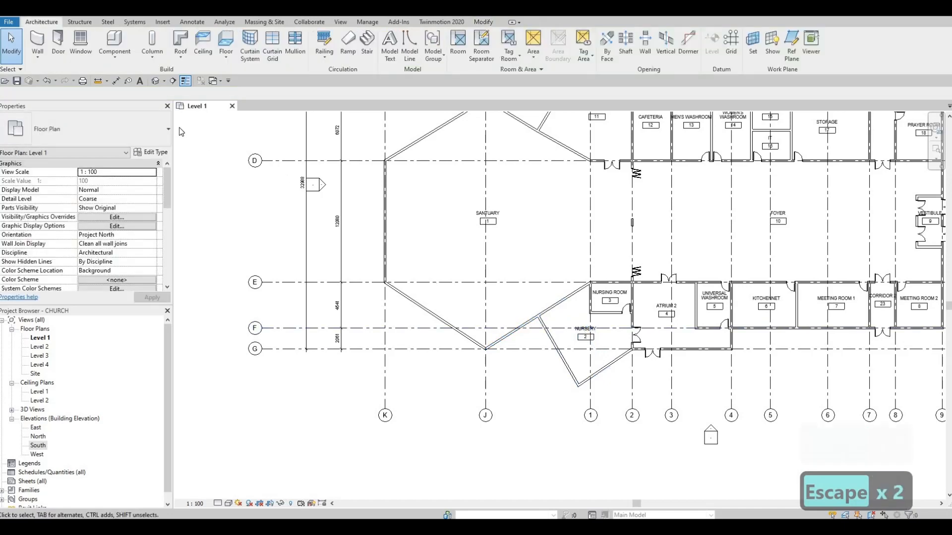
# Open the default 3D view of the church to work on the sanctuary's outer walls.
pyautogui.click(155, 81)
pyautogui.moveTo(553, 299); pyautogui.dragTo(518, 234, button='middle')
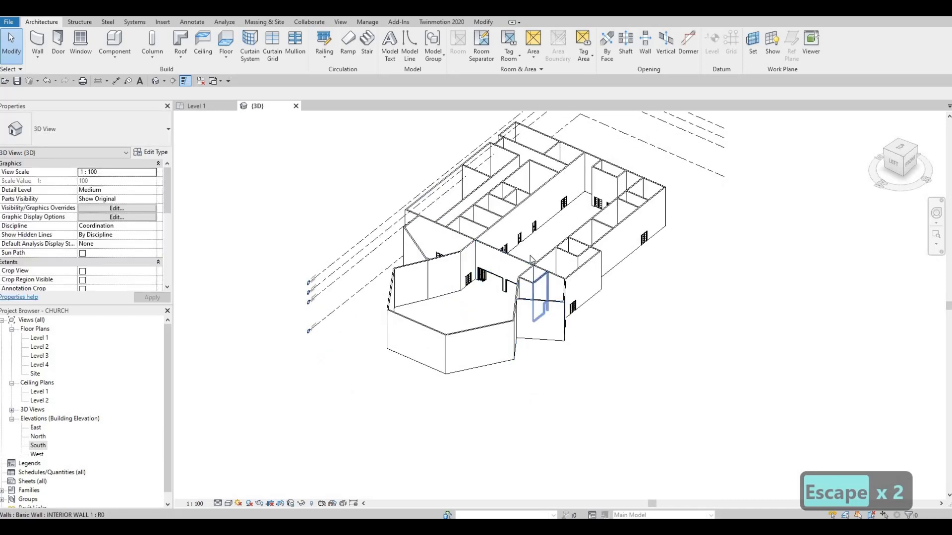
pyautogui.keyDown('shift'); pyautogui.moveTo(544, 274); pyautogui.dragTo(520, 262, button='middle'); pyautogui.keyUp('shift')
pyautogui.scroll(2, 525, 262)
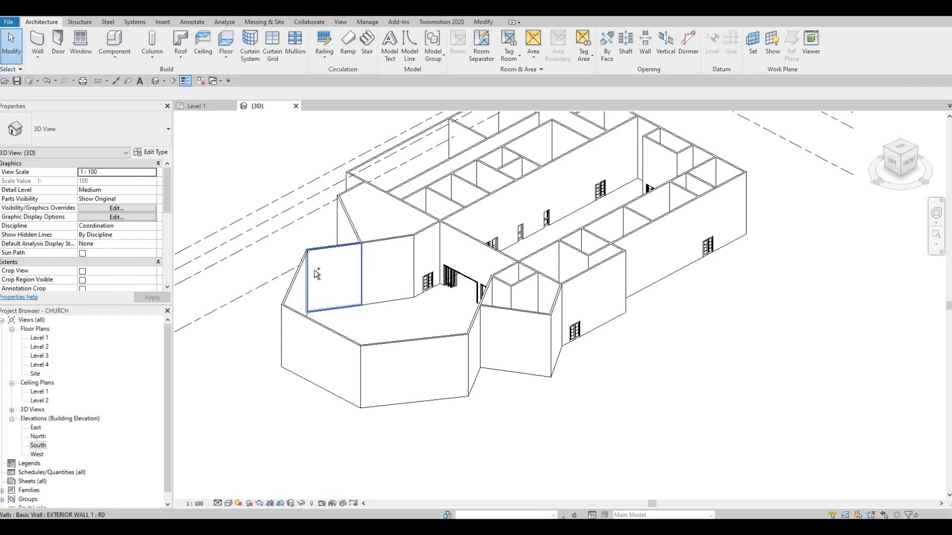
# Set the top constraint of the five outer exterior walls around the sanctuary to Up to level: Level 4.
pyautogui.click(299, 276)
pyautogui.keyDown('ctrl'); pyautogui.click(294, 285); pyautogui.keyUp('ctrl')
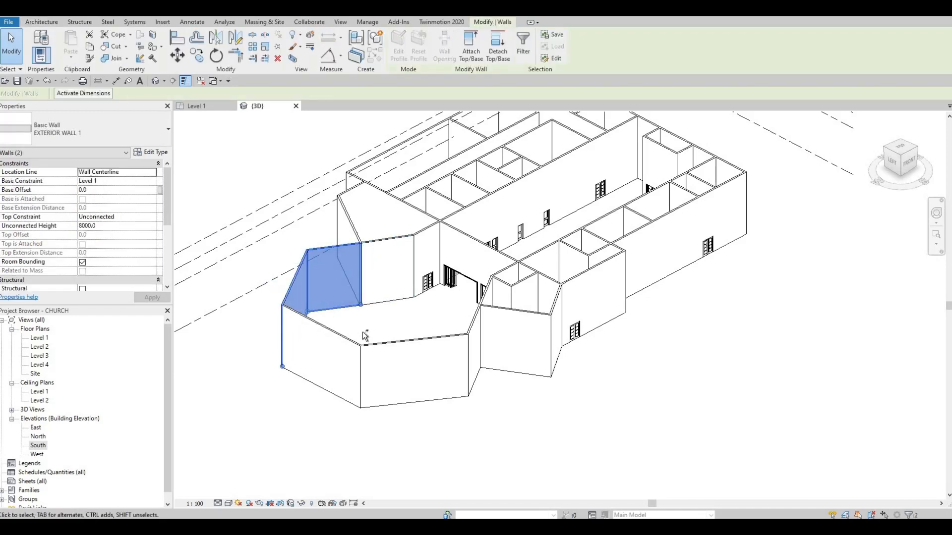
pyautogui.keyDown('ctrl'); pyautogui.click(405, 346); pyautogui.keyUp('ctrl')
pyautogui.keyDown('ctrl'); pyautogui.click(478, 331); pyautogui.keyUp('ctrl')
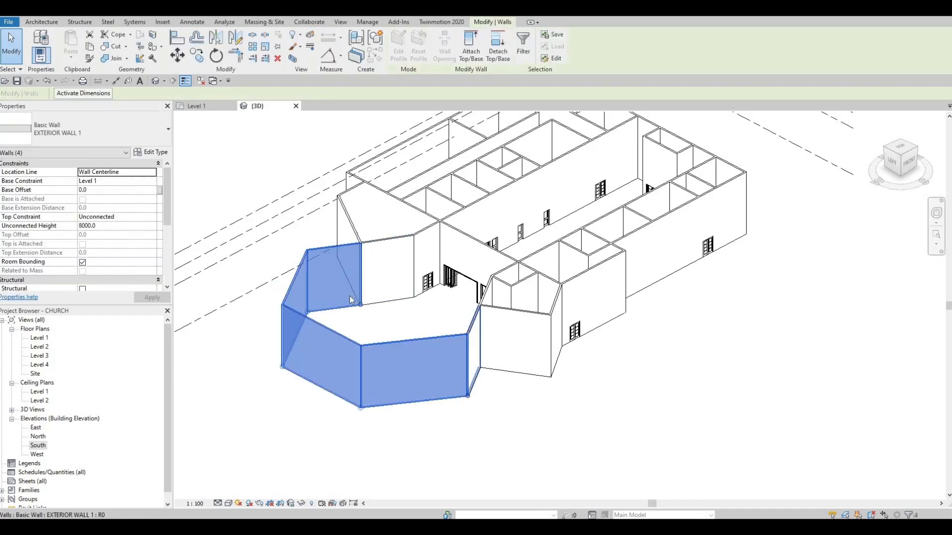
pyautogui.press('F1')
pyautogui.press('F1')
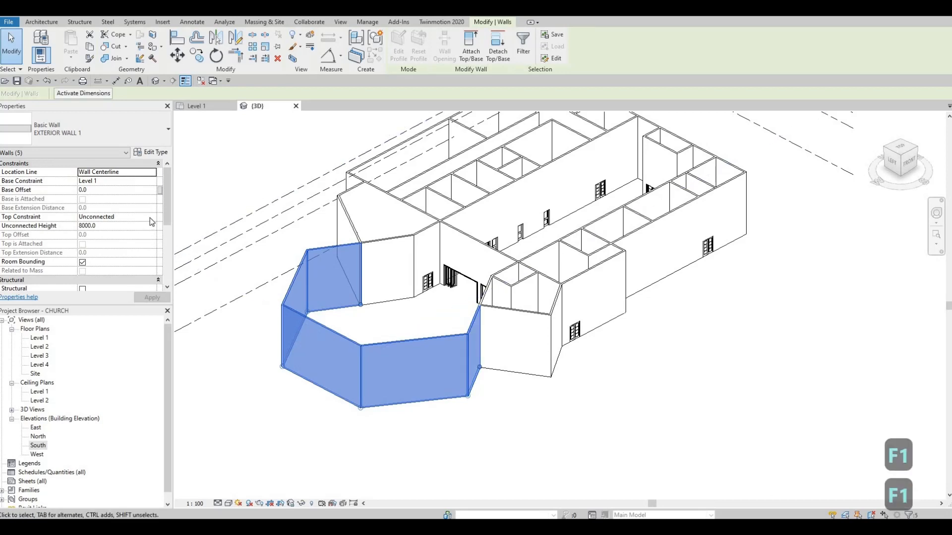
pyautogui.click(150, 218)
pyautogui.click(151, 217)
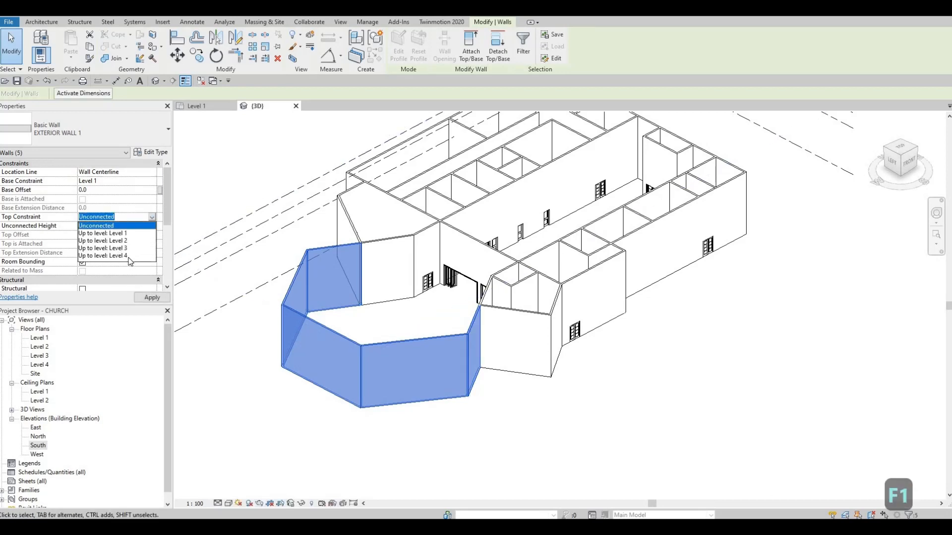
pyautogui.click(109, 255)
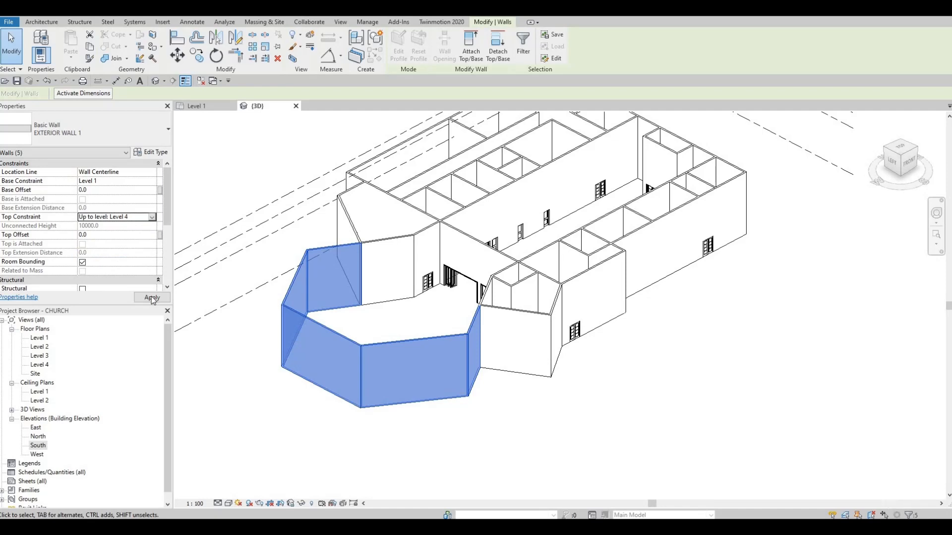
pyautogui.click(152, 299)
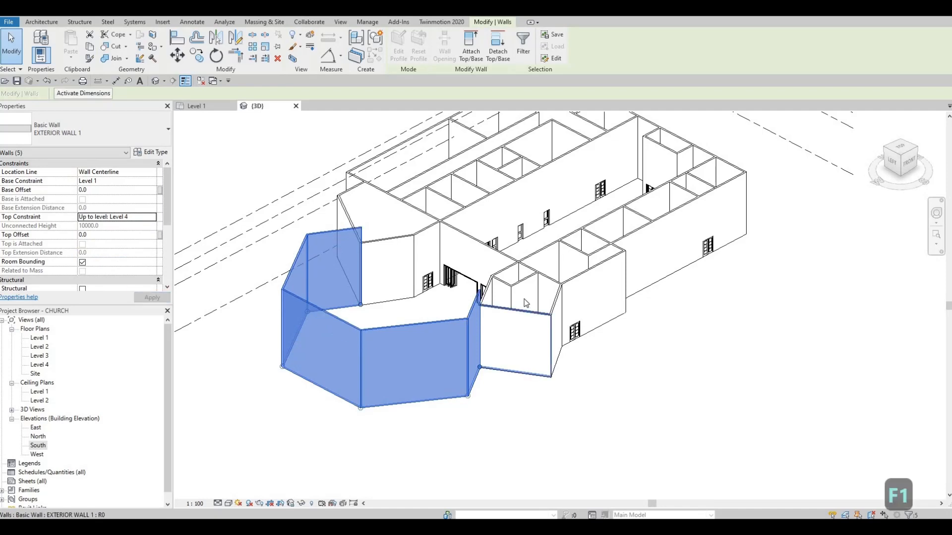
pyautogui.scroll(2, 523, 266)
pyautogui.click(506, 267)
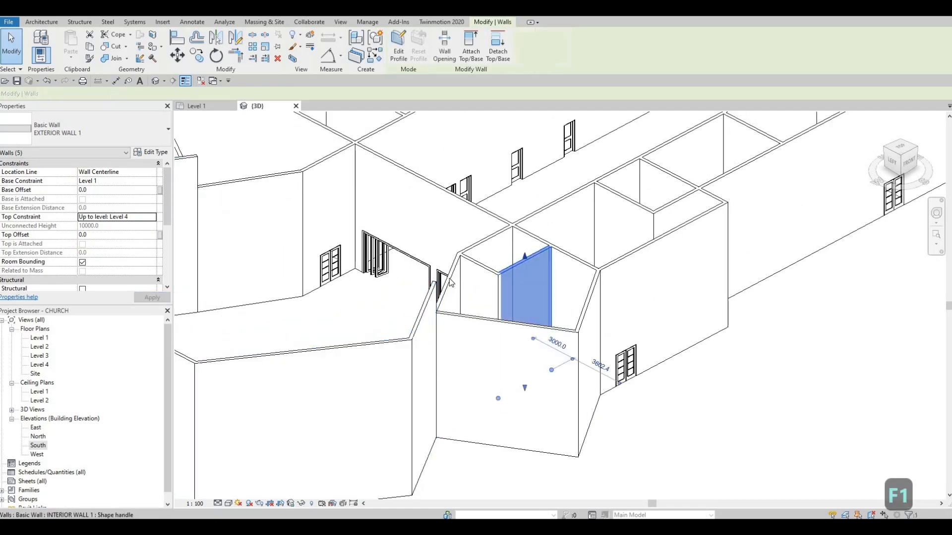
pyautogui.click(437, 303)
pyautogui.keyDown('ctrl'); pyautogui.click(429, 310); pyautogui.keyUp('ctrl')
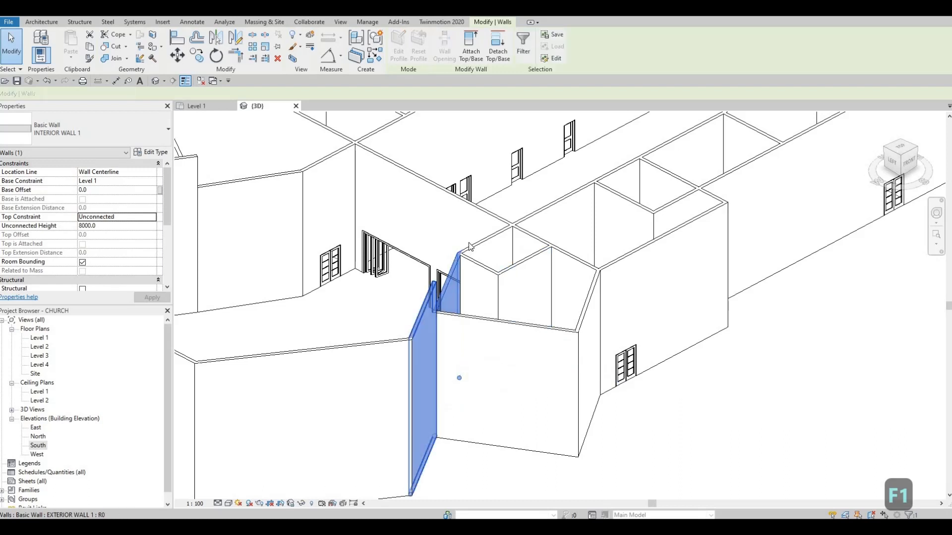
pyautogui.rightClick(428, 310)
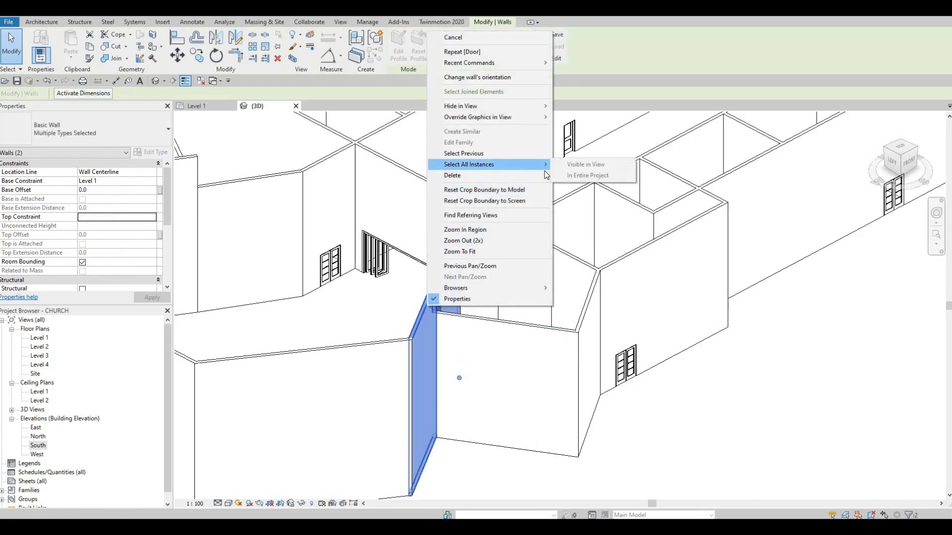
pyautogui.press('Escape')
pyautogui.press('Escape')
# Select all INTERIOR WALL 1 instances visible in the view and set their top constraint to Up to level: Level 2.
pyautogui.click(589, 271)
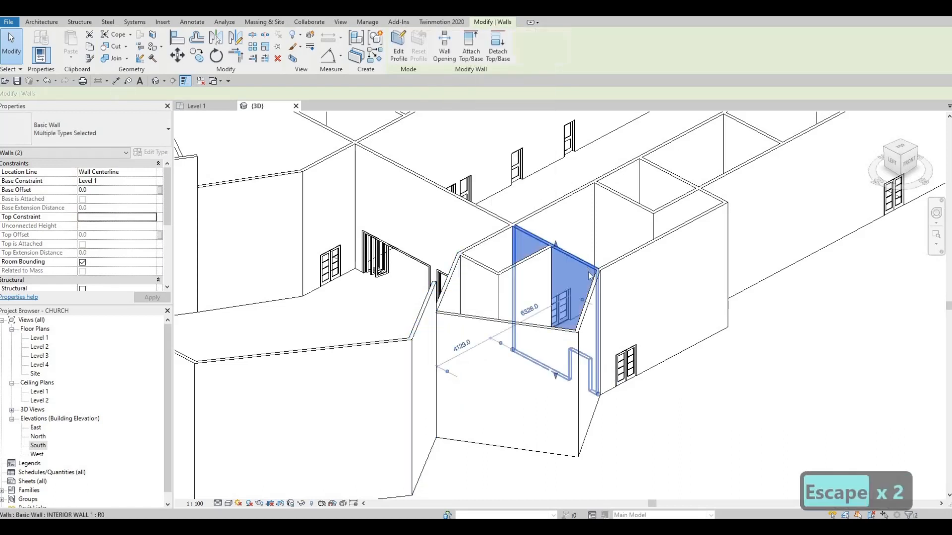
pyautogui.rightClick(587, 247)
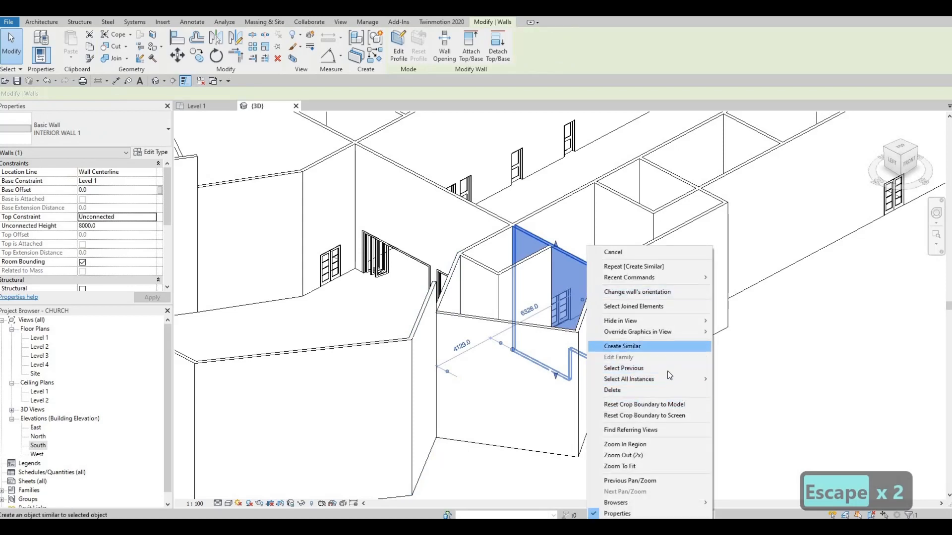
pyautogui.moveTo(709, 379)
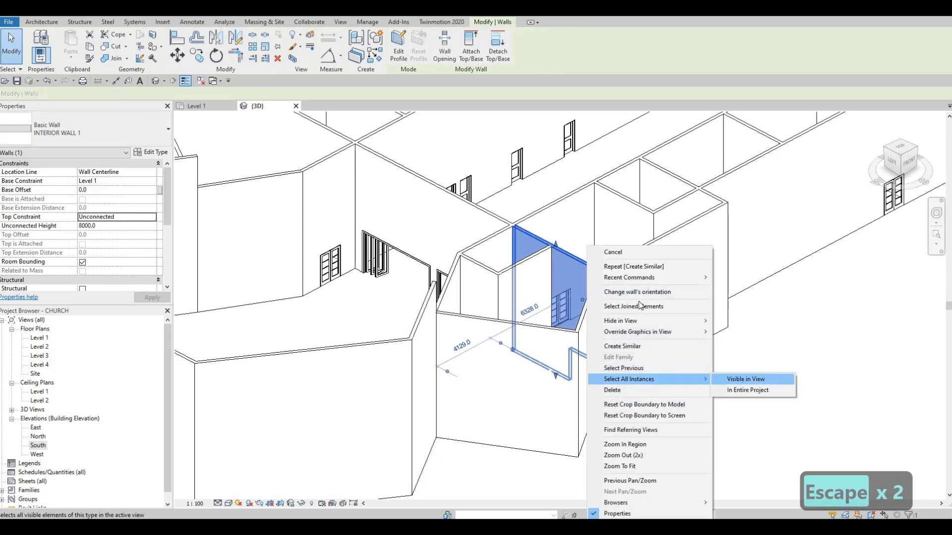
pyautogui.click(745, 379)
pyautogui.scroll(-4, 624, 301)
pyautogui.moveTo(624, 299); pyautogui.dragTo(617, 320, button='middle')
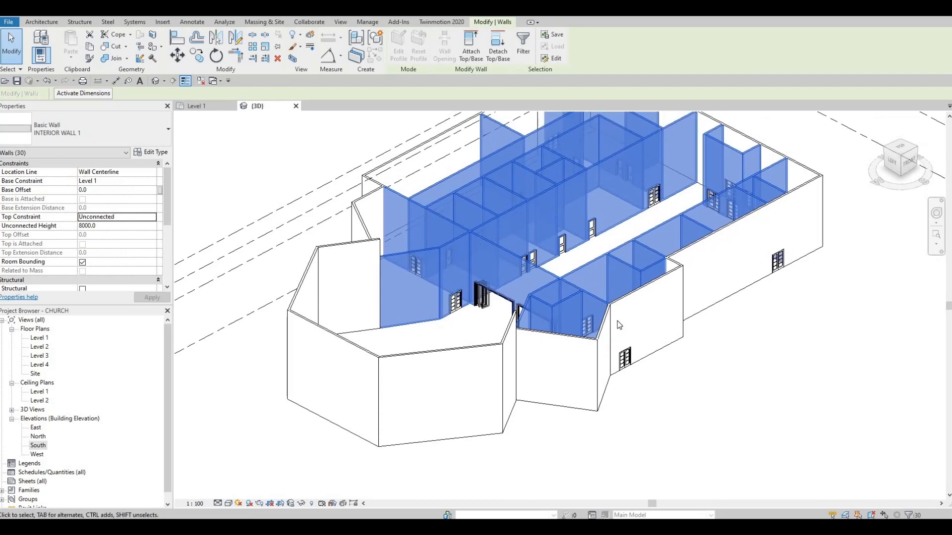
pyautogui.click(152, 220)
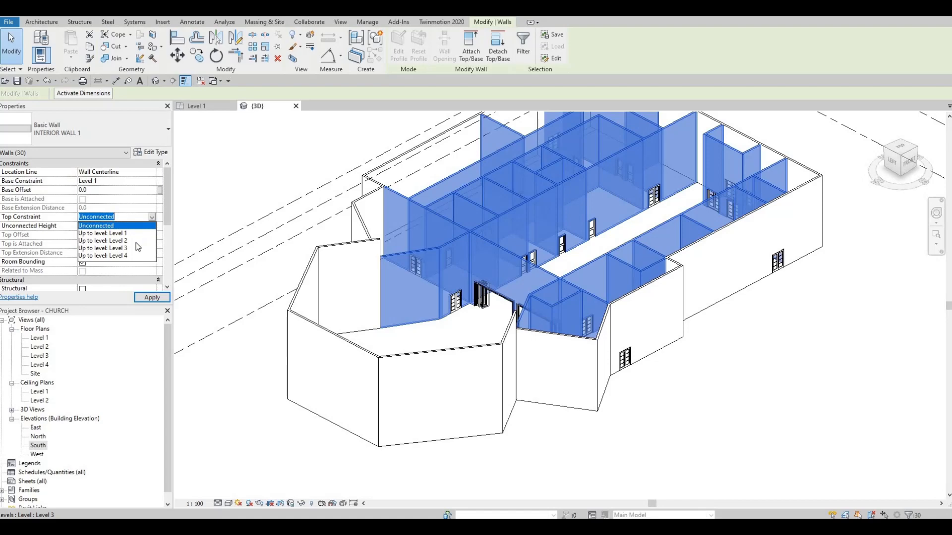
pyautogui.click(103, 241)
pyautogui.click(152, 297)
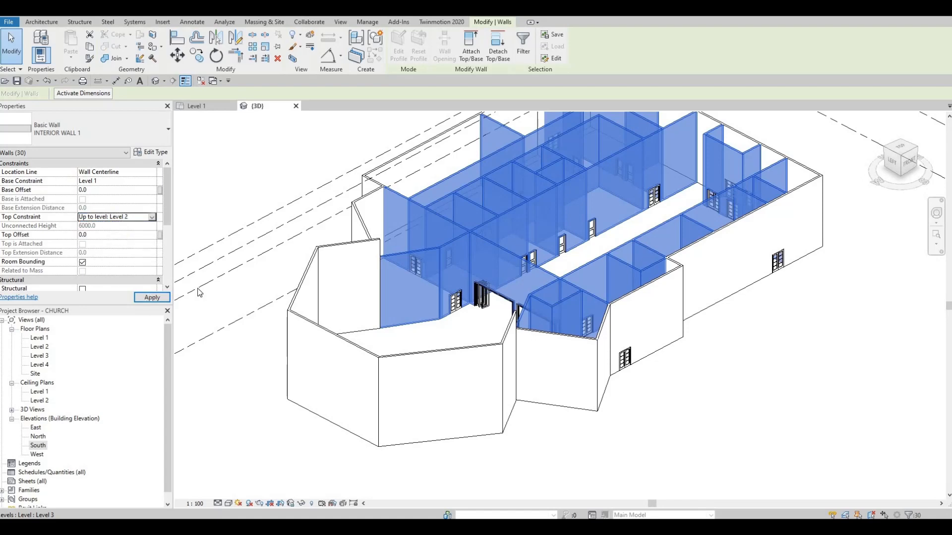
pyautogui.press('Escape')
pyautogui.press('Escape')
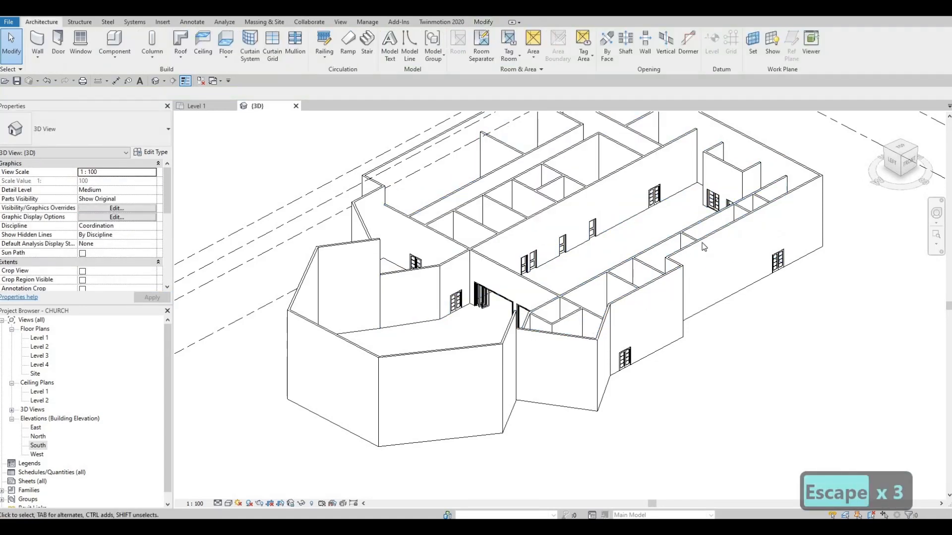
# Select all EXTERIOR WALL 1 instances visible in the view and set their top constraint to Up to level: Level 2.
pyautogui.rightClick(705, 247)
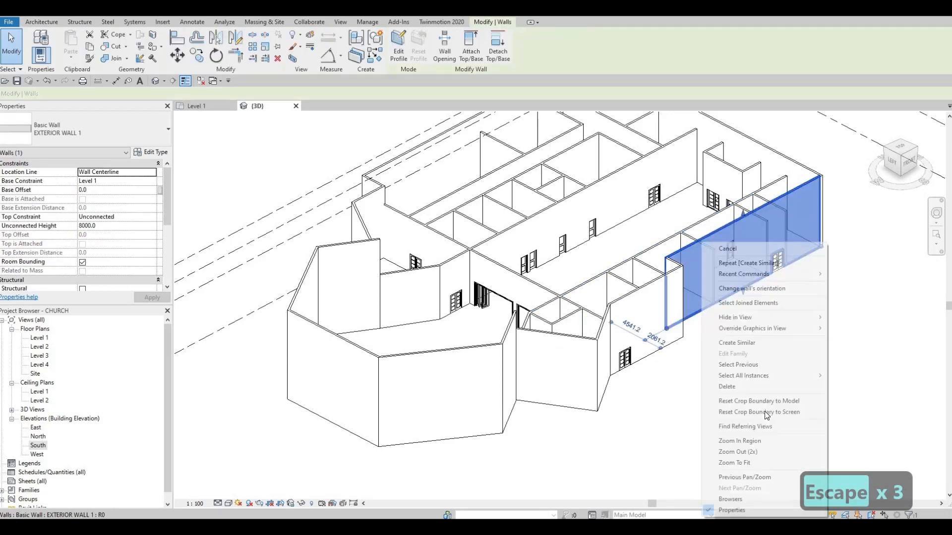
pyautogui.moveTo(813, 376)
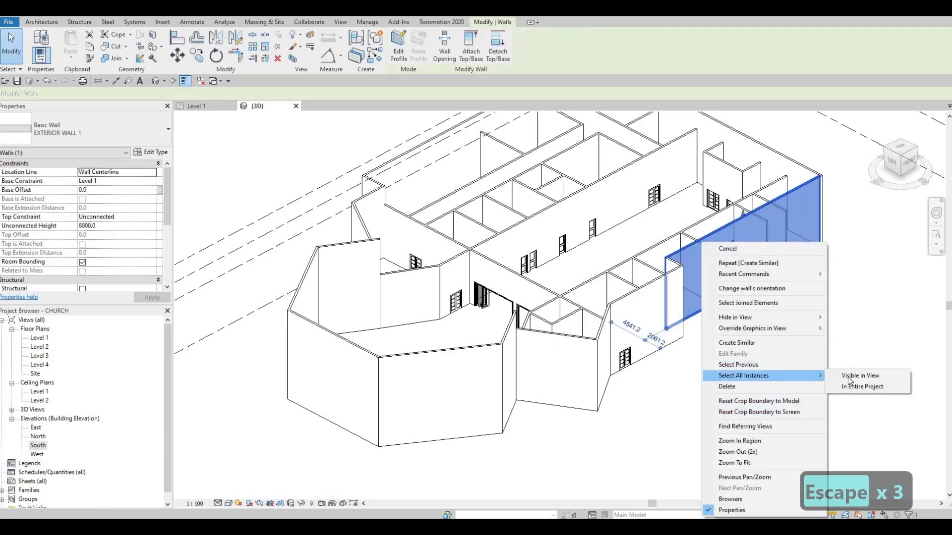
pyautogui.click(848, 376)
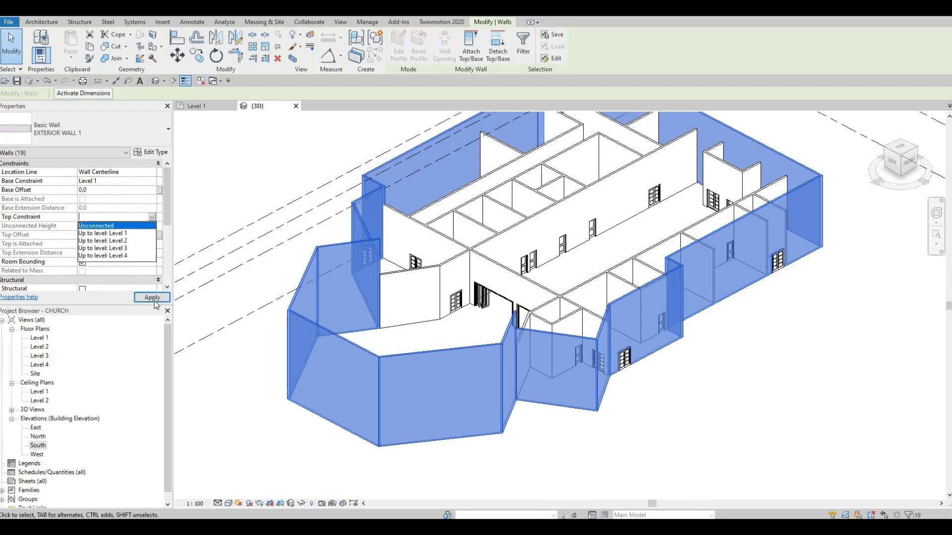
pyautogui.click(152, 298)
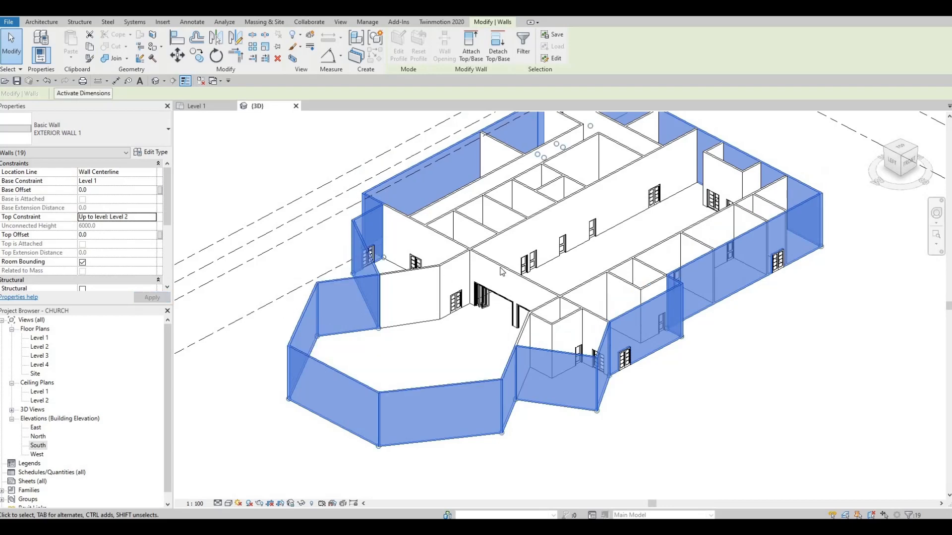
pyautogui.press('Escape')
pyautogui.press('Escape')
pyautogui.press('Escape')
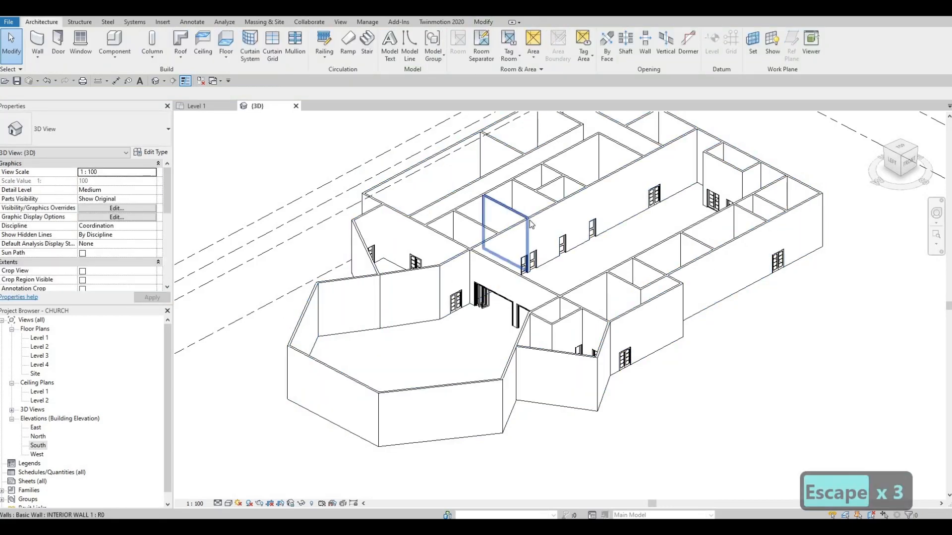
# Raise the two long interior walls on either side of the foyer by constraining their tops to Level 3.
pyautogui.press('Tab')
pyautogui.click(533, 222)
pyautogui.press('Tab')
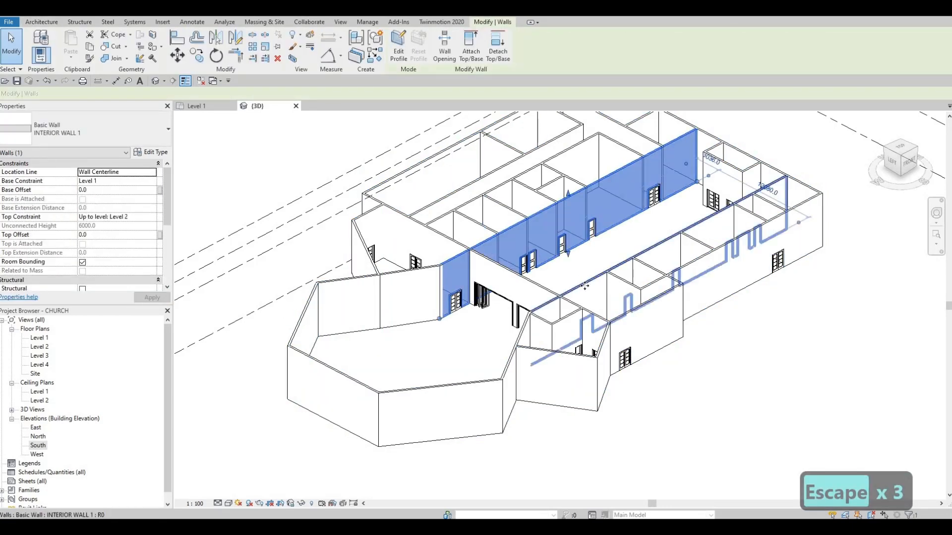
pyautogui.keyDown('ctrl'); pyautogui.click(585, 291); pyautogui.keyUp('ctrl')
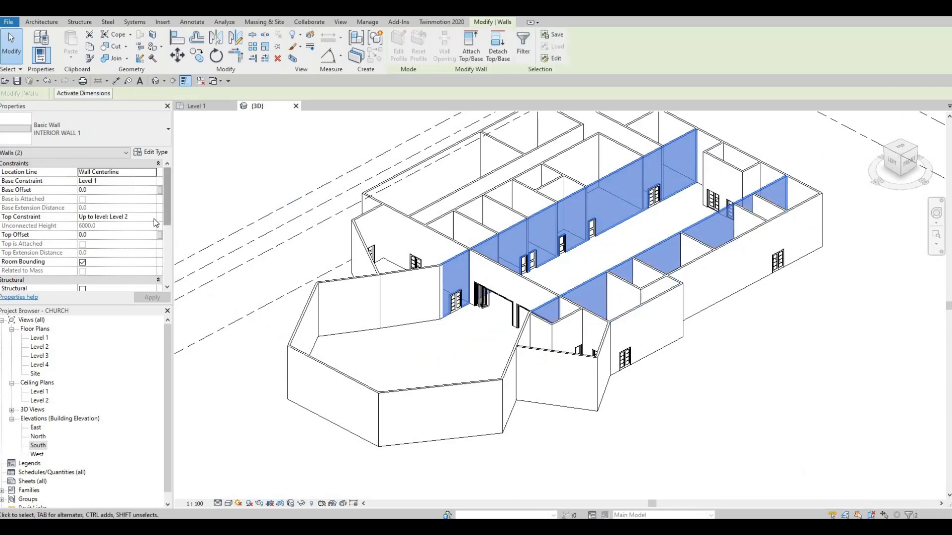
pyautogui.click(153, 219)
pyautogui.click(152, 217)
pyautogui.click(114, 248)
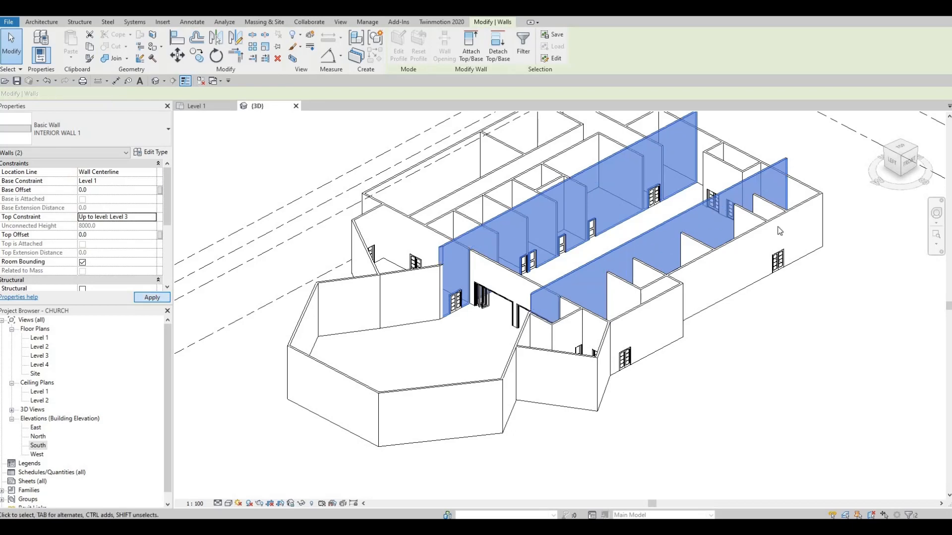
pyautogui.press('Escape')
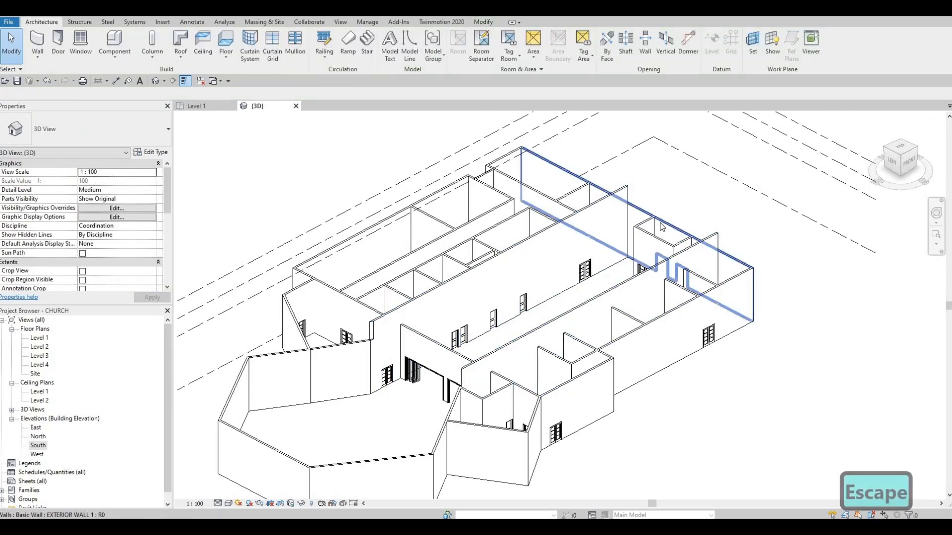
# Set the top constraint of the three interior walls enclosing the vestibule to Up to level: Level 3.
pyautogui.click(650, 242)
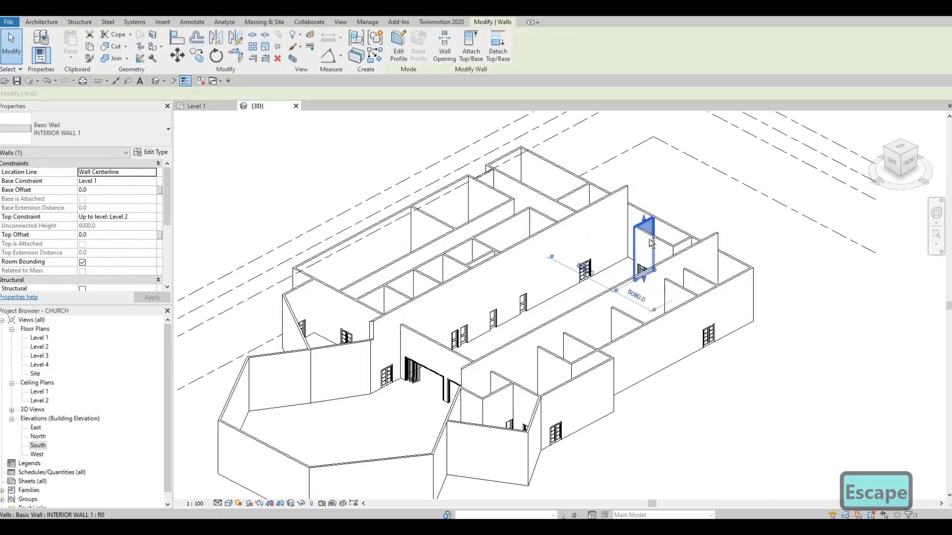
pyautogui.keyDown('ctrl'); pyautogui.click(689, 243); pyautogui.keyUp('ctrl')
pyautogui.keyDown('ctrl'); pyautogui.click(690, 243); pyautogui.keyUp('ctrl')
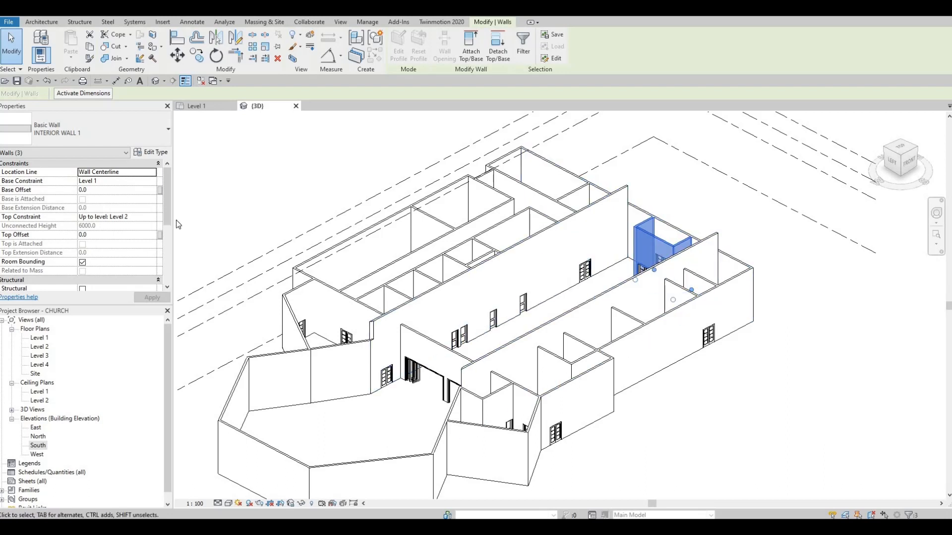
pyautogui.click(150, 217)
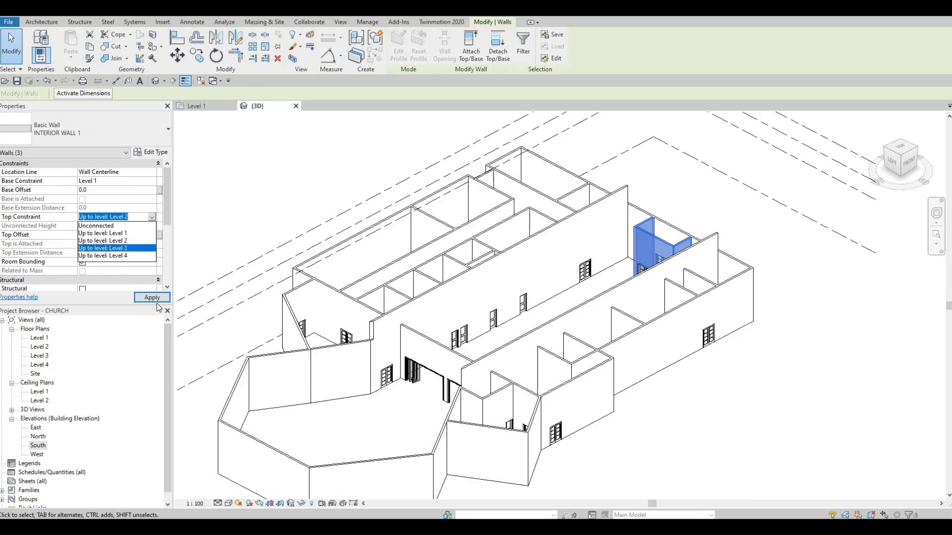
pyautogui.click(117, 248)
pyautogui.press('Escape')
pyautogui.press('Escape')
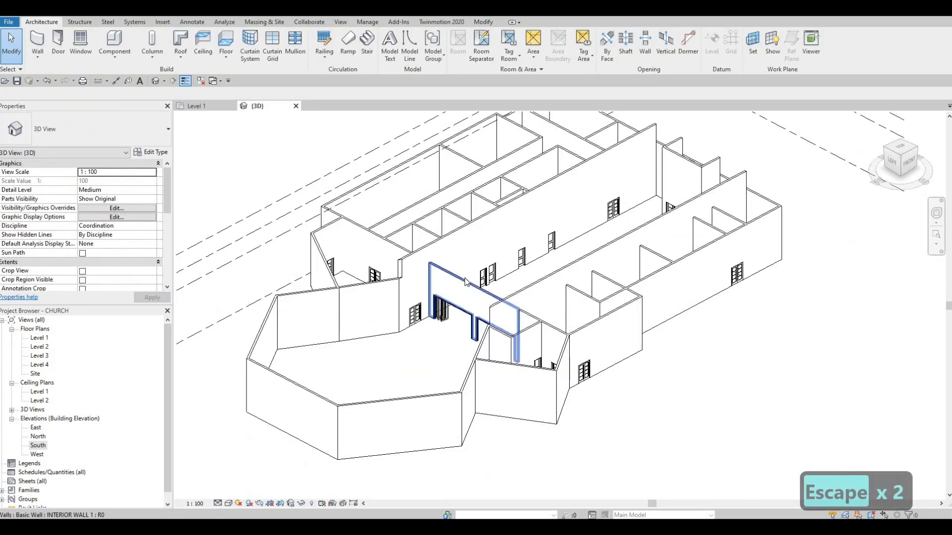
# Set the top constraint of the interior wall between the sanctuary and the foyer to Up to level: Level 3.
pyautogui.click(466, 289)
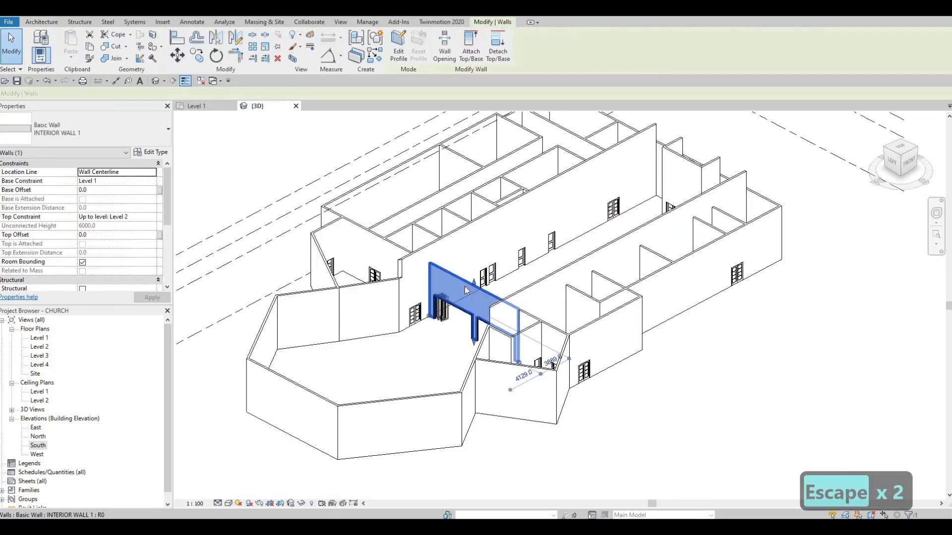
pyautogui.click(152, 220)
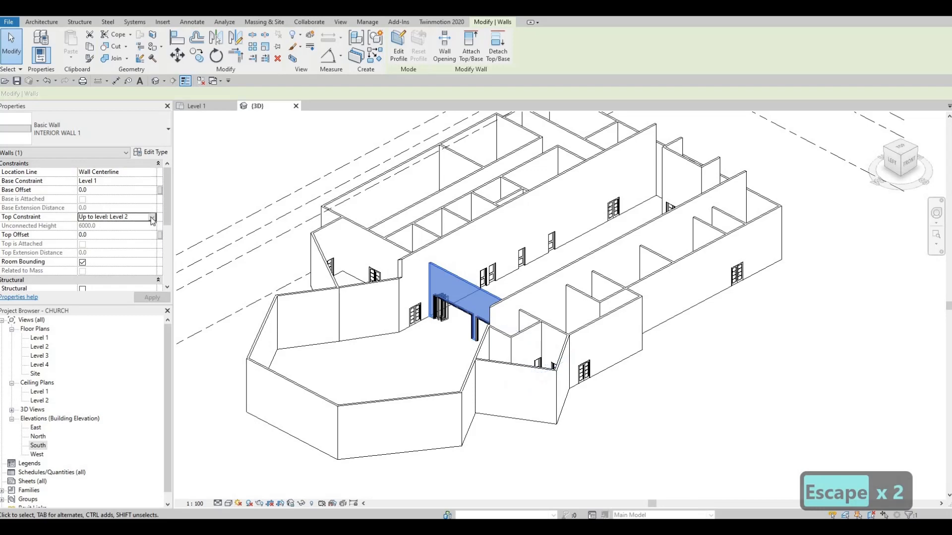
pyautogui.click(124, 250)
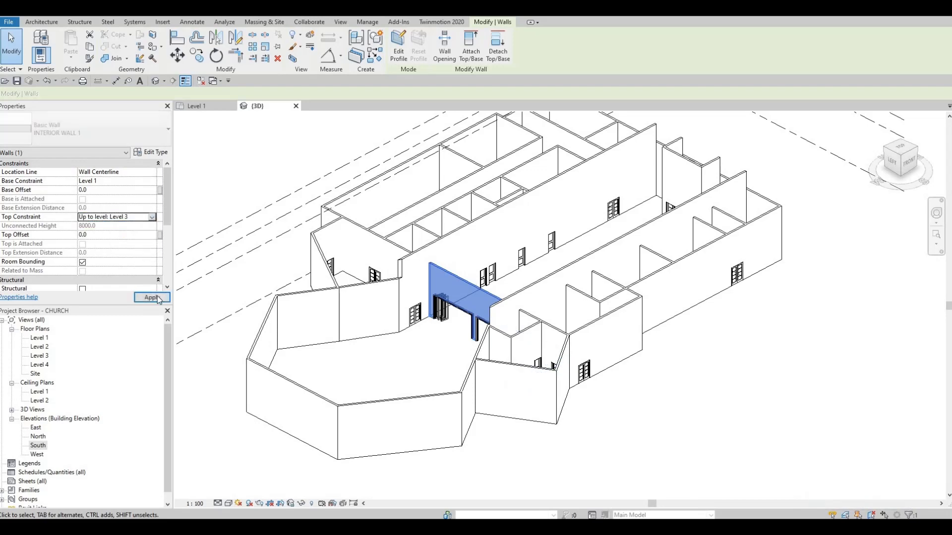
pyautogui.moveTo(390, 194); pyautogui.dragTo(502, 101, button='middle')
pyautogui.press('Escape')
pyautogui.press('Escape')
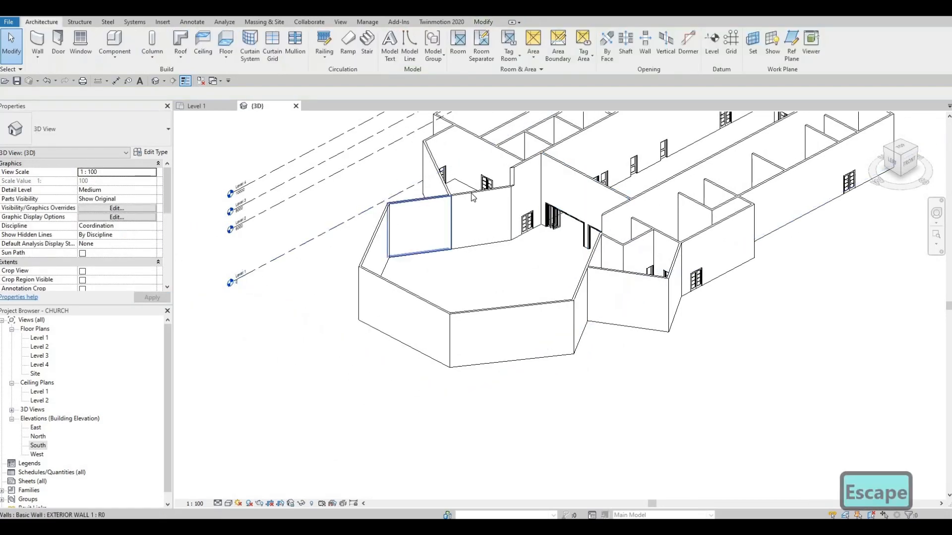
# Select the five exterior walls enclosing the sanctuary and set their top constraint to Up to level: Level 4.
pyautogui.click(420, 213)
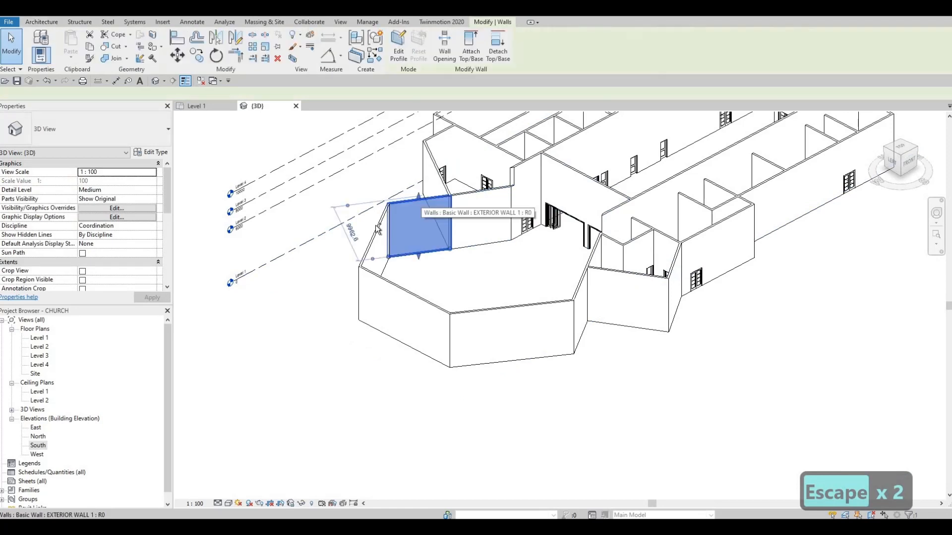
pyautogui.keyDown('ctrl'); pyautogui.click(400, 293); pyautogui.keyUp('ctrl')
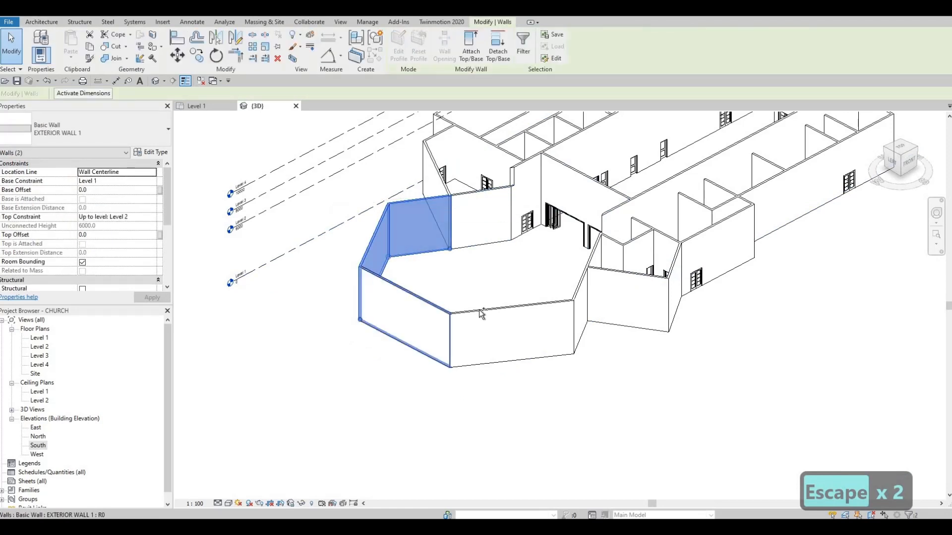
pyautogui.keyDown('ctrl'); pyautogui.click(561, 300); pyautogui.keyUp('ctrl')
pyautogui.keyDown('ctrl'); pyautogui.click(580, 310); pyautogui.keyUp('ctrl')
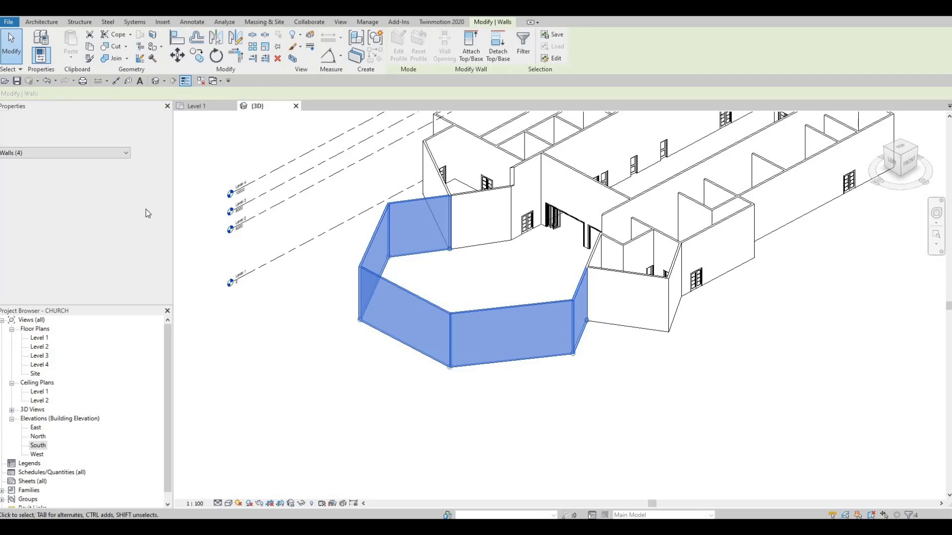
pyautogui.click(152, 219)
pyautogui.click(151, 217)
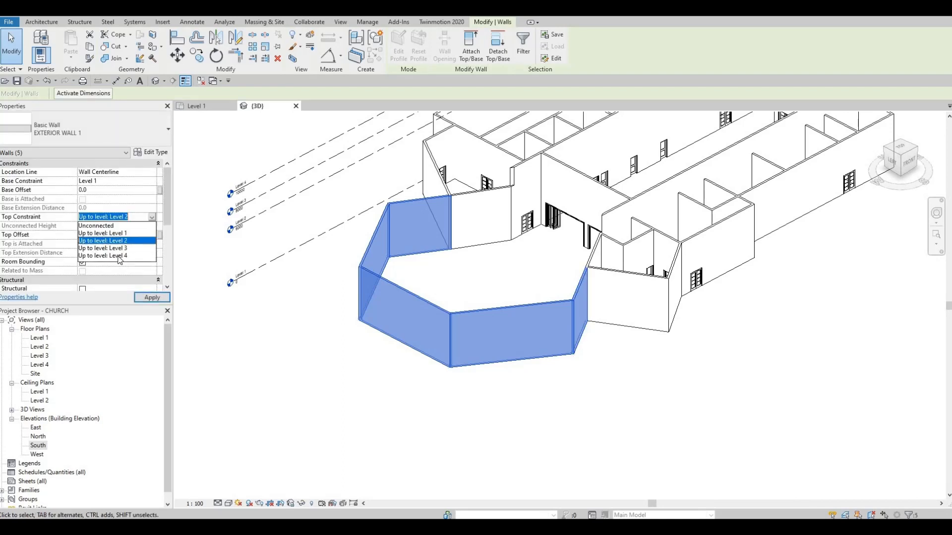
pyautogui.press('Down')
pyautogui.press('Down')
pyautogui.click(151, 298)
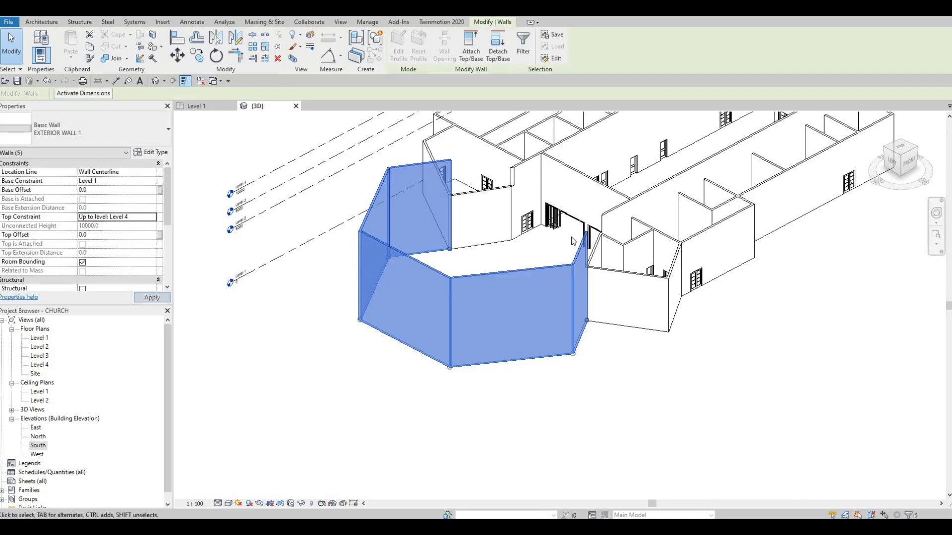
pyautogui.press('Escape')
pyautogui.press('Escape')
# Raise the two angled interior walls flanking the sanctuary's foyer side by constraining their tops to Level 3.
pyautogui.keyDown('shift'); pyautogui.moveTo(405, 227); pyautogui.dragTo(449, 281, button='middle'); pyautogui.keyUp('shift')
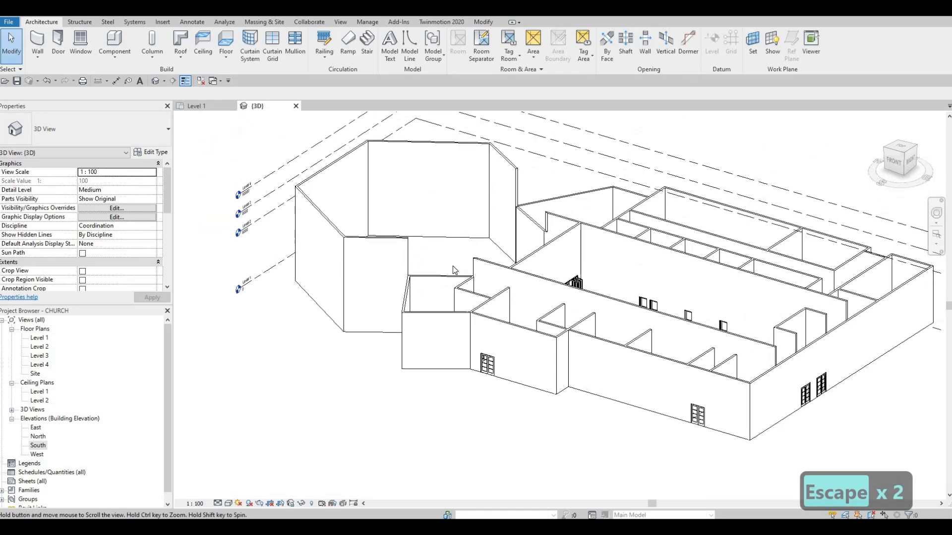
pyautogui.keyDown('ctrl'); pyautogui.click(527, 221); pyautogui.keyUp('ctrl')
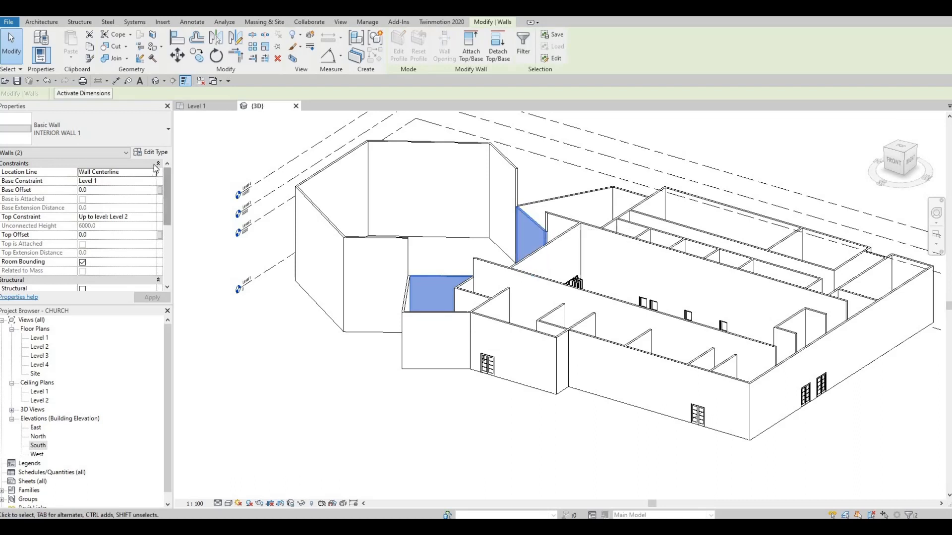
pyautogui.click(151, 218)
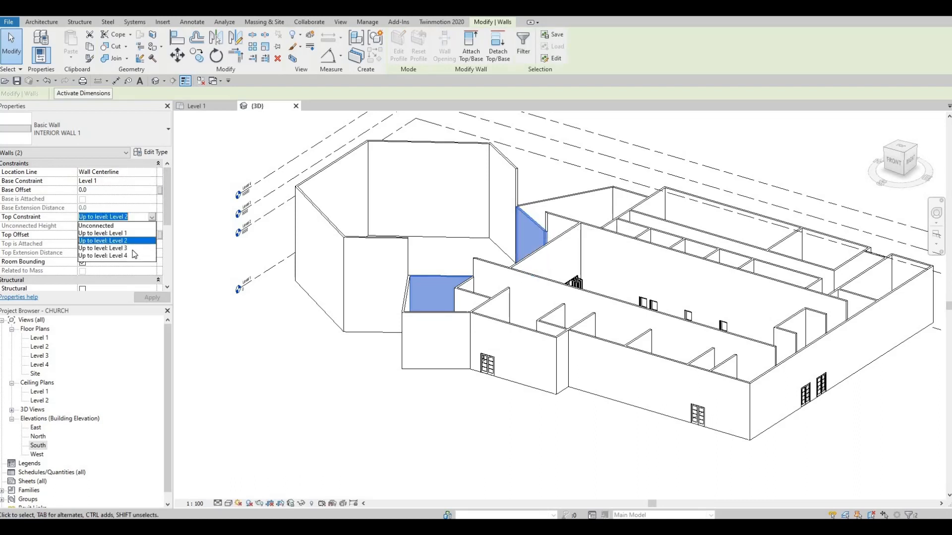
pyautogui.click(138, 248)
pyautogui.click(151, 297)
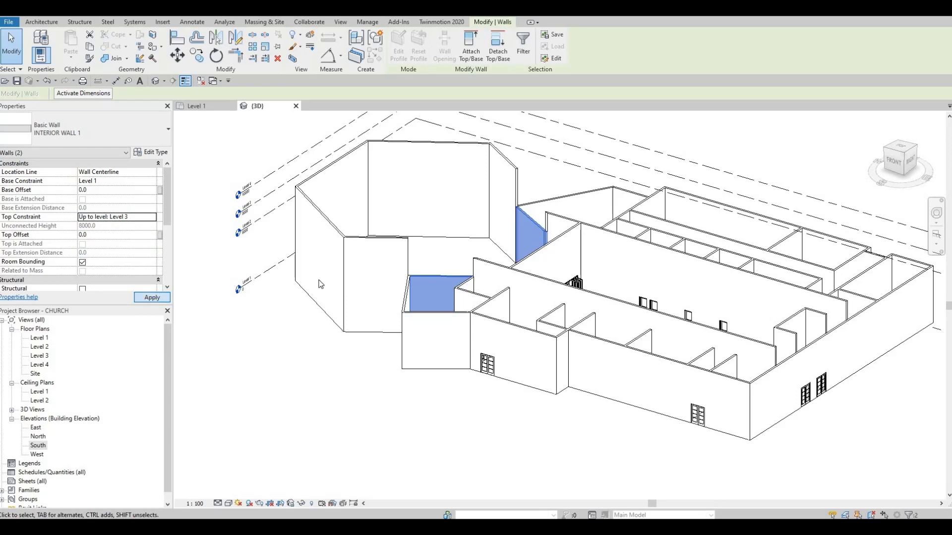
pyautogui.press('Escape')
pyautogui.press('Escape')
pyautogui.keyDown('shift'); pyautogui.moveTo(326, 307); pyautogui.dragTo(429, 200, button='middle'); pyautogui.keyUp('shift')
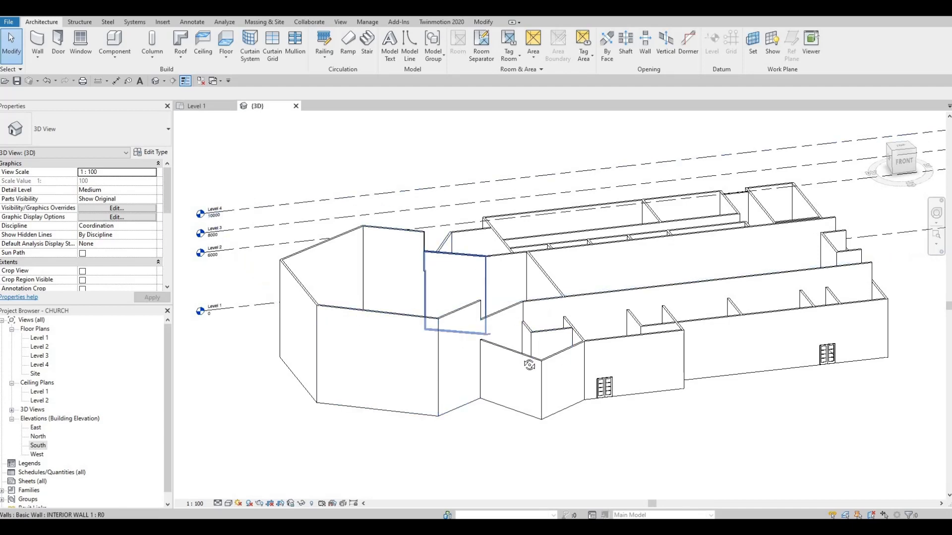
pyautogui.keyDown('shift'); pyautogui.moveTo(530, 365); pyautogui.dragTo(743, 313, button='middle'); pyautogui.keyUp('shift')
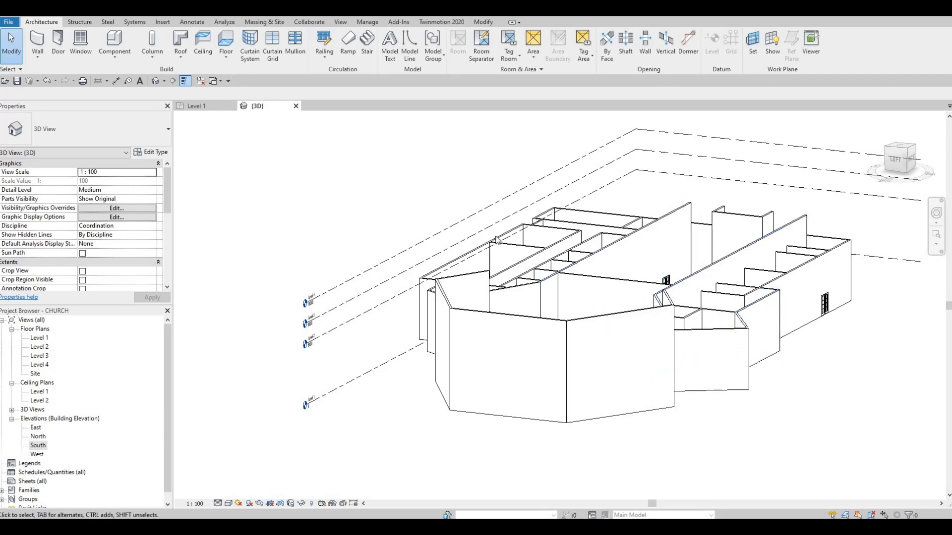
pyautogui.keyDown('shift'); pyautogui.moveTo(610, 377); pyautogui.dragTo(722, 377, button='middle'); pyautogui.keyUp('shift')
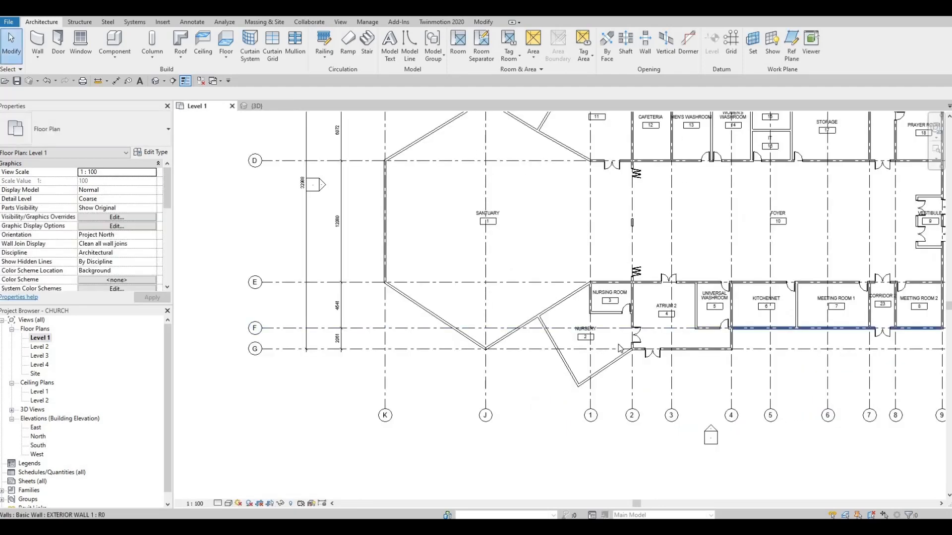
# In the Level 1 plan, split the exterior wall beside the vestibule at grid D, where the Prayer Room's wall meets it.
pyautogui.scroll(-2, 793, 328)
pyautogui.moveTo(792, 329); pyautogui.dragTo(458, 437, button='middle')
pyautogui.scroll(2, 512, 320)
pyautogui.press('Escape')
pyautogui.scroll(3, 512, 322)
pyautogui.click(515, 317)
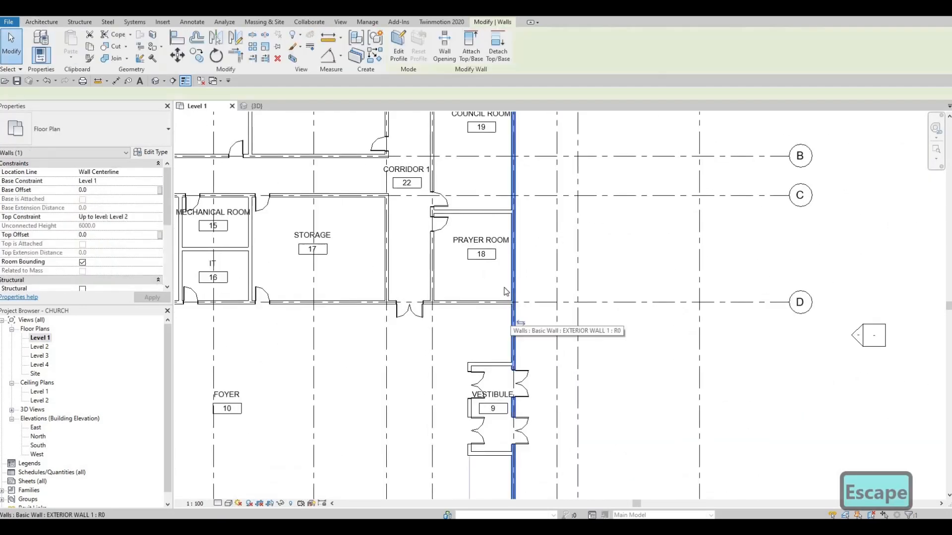
pyautogui.scroll(2, 505, 298)
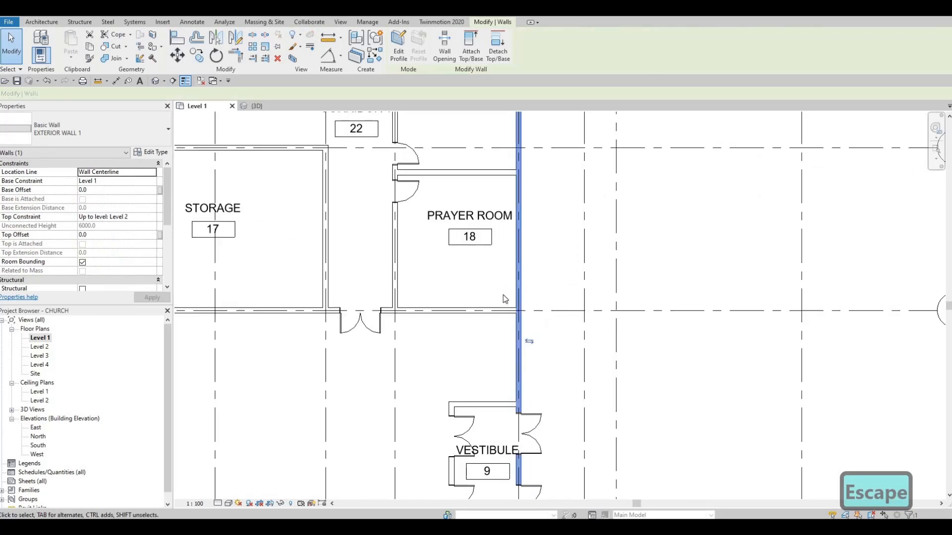
pyautogui.press('s')
pyautogui.press('l')
pyautogui.scroll(2, 525, 310)
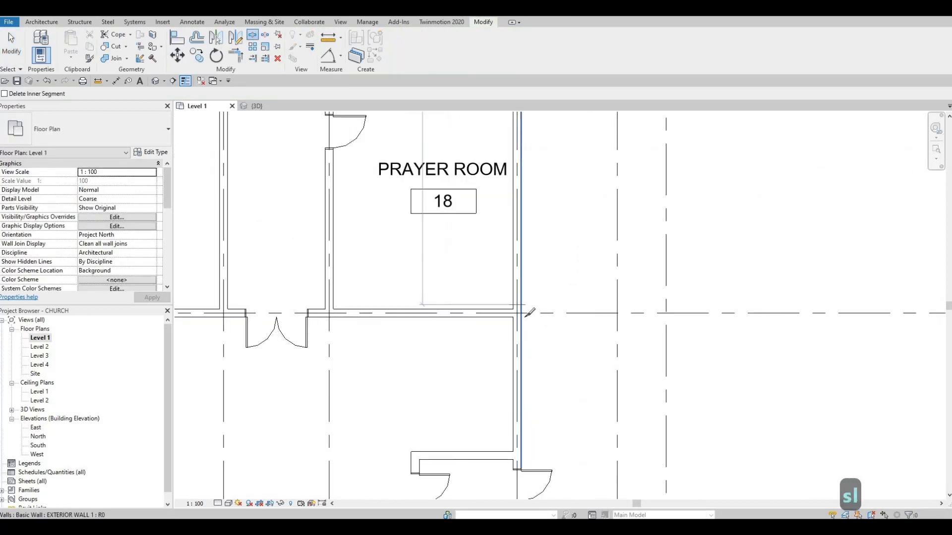
pyautogui.moveTo(527, 312); pyautogui.dragTo(485, 377, button='middle')
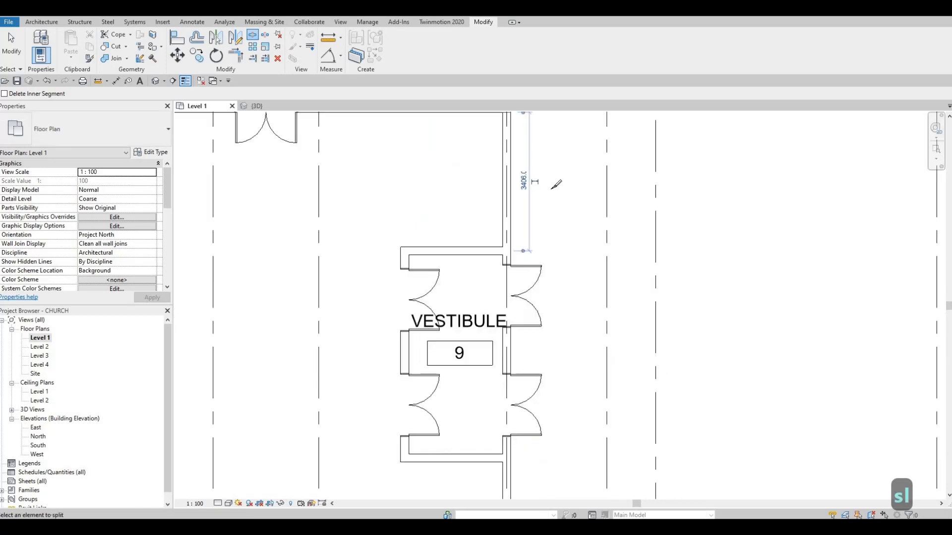
# Split the same exterior wall just above grid E, near the corner of Meeting Room 2.
pyautogui.moveTo(479, 490); pyautogui.dragTo(540, 303, button='middle')
pyautogui.scroll(2, 529, 317)
pyautogui.scroll(2, 530, 317)
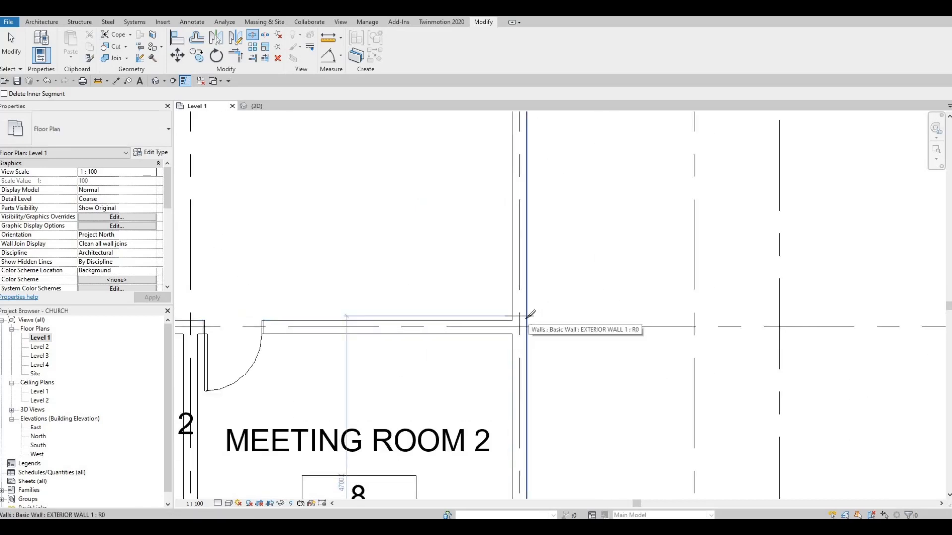
pyautogui.scroll(3, 532, 313)
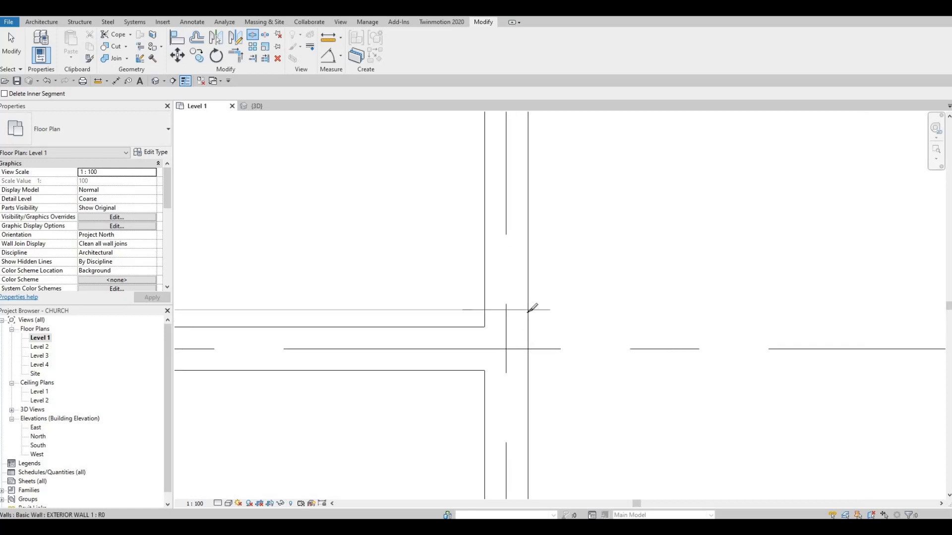
pyautogui.press('Escape')
pyautogui.press('Escape')
pyautogui.press('Escape')
# Move the upper end of the lower exterior wall segment beside Meeting Room 2 slightly away from the split point.
pyautogui.click(508, 321)
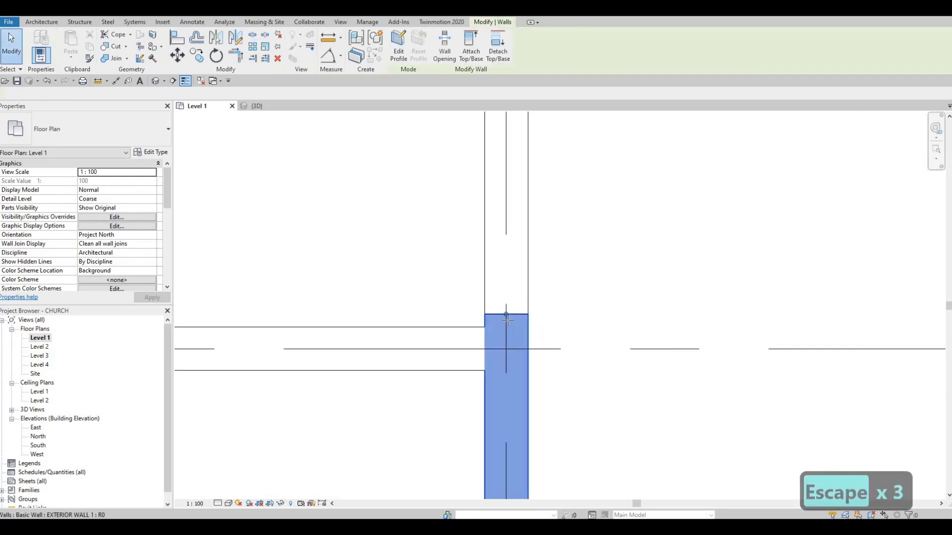
pyautogui.moveTo(507, 321); pyautogui.dragTo(522, 298)
pyautogui.press('Escape')
# Check the extent of the split exterior wall at the vestibule in both the Level 1 plan and the 3D view.
pyautogui.scroll(-4, 520, 278)
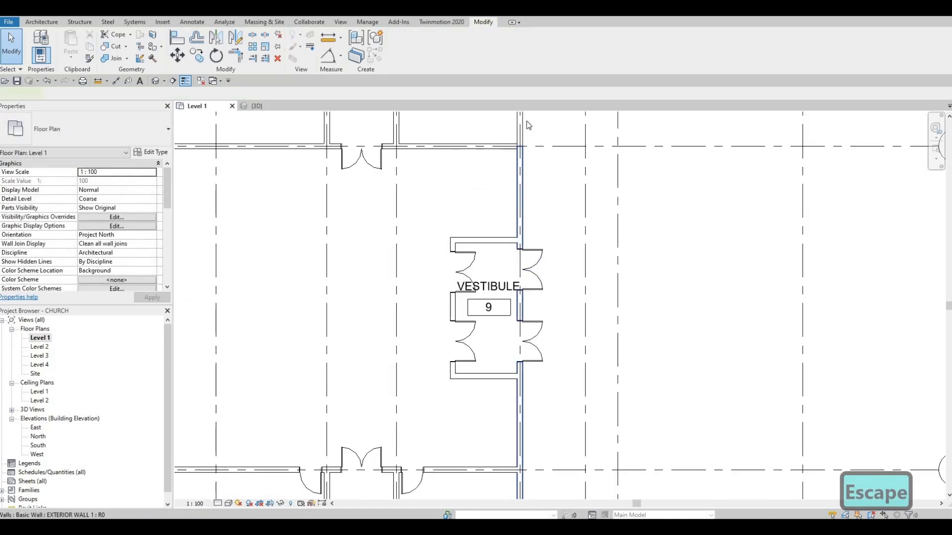
pyautogui.click(527, 124)
pyautogui.scroll(5, 544, 206)
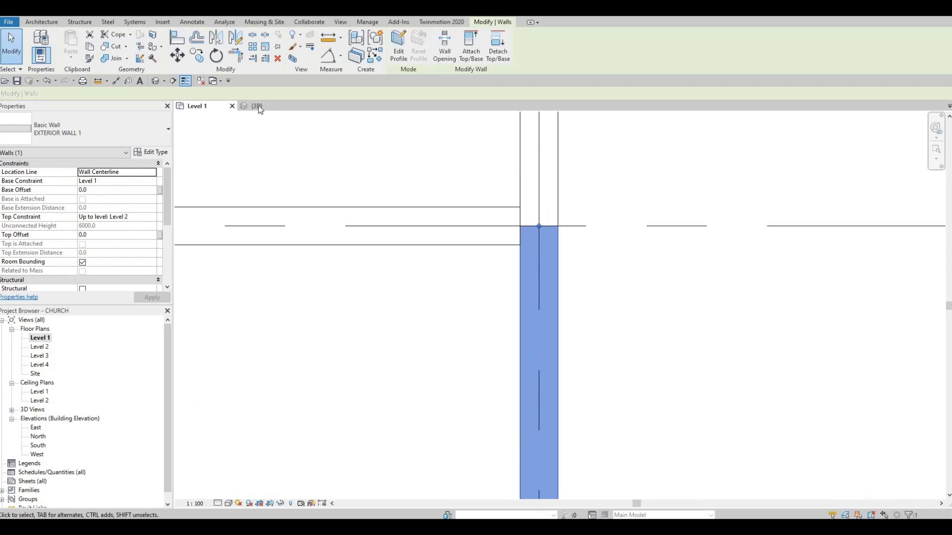
pyautogui.click(155, 81)
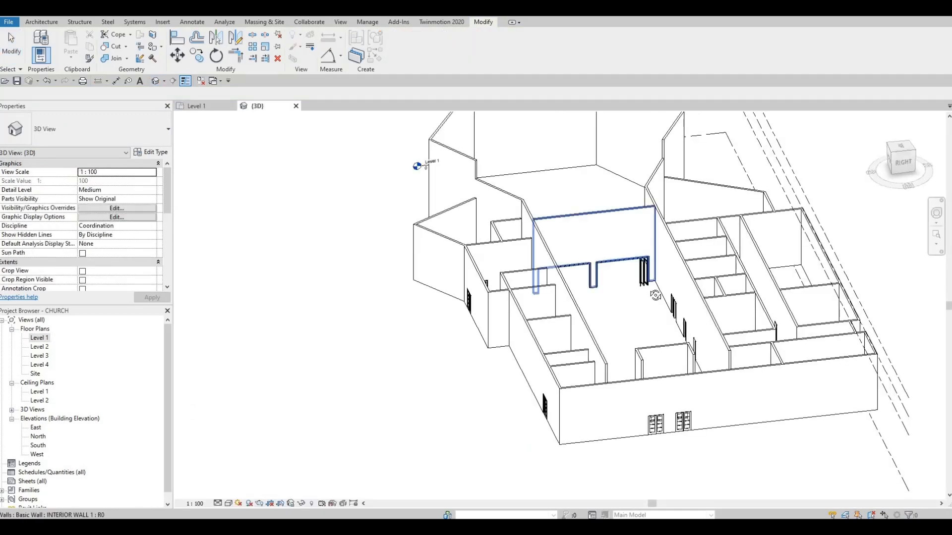
pyautogui.keyDown('shift'); pyautogui.moveTo(656, 295); pyautogui.dragTo(617, 354, button='middle'); pyautogui.keyUp('shift')
pyautogui.click(614, 357)
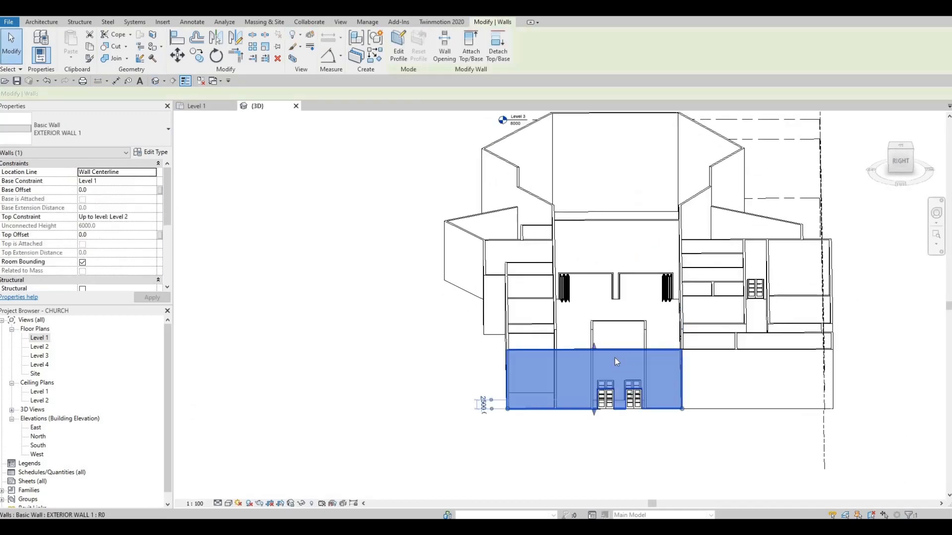
pyautogui.keyDown('shift'); pyautogui.moveTo(708, 390); pyautogui.dragTo(214, 378, button='middle'); pyautogui.keyUp('shift')
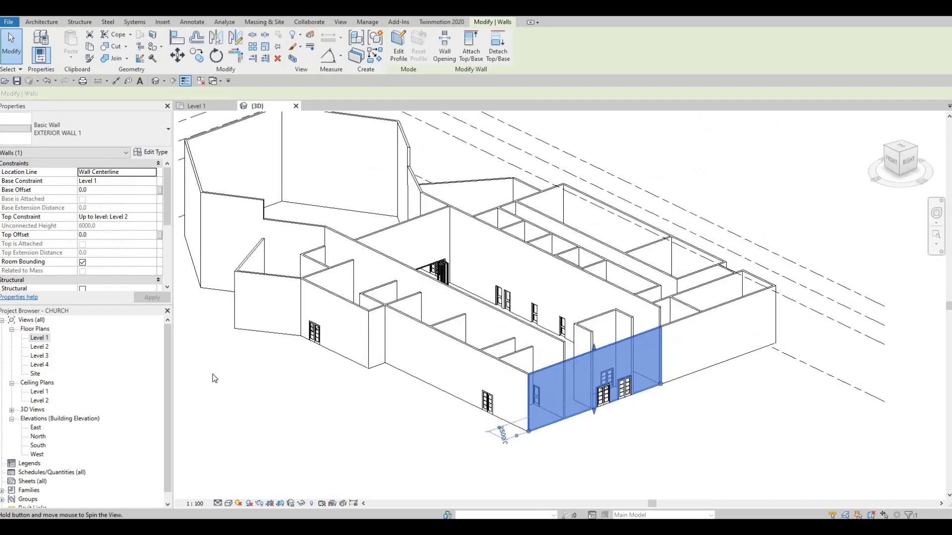
# Return to the Level 1 plan and undo the wall end move and the split above grid E.
pyautogui.doubleClick(40, 338)
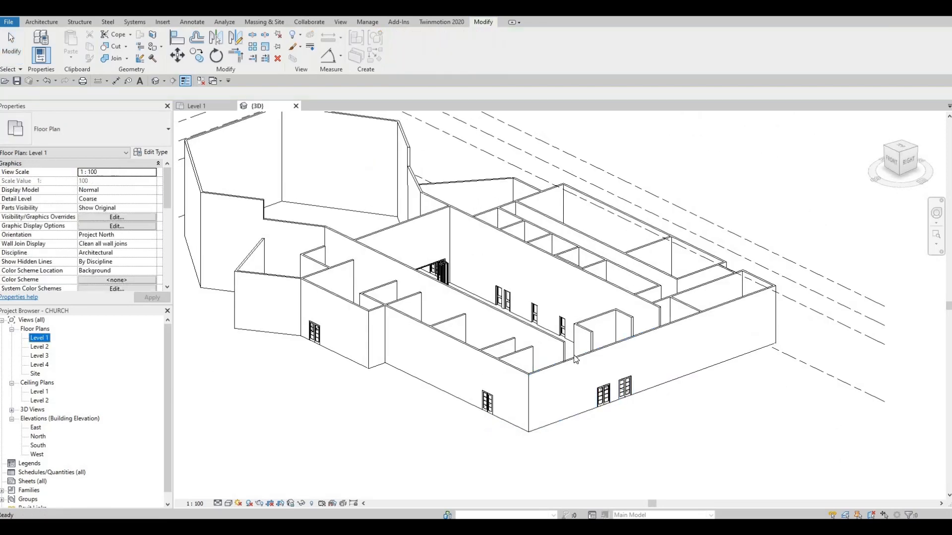
pyautogui.press('Escape')
pyautogui.press('Escape')
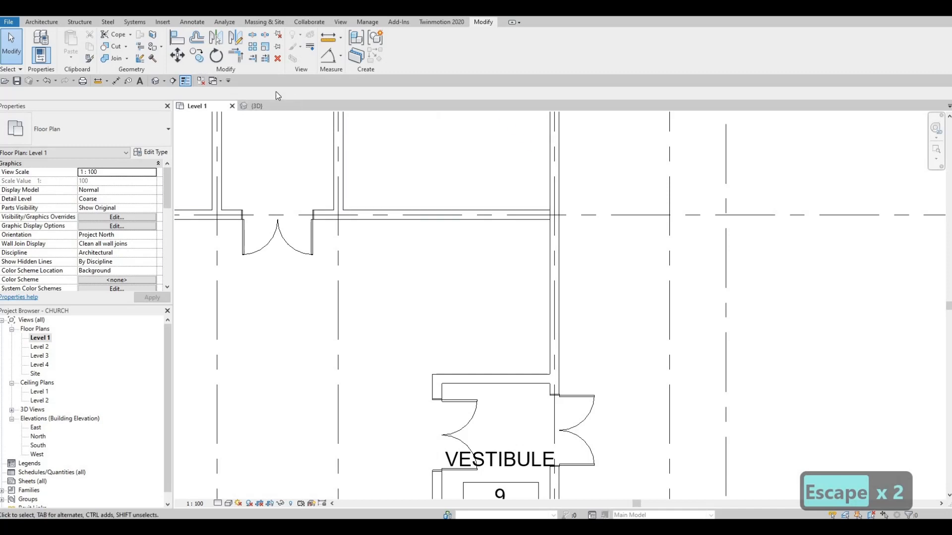
pyautogui.press('Escape')
pyautogui.press('Escape')
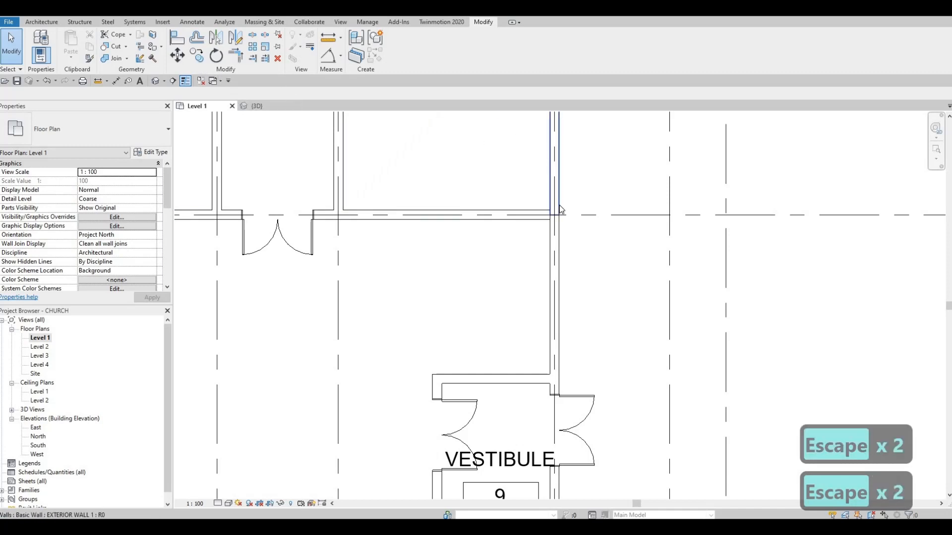
pyautogui.hotkey('ctrl', 'z')
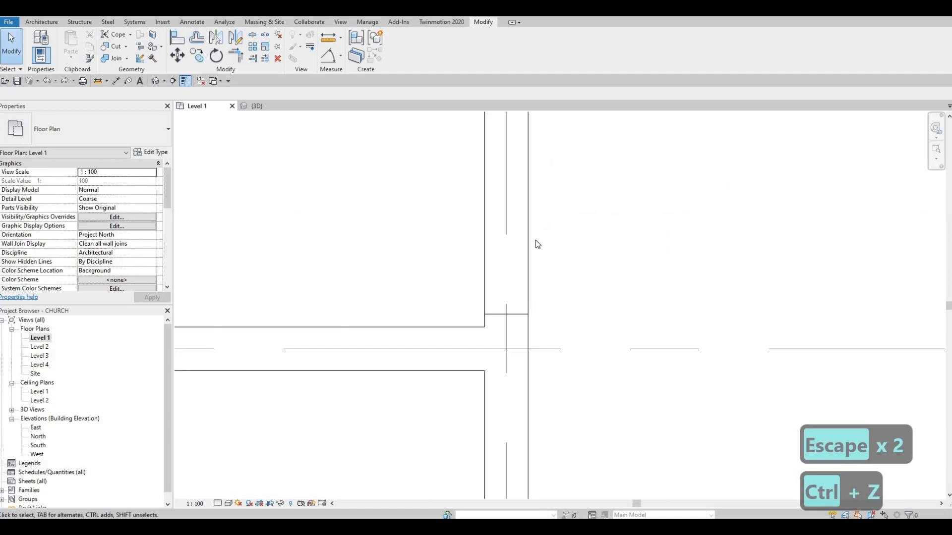
pyautogui.hotkey('ctrl', 'z')
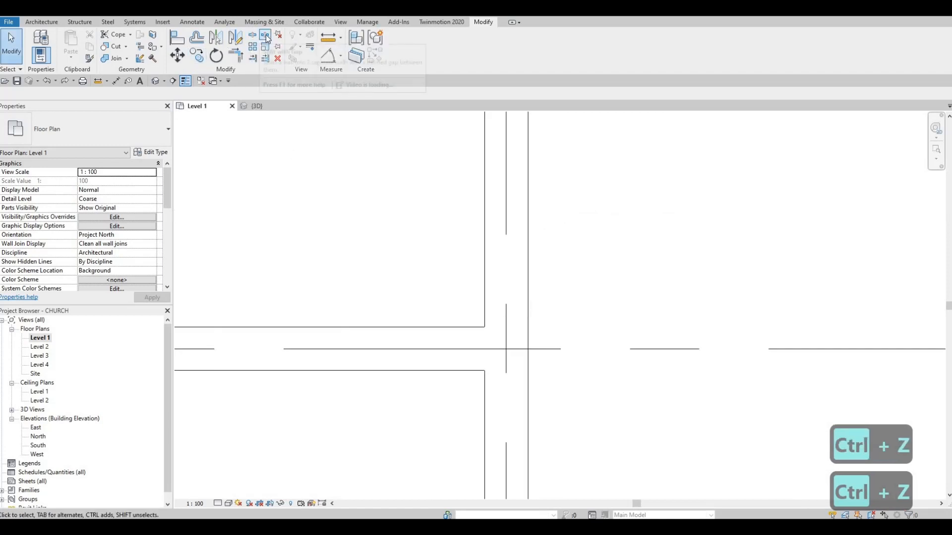
# Use Split with Gap to divide the exterior wall just below grid E beside Meeting Room 2, with a 25.4 joint gap.
pyautogui.click(265, 34)
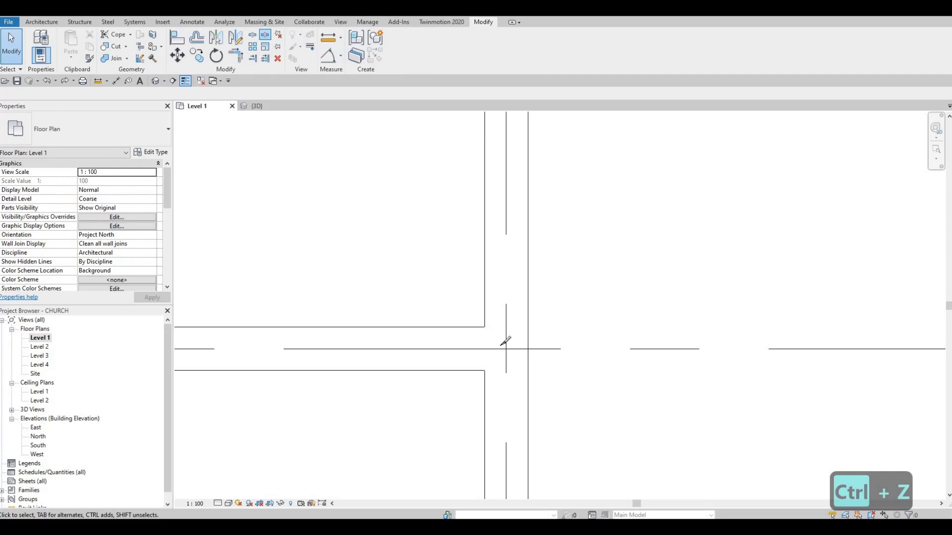
pyautogui.click(528, 380)
pyautogui.scroll(-5, 492, 135)
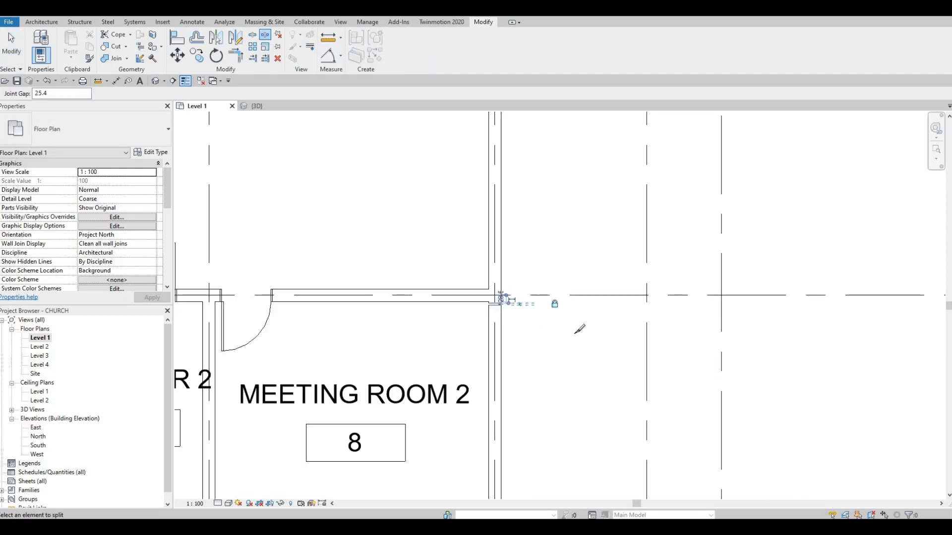
# Move the lower end of the vestibule exterior wall segment from its split point up to just above grid E.
pyautogui.moveTo(576, 331); pyautogui.dragTo(524, 227, button='middle')
pyautogui.moveTo(490, 173); pyautogui.dragTo(489, 316, button='middle')
pyautogui.moveTo(498, 223); pyautogui.dragTo(500, 324, button='middle')
pyautogui.scroll(5, 501, 324)
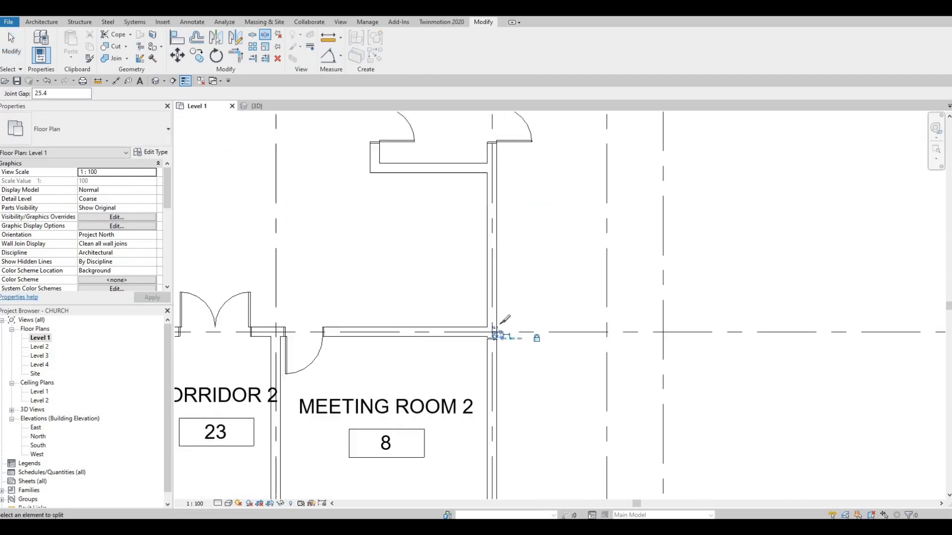
pyautogui.press('Escape')
pyautogui.press('Escape')
pyautogui.press('Escape')
pyautogui.scroll(-4, 507, 322)
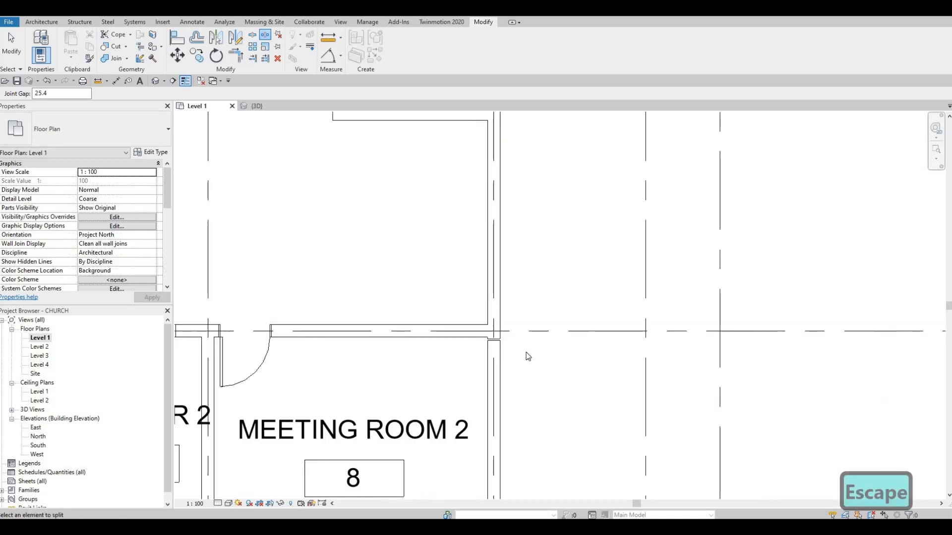
pyautogui.moveTo(527, 240); pyautogui.dragTo(499, 372, button='middle')
pyautogui.scroll(-2, 505, 371)
pyautogui.scroll(-2, 500, 375)
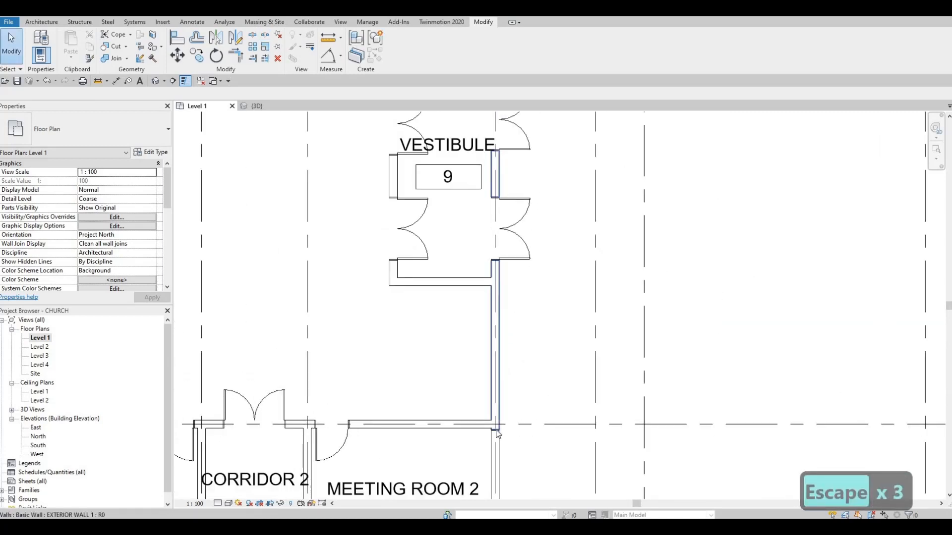
pyautogui.click(495, 362)
pyautogui.moveTo(524, 357); pyautogui.dragTo(523, 359)
pyautogui.press('Return')
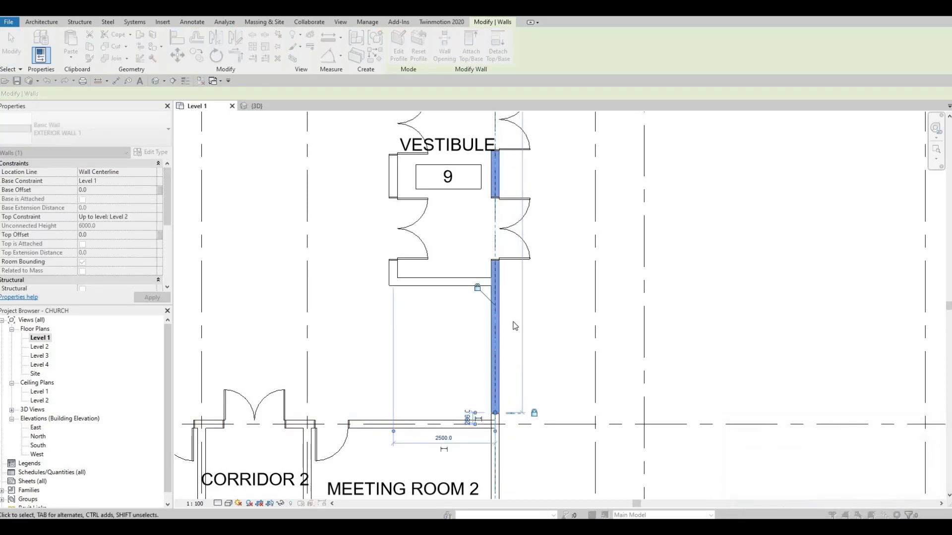
# Use Split with Gap to divide the vestibule exterior wall just below grid D, with a 25.4 joint gap.
pyautogui.scroll(-3, 516, 387)
pyautogui.press('Escape')
pyautogui.press('Escape')
pyautogui.click(502, 314)
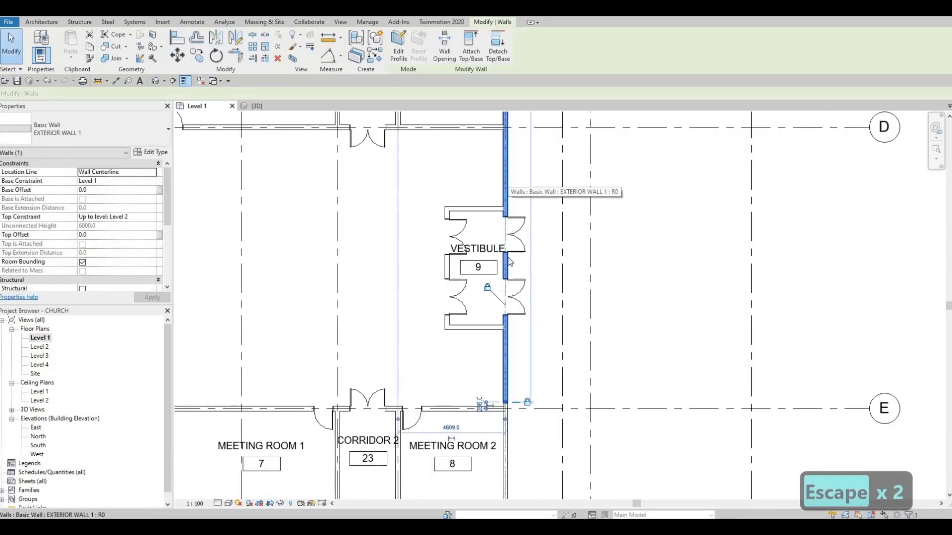
pyautogui.moveTo(496, 254); pyautogui.dragTo(489, 386, button='middle')
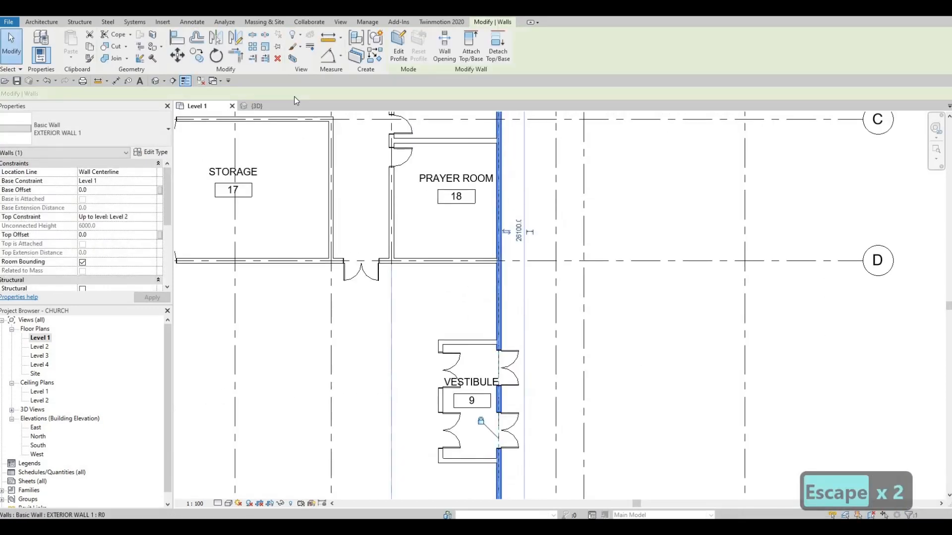
pyautogui.click(270, 35)
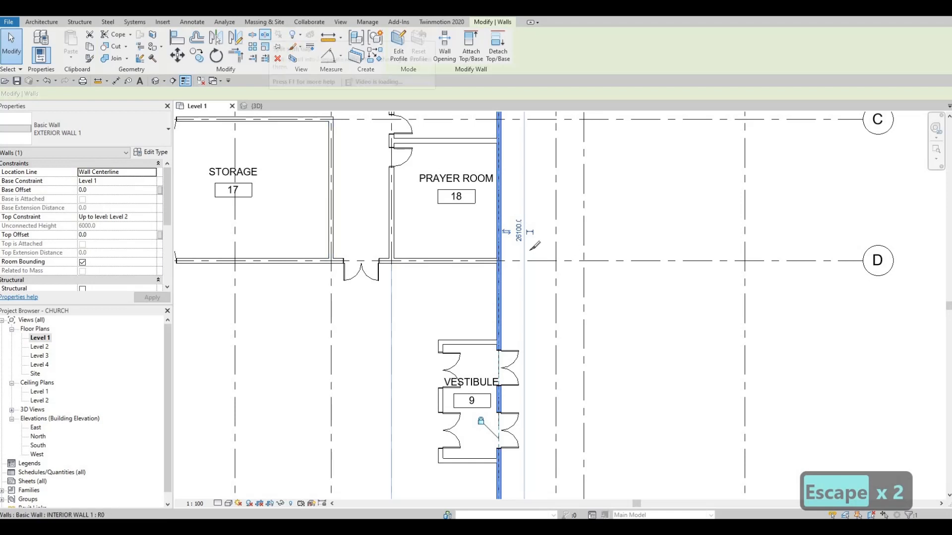
pyautogui.click(501, 281)
pyautogui.press('Escape')
pyautogui.press('Escape')
pyautogui.press('Escape')
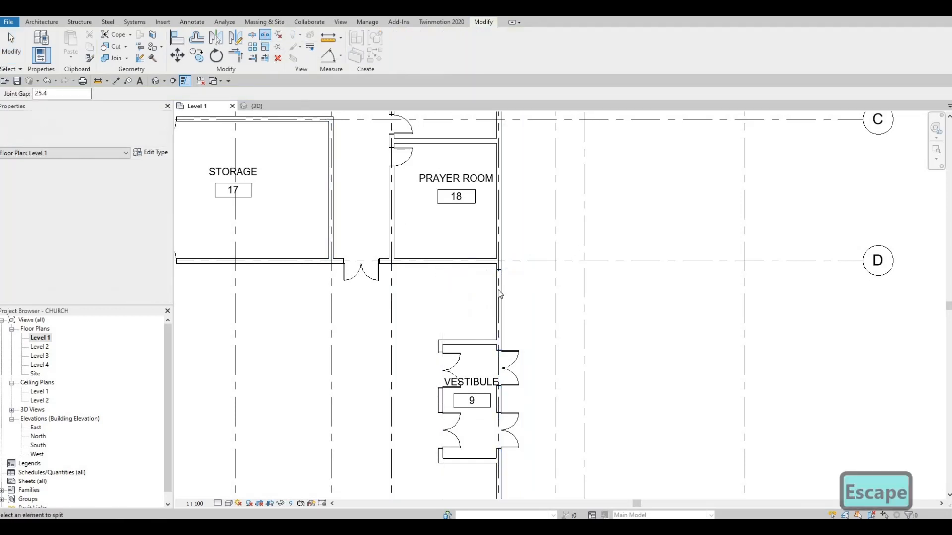
# Try to move the upper end of the vestibule exterior wall segment slightly down, away from the split below grid D.
pyautogui.click(501, 293)
pyautogui.scroll(3, 502, 291)
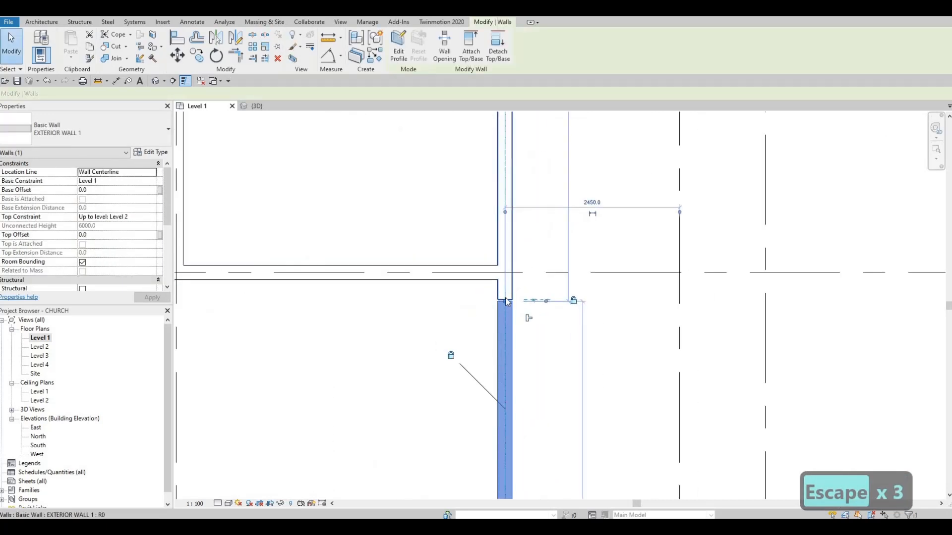
pyautogui.moveTo(508, 320)
pyautogui.mouseDown()
pyautogui.moveTo(505, 299)
pyautogui.moveTo(507, 316)
pyautogui.mouseUp()
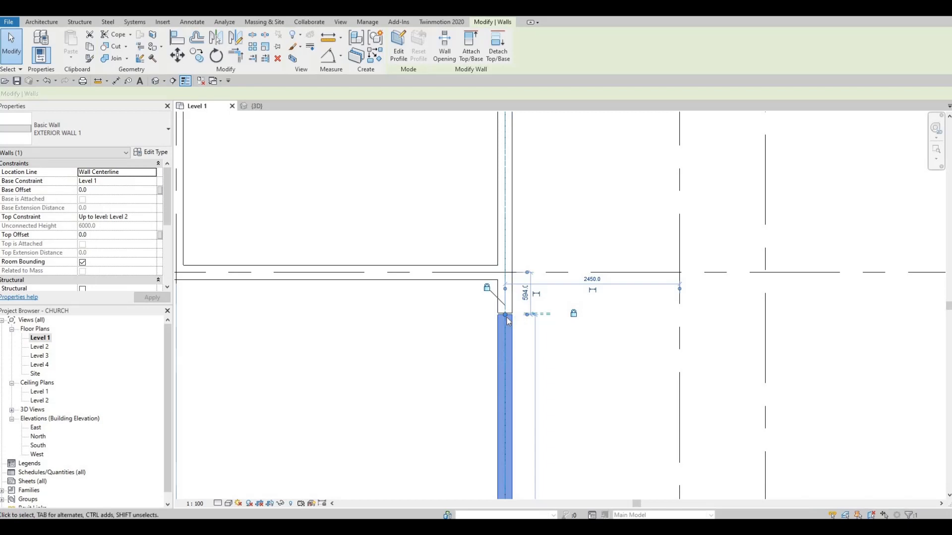
pyautogui.press('Escape')
pyautogui.press('Escape')
pyautogui.click(504, 319)
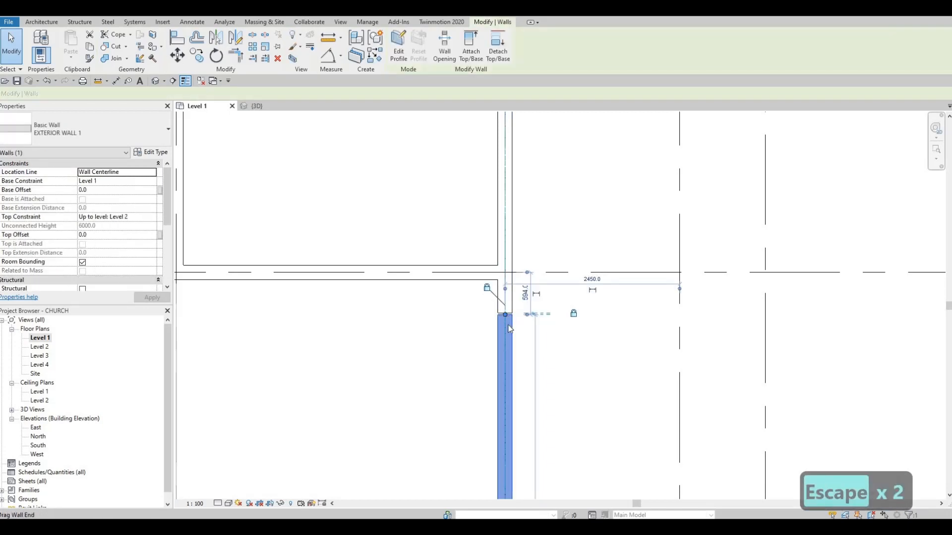
pyautogui.moveTo(505, 315); pyautogui.dragTo(505, 322)
pyautogui.press('Escape')
# Move the lower end of the exterior wall segment beside the Prayer Room up to just below grid D.
pyautogui.moveTo(518, 229); pyautogui.dragTo(520, 229, button='middle')
pyautogui.click(515, 245)
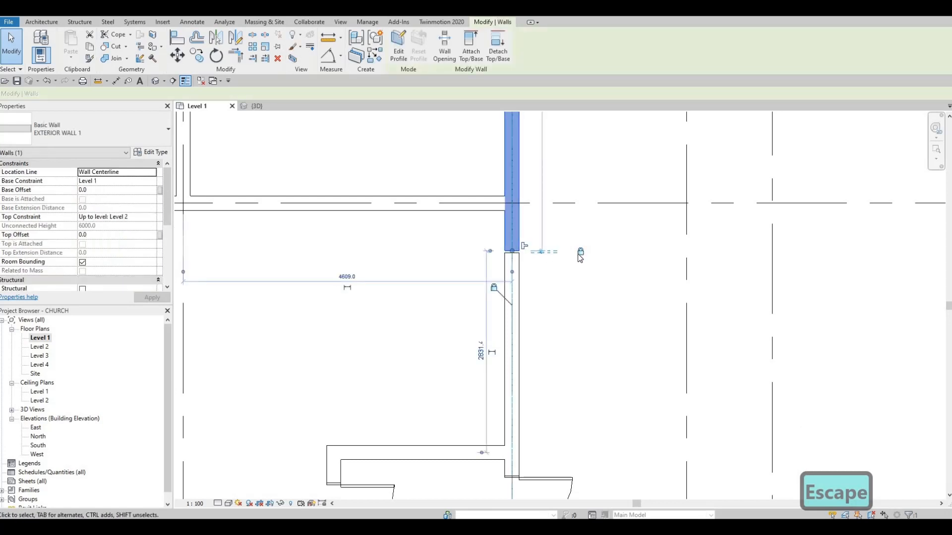
pyautogui.press('Escape')
pyautogui.press('Escape')
pyautogui.press('Escape')
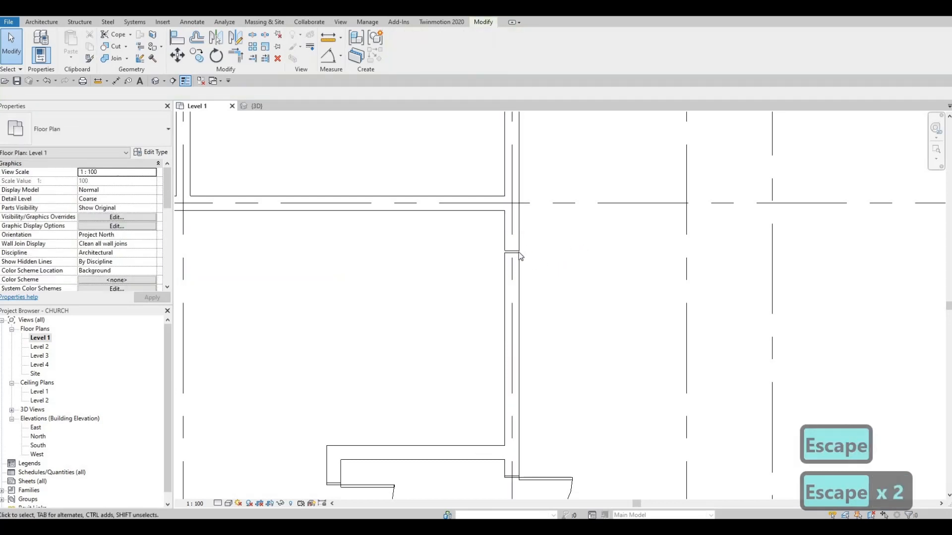
pyautogui.click(509, 250)
pyautogui.moveTo(512, 251); pyautogui.dragTo(512, 217)
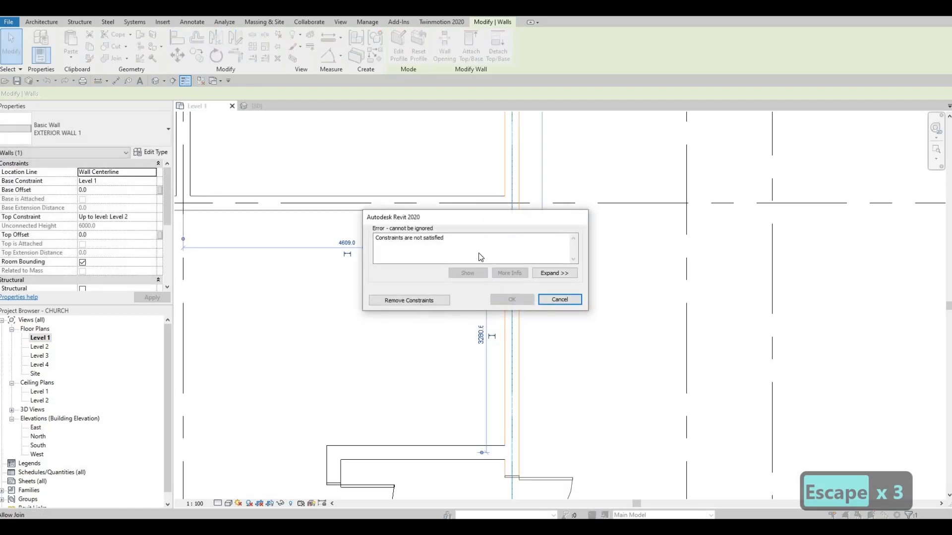
pyautogui.press('Escape')
pyautogui.scroll(1, 522, 226)
# Constrain the top of the vestibule exterior wall segment up to Level 3.
pyautogui.click(520, 229)
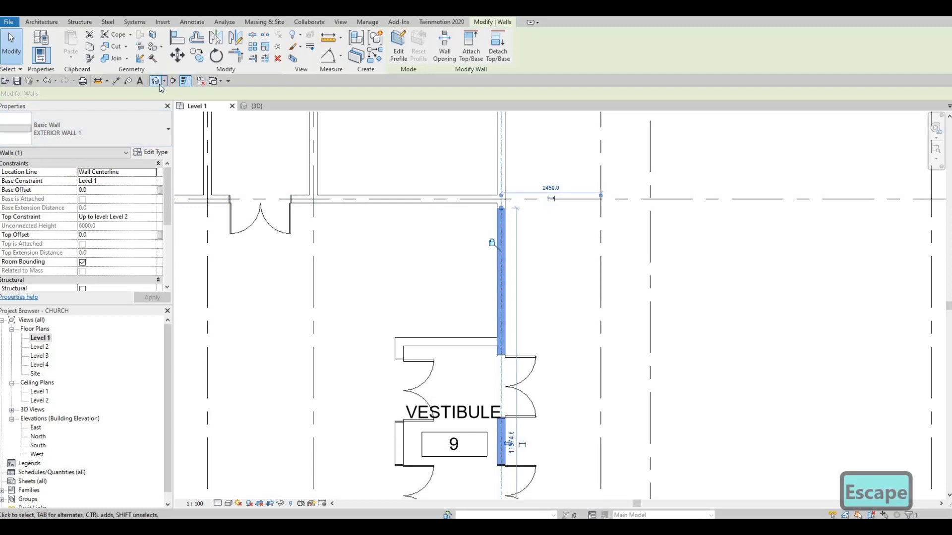
pyautogui.click(148, 217)
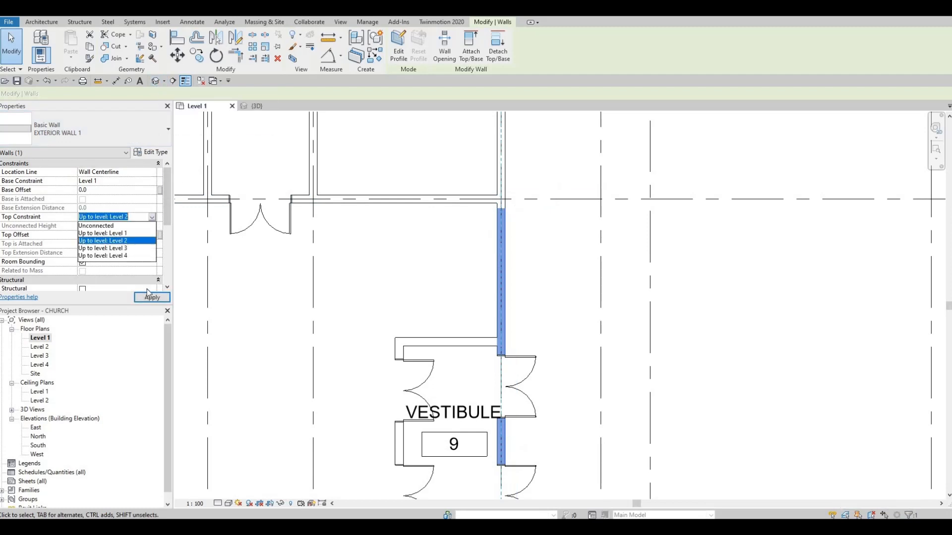
pyautogui.click(126, 248)
pyautogui.press('Escape')
pyautogui.press('Escape')
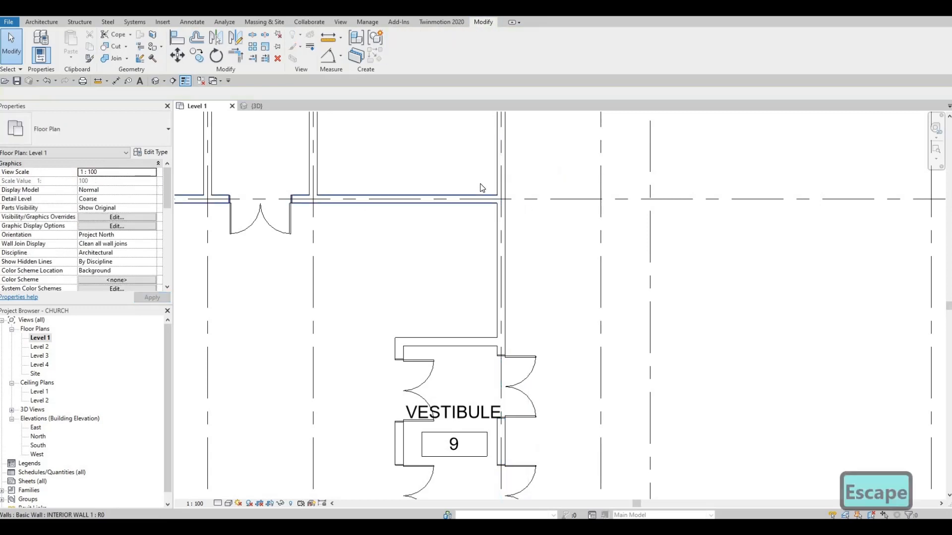
# Trim the interior walls on grids D and E to corners with the exterior walls beside the Prayer Room and Meeting Room 2.
pyautogui.press('t')
pyautogui.press('r')
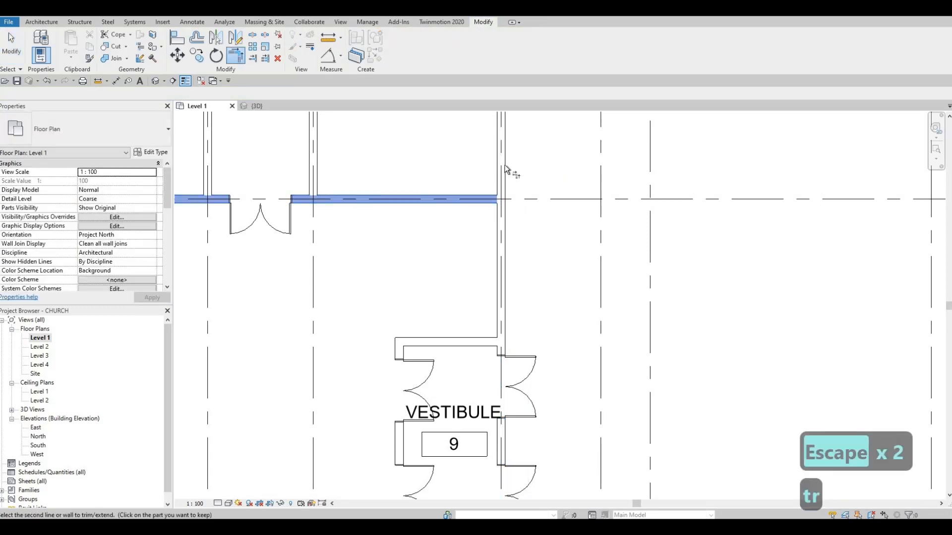
pyautogui.scroll(-2, 498, 221)
pyautogui.moveTo(484, 428); pyautogui.dragTo(484, 337, button='middle')
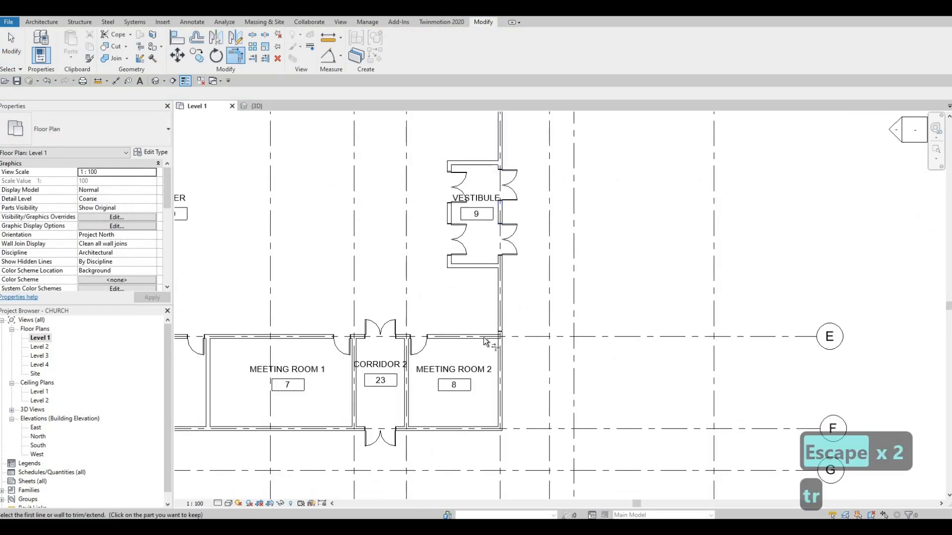
pyautogui.click(483, 337)
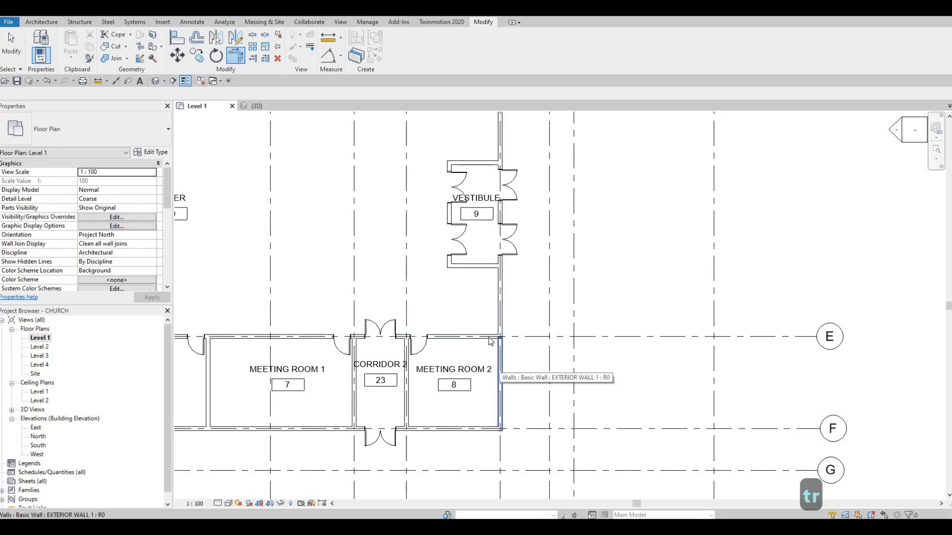
pyautogui.press('Escape')
pyautogui.press('Escape')
# In the 3D view, trim the taller vestibule exterior wall and the interior wall on grid E into a corner.
pyautogui.scroll(4, 490, 341)
pyautogui.click(500, 308)
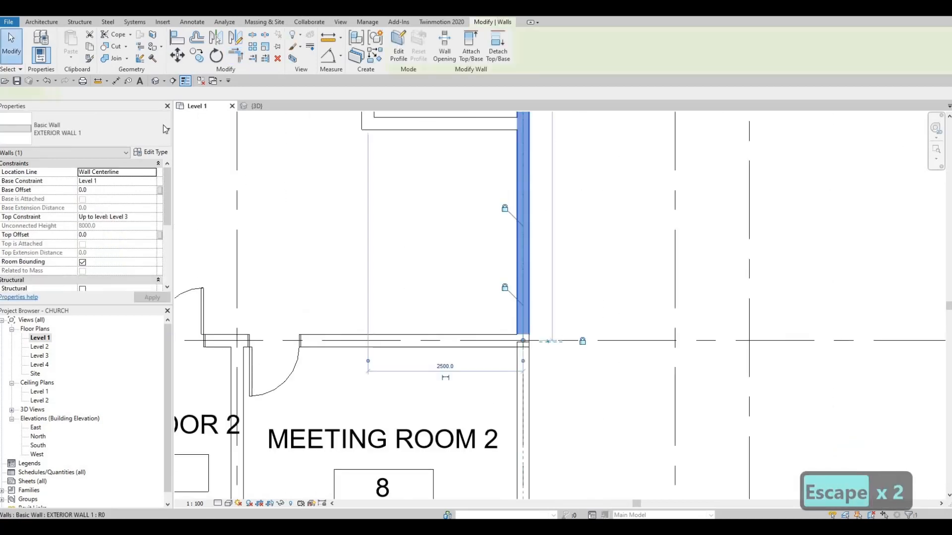
pyautogui.keyDown('shift'); pyautogui.moveTo(433, 303); pyautogui.dragTo(738, 343, button='middle'); pyautogui.keyUp('shift')
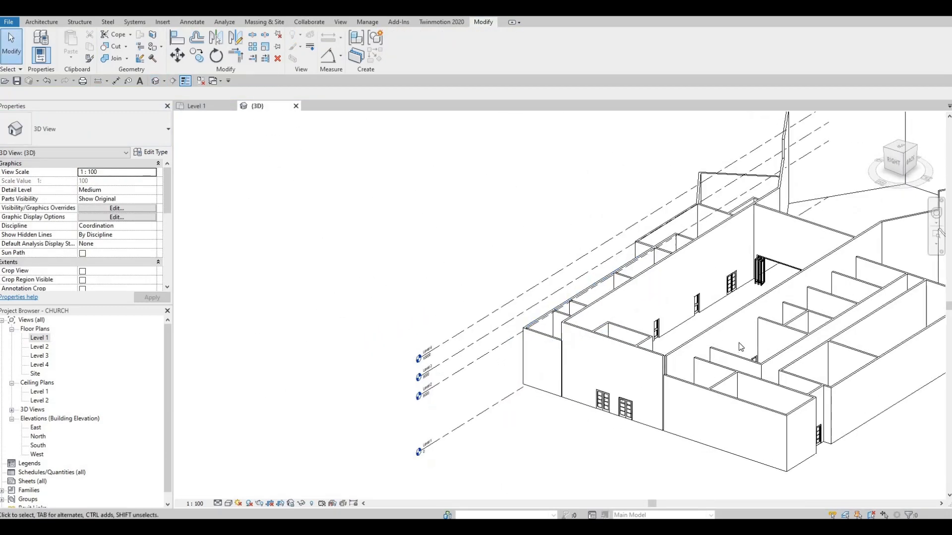
pyautogui.scroll(3, 647, 343)
pyautogui.scroll(4, 648, 342)
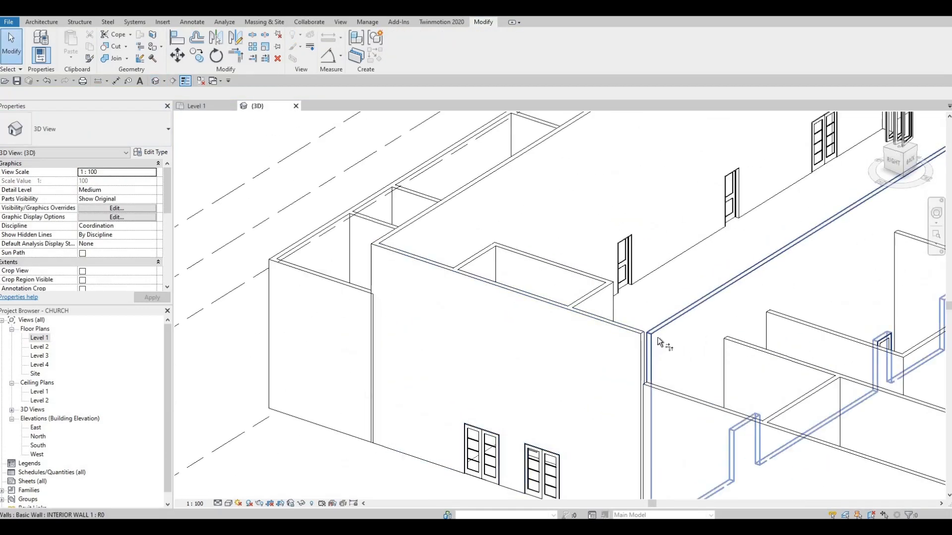
pyautogui.press('t')
pyautogui.press('r')
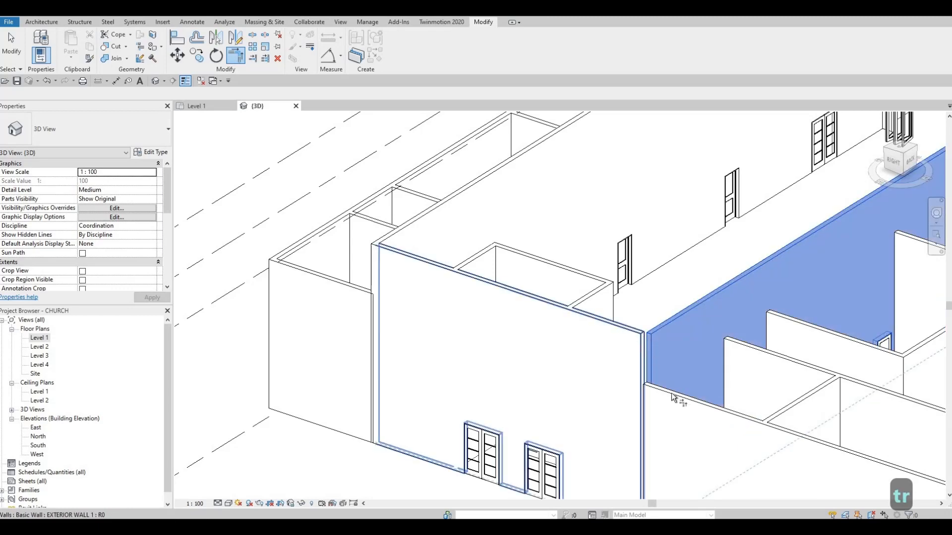
pyautogui.press('Escape')
pyautogui.press('Escape')
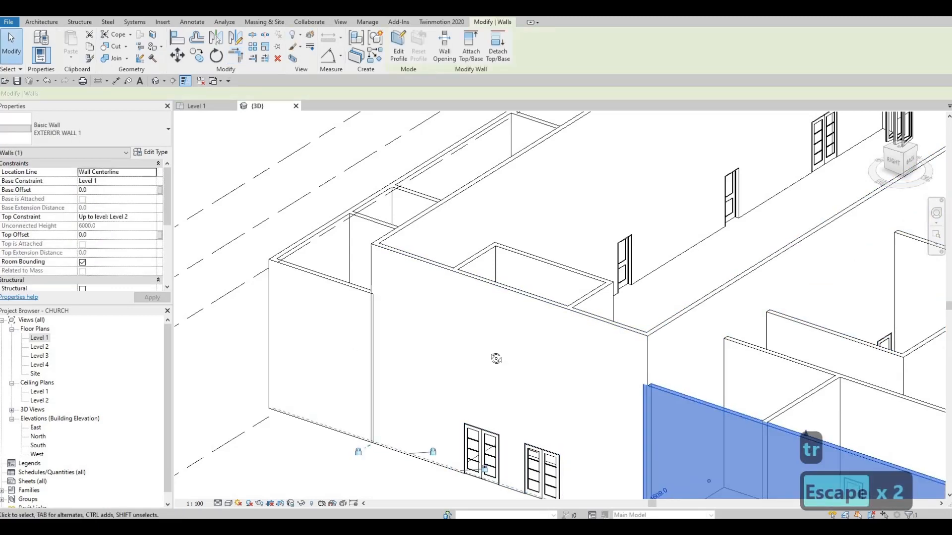
pyautogui.press('Escape')
pyautogui.keyDown('shift'); pyautogui.moveTo(391, 354); pyautogui.dragTo(345, 363, button='middle'); pyautogui.keyUp('shift')
pyautogui.press('Escape')
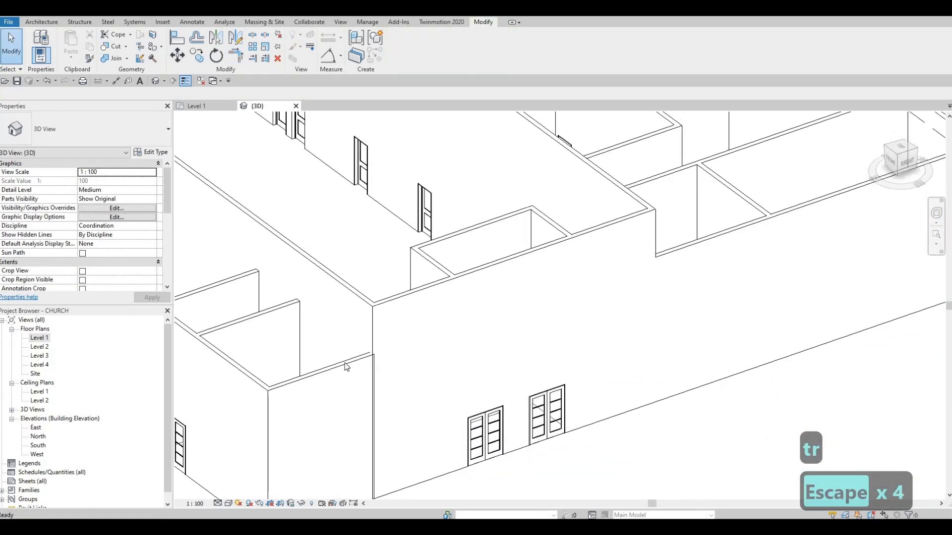
# In the Level 1 plan, extend the upper end of Meeting Room 2's exterior wall to grid E, removing the conflicting constraints.
pyautogui.click(63, 337)
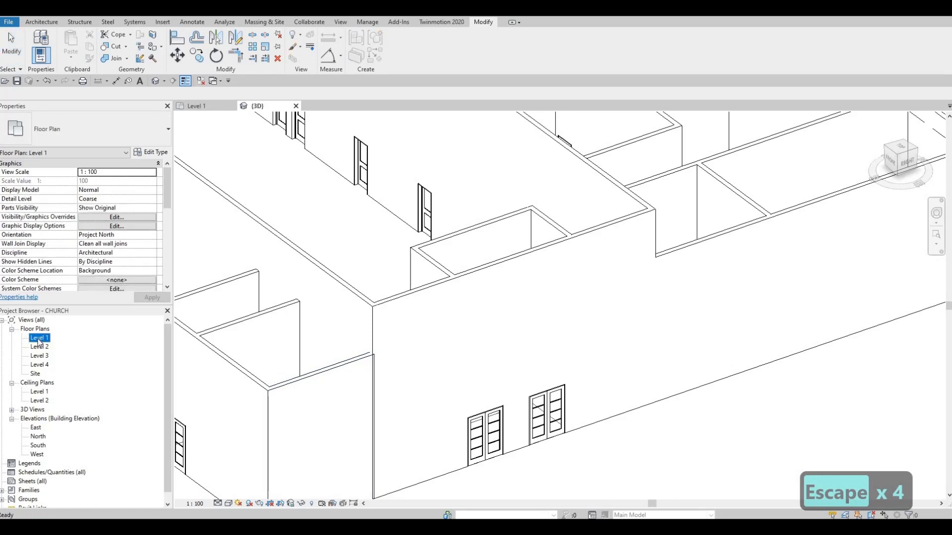
pyautogui.moveTo(521, 371); pyautogui.dragTo(520, 319, button='middle')
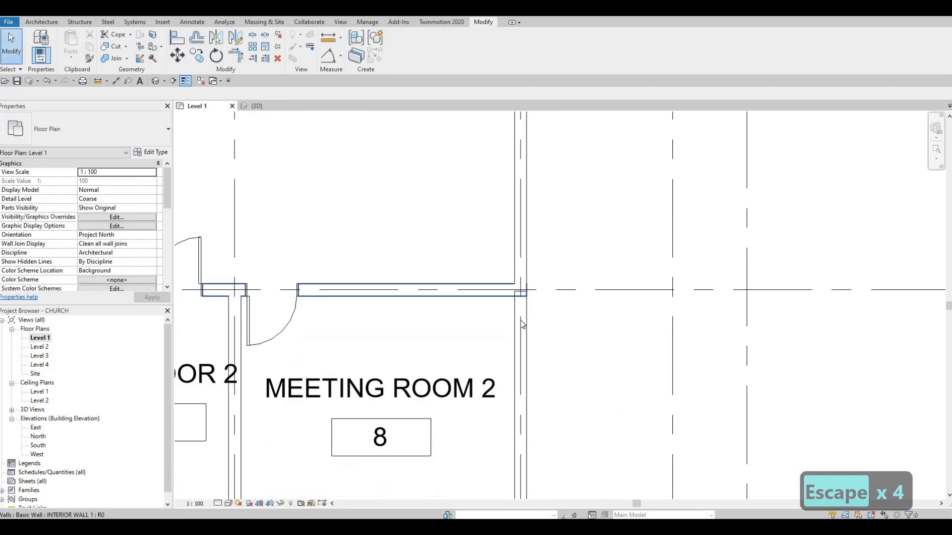
pyautogui.press('Escape')
pyautogui.click(522, 302)
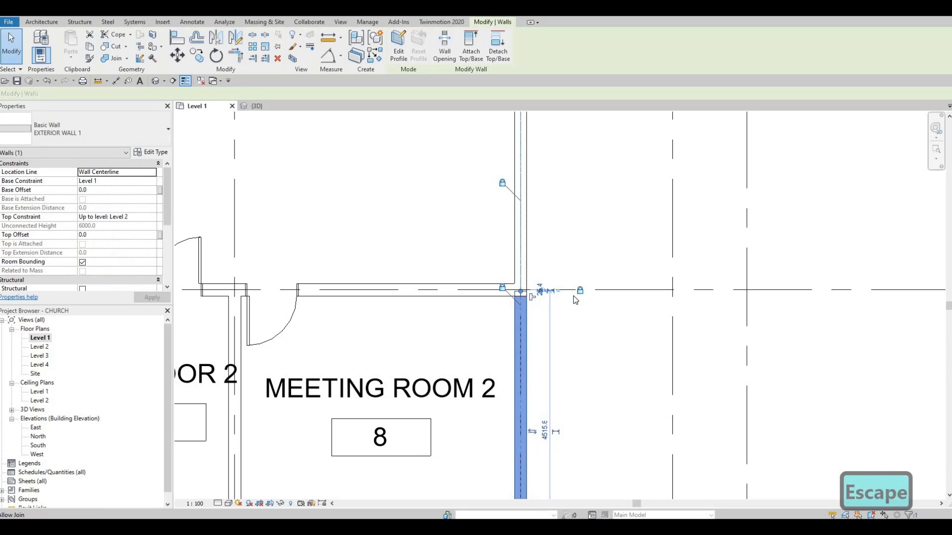
pyautogui.click(428, 301)
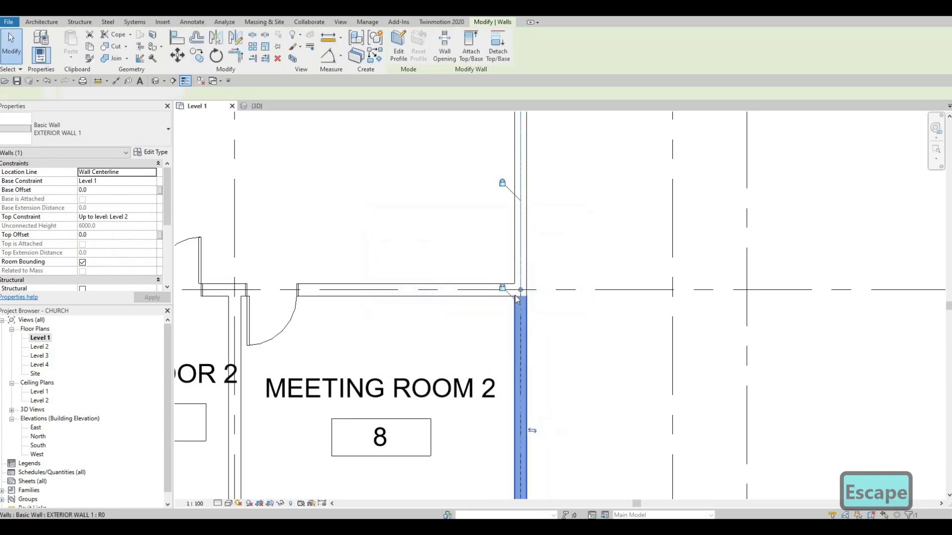
pyautogui.press('Escape')
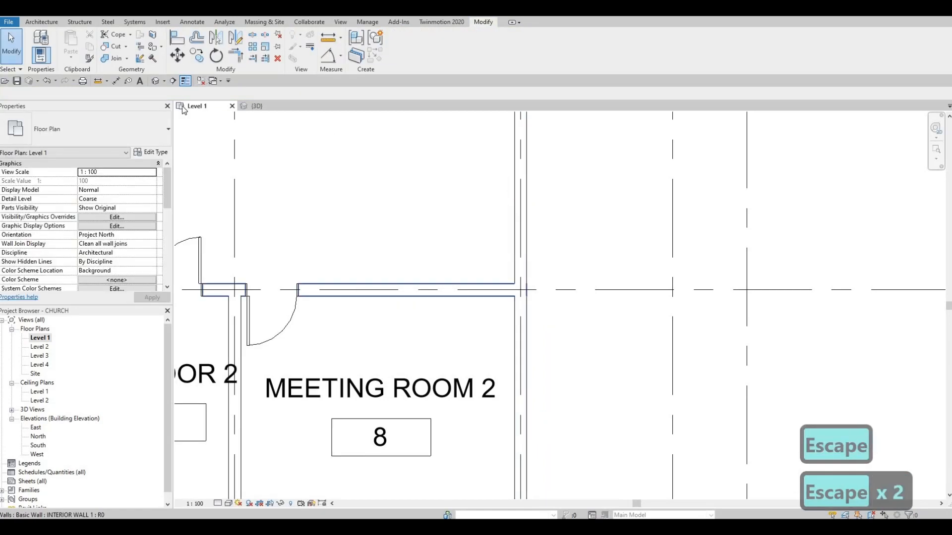
# In the 3D view, examine the corner at Meeting Room 2 and the wall heights around the building, including the angled interior wall's top constraint.
pyautogui.click(157, 81)
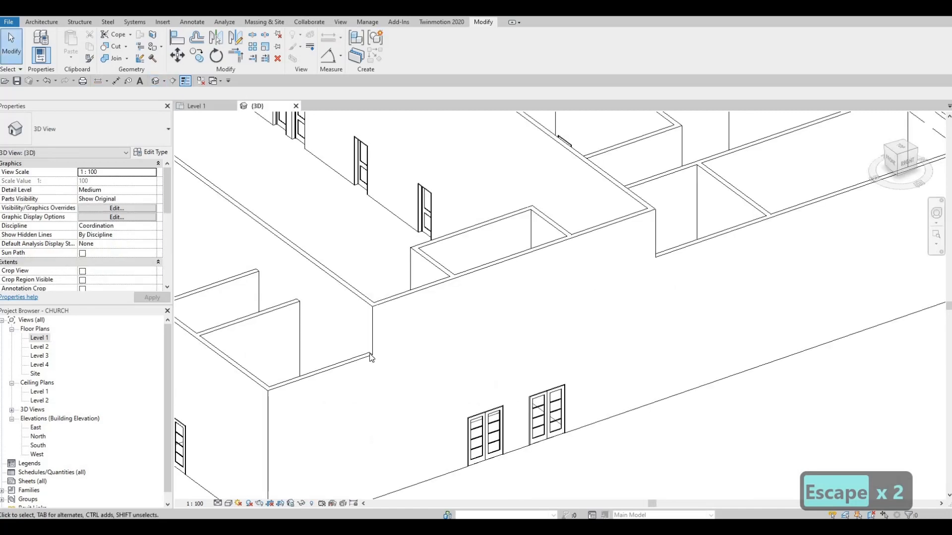
pyautogui.scroll(-2, 370, 354)
pyautogui.keyDown('shift'); pyautogui.moveTo(478, 362); pyautogui.dragTo(689, 297, button='middle'); pyautogui.keyUp('shift')
pyautogui.moveTo(689, 298); pyautogui.dragTo(601, 265, button='middle')
pyautogui.scroll(-5, 657, 325)
pyautogui.keyDown('shift'); pyautogui.moveTo(765, 320); pyautogui.dragTo(852, 317, button='middle'); pyautogui.keyUp('shift')
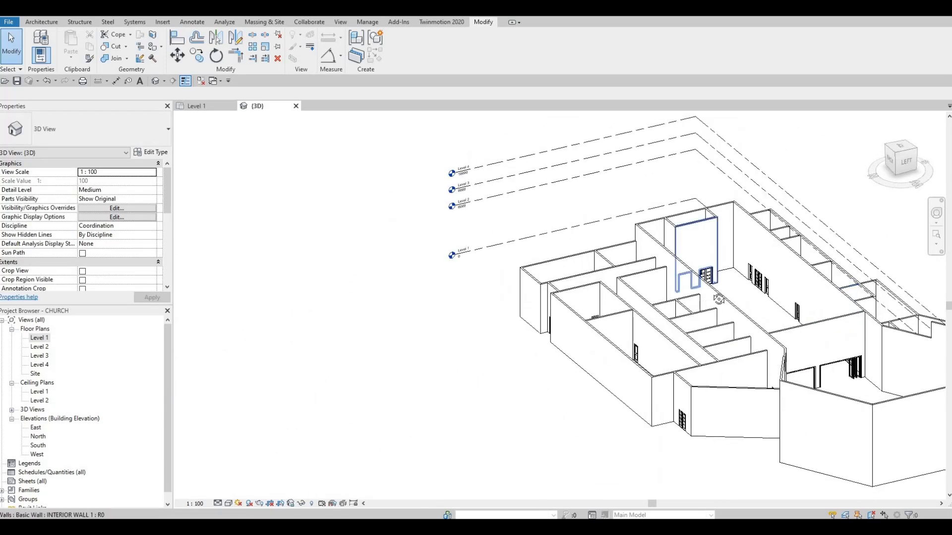
pyautogui.moveTo(718, 297); pyautogui.dragTo(698, 275, button='middle')
pyautogui.keyDown('shift'); pyautogui.moveTo(882, 316); pyautogui.dragTo(675, 337, button='middle'); pyautogui.keyUp('shift')
pyautogui.keyDown('shift'); pyautogui.moveTo(660, 374); pyautogui.dragTo(417, 293, button='middle'); pyautogui.keyUp('shift')
pyautogui.moveTo(241, 222); pyautogui.dragTo(514, 316, button='middle')
pyautogui.scroll(2, 479, 319)
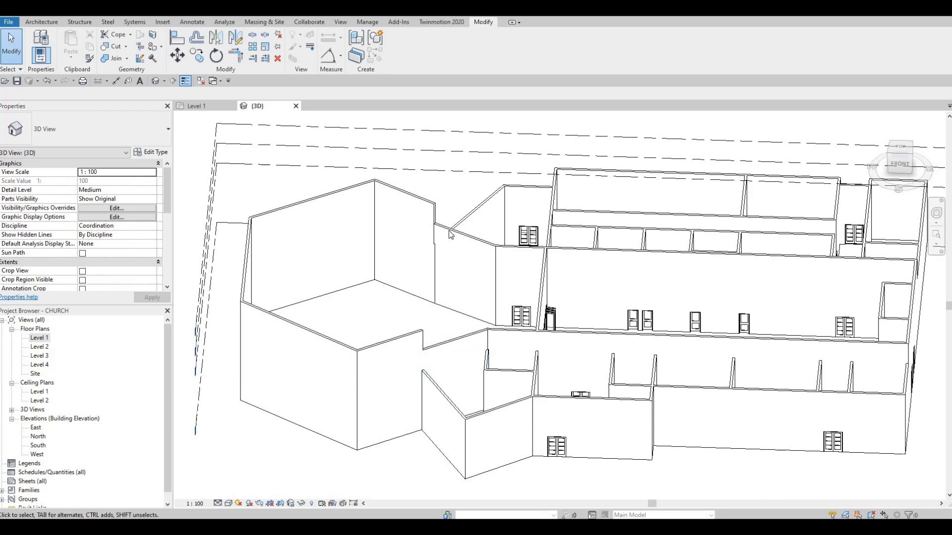
pyautogui.click(448, 346)
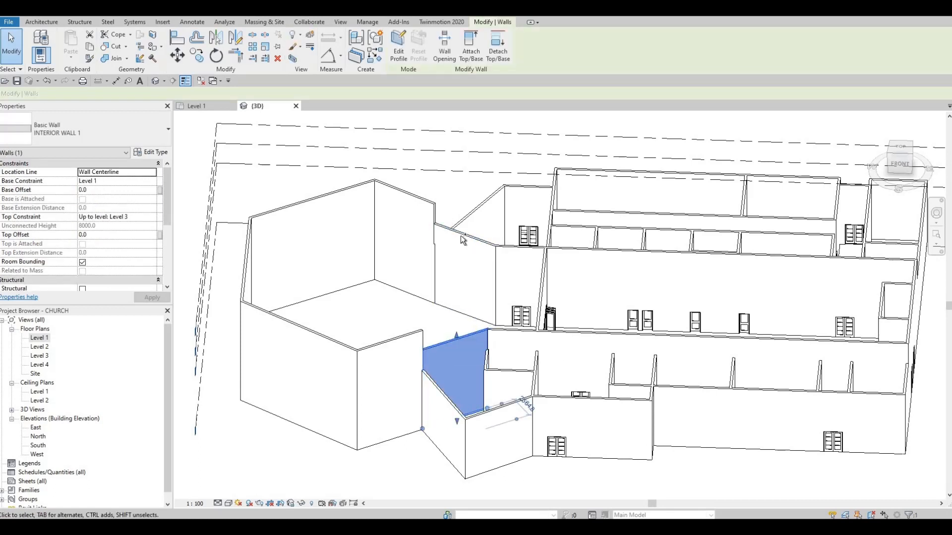
# Constrain the tops of both angled INTERIOR WALL 1 walls adjoining the sanctuary to Level 4.
pyautogui.click(150, 217)
pyautogui.click(151, 218)
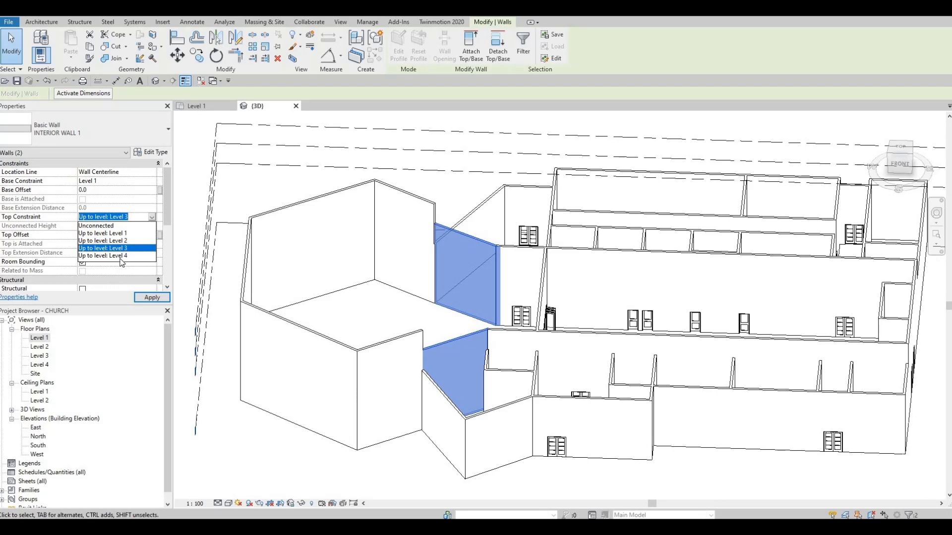
pyautogui.click(151, 298)
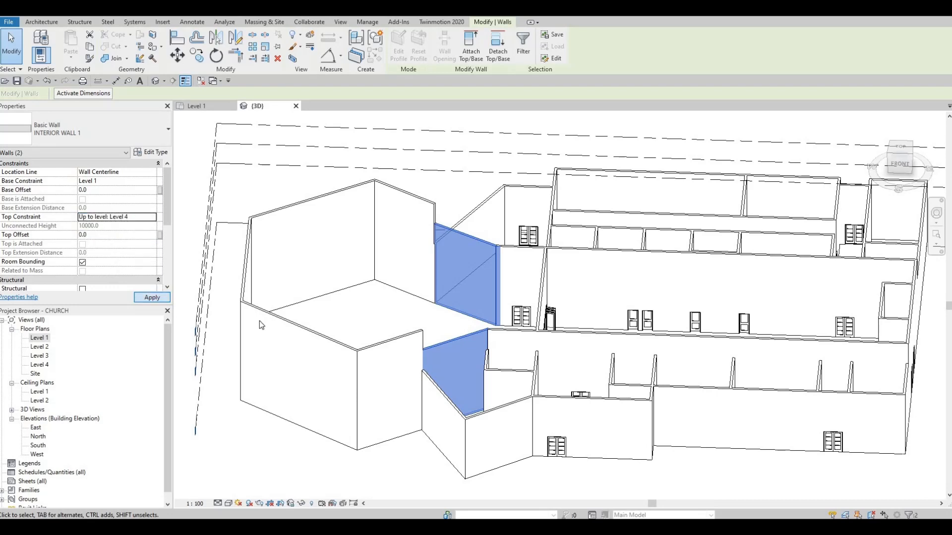
pyautogui.press('Escape')
pyautogui.press('Escape')
# Examine the wall heights and corners around the sanctuary, atriums and foyer from several angles in the 3D view.
pyautogui.keyDown('shift'); pyautogui.moveTo(524, 357); pyautogui.dragTo(640, 274, button='middle'); pyautogui.keyUp('shift')
pyautogui.scroll(5, 598, 339)
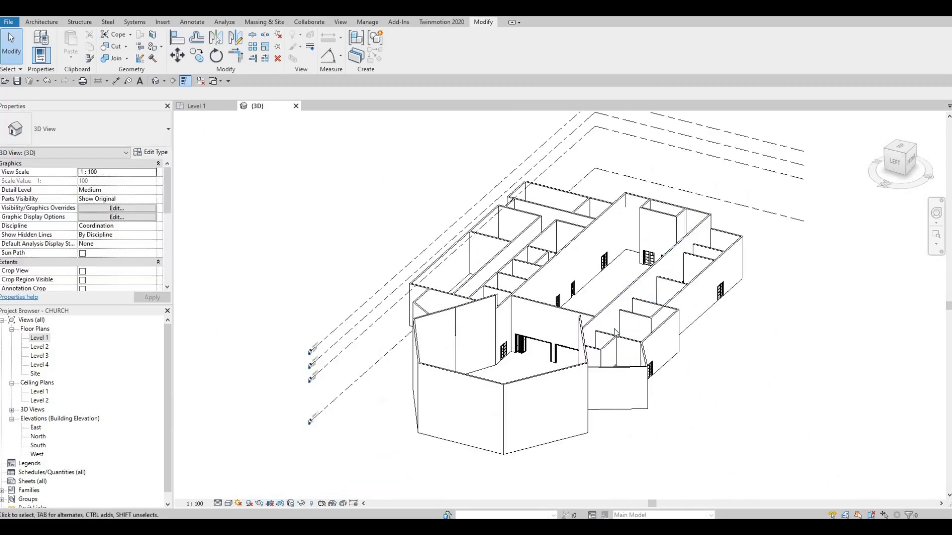
pyautogui.keyDown('shift'); pyautogui.moveTo(602, 296); pyautogui.dragTo(568, 390, button='middle'); pyautogui.keyUp('shift')
pyautogui.moveTo(564, 299); pyautogui.dragTo(576, 336, button='middle')
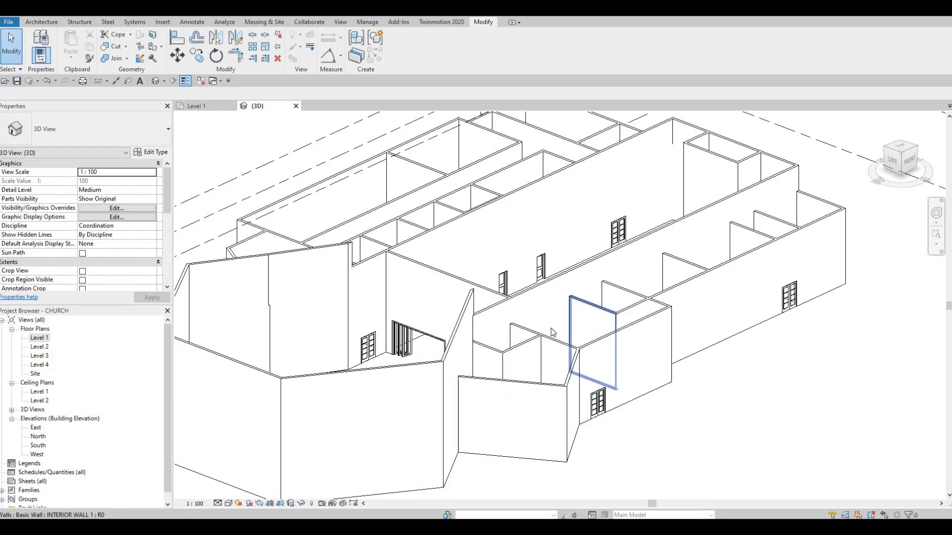
pyautogui.moveTo(444, 231); pyautogui.dragTo(439, 216, button='middle')
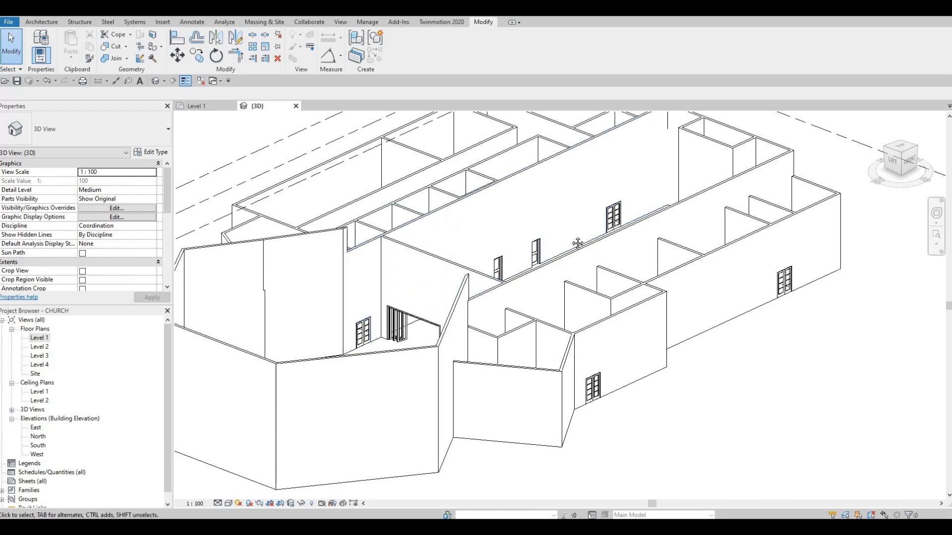
pyautogui.scroll(-2, 566, 246)
pyautogui.scroll(-2, 564, 251)
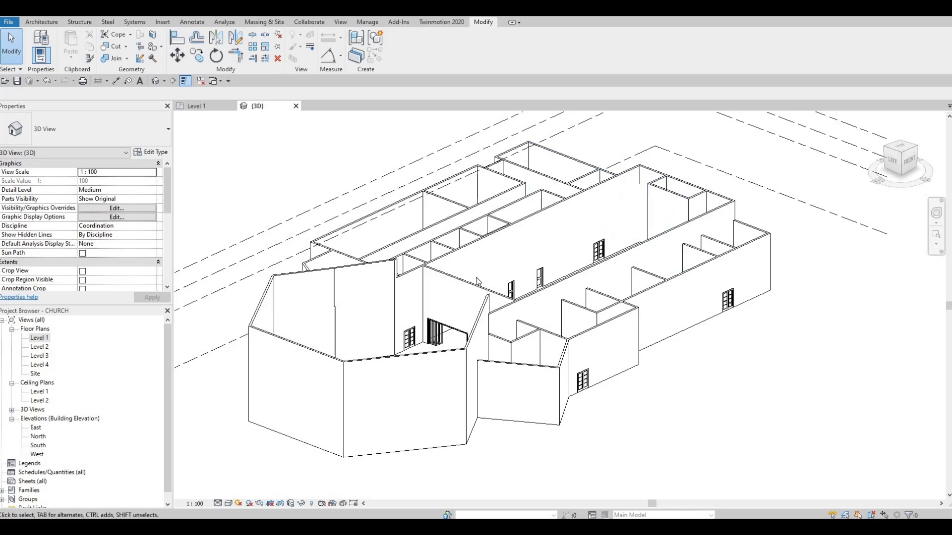
pyautogui.keyDown('shift'); pyautogui.moveTo(430, 326); pyautogui.dragTo(341, 282, button='middle'); pyautogui.keyUp('shift')
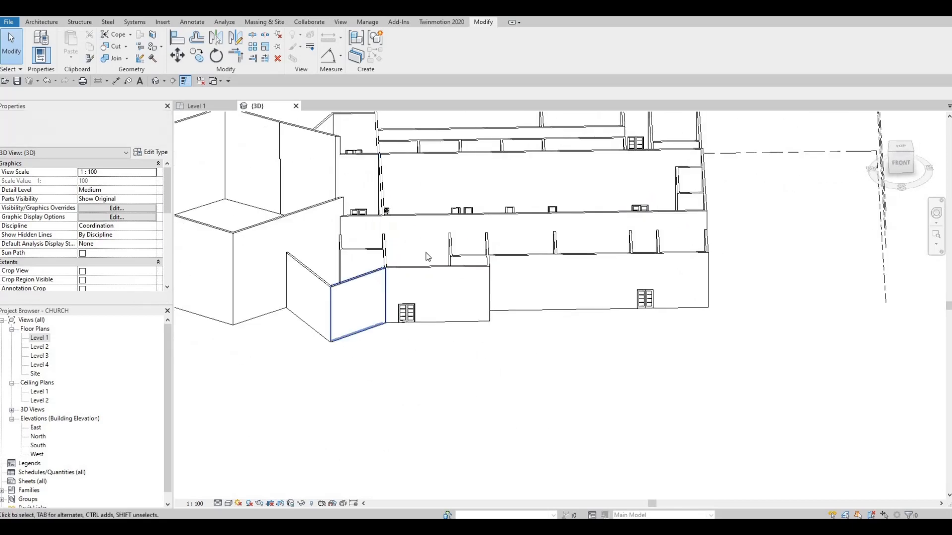
pyautogui.moveTo(388, 159); pyautogui.dragTo(423, 255, button='middle')
pyautogui.scroll(2, 396, 250)
pyautogui.scroll(2, 406, 251)
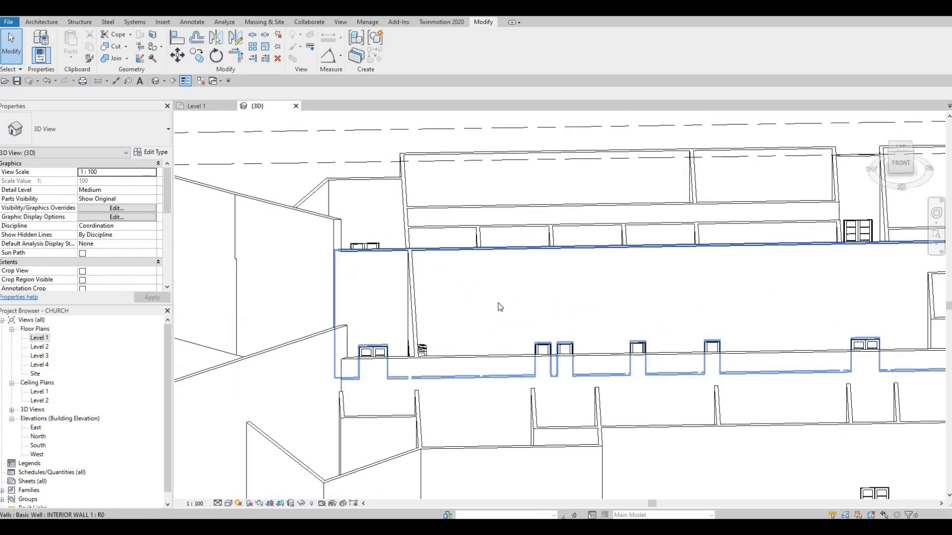
pyautogui.keyDown('shift'); pyautogui.moveTo(531, 309); pyautogui.dragTo(542, 179, button='middle'); pyautogui.keyUp('shift')
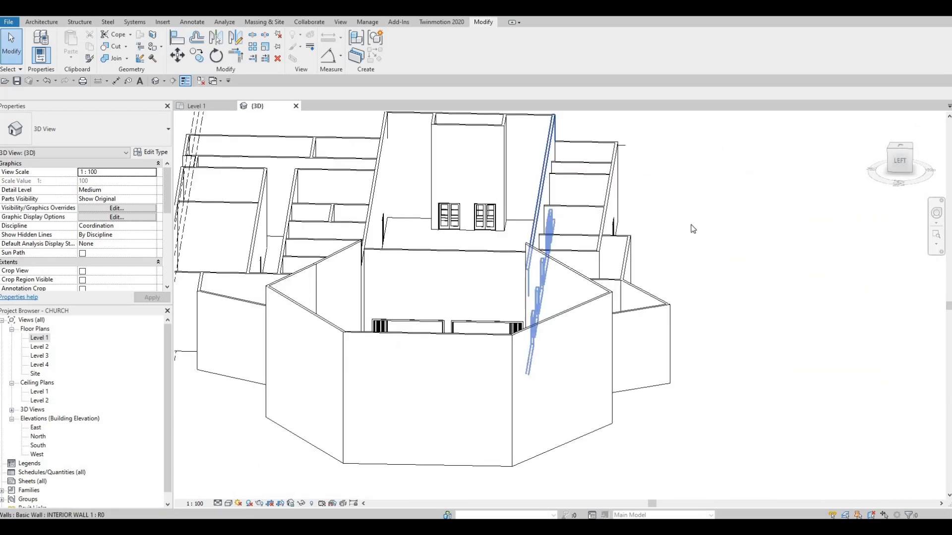
pyautogui.moveTo(529, 214); pyautogui.dragTo(694, 245, button='middle')
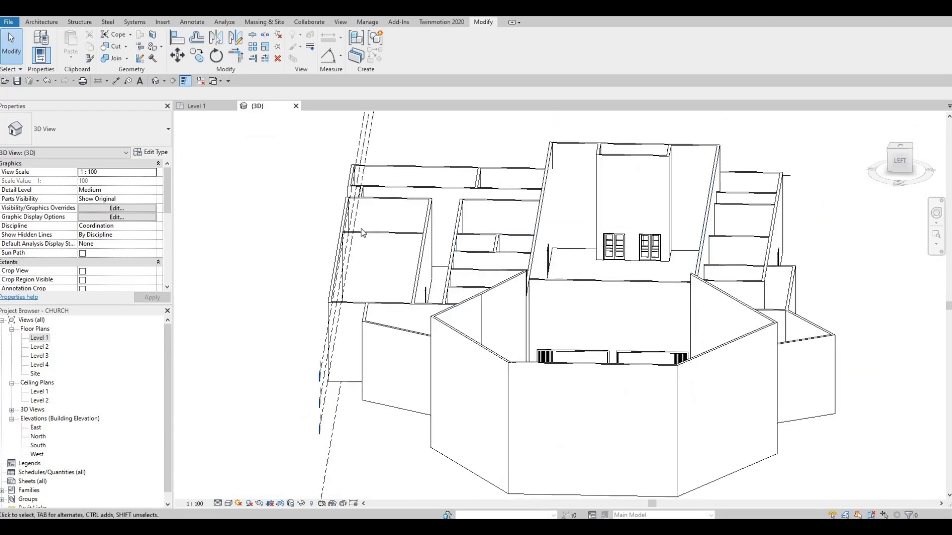
pyautogui.keyDown('shift'); pyautogui.moveTo(360, 228); pyautogui.dragTo(438, 325, button='middle'); pyautogui.keyUp('shift')
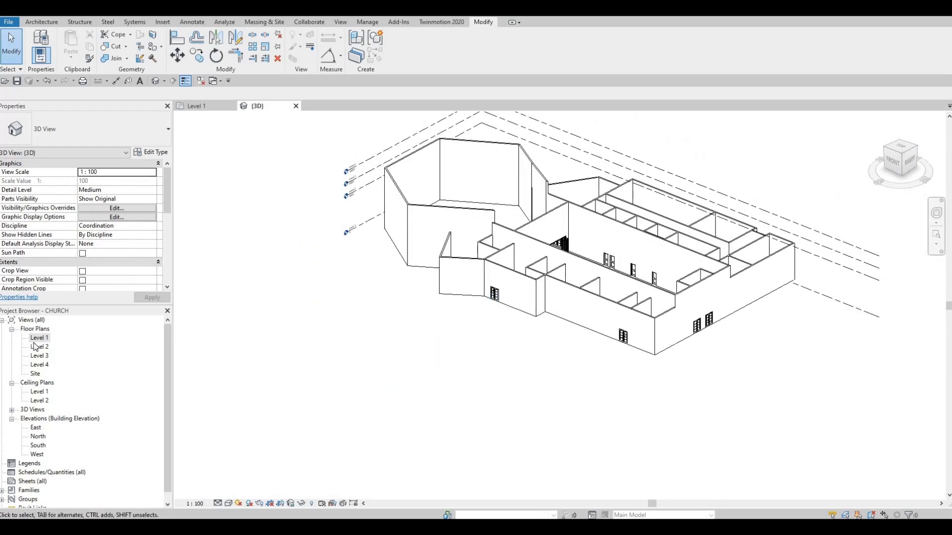
# Open the Level 1 floor plan and bring the whole building into view.
pyautogui.doubleClick(128, 340)
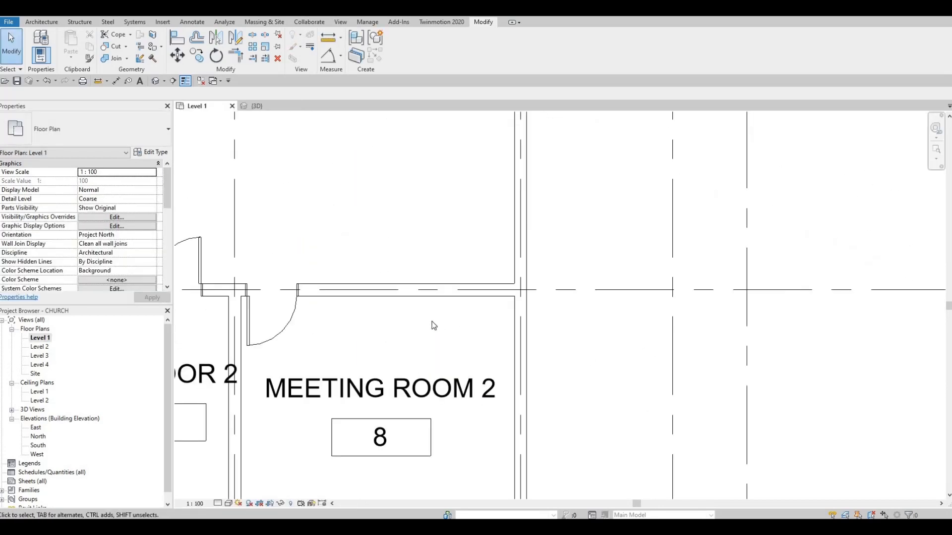
pyautogui.scroll(-2, 432, 322)
pyautogui.scroll(-2, 430, 321)
pyautogui.moveTo(582, 268); pyautogui.dragTo(828, 267, button='middle')
pyautogui.moveTo(493, 315); pyautogui.dragTo(503, 336, button='middle')
pyautogui.scroll(-1, 496, 389)
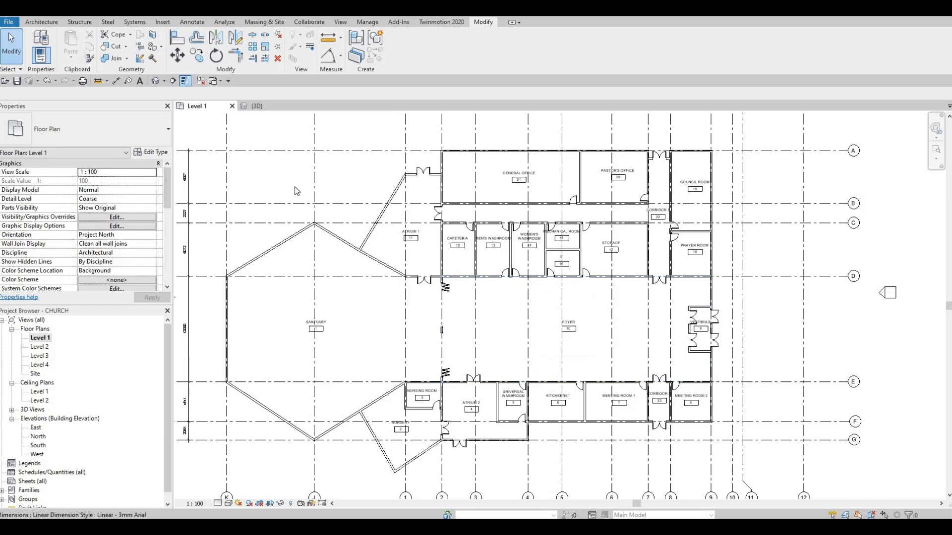
# Start loading a family and browse the metric library to the Sinks folder under Plumbing, Architectural, Fixtures.
pyautogui.click(162, 23)
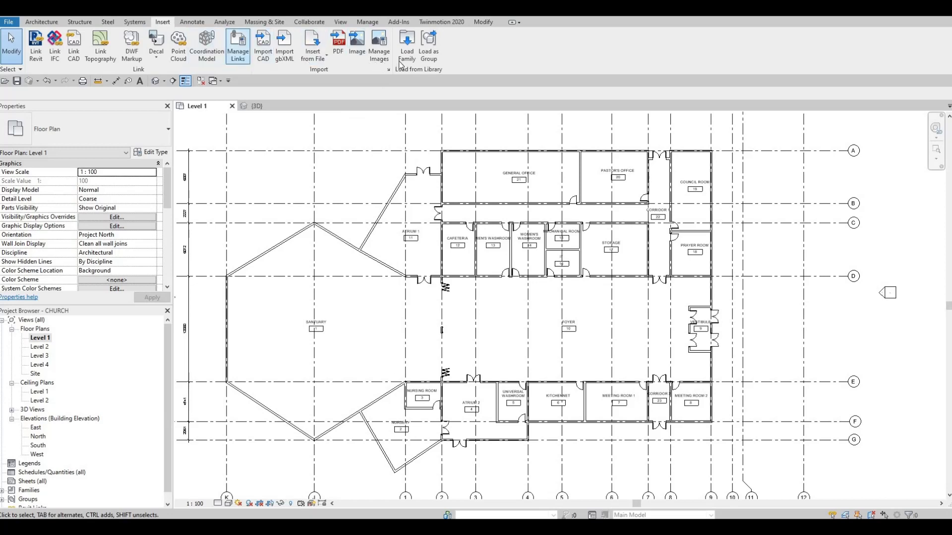
pyautogui.click(406, 44)
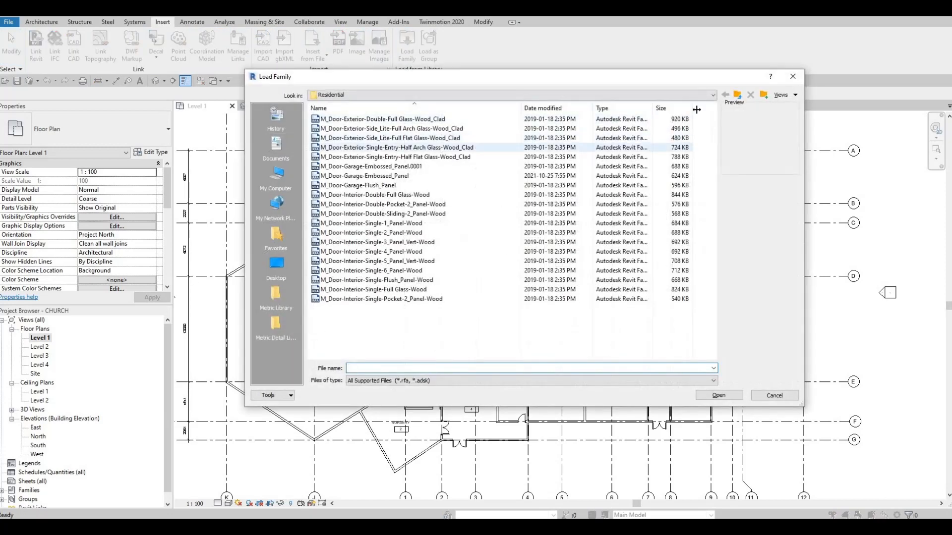
pyautogui.click(738, 95)
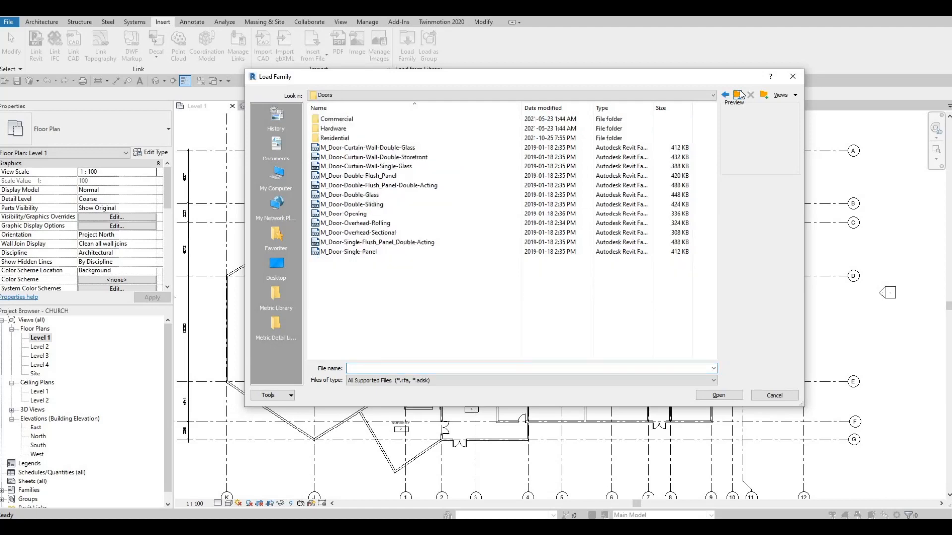
pyautogui.click(738, 95)
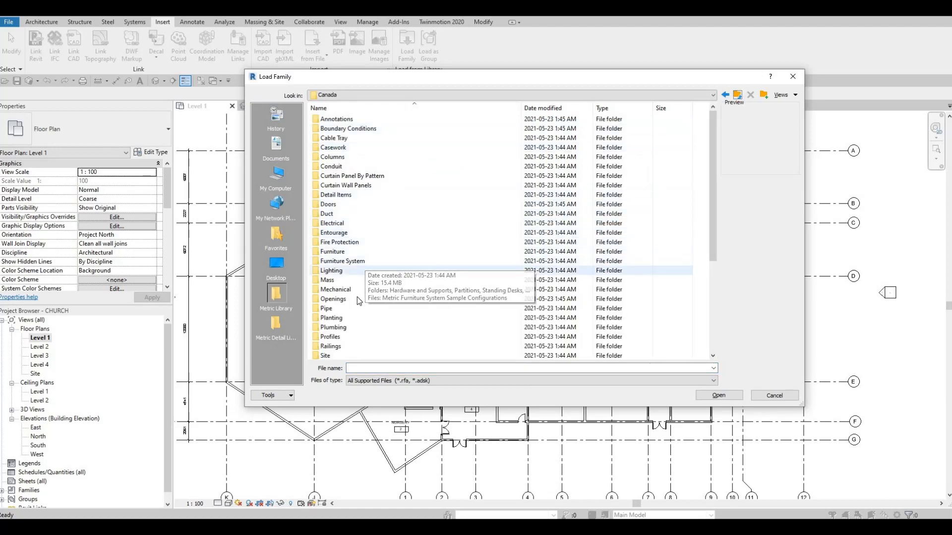
pyautogui.scroll(-1, 357, 296)
pyautogui.doubleClick(333, 299)
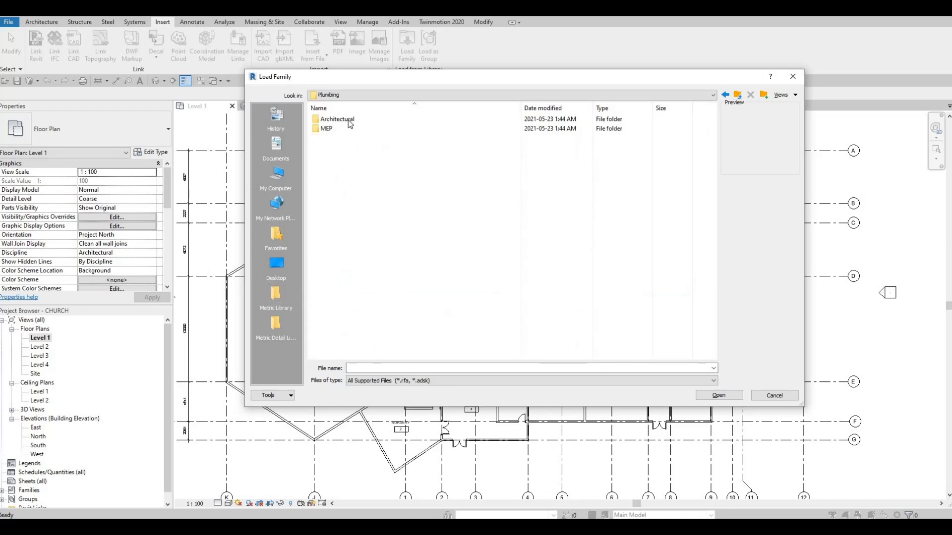
pyautogui.doubleClick(348, 120)
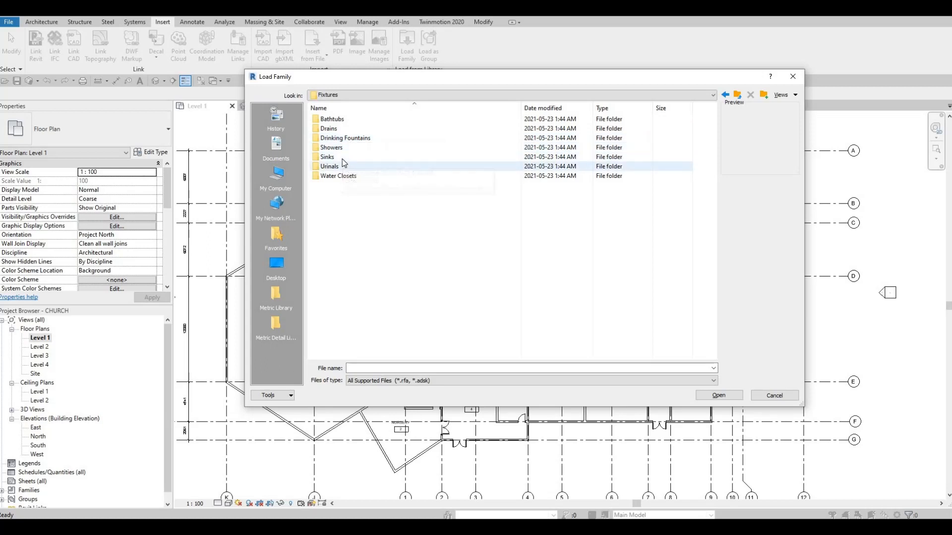
pyautogui.doubleClick(342, 158)
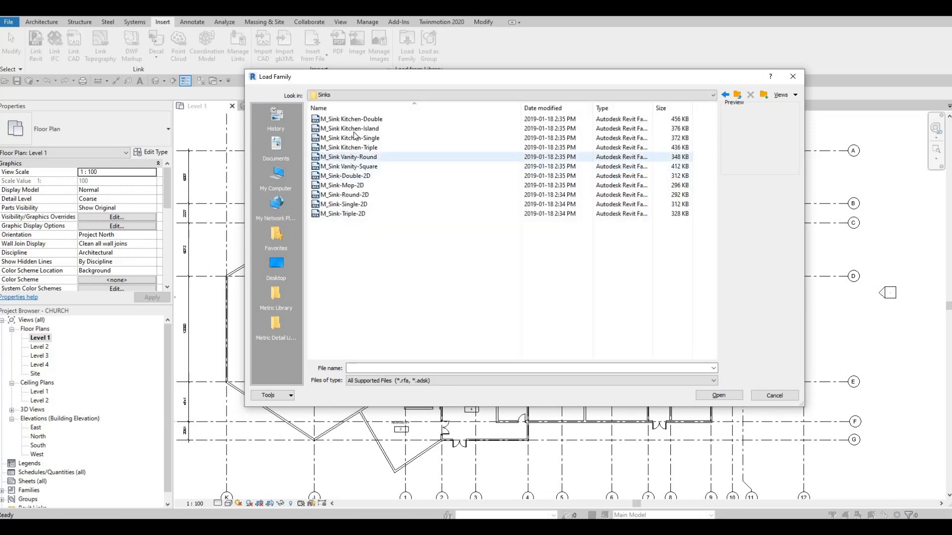
# Compare the previews of the kitchen, 2D and vanity sinks and load the M_Sink Vanity-Round family.
pyautogui.click(349, 147)
pyautogui.click(349, 138)
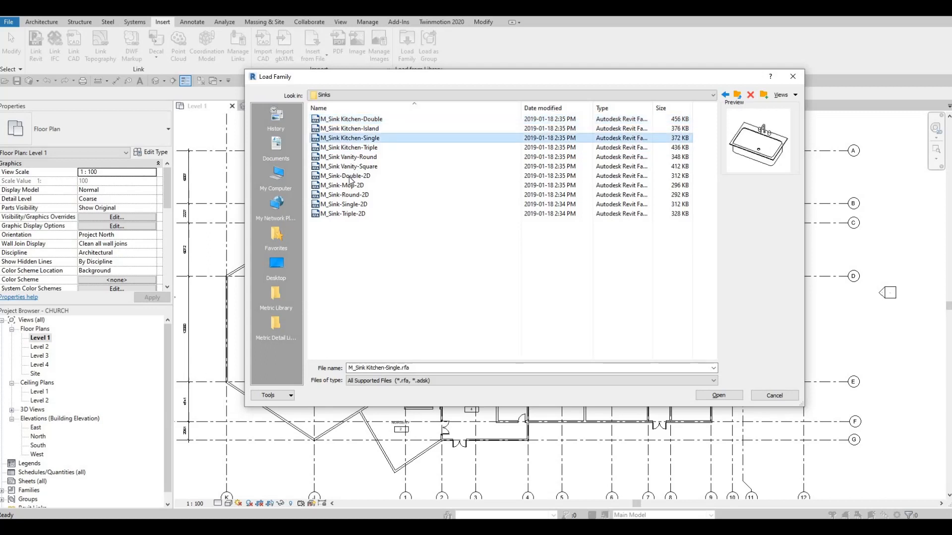
pyautogui.click(349, 166)
pyautogui.click(348, 173)
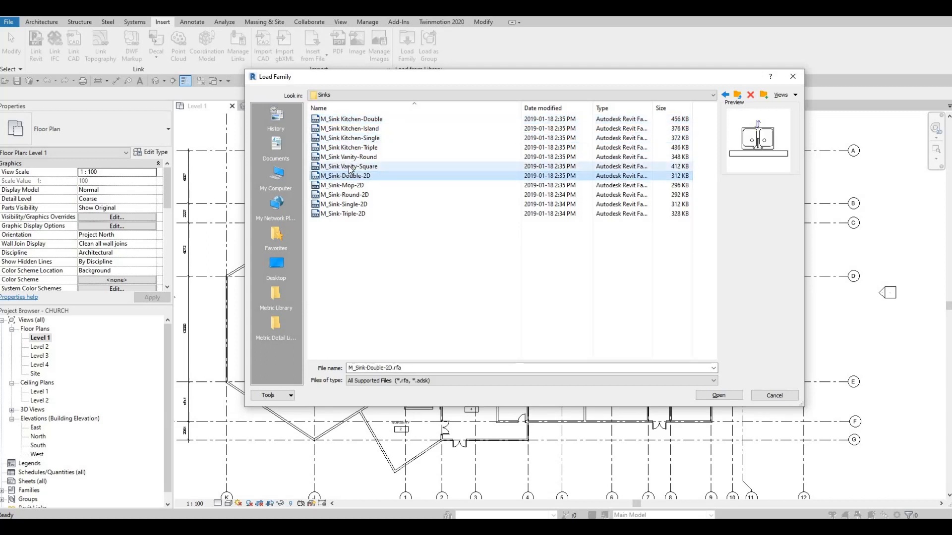
pyautogui.click(350, 167)
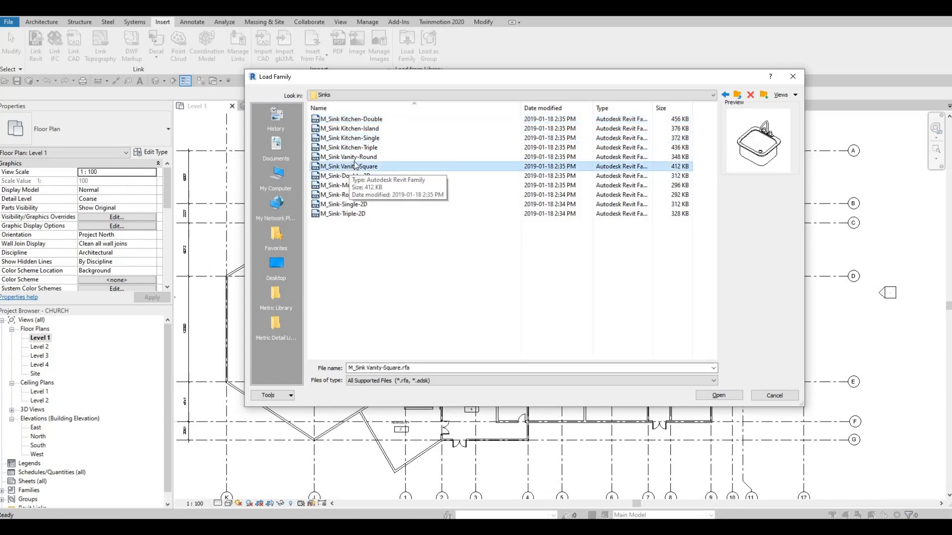
pyautogui.press('Up')
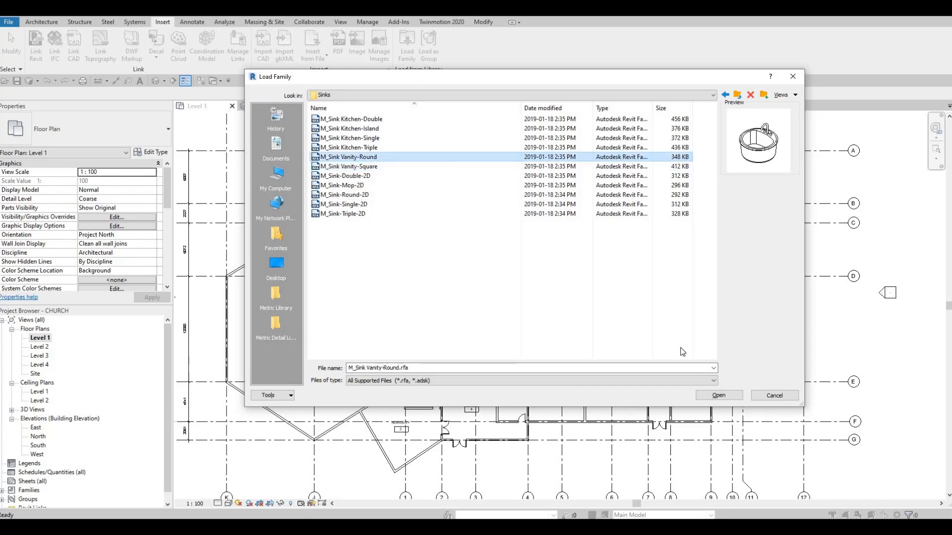
pyautogui.click(717, 396)
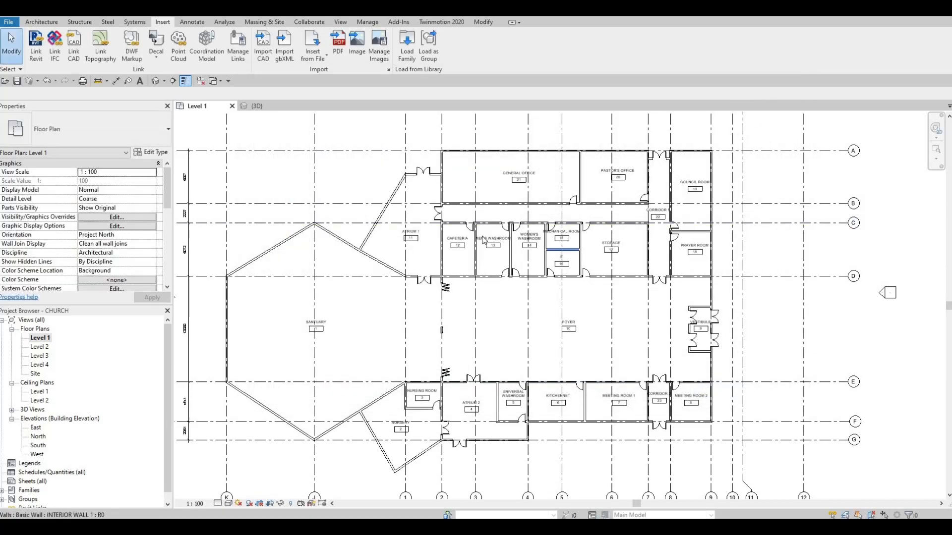
# Place four 482 x 482mm M_Sink Vanity-Round sinks in a row in the Men's Washroom, along the wall facing the Women's Washroom.
pyautogui.scroll(4, 484, 240)
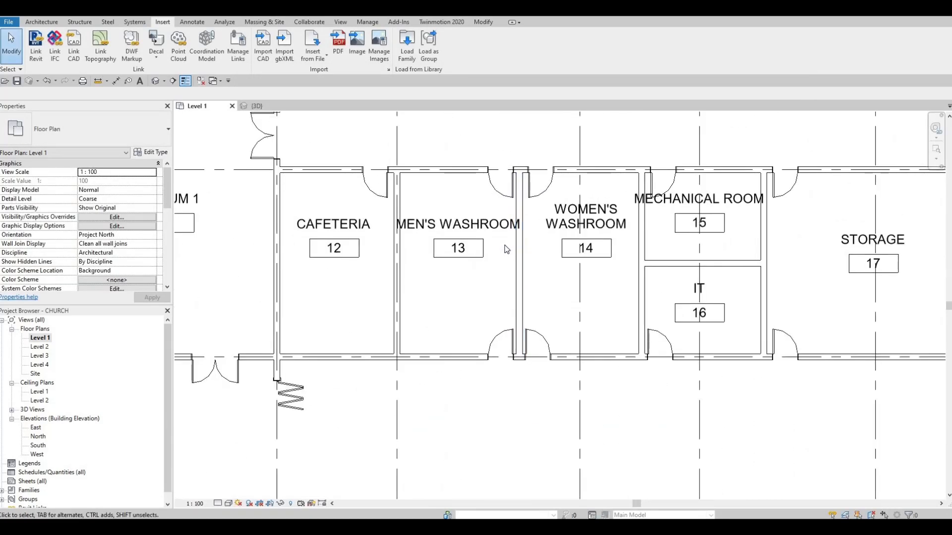
pyautogui.scroll(-3, 503, 245)
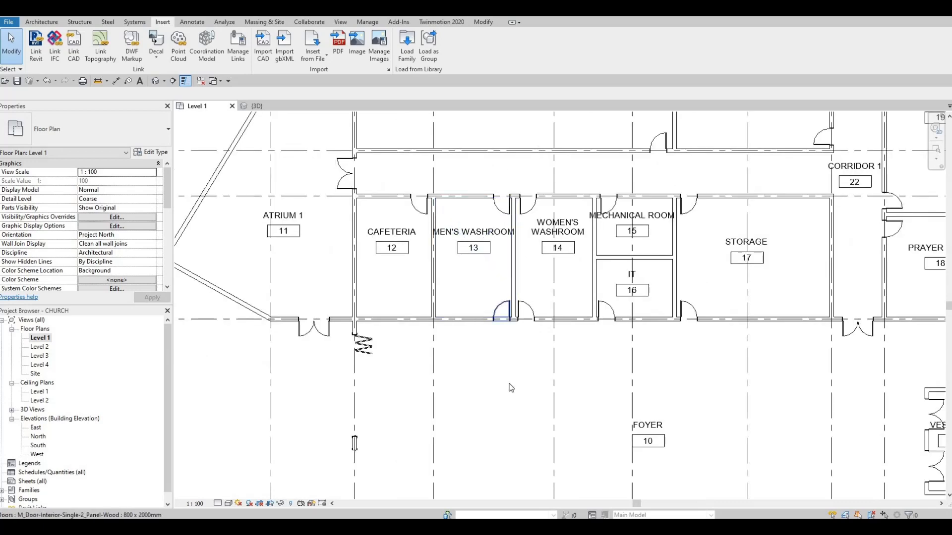
pyautogui.moveTo(509, 386); pyautogui.dragTo(534, 208, button='middle')
pyautogui.scroll(-1, 533, 208)
pyautogui.moveTo(582, 232); pyautogui.dragTo(549, 411, button='middle')
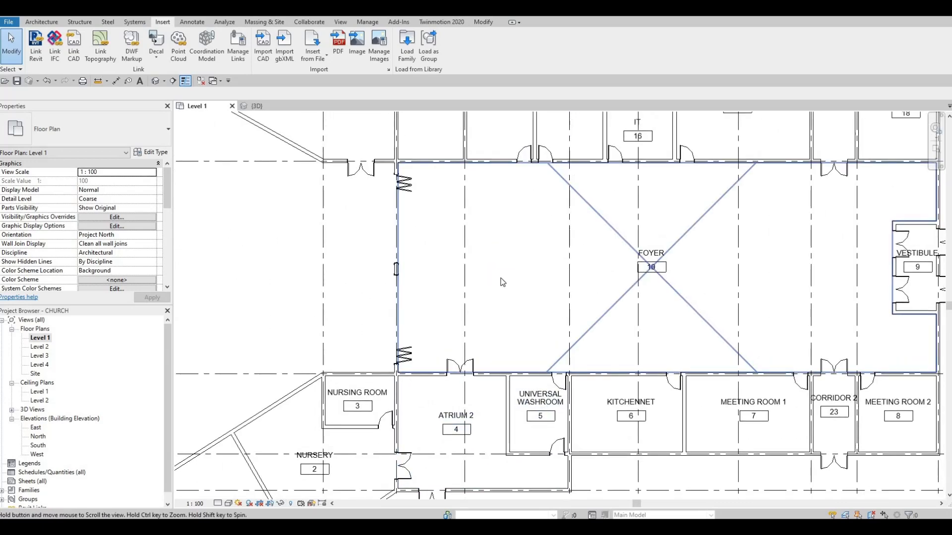
pyautogui.scroll(1, 501, 281)
pyautogui.press('c')
pyautogui.press('m')
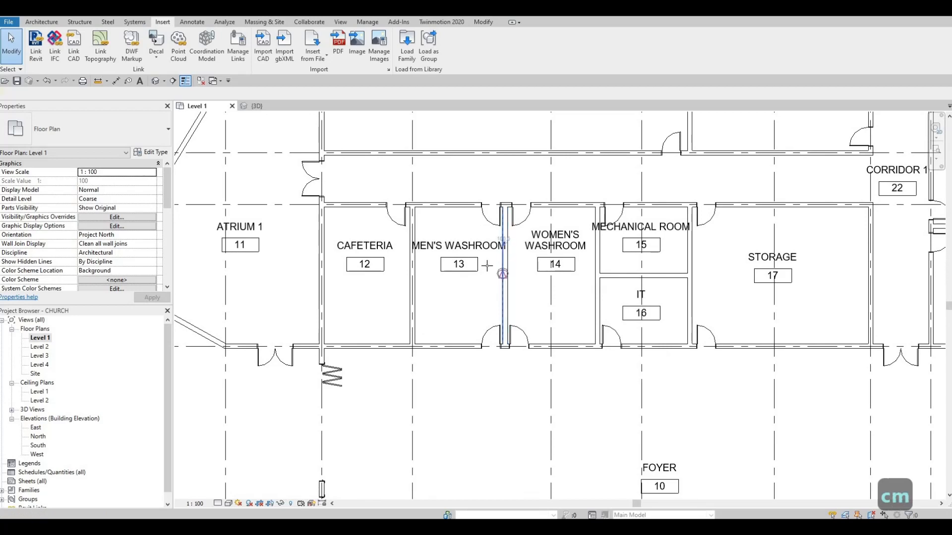
pyautogui.scroll(3, 497, 272)
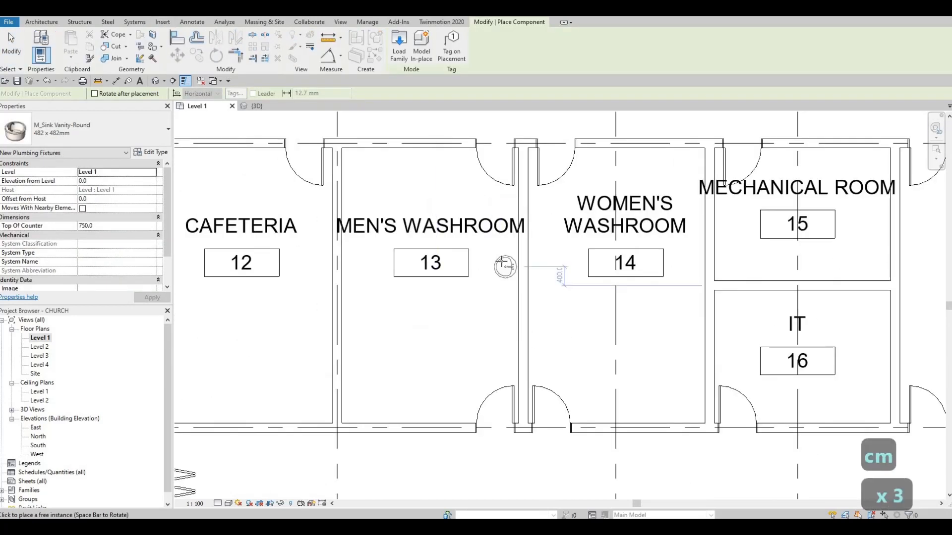
pyautogui.scroll(1, 502, 263)
pyautogui.click(504, 263)
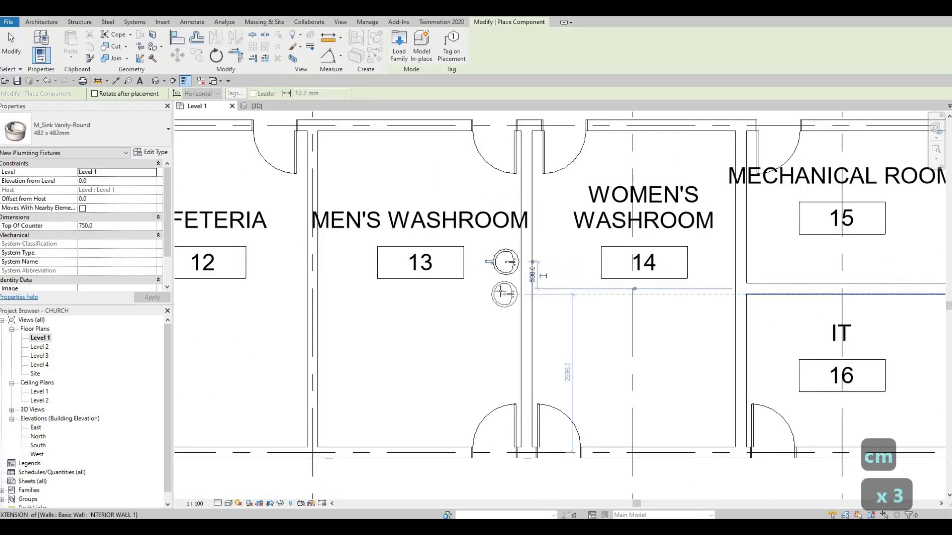
pyautogui.click(504, 291)
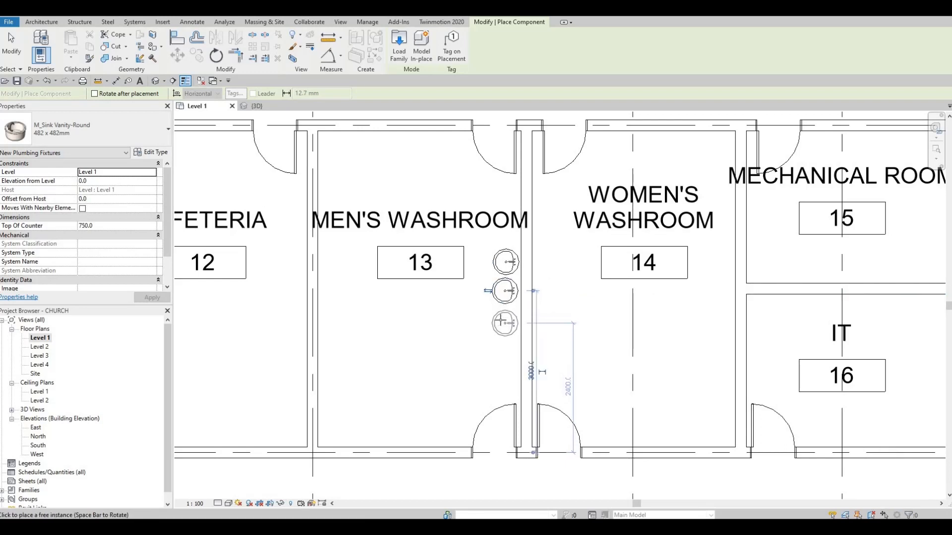
pyautogui.scroll(3, 500, 322)
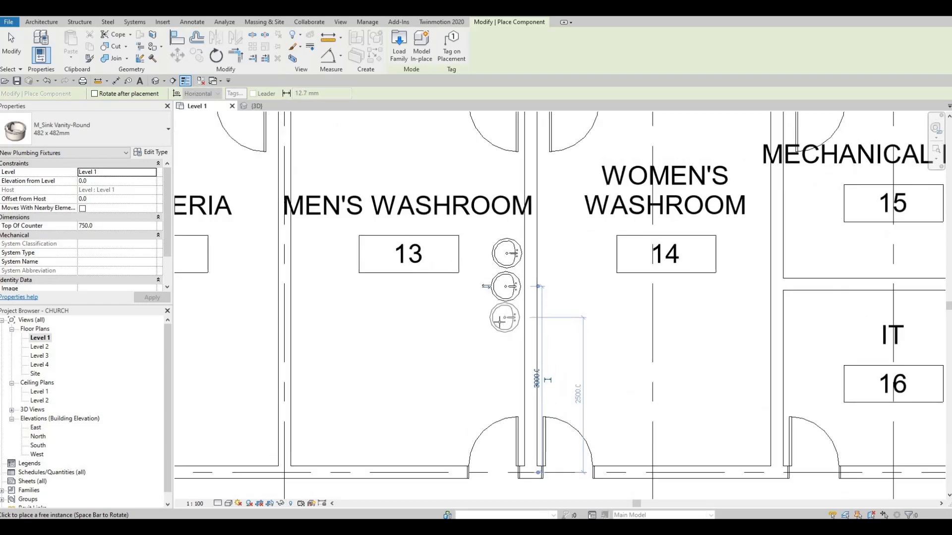
pyautogui.click(496, 347)
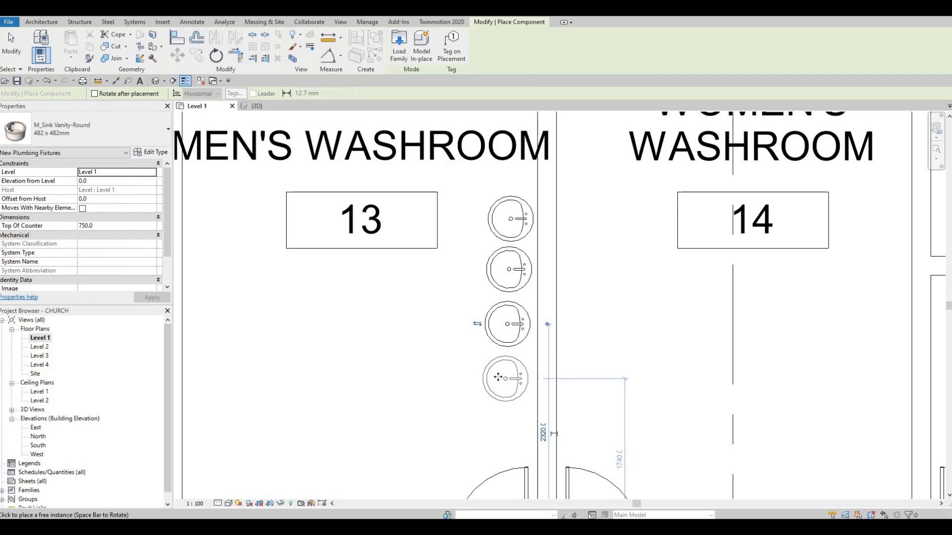
pyautogui.click(497, 378)
pyautogui.scroll(-2, 497, 378)
pyautogui.press('Escape')
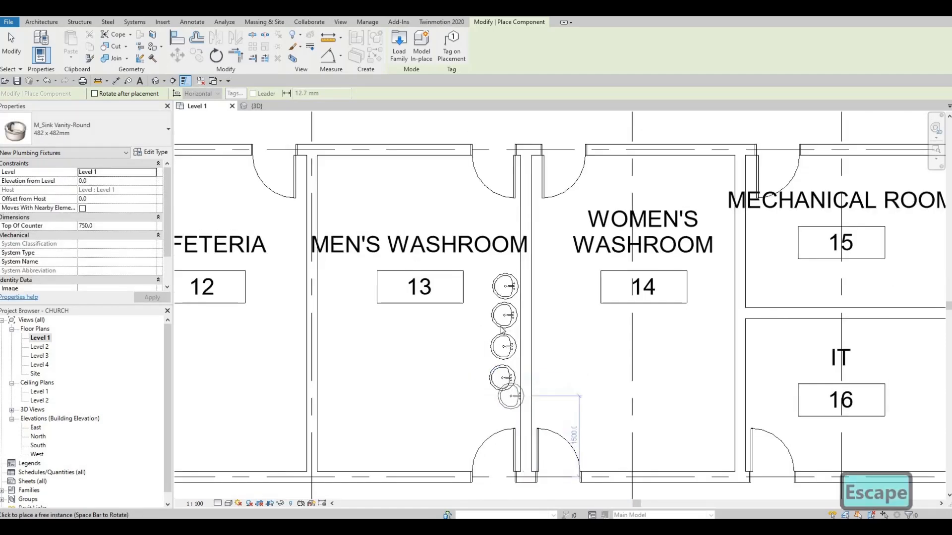
# Finish placing sinks and shift the four Men's Washroom sinks together by four nudges up the plan, away from the lower door.
pyautogui.press('Escape')
pyautogui.press('Escape')
pyautogui.moveTo(482, 267); pyautogui.dragTo(559, 399)
pyautogui.press('Up')
pyautogui.press('Up')
pyautogui.press('Up')
pyautogui.press('Up')
pyautogui.press('Escape')
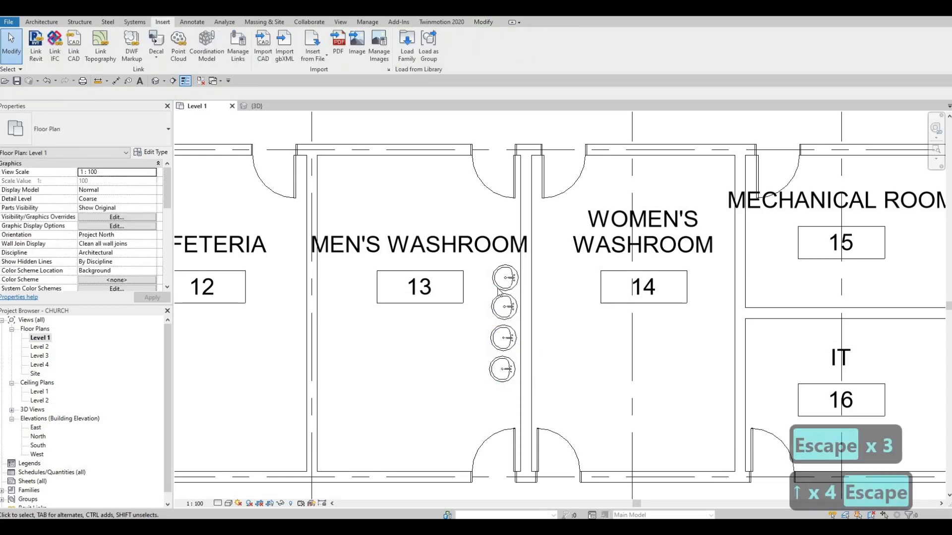
pyautogui.press('Escape')
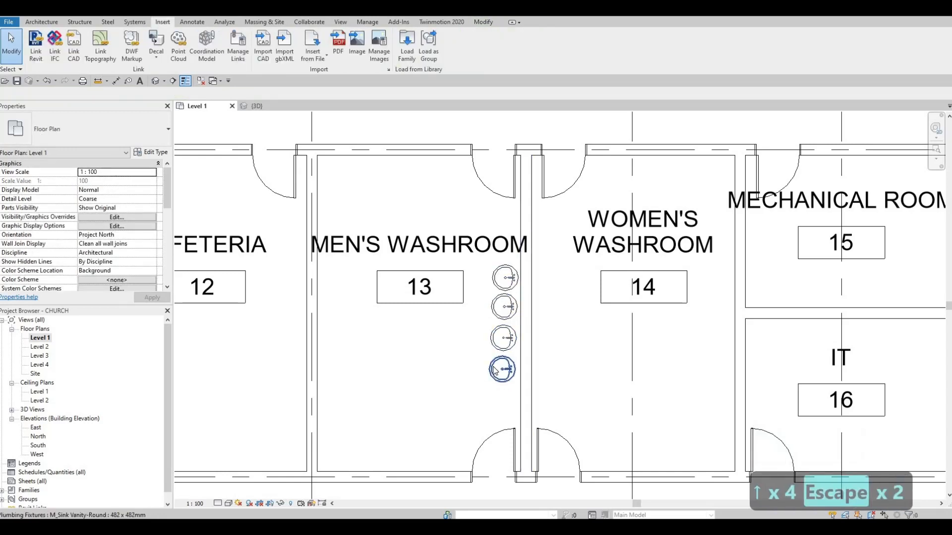
# Delete the three lower sinks in the Men's Washroom, keeping only the uppermost one.
pyautogui.click(497, 368)
pyautogui.press('Delete')
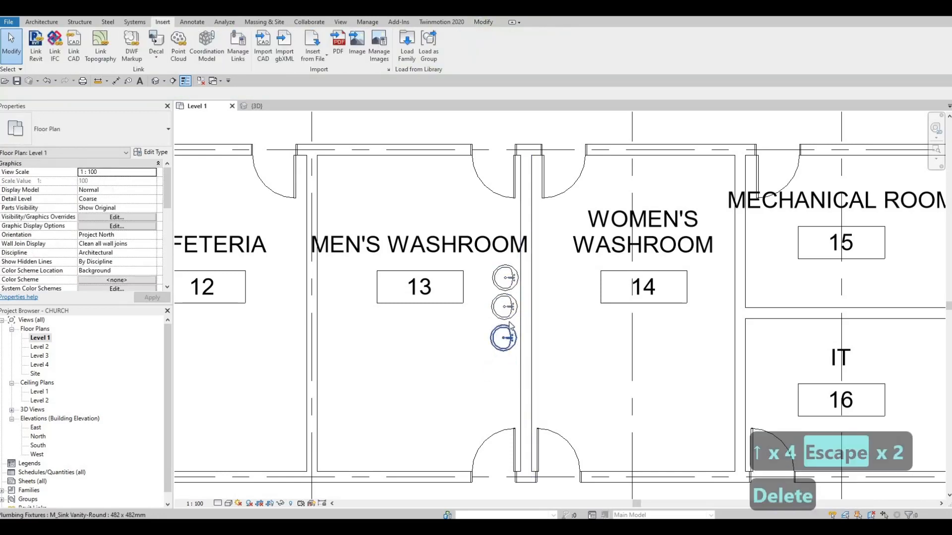
pyautogui.click(503, 336)
pyautogui.press('Delete')
pyautogui.click(504, 308)
pyautogui.press('Delete')
# Copy the remaining Men's Washroom sink four times straight down along the wall at even spacing, making a row of five.
pyautogui.click(504, 288)
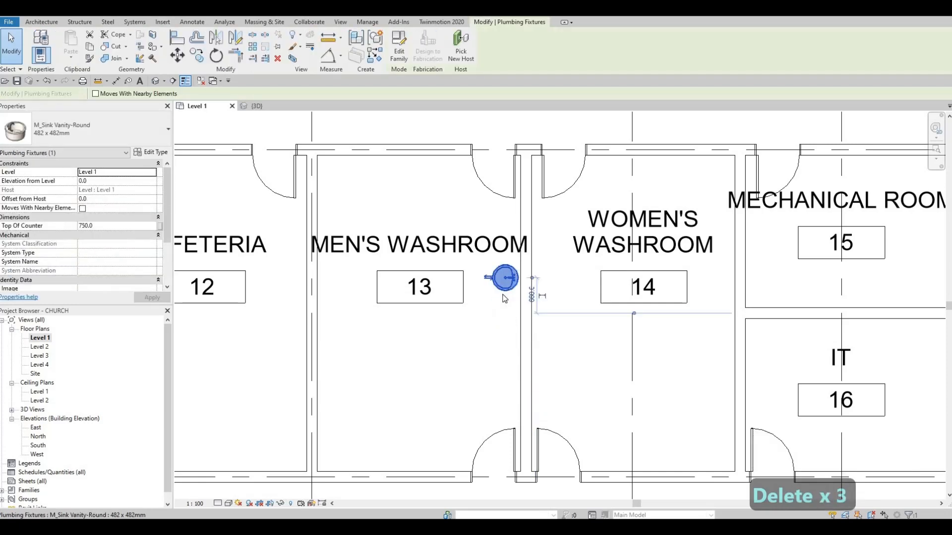
pyautogui.press('c')
pyautogui.press('o')
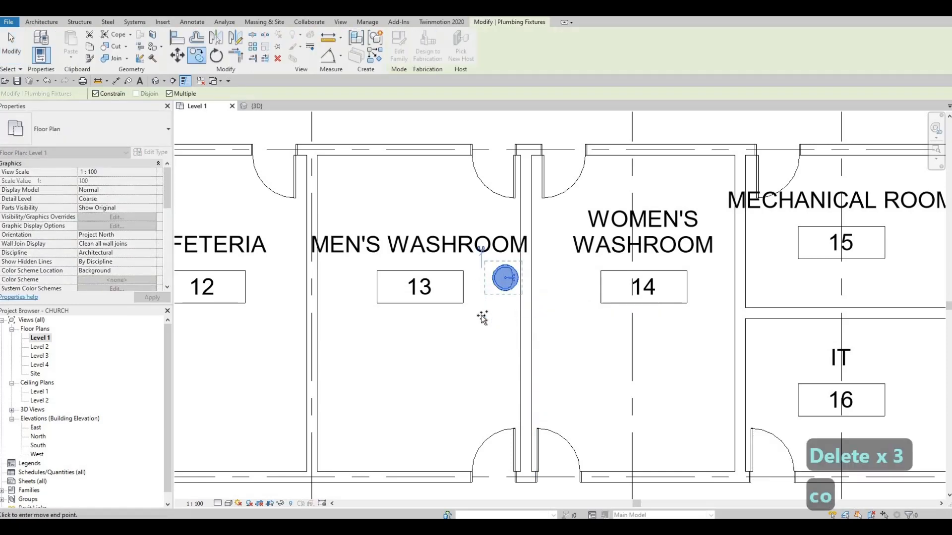
pyautogui.click(481, 347)
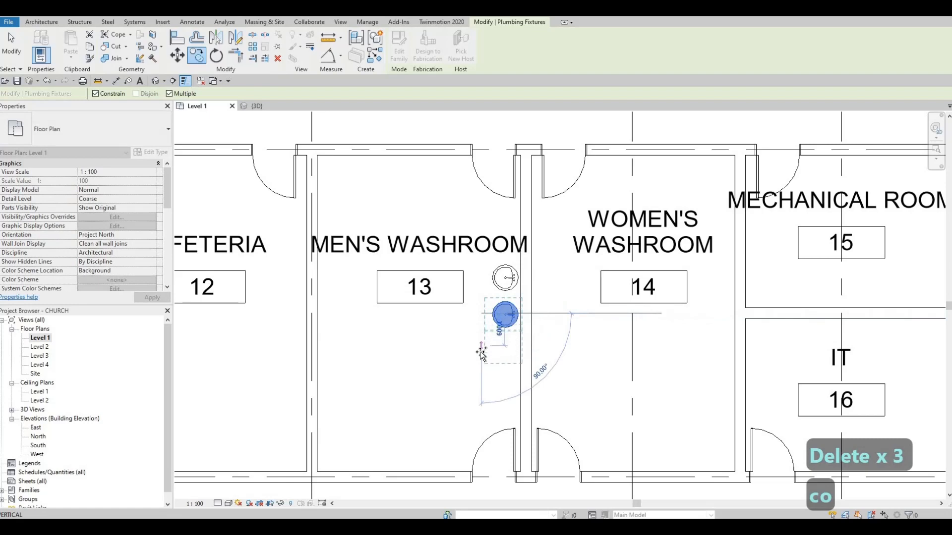
pyautogui.click(482, 384)
pyautogui.click(482, 392)
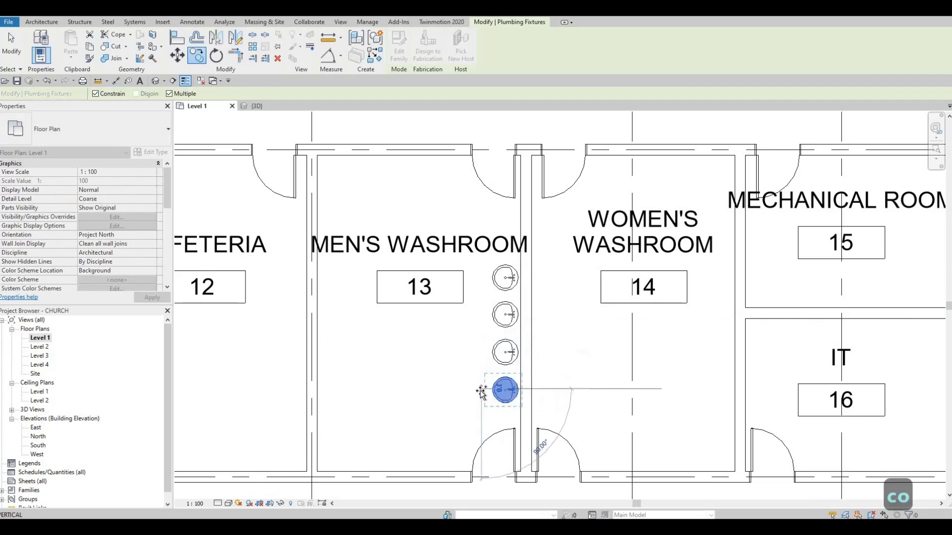
pyautogui.click(481, 427)
pyautogui.press('Escape')
pyautogui.press('Escape')
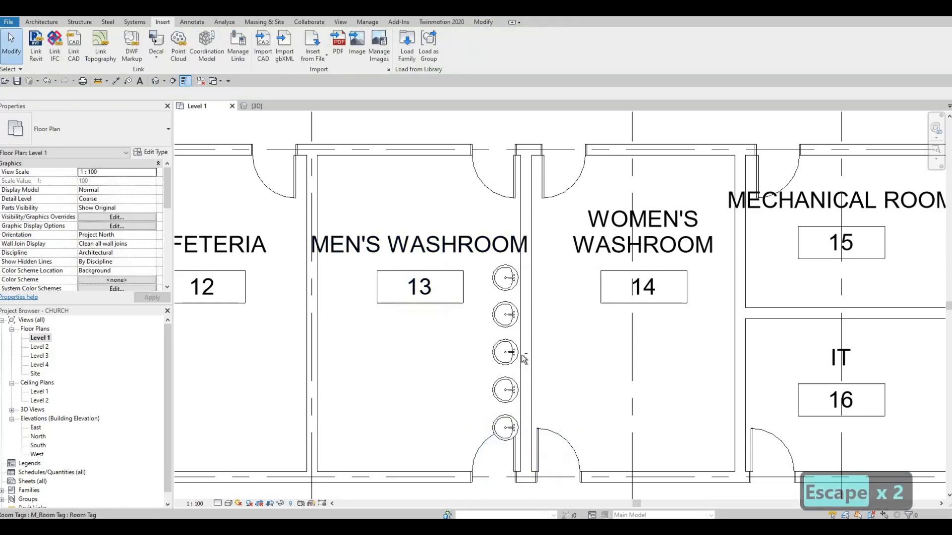
# Select the row of five sinks in the Men's Washroom.
pyautogui.moveTo(463, 211); pyautogui.dragTo(534, 443)
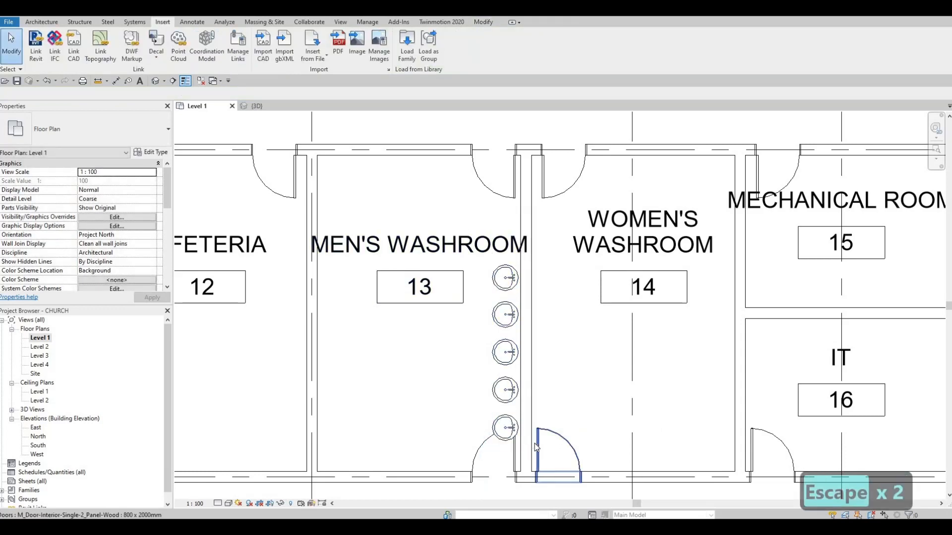
# Nudge the five round sinks in Men's Washroom 13 up the plan, clear of the lower door swing, and slightly away from the wall.
pyautogui.moveTo(470, 218); pyautogui.dragTo(551, 471)
pyautogui.press('Up')
pyautogui.press('Up')
pyautogui.press('Up')
pyautogui.press('Up')
pyautogui.press('Up')
pyautogui.press('Up')
pyautogui.press('Up')
pyautogui.press('Up')
pyautogui.press('Up')
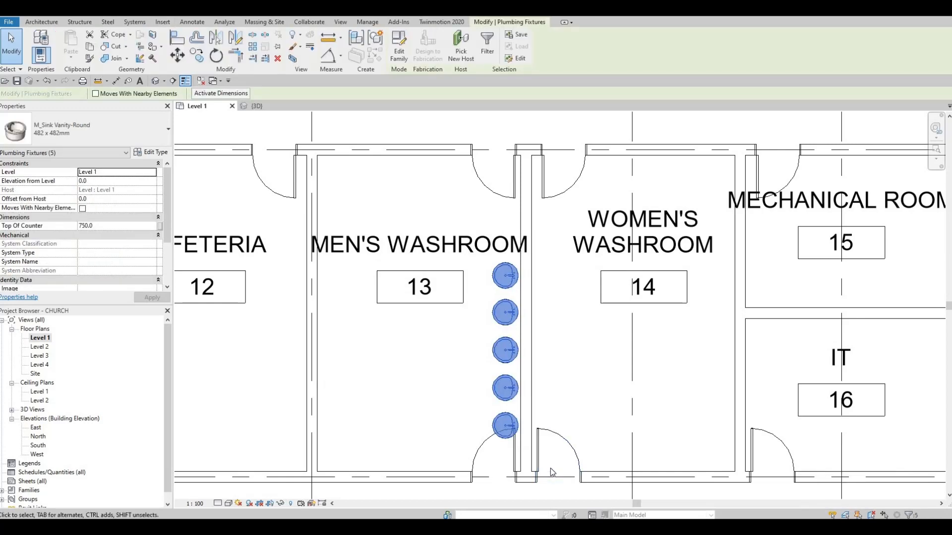
pyautogui.press('Up')
pyautogui.press('Up')
pyautogui.press('Up')
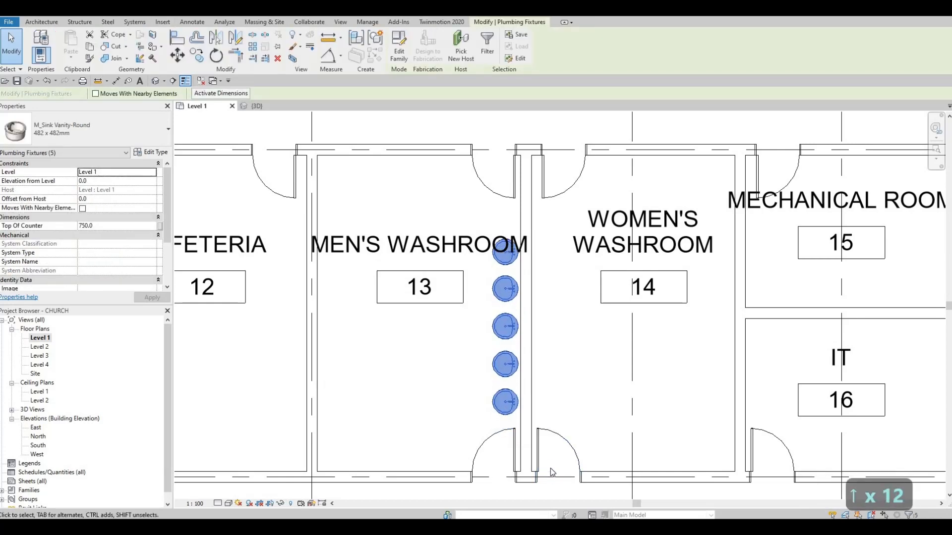
pyautogui.press('Left')
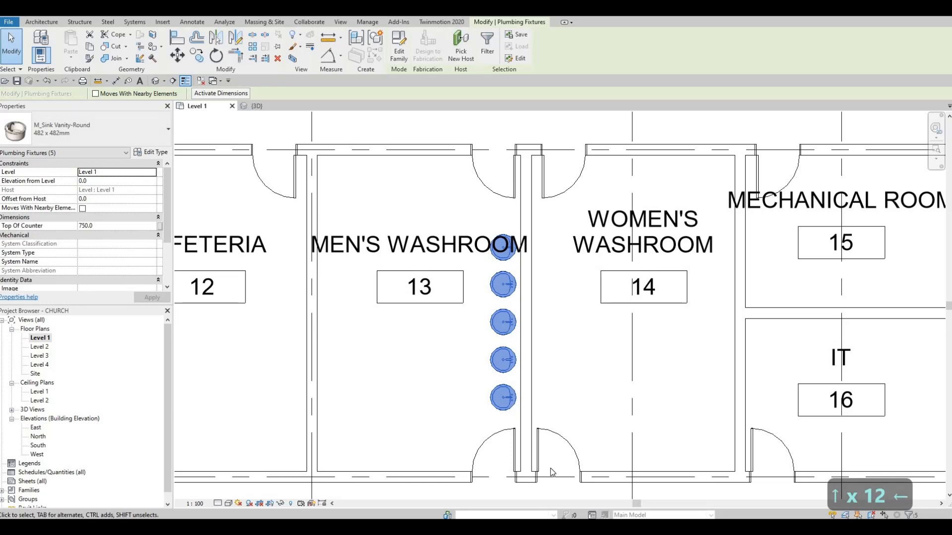
pyautogui.press('Up')
pyautogui.press('Up')
pyautogui.press('Up')
pyautogui.press('Down')
pyautogui.press('Escape')
pyautogui.press('Escape')
pyautogui.press('Escape')
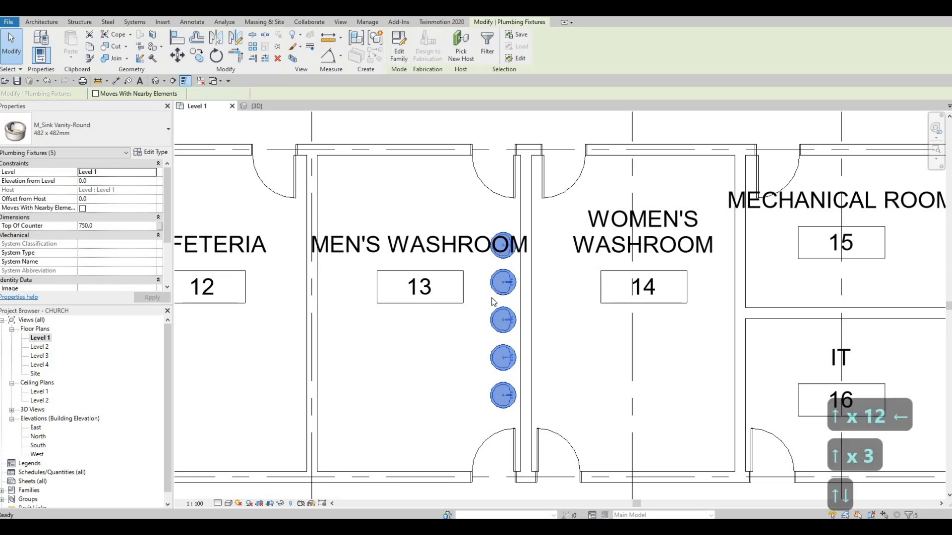
# Mirror the five Men's Washroom sinks across the shared wall into Women's Washroom 14, keeping the originals.
pyautogui.moveTo(555, 420); pyautogui.dragTo(482, 210)
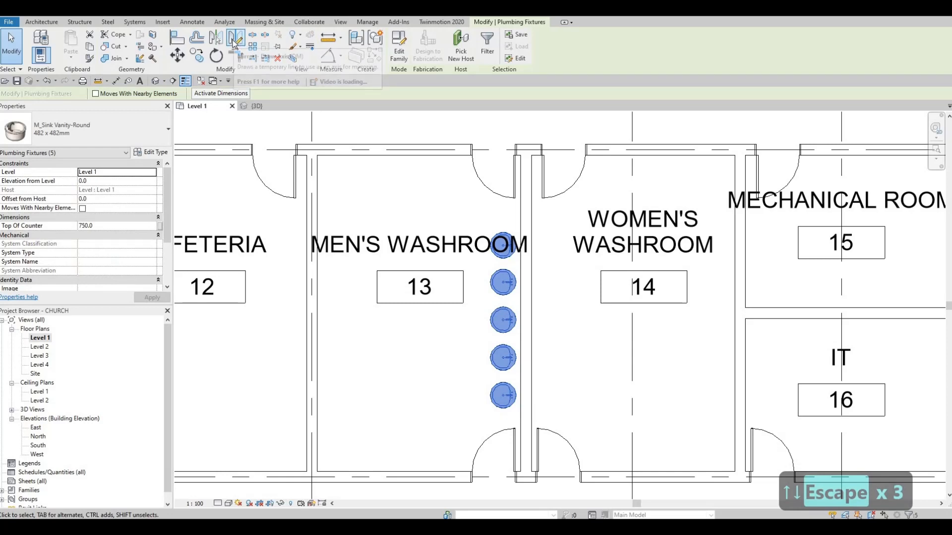
pyautogui.click(216, 39)
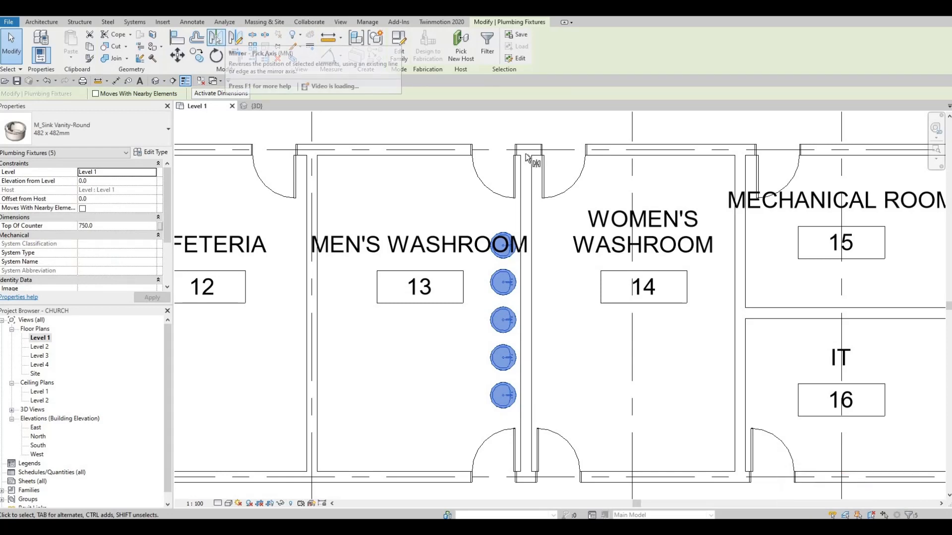
pyautogui.click(586, 319)
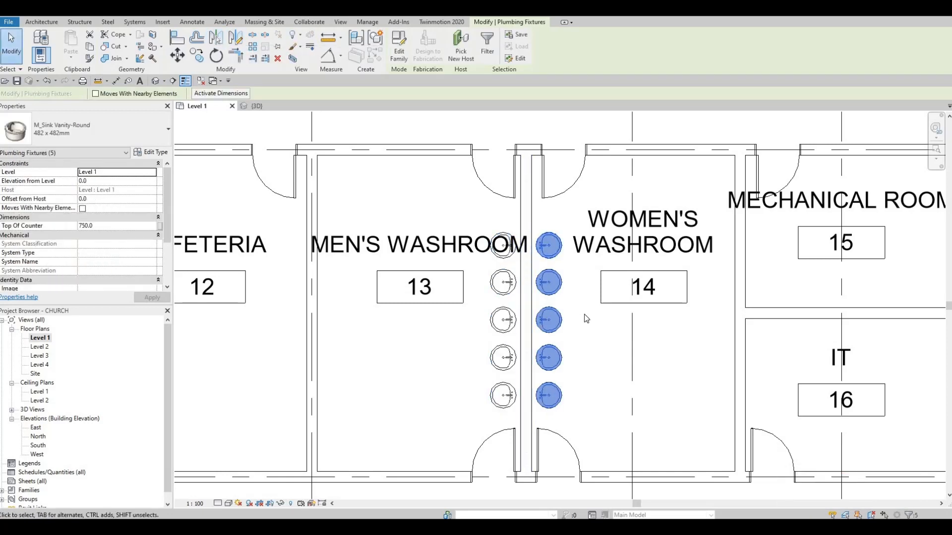
pyautogui.press('Escape')
pyautogui.press('Escape')
pyautogui.press('Escape')
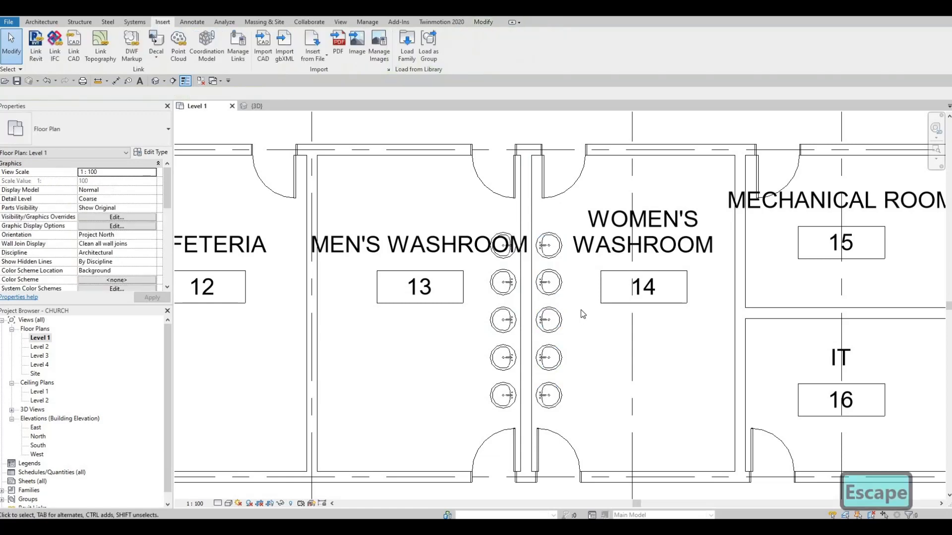
pyautogui.press('Escape')
pyautogui.press('Escape')
# Place two more M_Sink Vanity-Round sinks side by side along the lower wall of Universal Washroom 5, with their taps facing that wall.
pyautogui.click(554, 311)
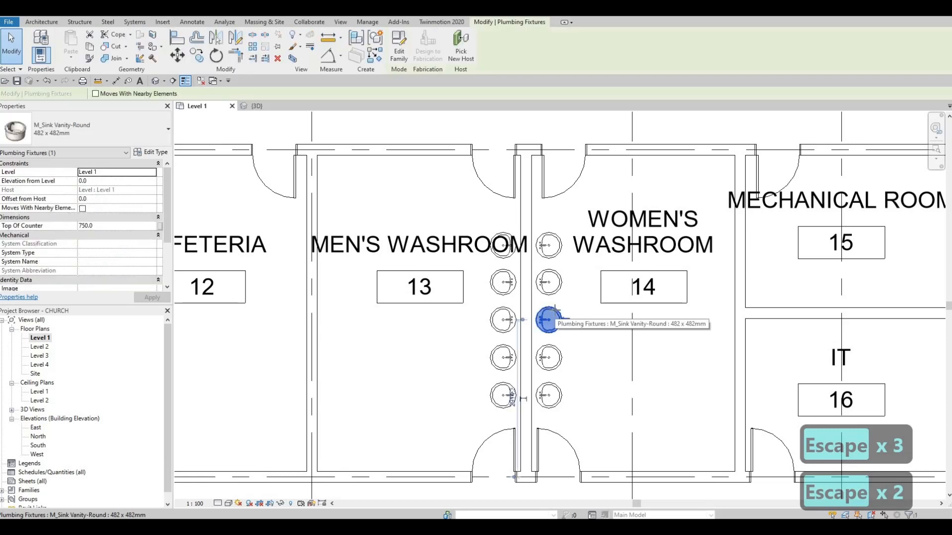
pyautogui.press('c')
pyautogui.press('s')
pyautogui.scroll(-3, 555, 312)
pyautogui.moveTo(492, 431); pyautogui.dragTo(485, 230, button='middle')
pyautogui.moveTo(547, 418); pyautogui.dragTo(546, 346, button='middle')
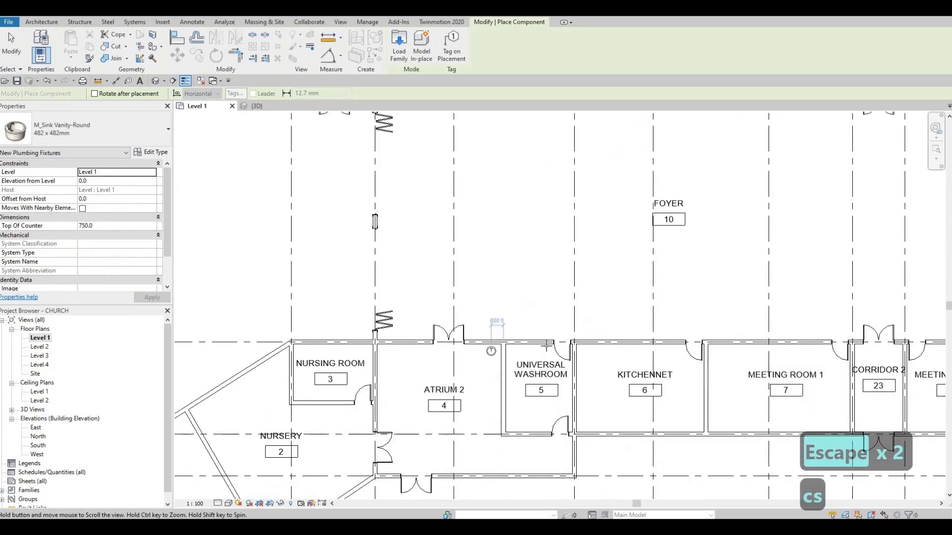
pyautogui.scroll(5, 546, 346)
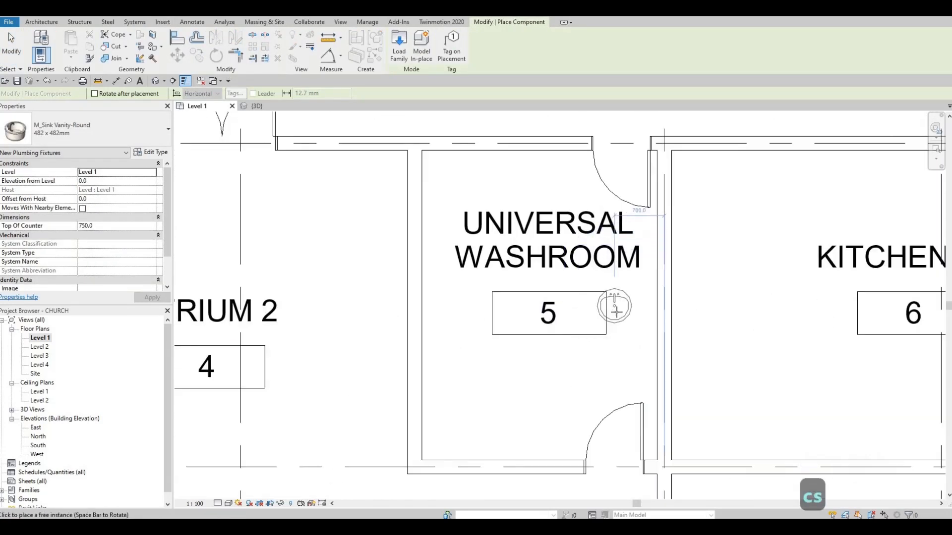
pyautogui.press('c')
pyautogui.press('s')
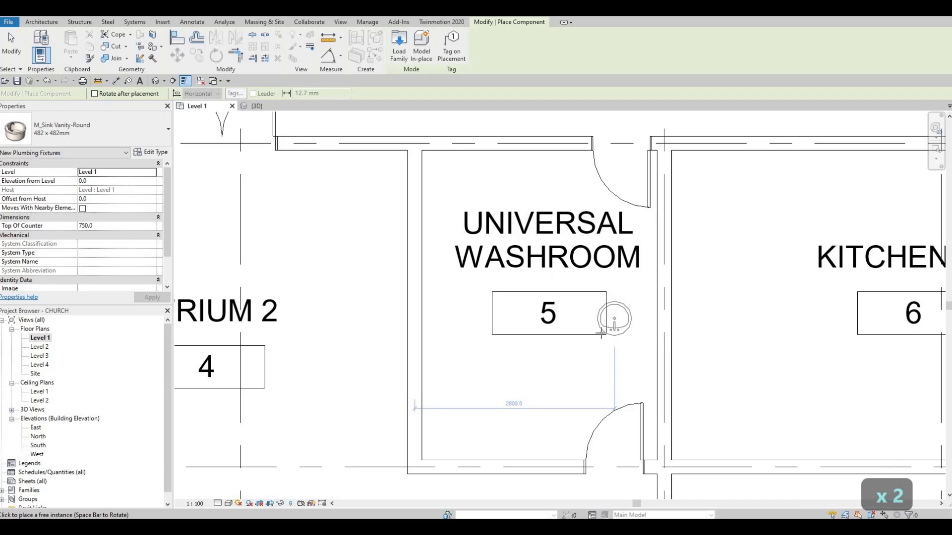
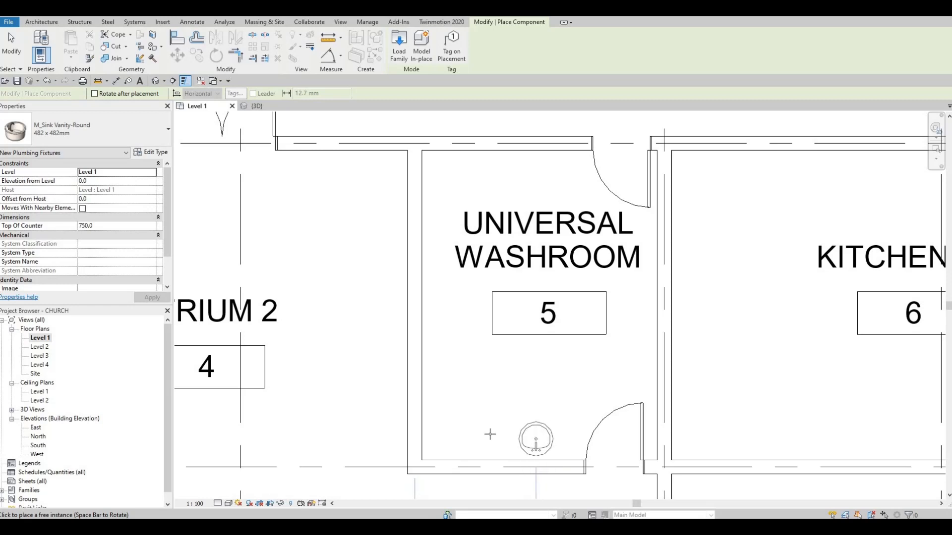
pyautogui.click(535, 439)
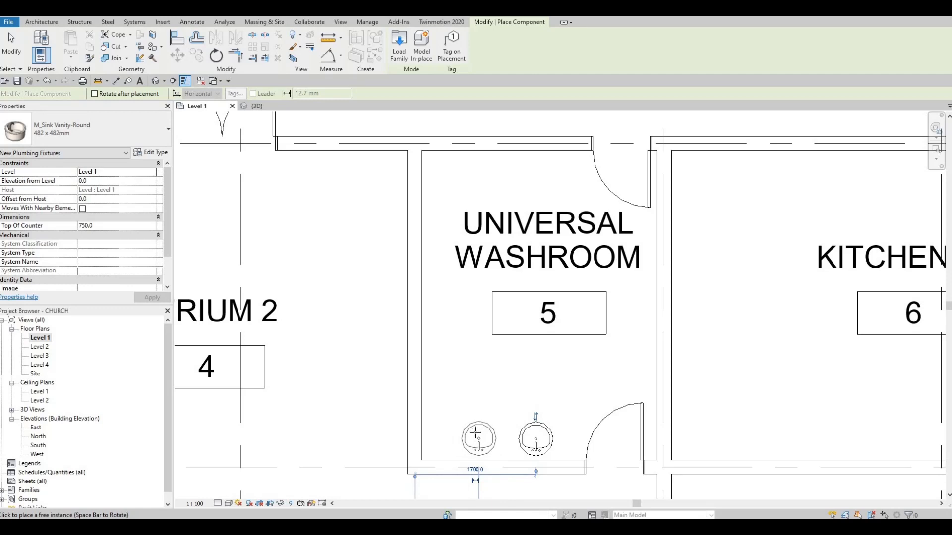
pyautogui.press('Escape')
pyautogui.press('Escape')
pyautogui.press('Escape')
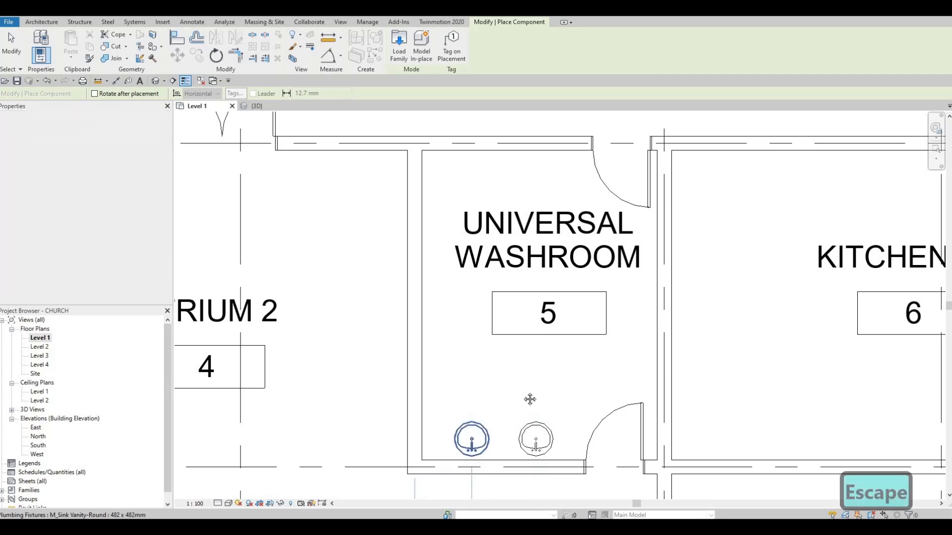
# Draw a counter outline about 2200 mm long around the two Universal Washroom sinks with Thin Lines detail lines.
pyautogui.moveTo(522, 382); pyautogui.dragTo(507, 429, button='middle')
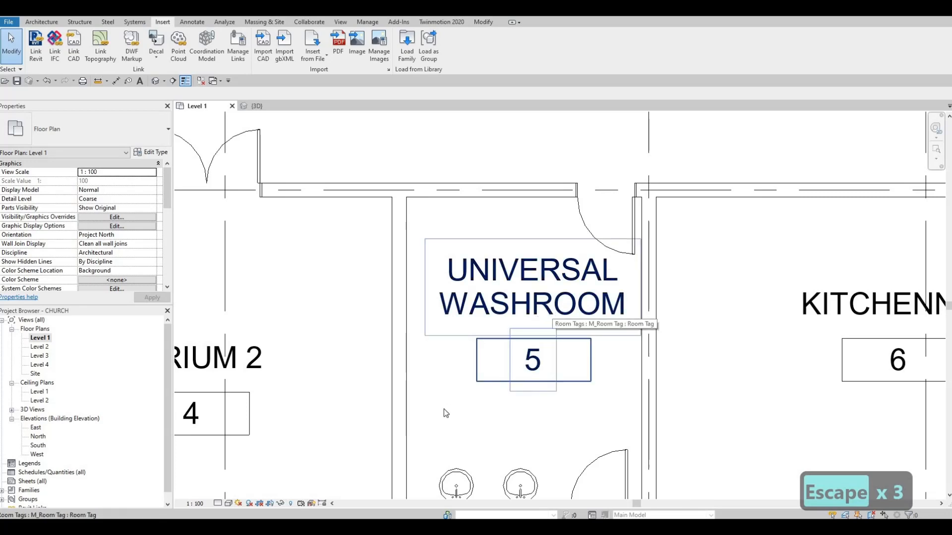
pyautogui.moveTo(466, 414); pyautogui.dragTo(488, 346, button='middle')
pyautogui.scroll(-2, 488, 345)
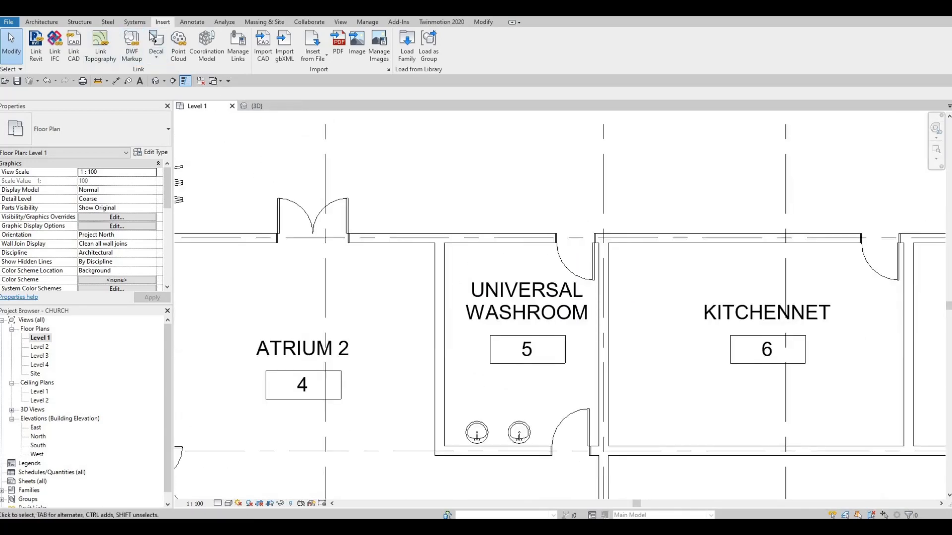
pyautogui.click(184, 23)
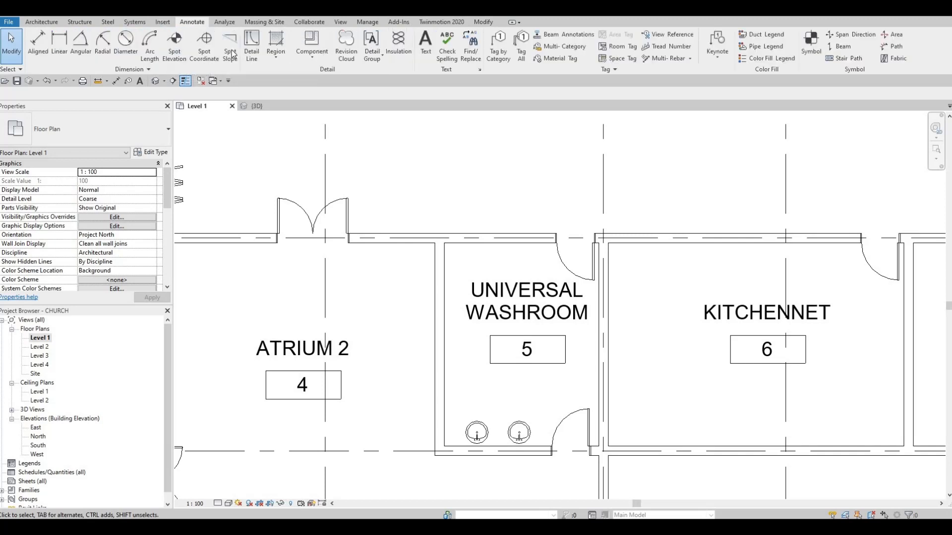
pyautogui.click(251, 45)
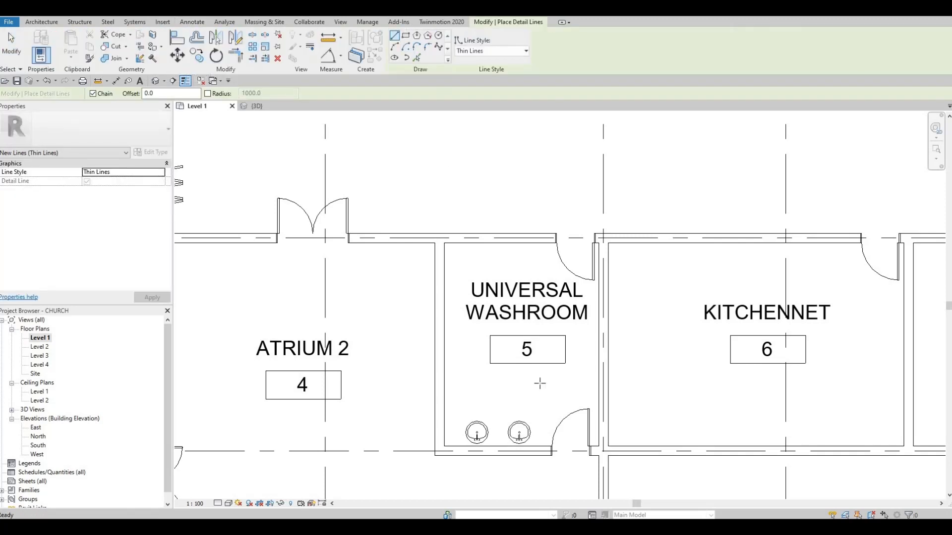
pyautogui.scroll(2, 459, 422)
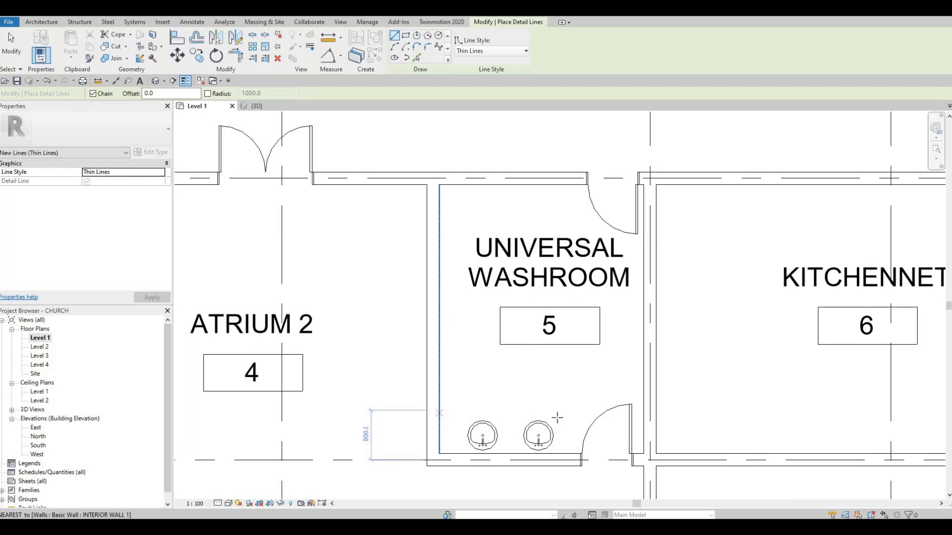
pyautogui.click(440, 412)
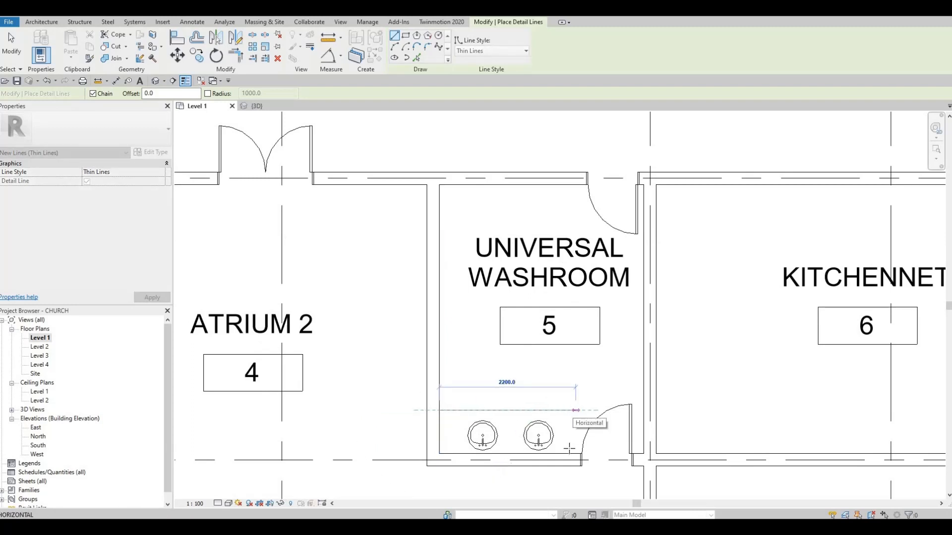
pyautogui.click(575, 410)
pyautogui.click(576, 453)
pyautogui.press('Escape')
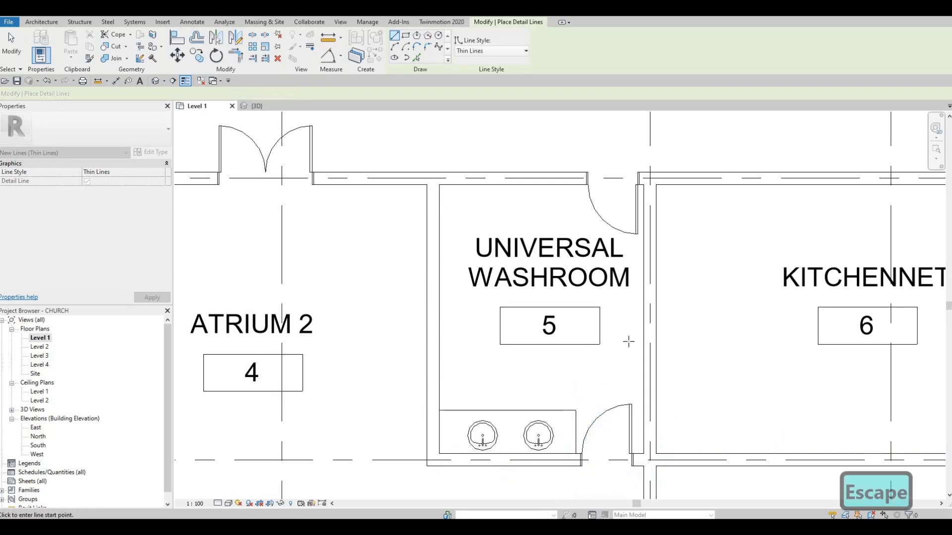
# Draw a detail-line counter outline about 700 mm deep around the five sinks in Men's Washroom 13.
pyautogui.scroll(-2, 605, 208)
pyautogui.moveTo(605, 208); pyautogui.dragTo(573, 472, button='middle')
pyautogui.moveTo(571, 178); pyautogui.dragTo(541, 495, button='middle')
pyautogui.scroll(1, 483, 160)
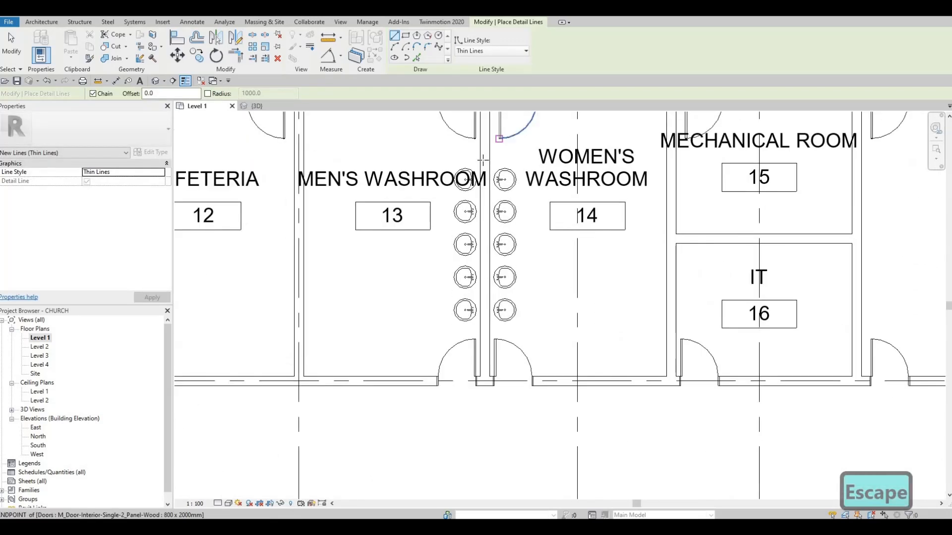
pyautogui.scroll(1, 483, 160)
pyautogui.click(483, 168)
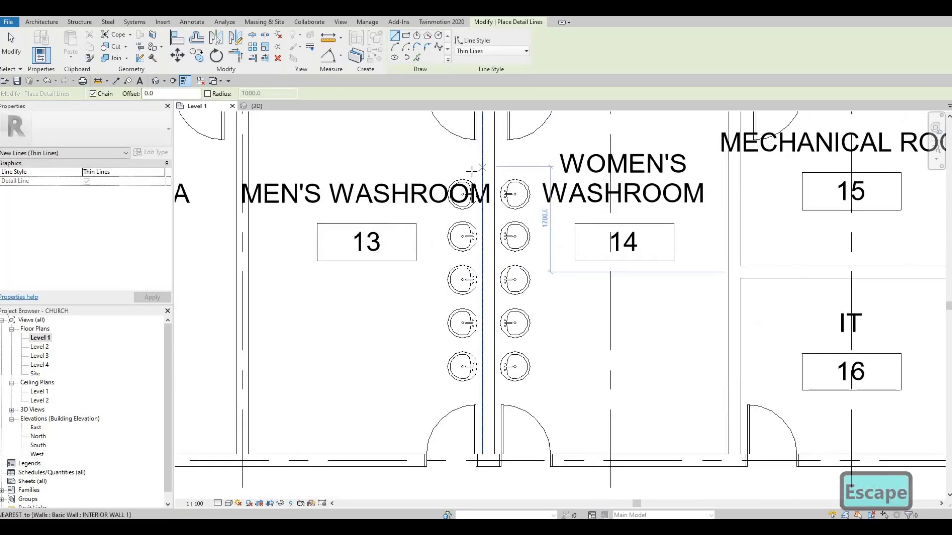
pyautogui.click(440, 169)
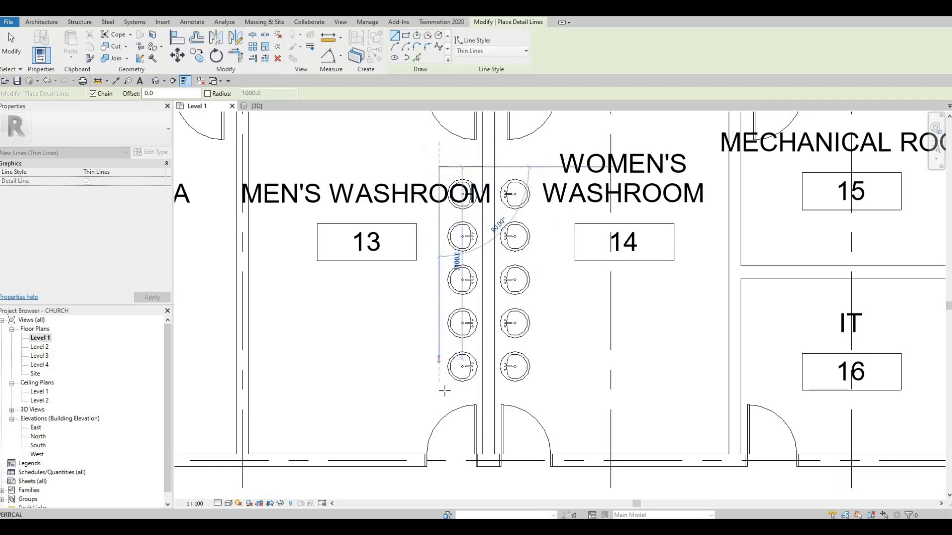
pyautogui.click(483, 391)
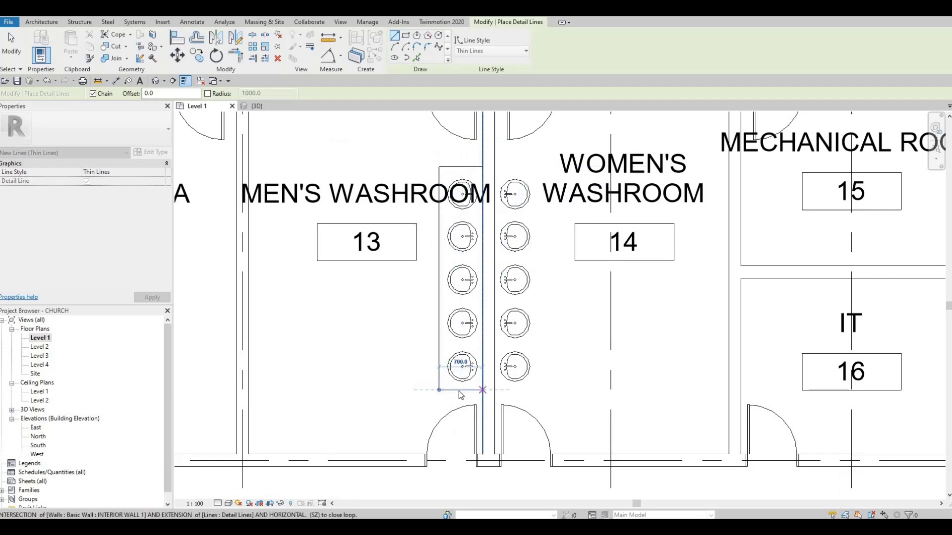
pyautogui.press('Escape')
pyautogui.press('Escape')
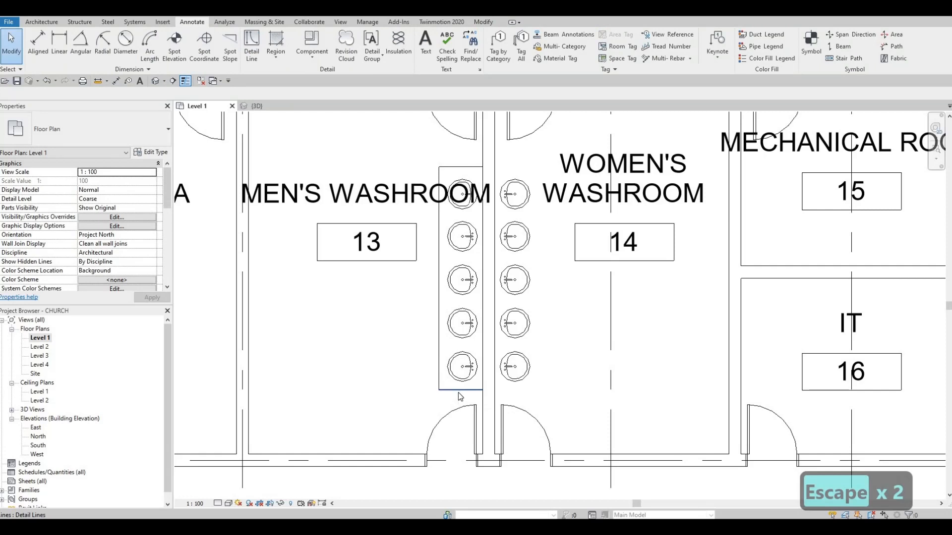
# Mirror the three Men's Washroom counter lines across the shared wall to enclose the Women's Washroom sinks.
pyautogui.press('Tab')
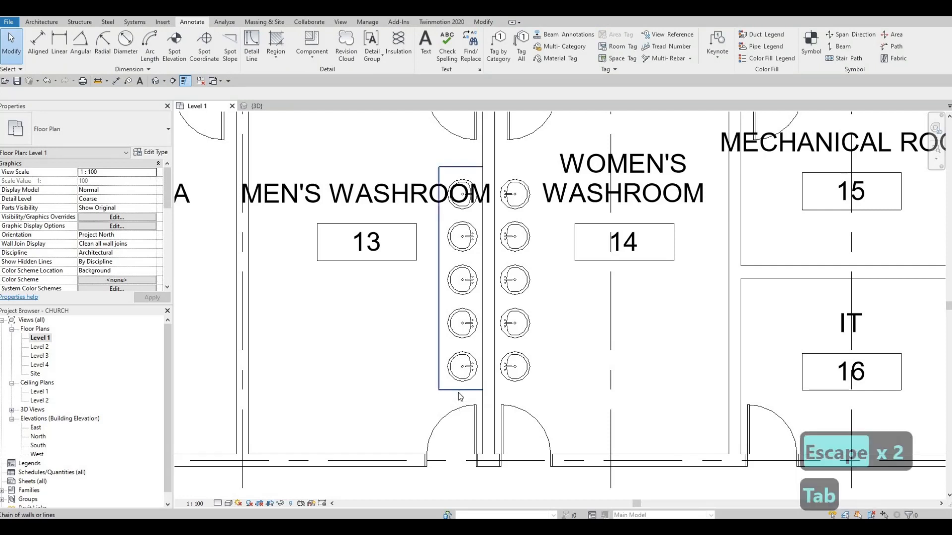
pyautogui.click(458, 393)
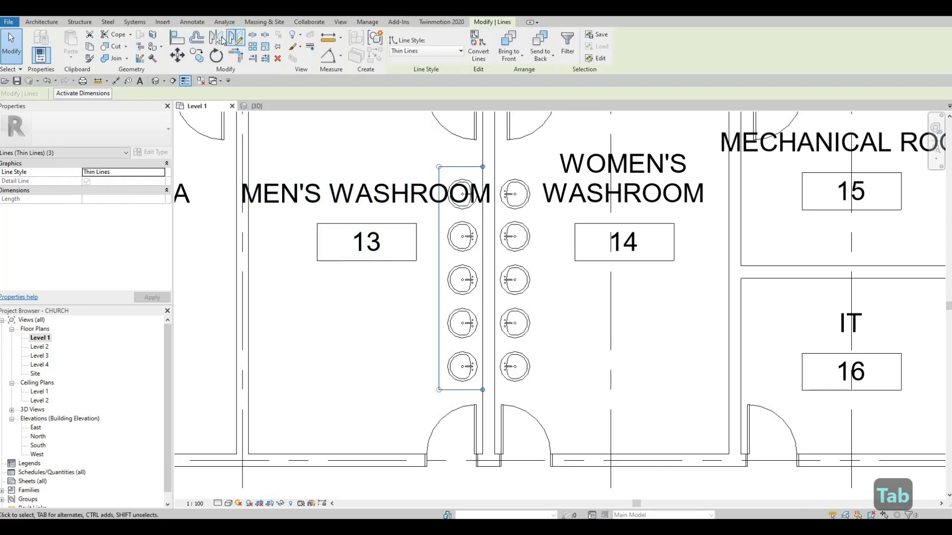
pyautogui.click(217, 39)
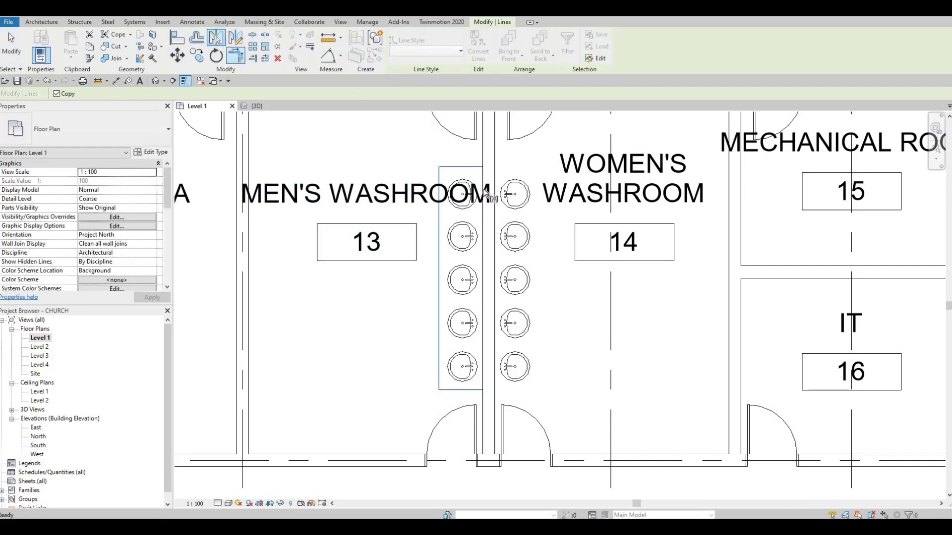
pyautogui.click(488, 196)
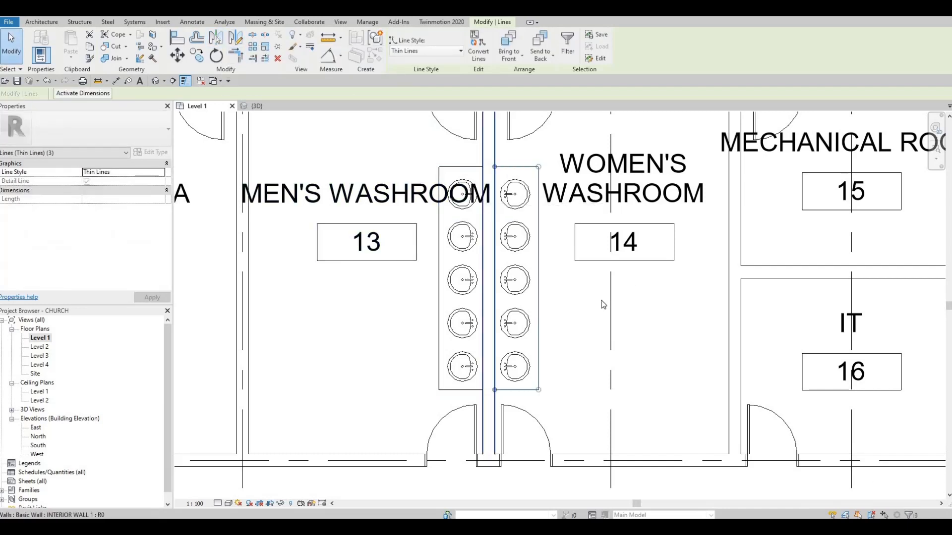
pyautogui.press('Escape')
pyautogui.press('Escape')
pyautogui.scroll(-2, 645, 292)
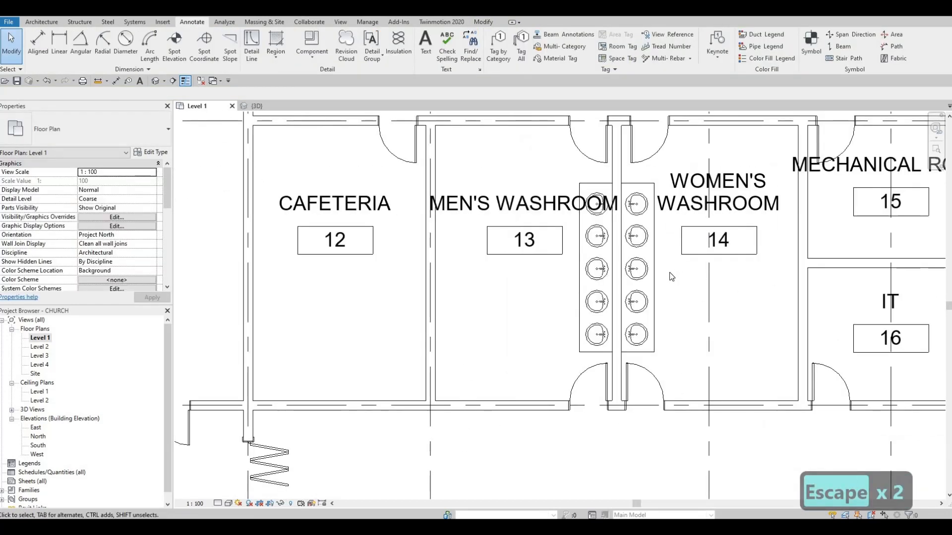
# Move the Men's Washroom 13 and Women's Washroom 14 room tags down the plan and away from the sink counters.
pyautogui.click(525, 248)
pyautogui.moveTo(488, 289)
pyautogui.mouseDown()
pyautogui.moveTo(487, 327)
pyautogui.moveTo(450, 331)
pyautogui.mouseUp()
pyautogui.press('Escape')
pyautogui.click(731, 254)
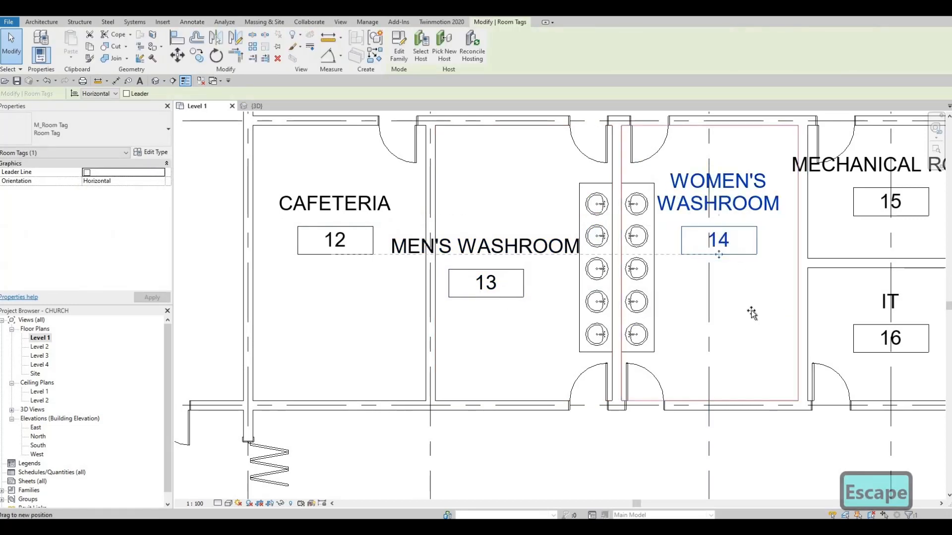
pyautogui.moveTo(751, 313); pyautogui.dragTo(782, 367)
pyautogui.press('Escape')
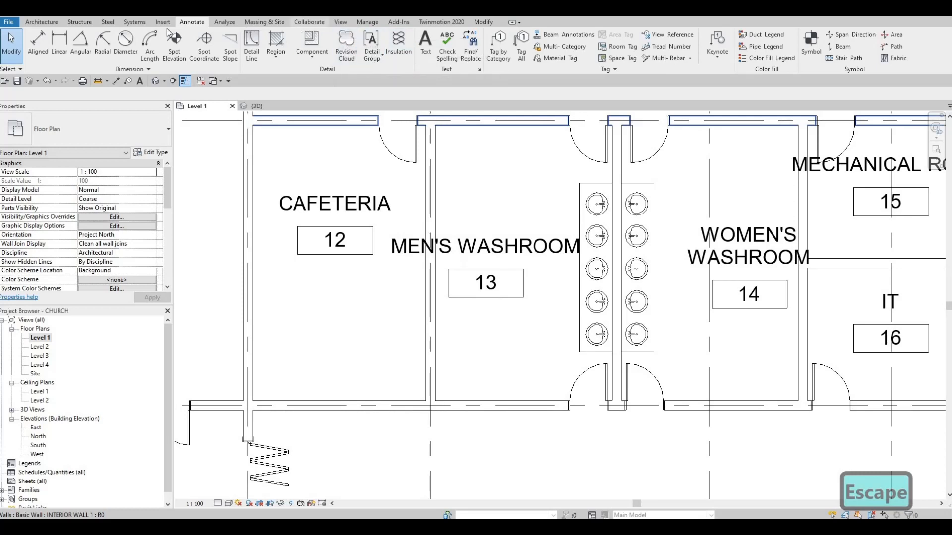
# Load the M_Urinal-2D family from the Urinals folder of the plumbing fixtures library.
pyautogui.click(163, 21)
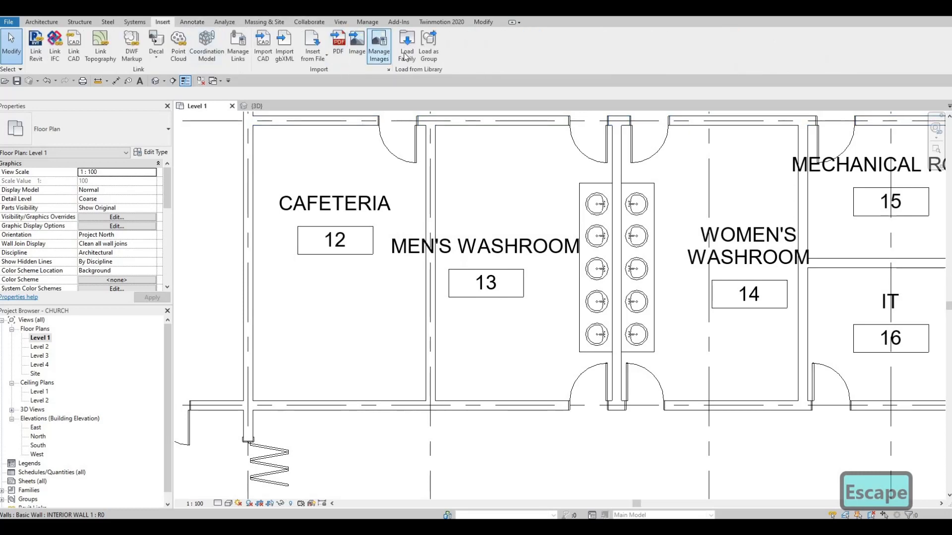
pyautogui.click(407, 47)
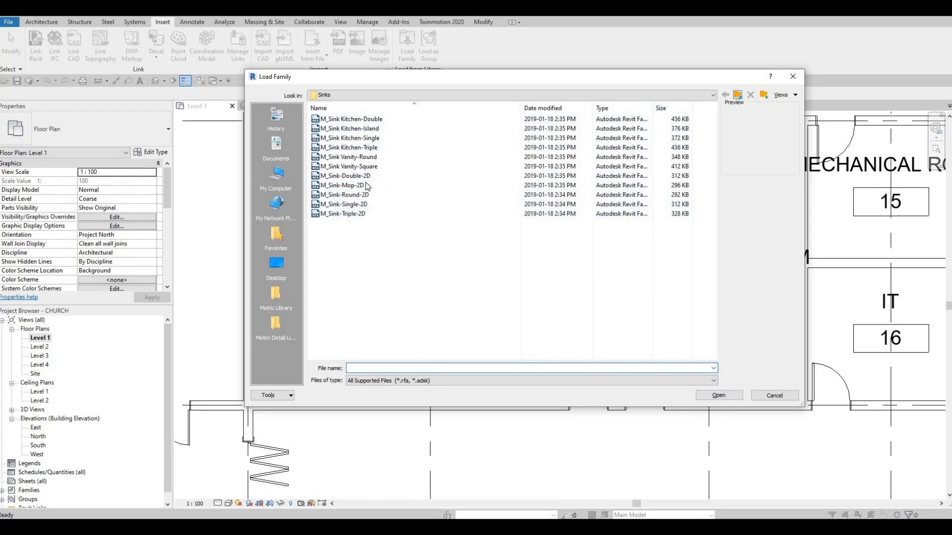
pyautogui.doubleClick(351, 169)
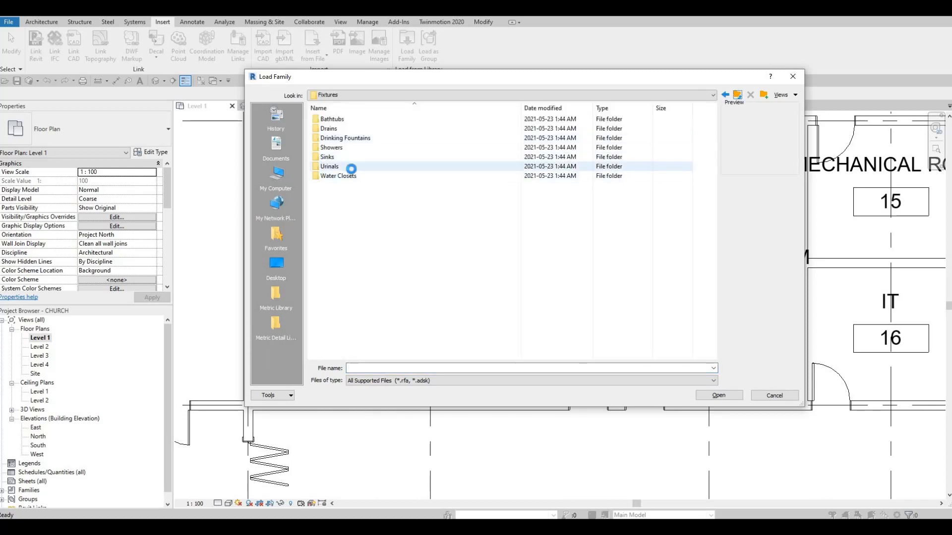
pyautogui.click(354, 130)
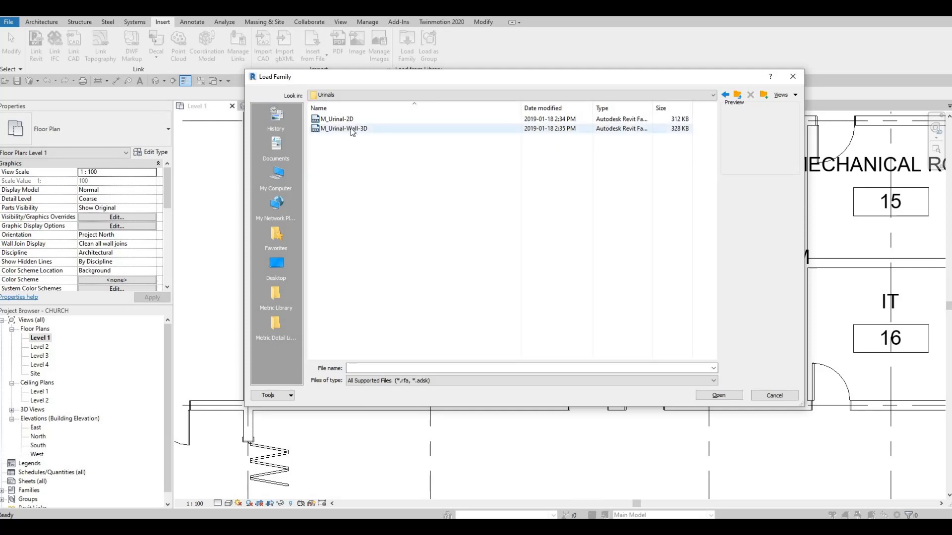
pyautogui.press('Up')
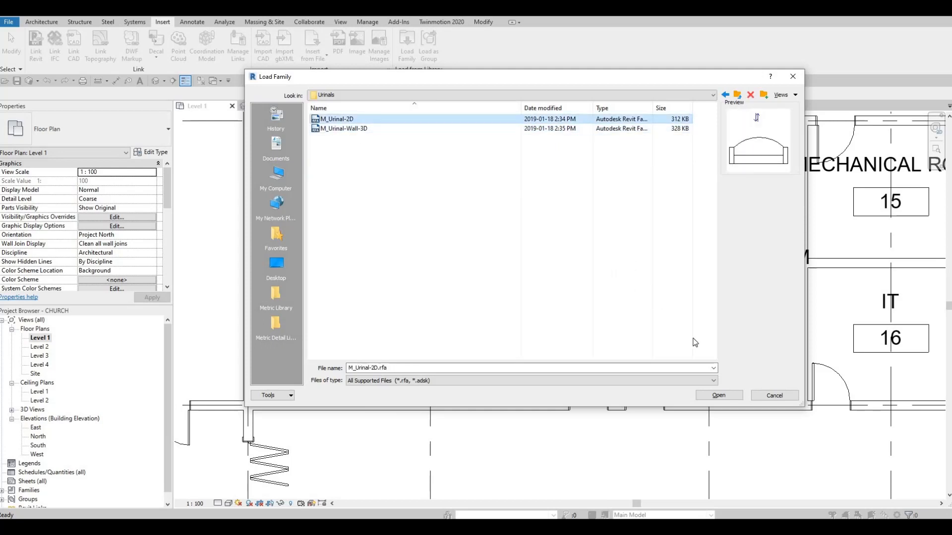
pyautogui.click(712, 397)
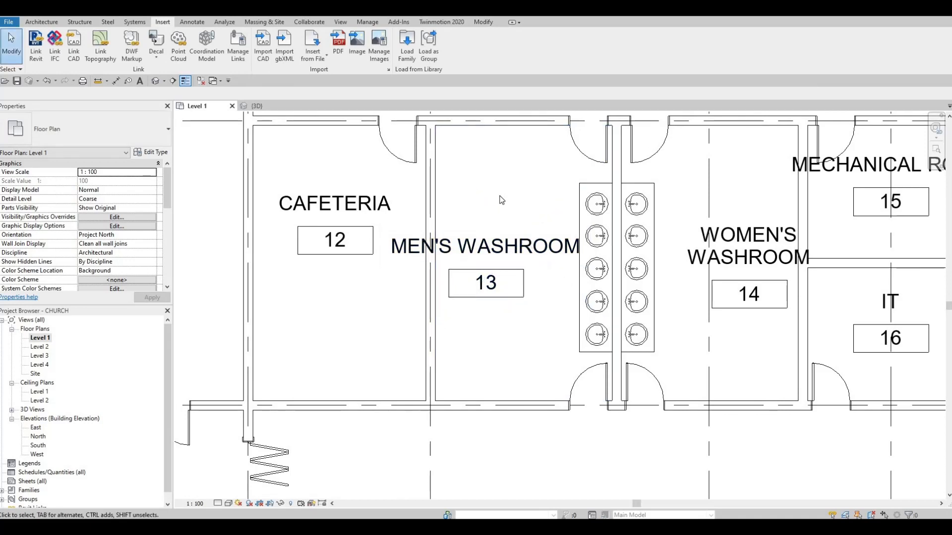
# Place four M_Urinal-2D fixtures in a row on the lower wall of Men's Washroom 13, between the Cafeteria wall and the door.
pyautogui.press('c')
pyautogui.press('m')
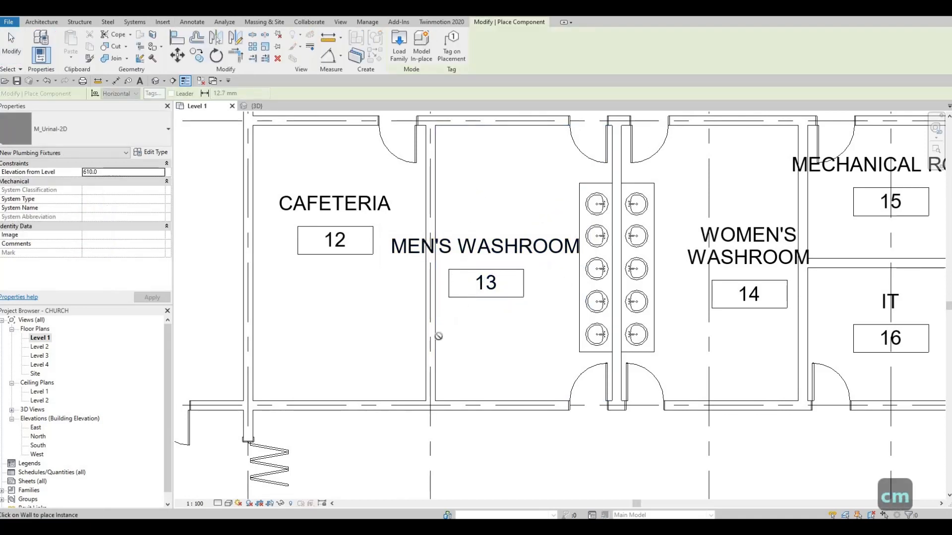
pyautogui.click(514, 401)
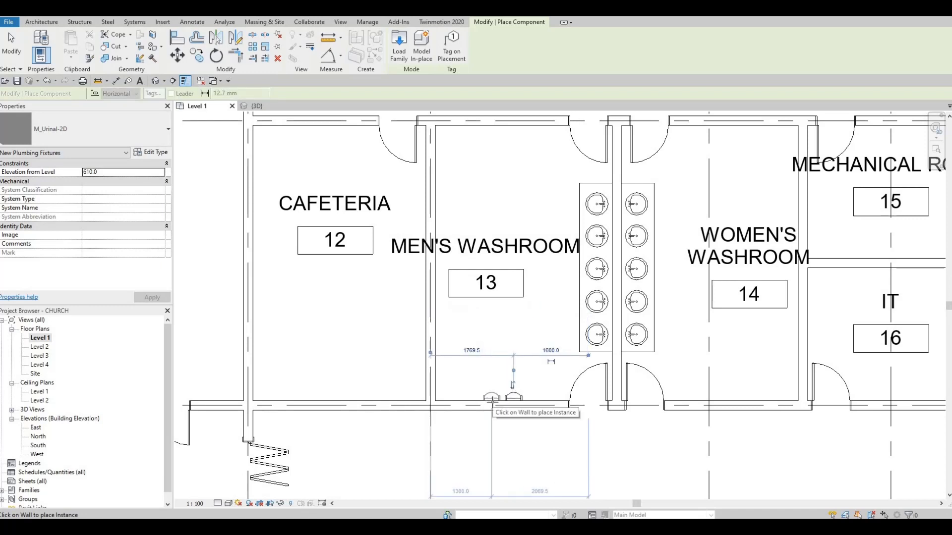
pyautogui.click(491, 401)
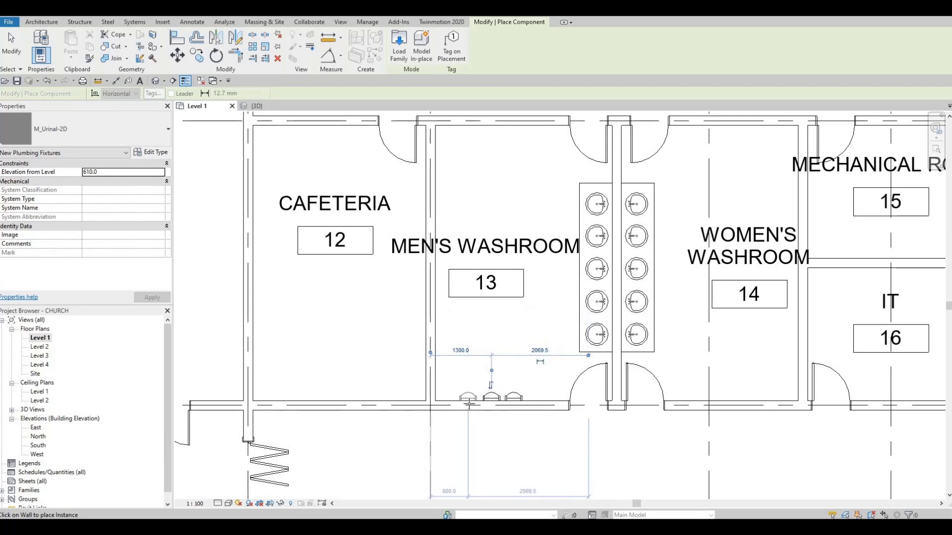
pyautogui.click(463, 404)
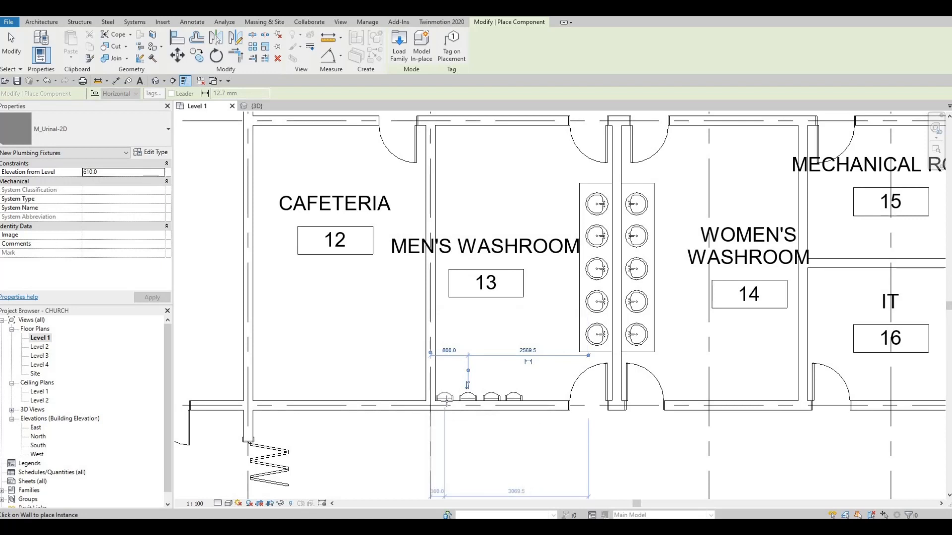
pyautogui.scroll(2, 446, 402)
pyautogui.press('Escape')
pyautogui.press('Escape')
pyautogui.press('Escape')
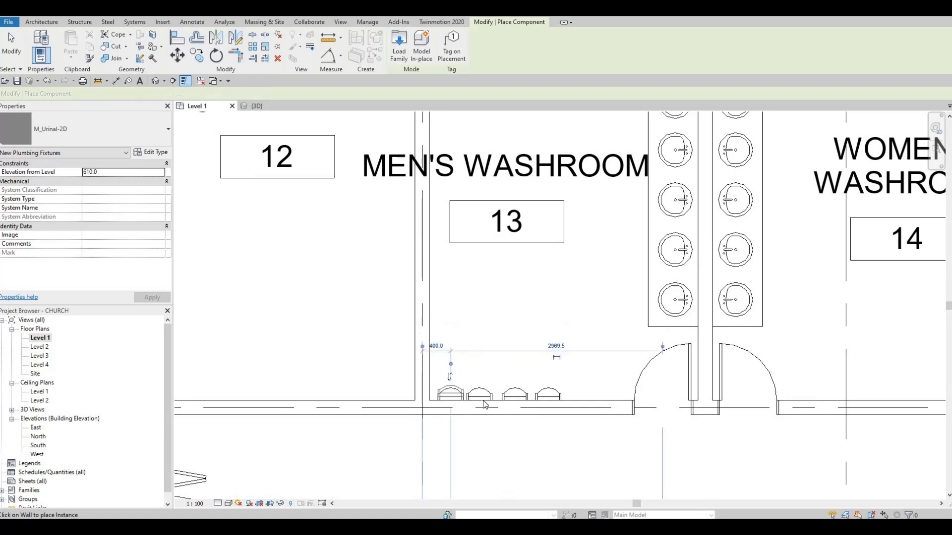
# Nudge the second and third urinals from the Cafeteria wall toward the door to widen their spacing.
pyautogui.click(485, 404)
pyautogui.press('Right')
pyautogui.press('Right')
pyautogui.press('Right')
pyautogui.press('Right')
pyautogui.press('Right')
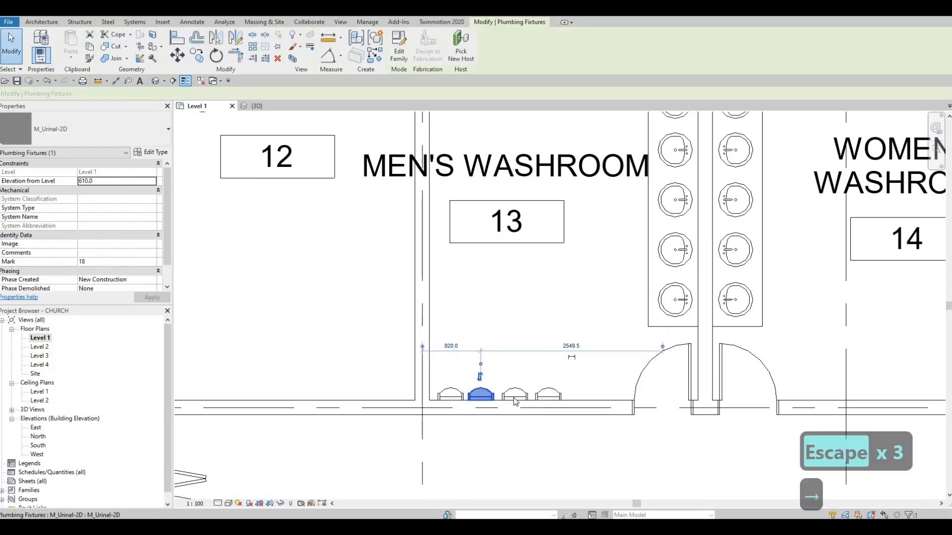
pyautogui.press('Right')
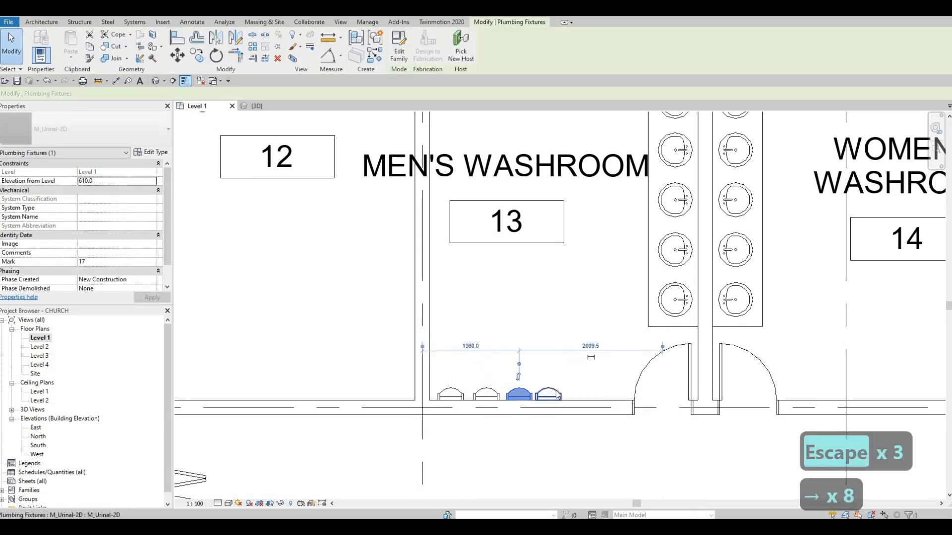
pyautogui.press('Right')
# Nudge the urinal nearest the door to about 1910 mm from the Cafeteria wall's centerline.
pyautogui.click(551, 395)
pyautogui.press('Right')
pyautogui.press('Right')
pyautogui.press('Right')
pyautogui.press('Right')
pyautogui.press('Right')
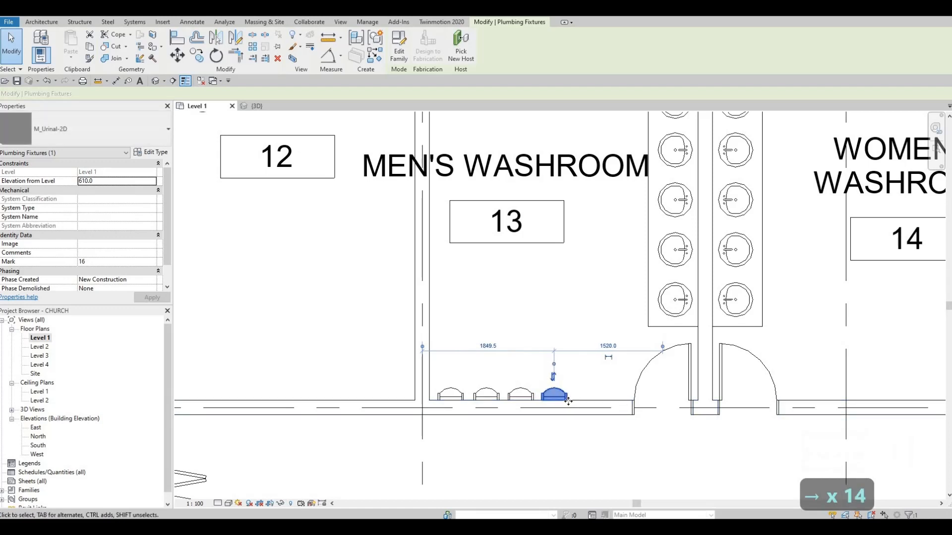
pyautogui.press('Right')
pyautogui.press('Right')
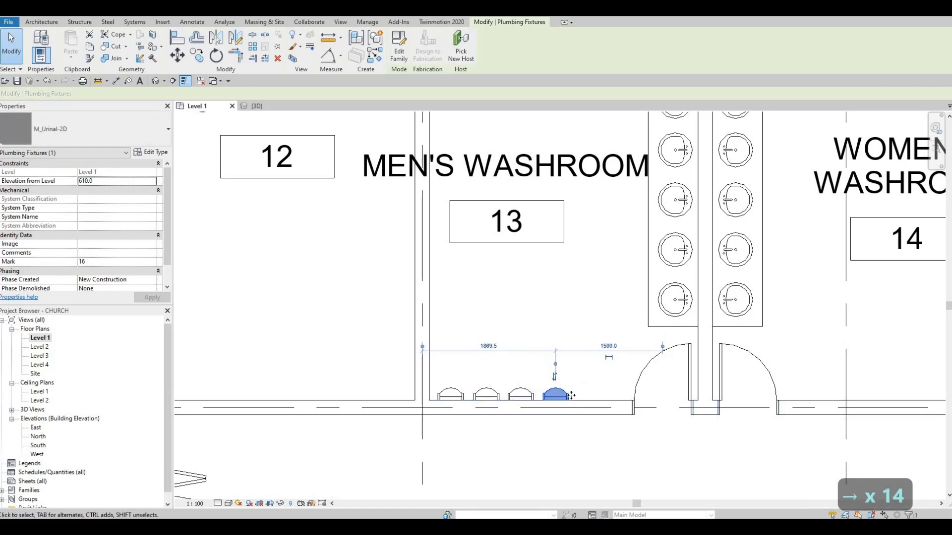
pyautogui.press('Right')
pyautogui.press('Right')
pyautogui.press('Right')
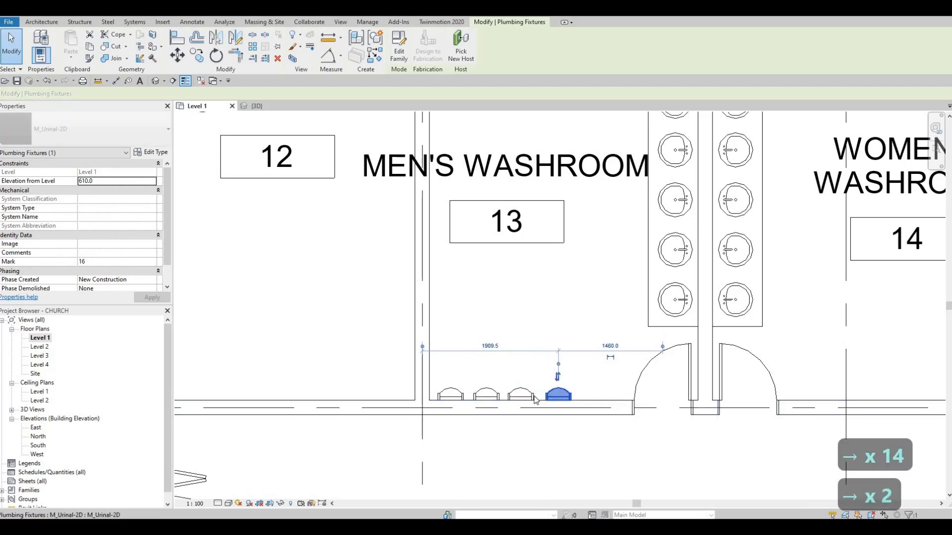
# Even out the two middle urinals, with the second 900 mm and the third about 1420 mm from the Cafeteria wall's centerline.
pyautogui.click(515, 396)
pyautogui.click(483, 396)
pyautogui.press('Right')
pyautogui.press('Right')
pyautogui.press('Right')
pyautogui.press('Right')
pyautogui.press('Right')
pyautogui.press('Right')
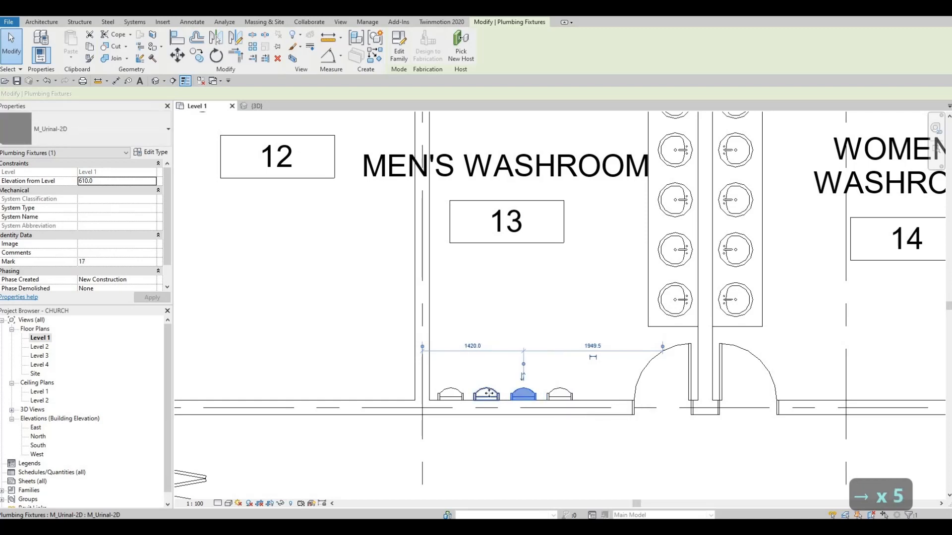
pyautogui.press('Left')
pyautogui.press('Left')
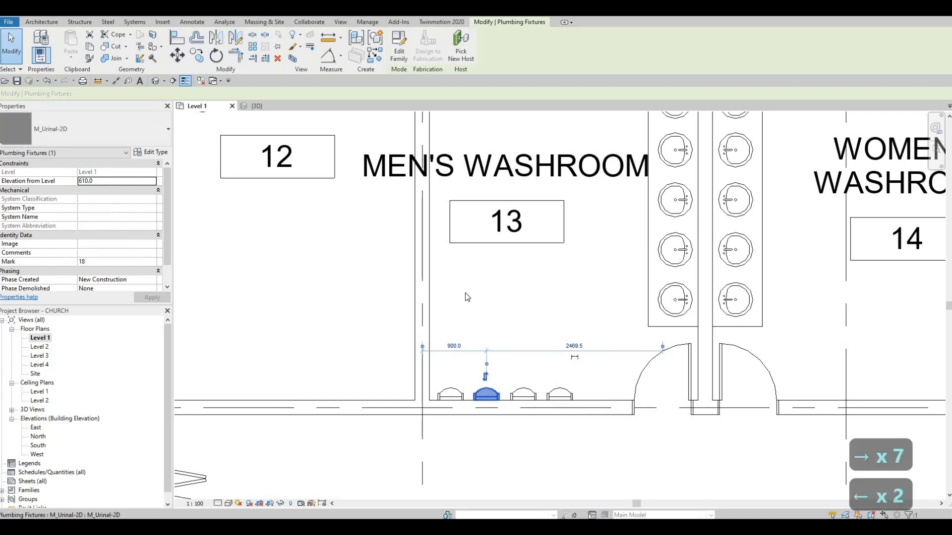
# Load the M_Toilet-Domestic-2D family from the Water Closets folder of the plumbing fixtures library.
pyautogui.scroll(-3, 429, 220)
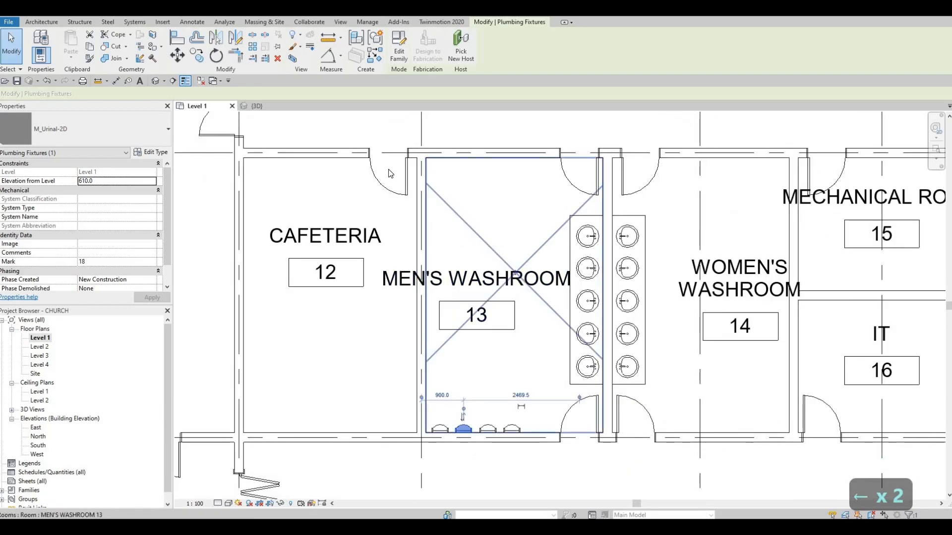
pyautogui.click(163, 22)
pyautogui.click(406, 48)
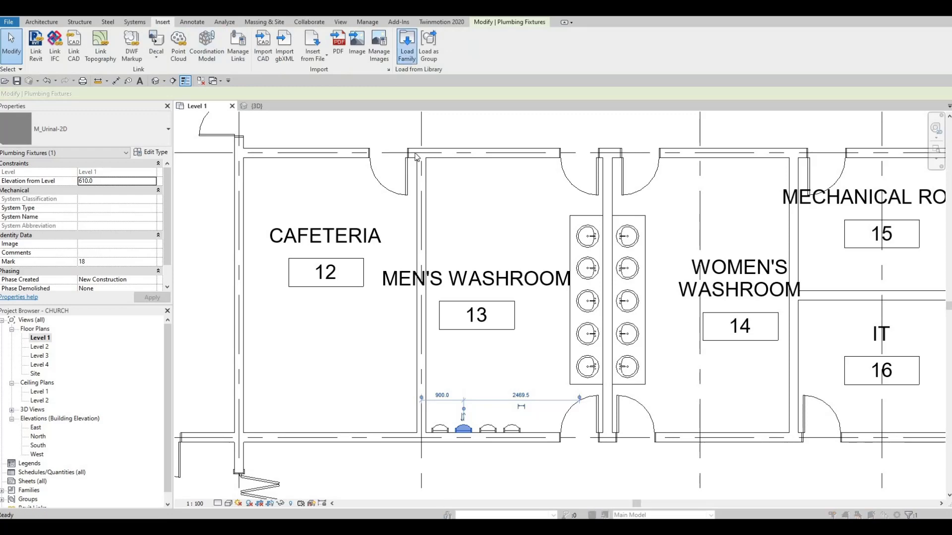
pyautogui.click(737, 97)
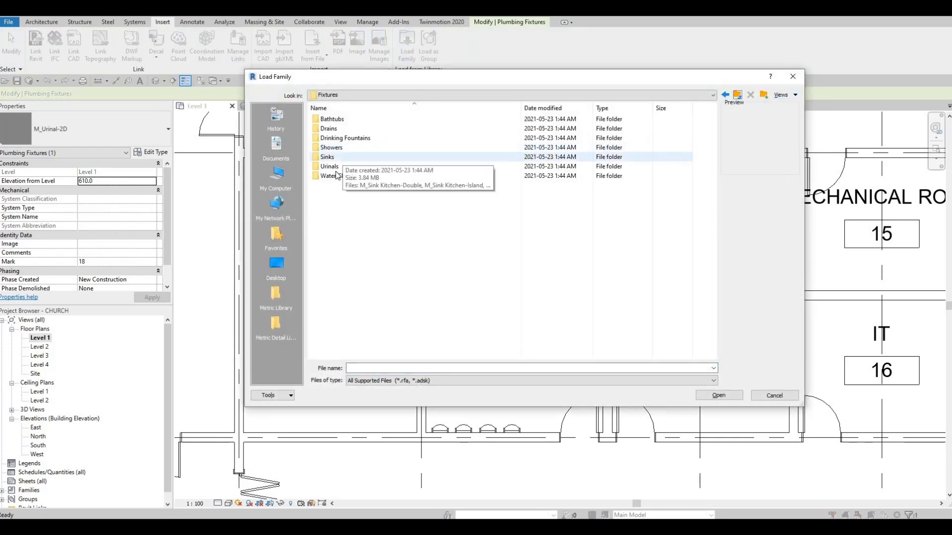
pyautogui.doubleClick(338, 176)
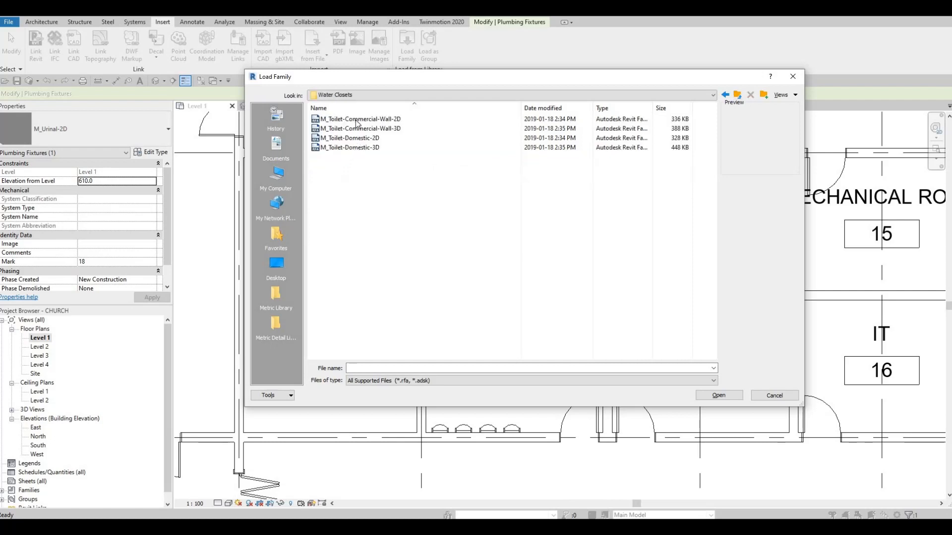
pyautogui.click(355, 120)
pyautogui.click(347, 139)
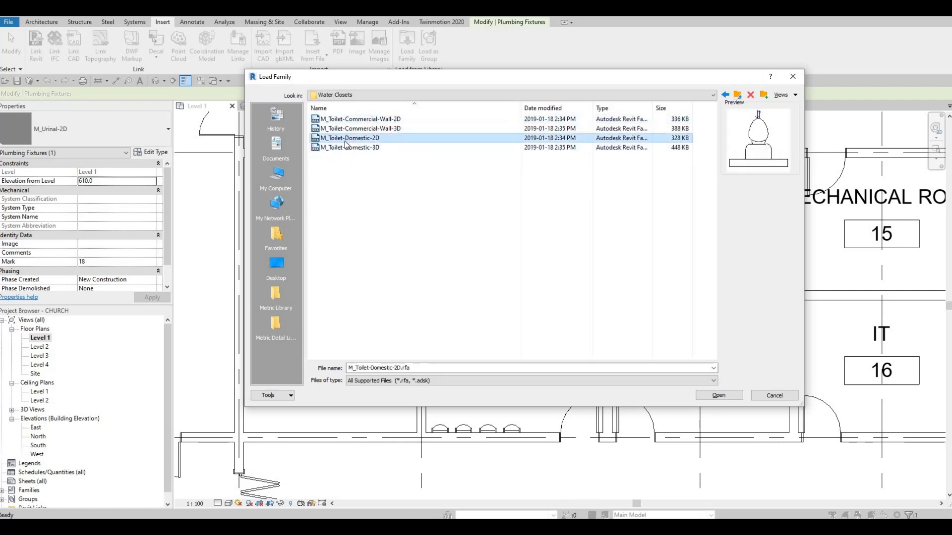
pyautogui.click(718, 395)
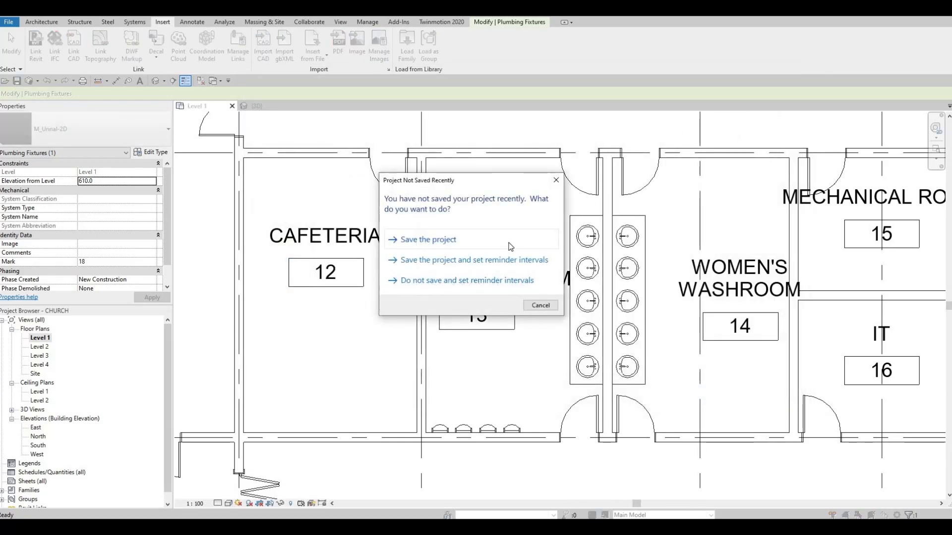
# Place five M_Toilet-Domestic-2D toilets down the Cafeteria-side wall of Men's Washroom 13, the first 600 mm from the upper wall.
pyautogui.press('m')
pyautogui.press('Escape')
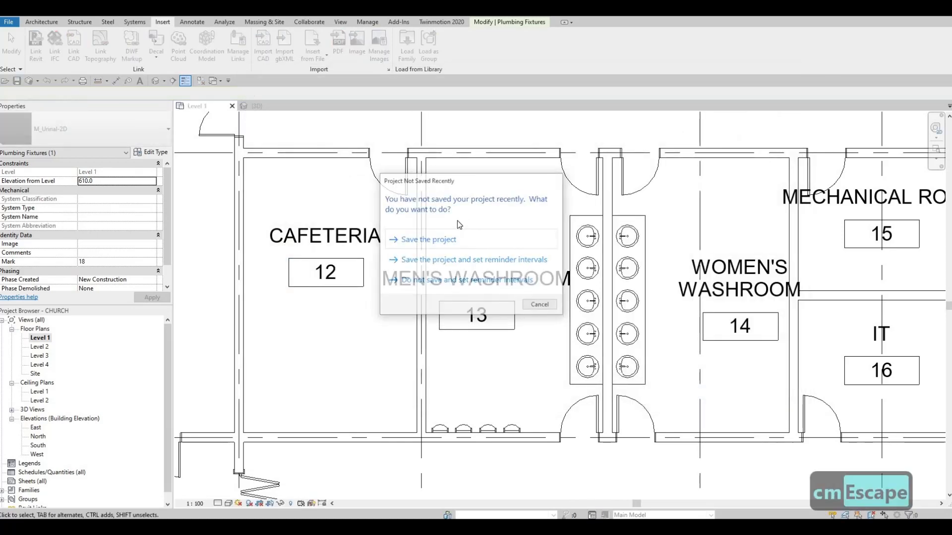
pyautogui.press('c')
pyautogui.press('m')
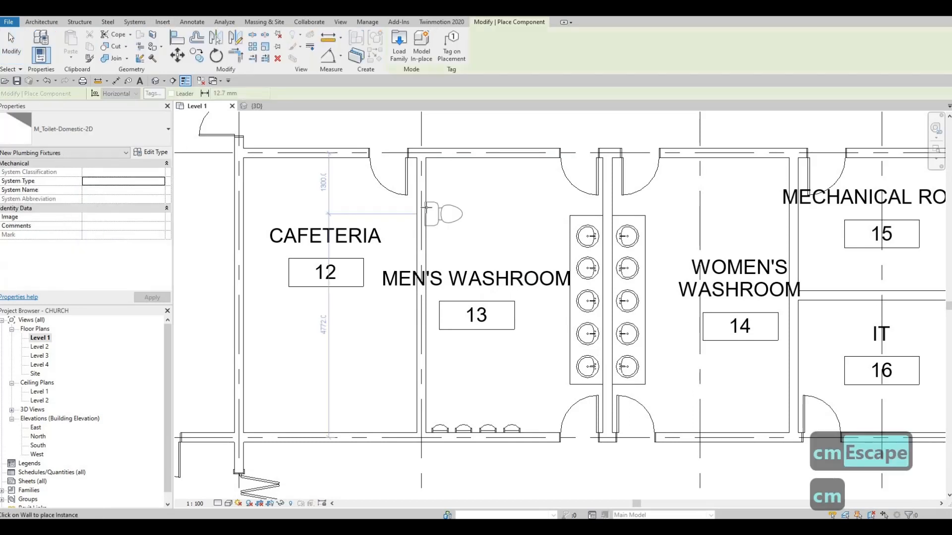
pyautogui.click(424, 181)
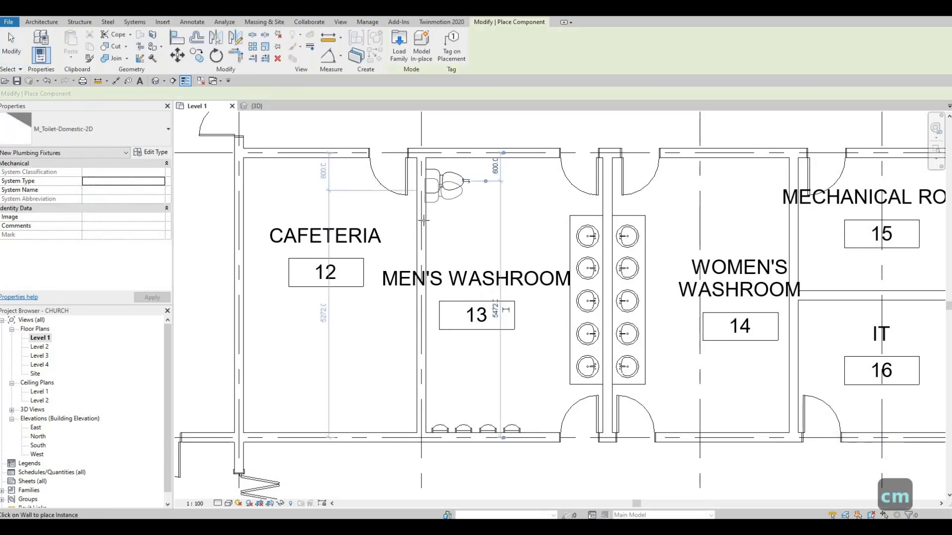
pyautogui.click(424, 219)
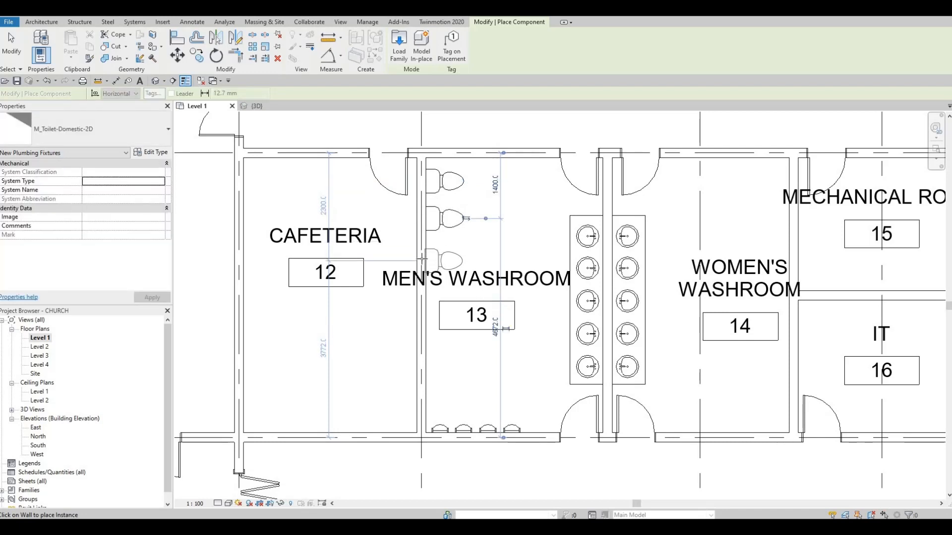
pyautogui.click(421, 308)
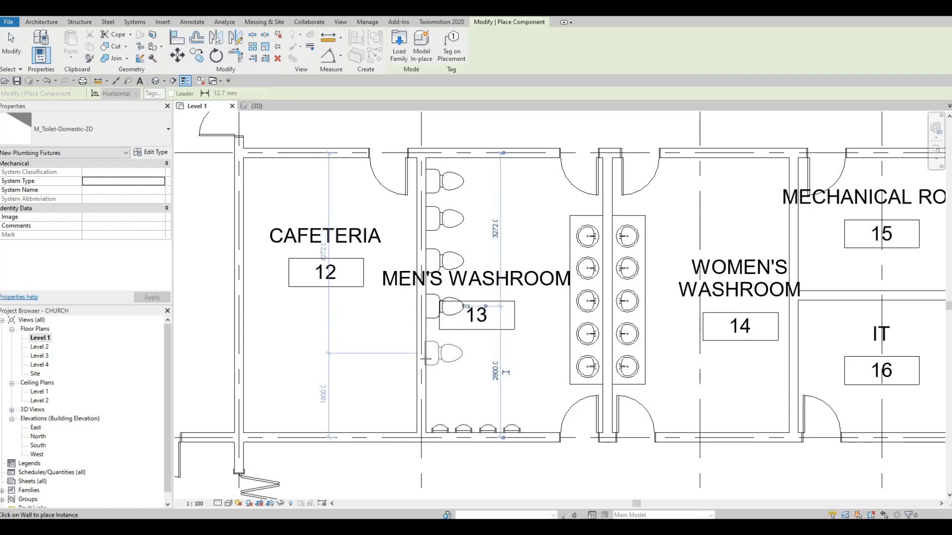
pyautogui.click(423, 354)
pyautogui.press('Escape')
pyautogui.press('Escape')
pyautogui.press('Escape')
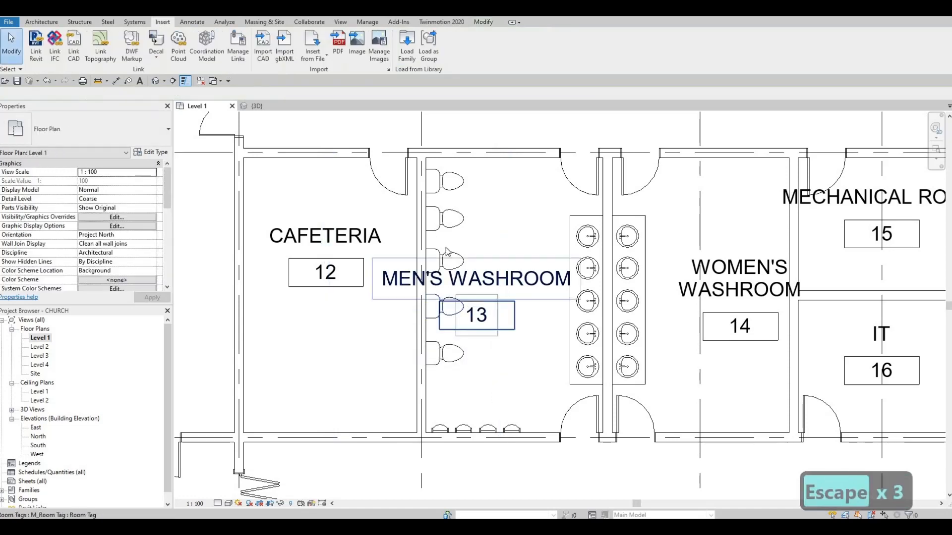
# Delete the lowest toilet in Men's Washroom 13, closest to the urinals.
pyautogui.click(451, 355)
pyautogui.press('Delete')
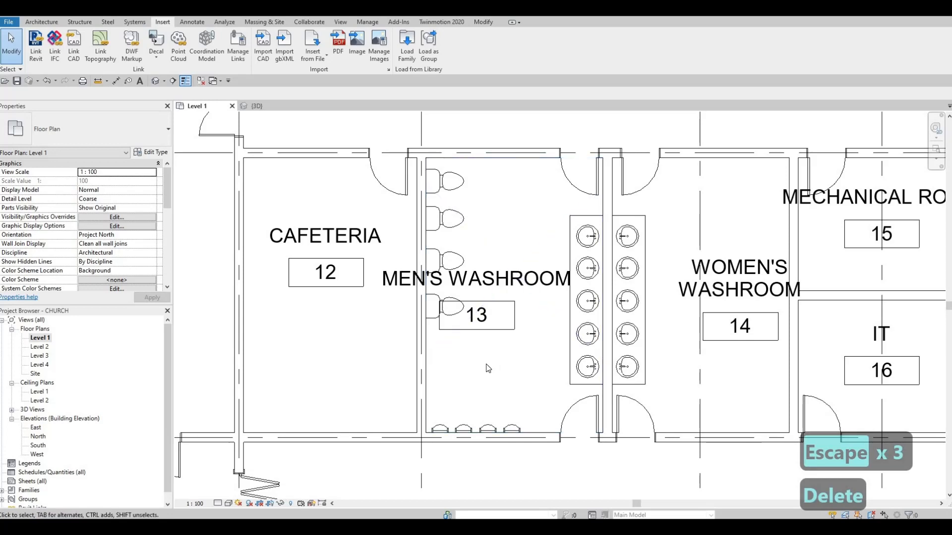
pyautogui.press('Escape')
pyautogui.press('Escape')
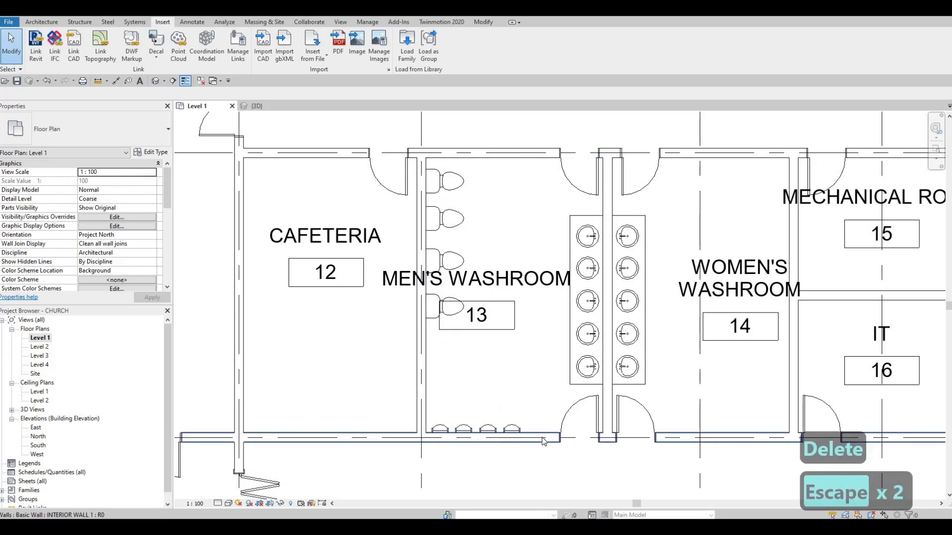
# Draw a horizontal INTERIOR WALL 1 partition about 1700 mm long from the Cafeteria-side wall, between the toilets and urinals in Men's Washroom 13.
pyautogui.click(542, 438)
pyautogui.scroll(-3, 508, 301)
pyautogui.press('Escape')
pyautogui.press('Escape')
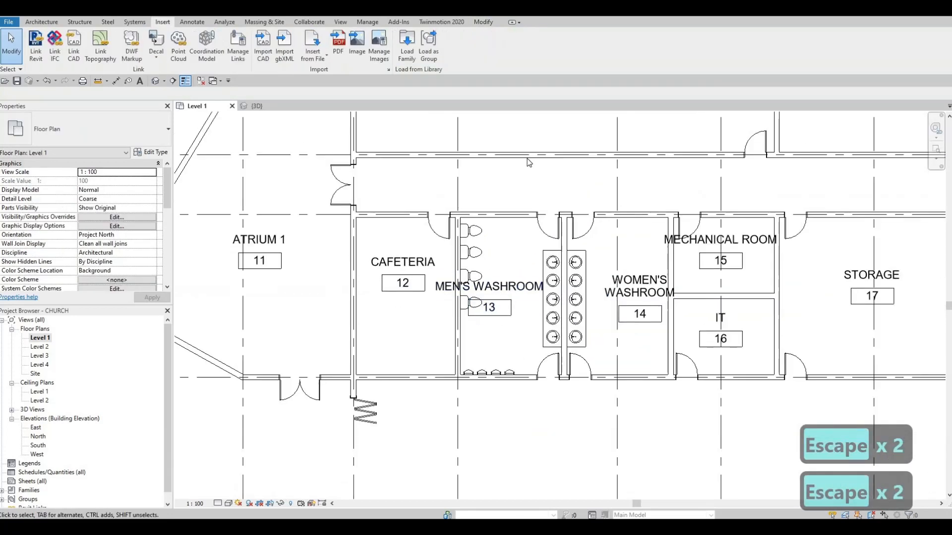
pyautogui.click(526, 158)
pyautogui.press('c')
pyautogui.press('s')
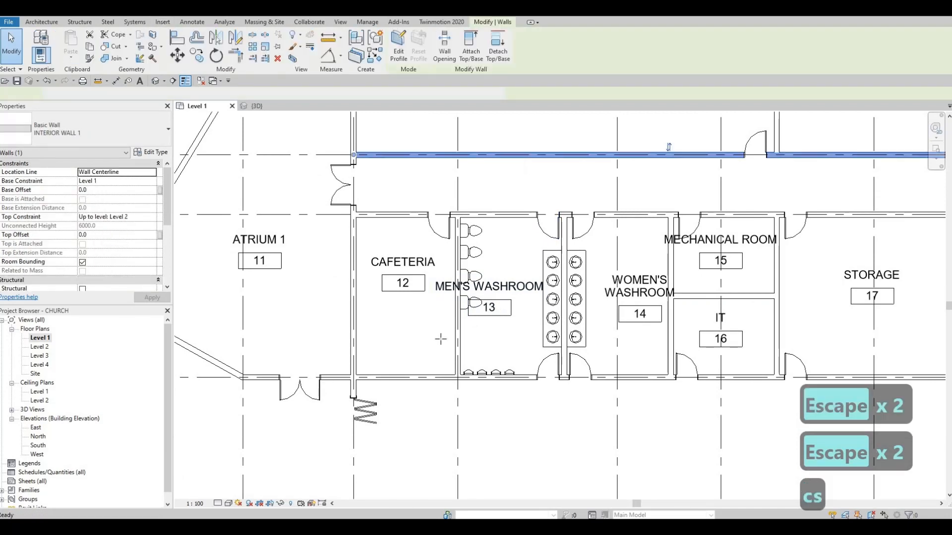
pyautogui.scroll(2, 436, 337)
pyautogui.click(448, 342)
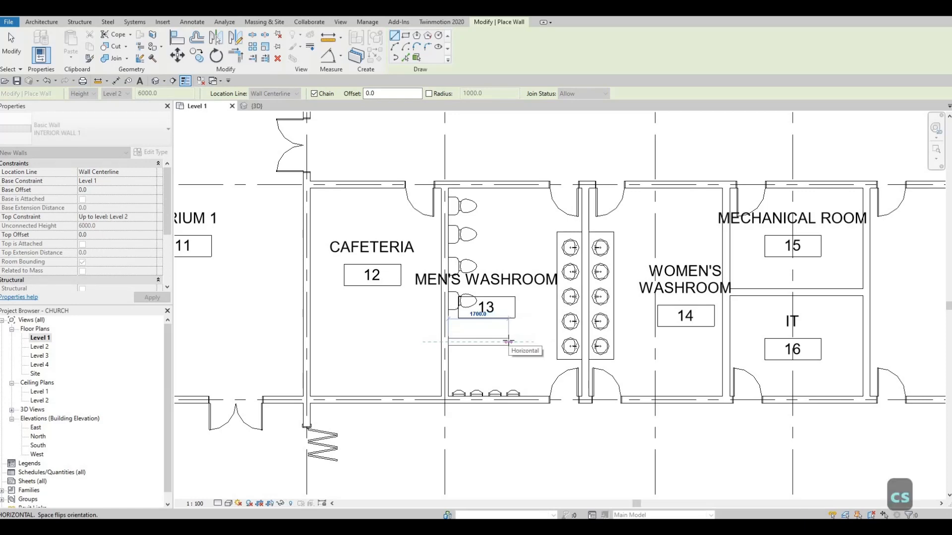
pyautogui.click(491, 346)
pyautogui.press('Escape')
pyautogui.press('Escape')
# Nudge the new partition wall toward the urinals, to about 1396 mm from the lower wall's centerline.
pyautogui.click(485, 345)
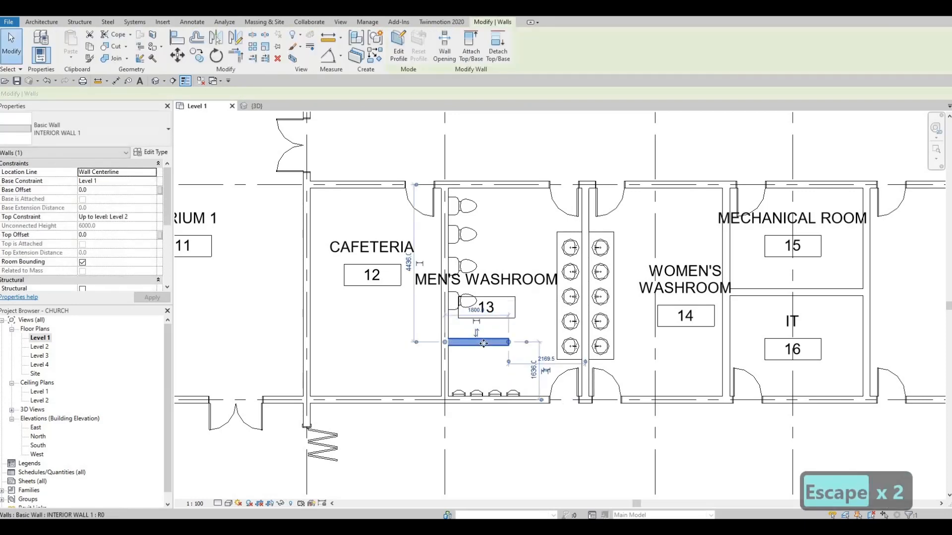
pyautogui.press('Down')
pyautogui.press('Down')
pyautogui.press('Down')
pyautogui.press('Down')
pyautogui.press('Escape')
pyautogui.press('Escape')
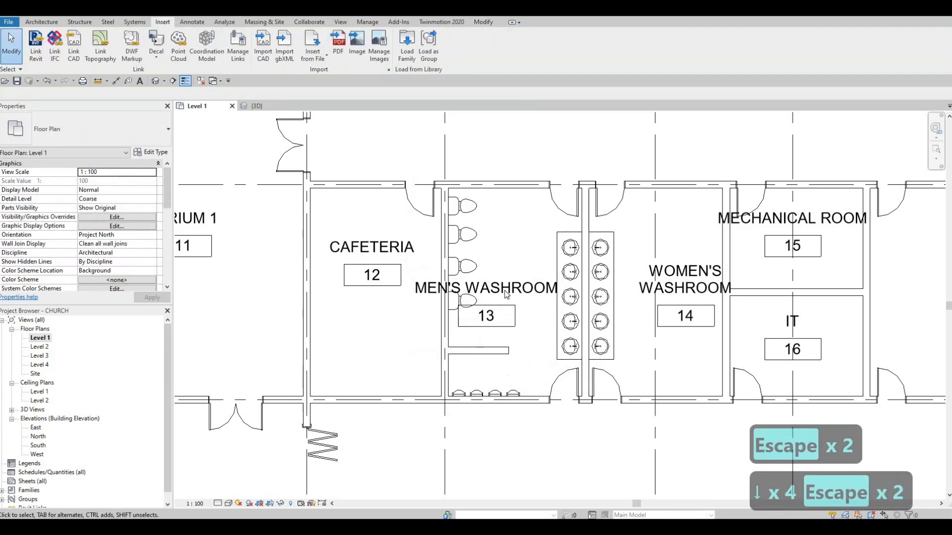
# Move the Men's Washroom room tag up clear of the toilets, over the room's upper wall.
pyautogui.click(490, 312)
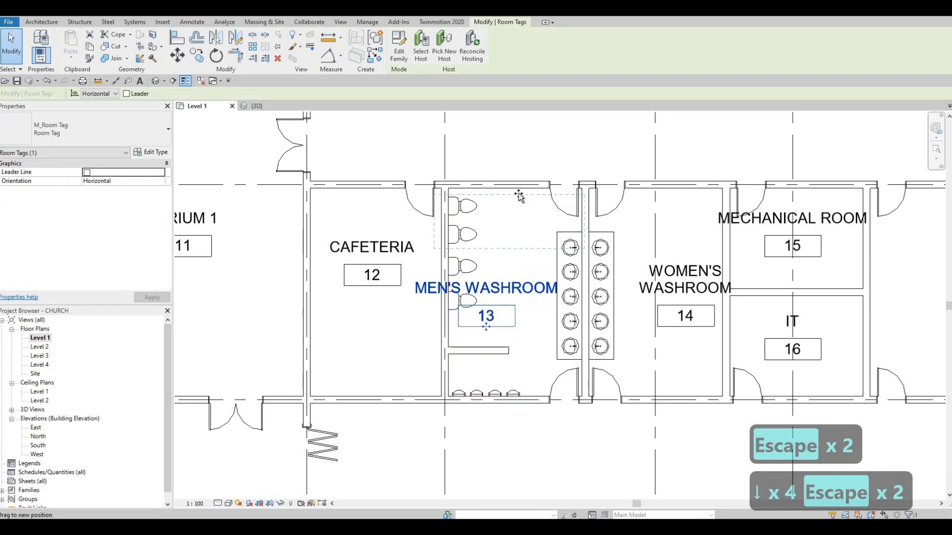
pyautogui.moveTo(486, 327); pyautogui.dragTo(516, 200)
pyautogui.press('Escape')
pyautogui.press('Escape')
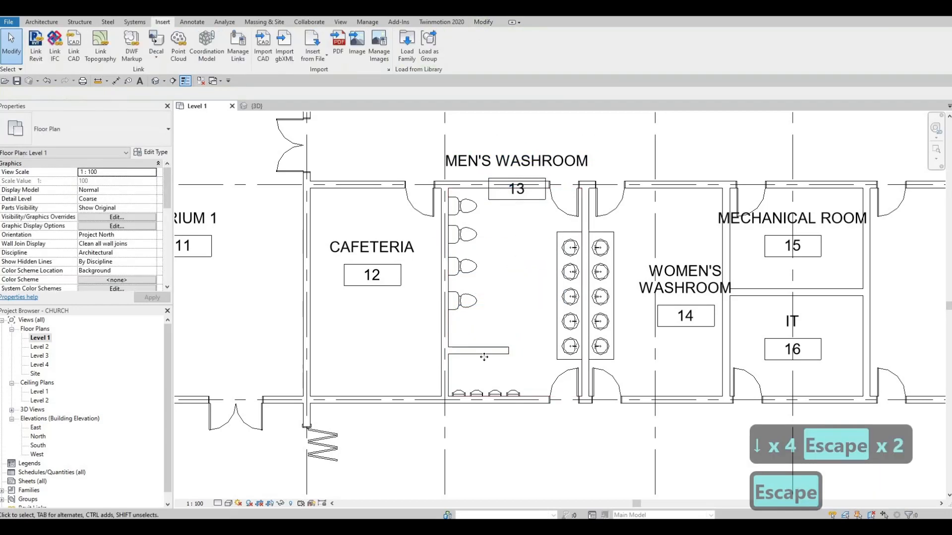
# Stretch the free end of the partition wall past the last urinal, to 2100 mm from the Cafeteria wall's centerline.
pyautogui.click(503, 350)
pyautogui.scroll(2, 521, 354)
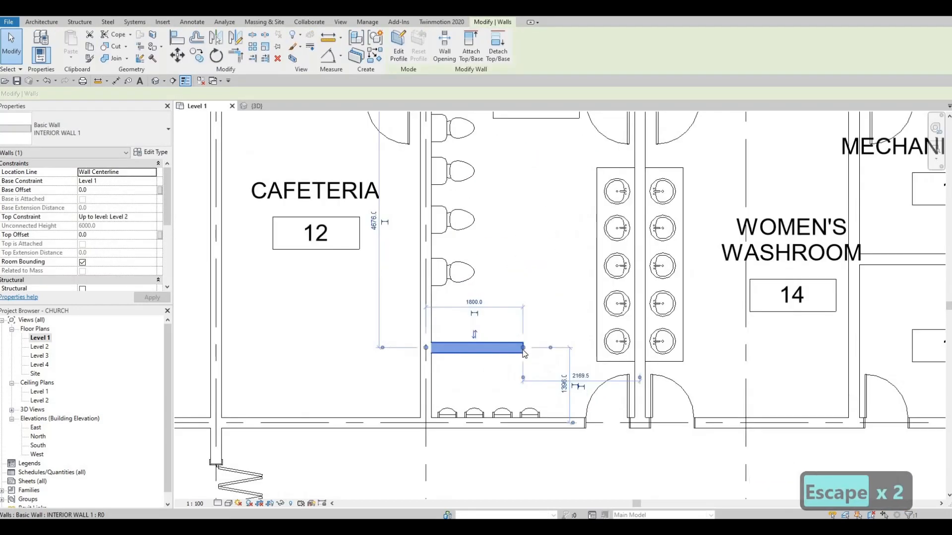
pyautogui.moveTo(523, 347); pyautogui.dragTo(538, 367)
pyautogui.press('Escape')
pyautogui.click(526, 348)
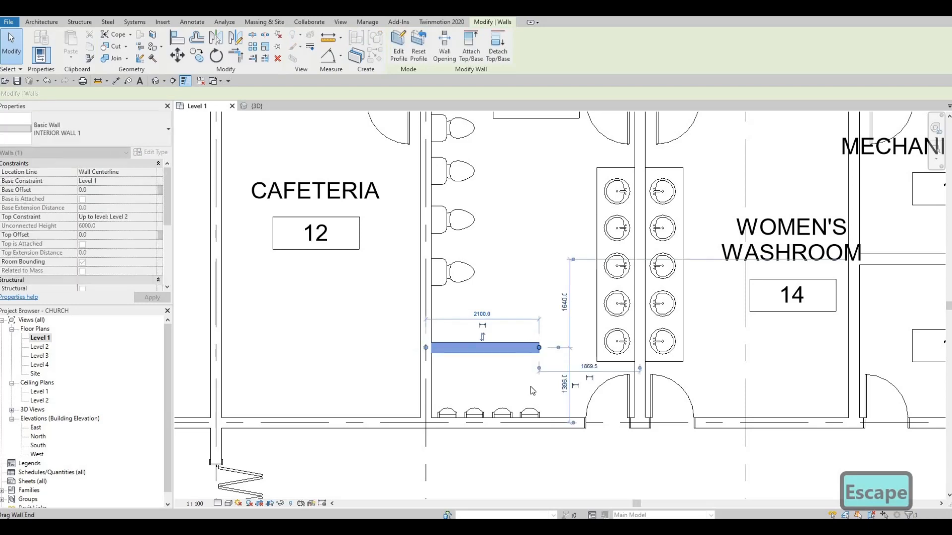
pyautogui.press('Escape')
pyautogui.press('Escape')
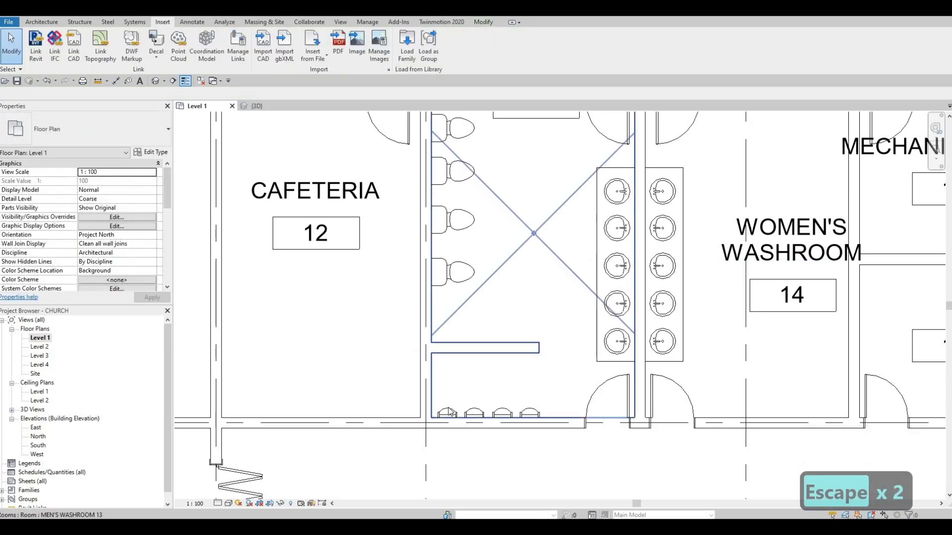
# Move the lowest toilet in Men's Washroom 13 down the Cafeteria-side wall, close to the partition.
pyautogui.keyDown('ctrl'); pyautogui.scroll(5, 453, 382); pyautogui.keyUp('ctrl')
pyautogui.press('Escape')
pyautogui.click(464, 364)
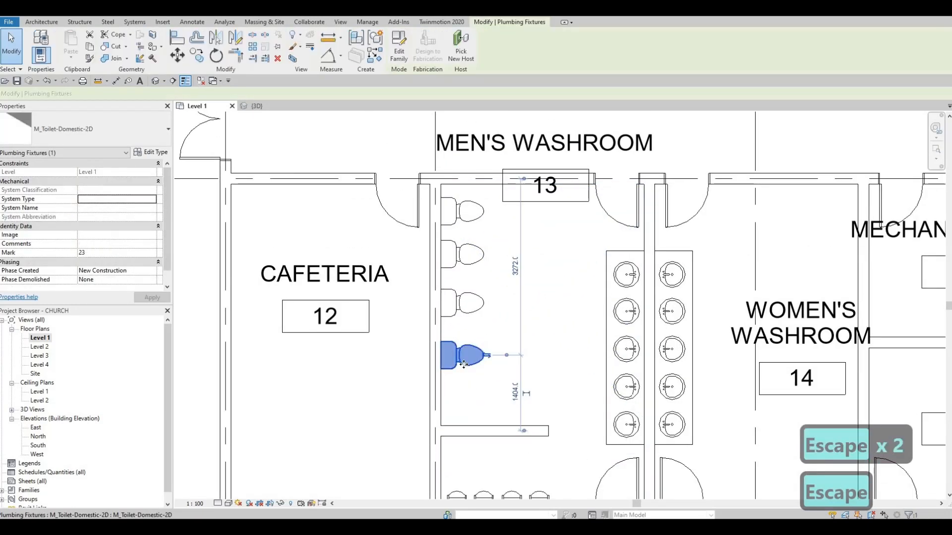
pyautogui.moveTo(464, 365); pyautogui.dragTo(466, 406)
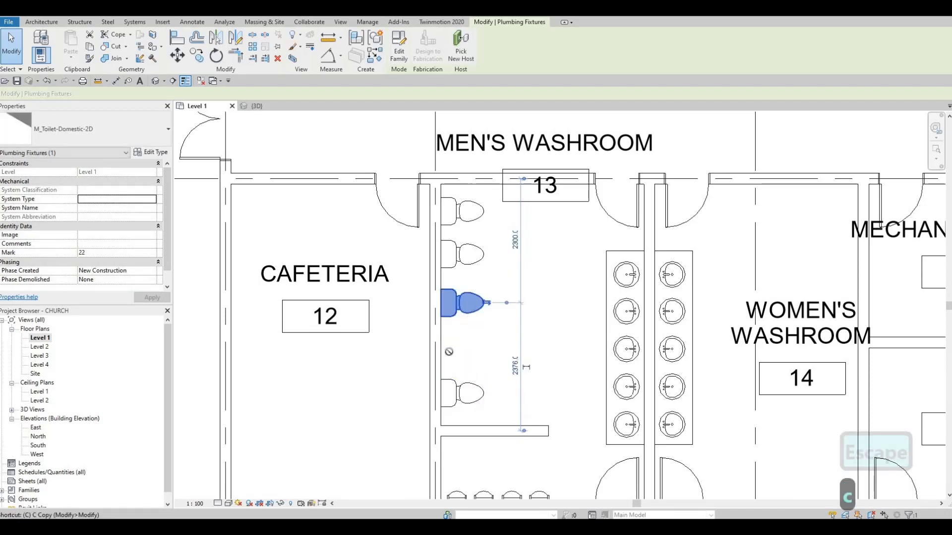
# Place another M_Toilet-Domestic-2D in the gap above the lowest toilet, about 1500 mm from the partition's centerline.
pyautogui.press('c')
pyautogui.press('s')
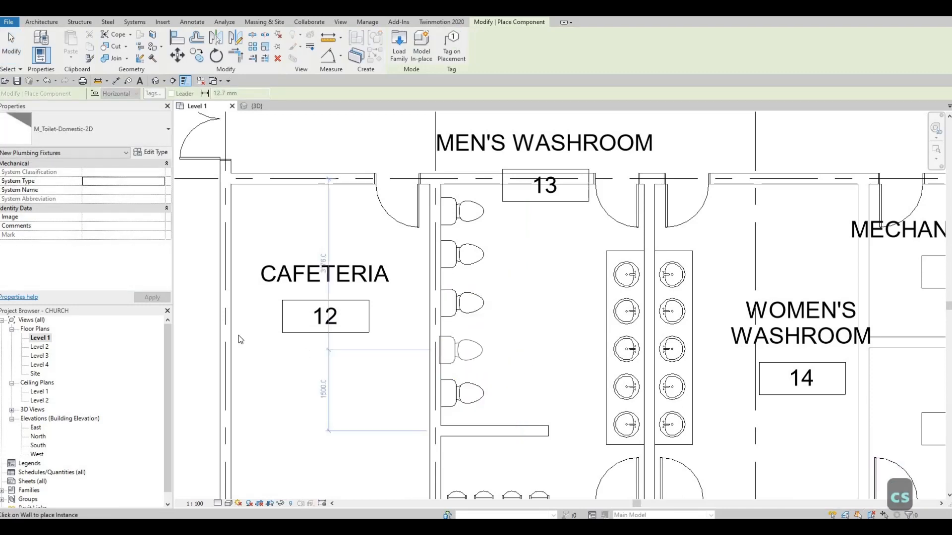
pyautogui.press('Escape')
pyautogui.press('Escape')
pyautogui.press('Escape')
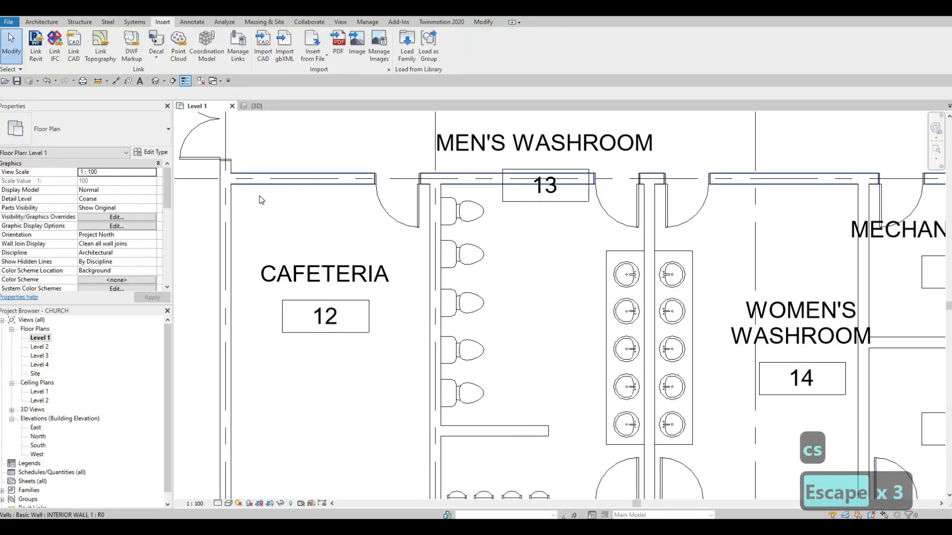
# Duplicate the INTERIOR WALL 1 type of the washrooms' upper wall as a new wall type named TOILET PANEL.
pyautogui.click(258, 179)
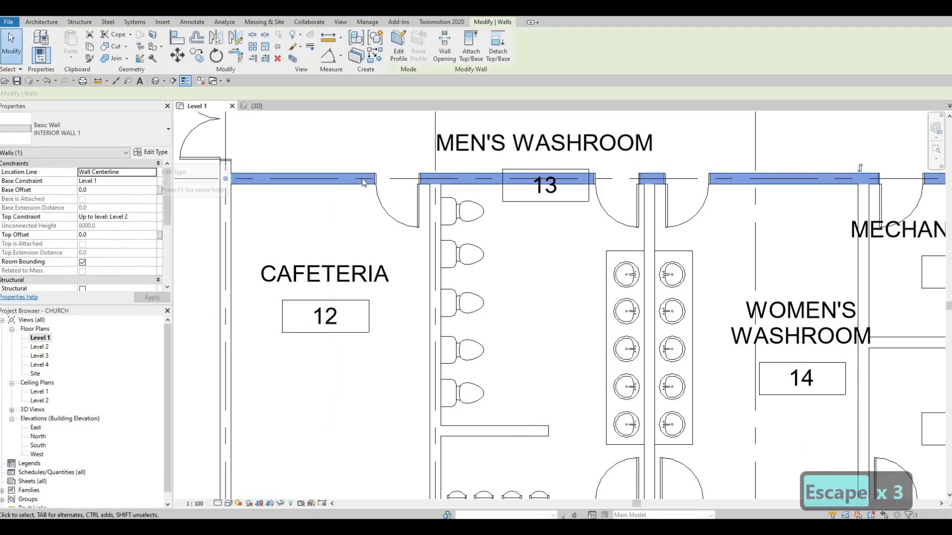
pyautogui.click(150, 152)
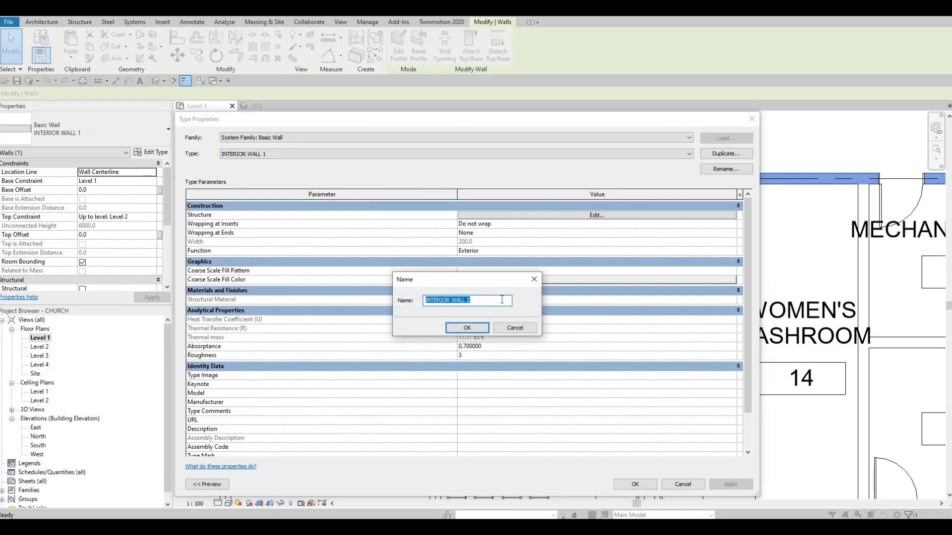
pyautogui.write('T')
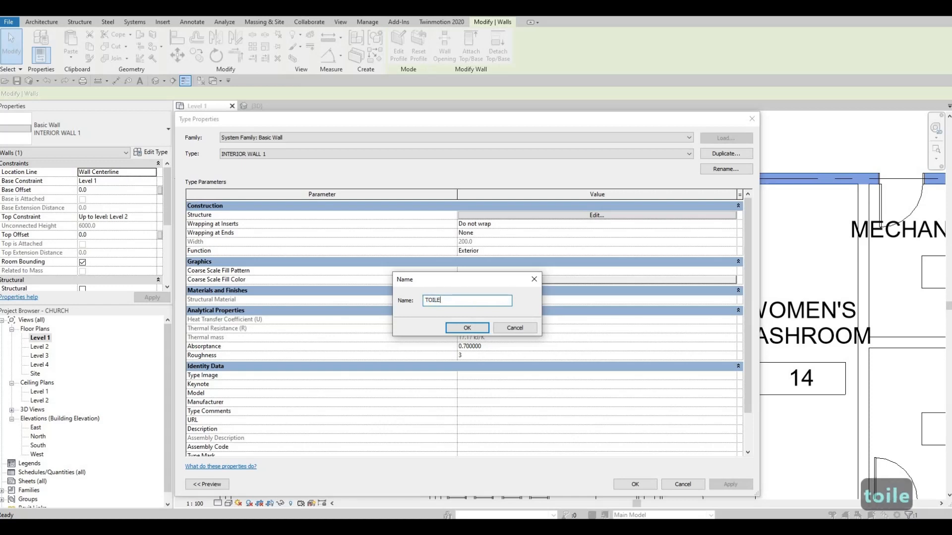
pyautogui.write('OILE')
pyautogui.press('BackSpace')
pyautogui.write('ET')
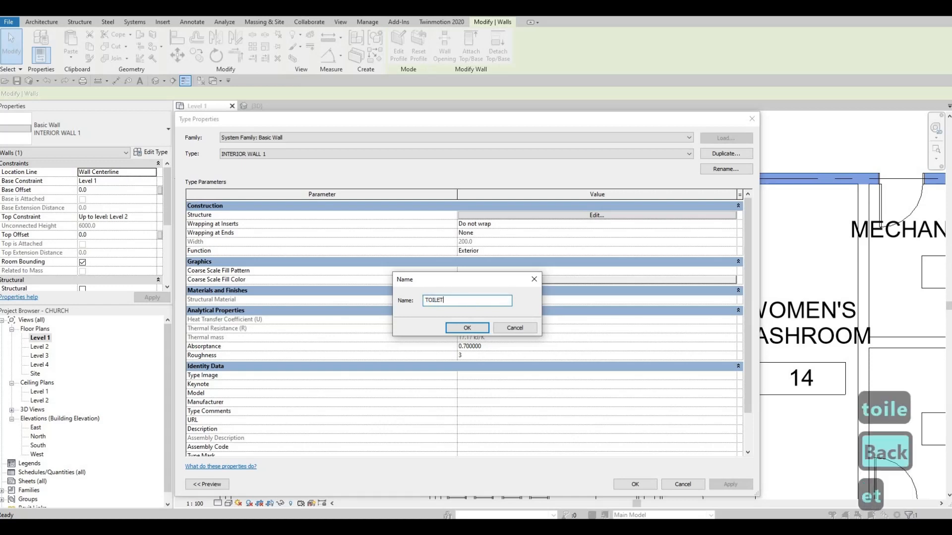
pyautogui.write(' DIVISION')
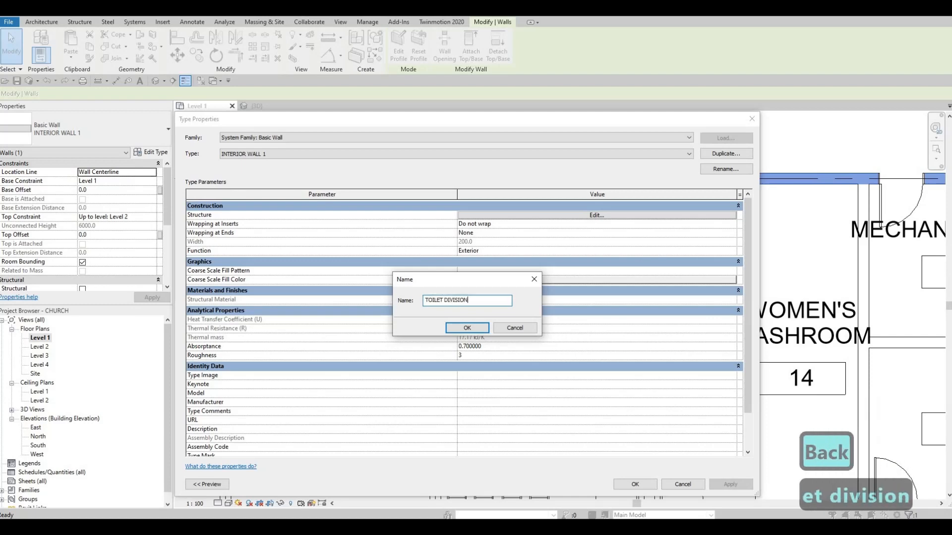
pyautogui.press('BackSpace')
pyautogui.press('BackSpace')
pyautogui.press('BackSpace')
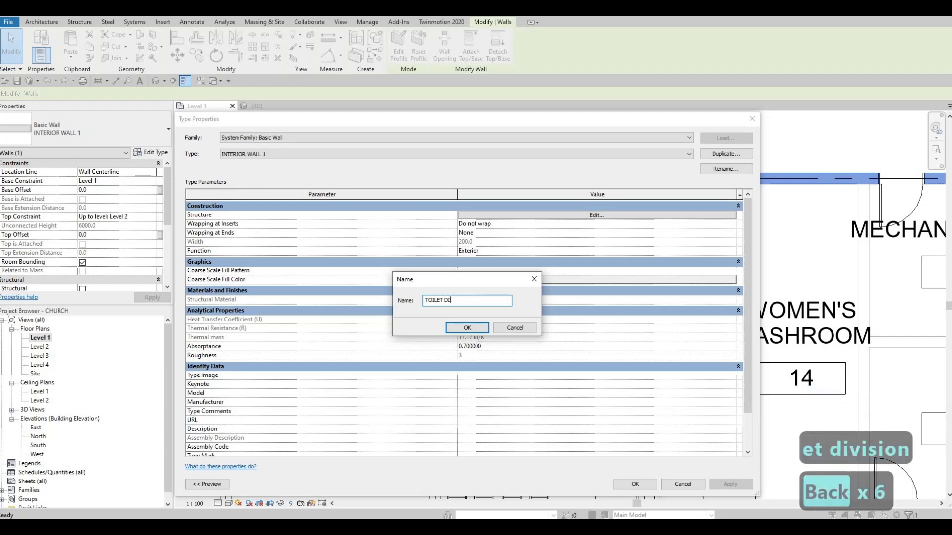
pyautogui.write('PANEL')
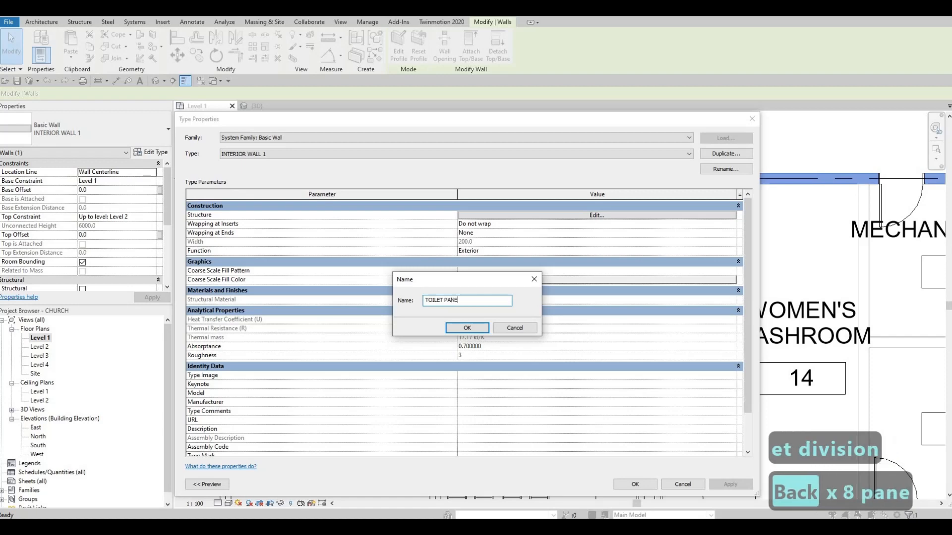
pyautogui.click(474, 327)
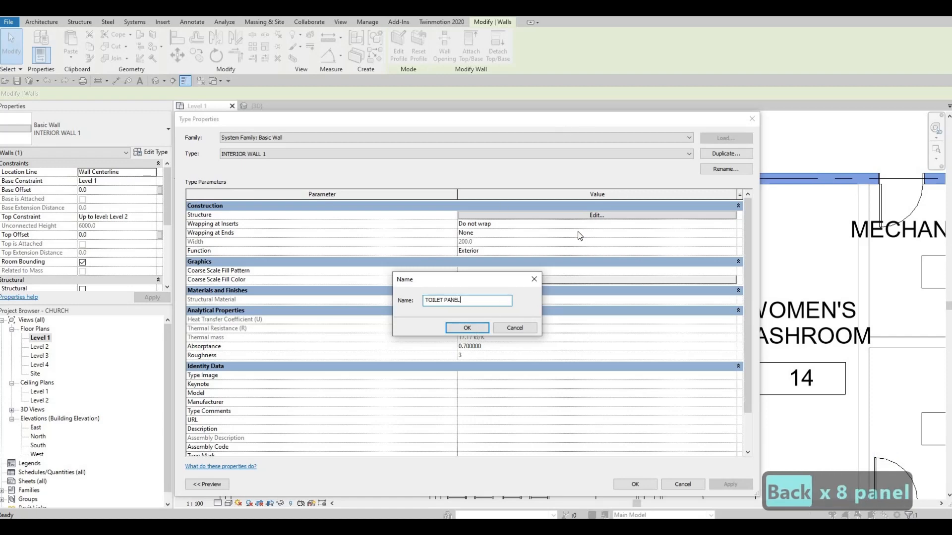
# Set the TOILET PANEL structure layer's thickness to 50 mm and apply the type to the selected upper wall.
pyautogui.click(511, 216)
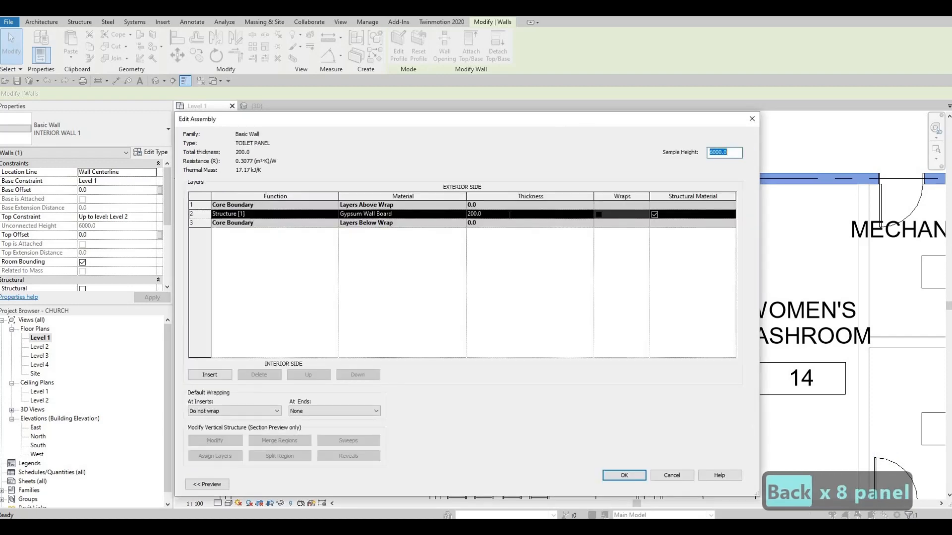
pyautogui.click(509, 214)
pyautogui.write('50')
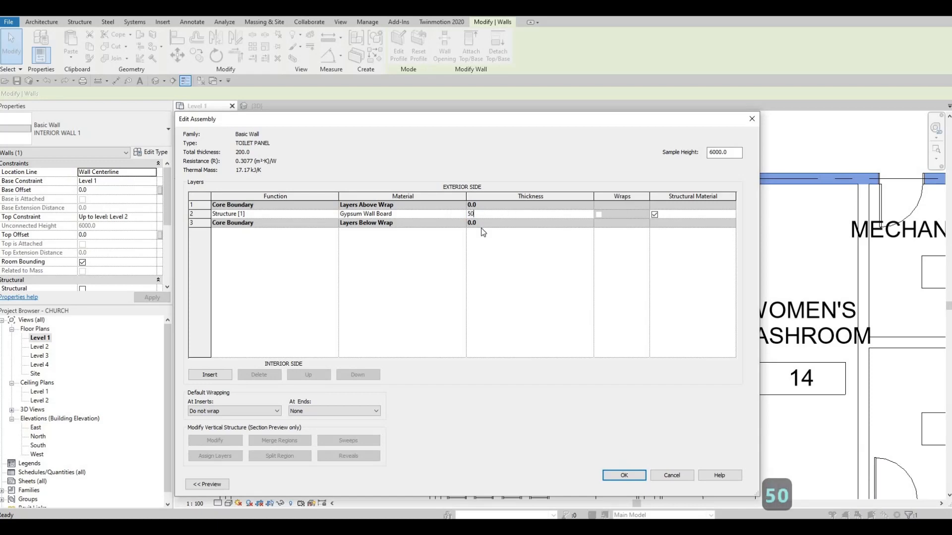
pyautogui.click(625, 475)
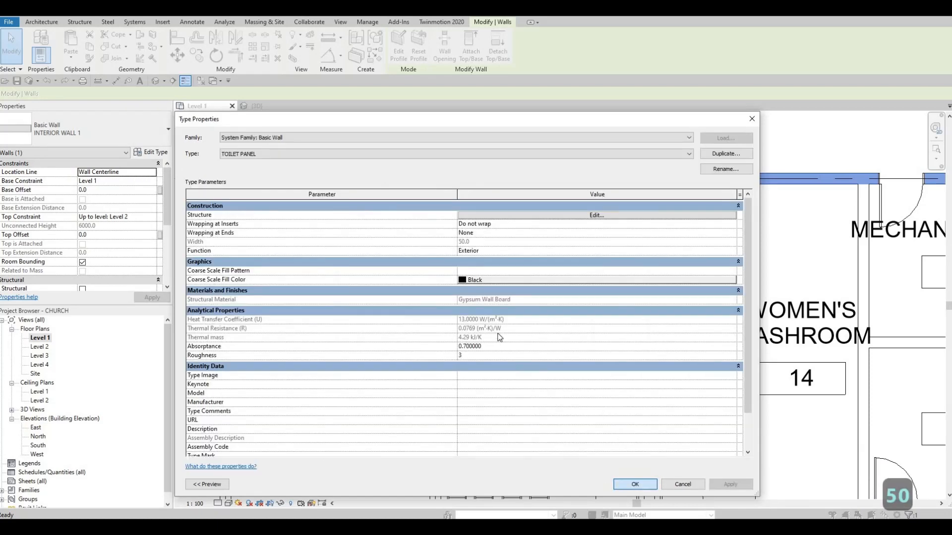
pyautogui.press('Return')
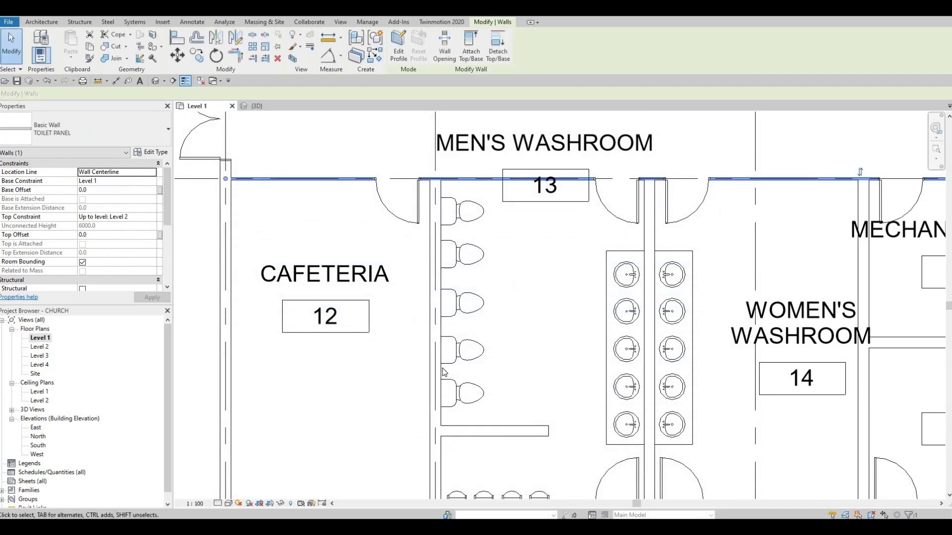
pyautogui.scroll(2, 444, 372)
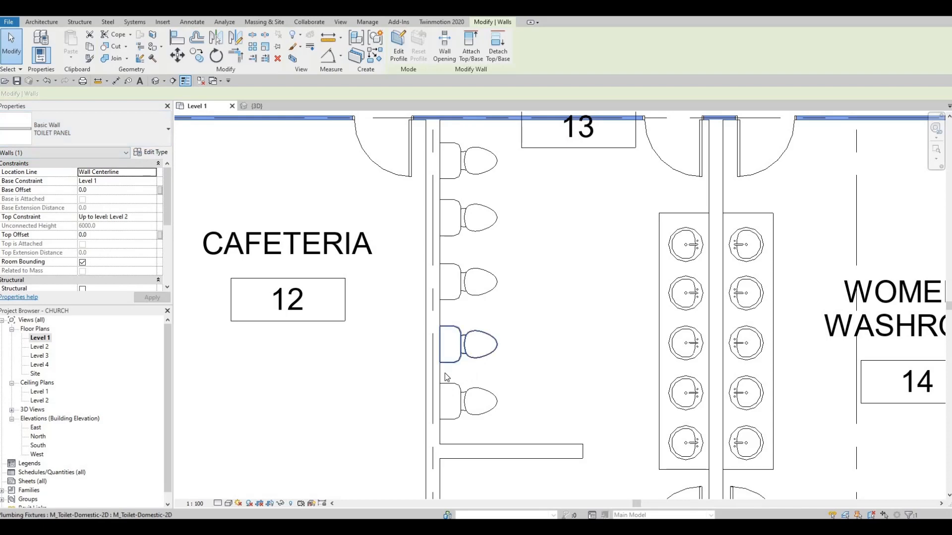
pyautogui.press('Escape')
pyautogui.press('Escape')
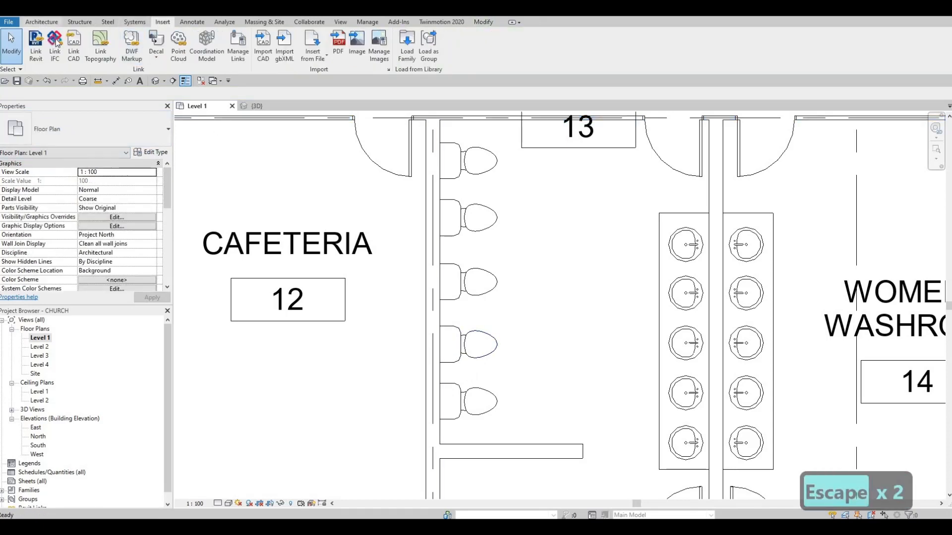
# Draw a horizontal TOILET PANEL wall between the two lowest toilets, starting at the face of the Cafeteria-side wall.
pyautogui.click(42, 21)
pyautogui.click(31, 43)
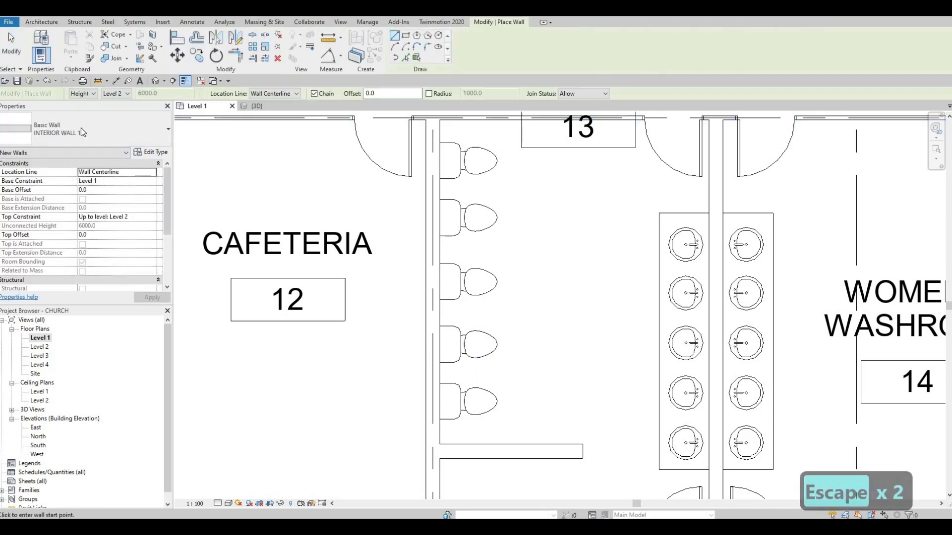
pyautogui.click(67, 132)
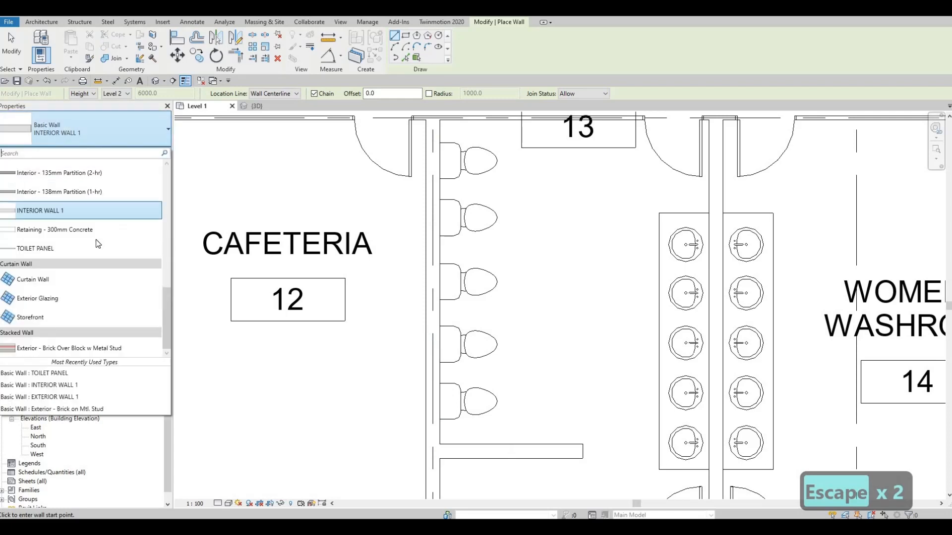
pyautogui.click(85, 248)
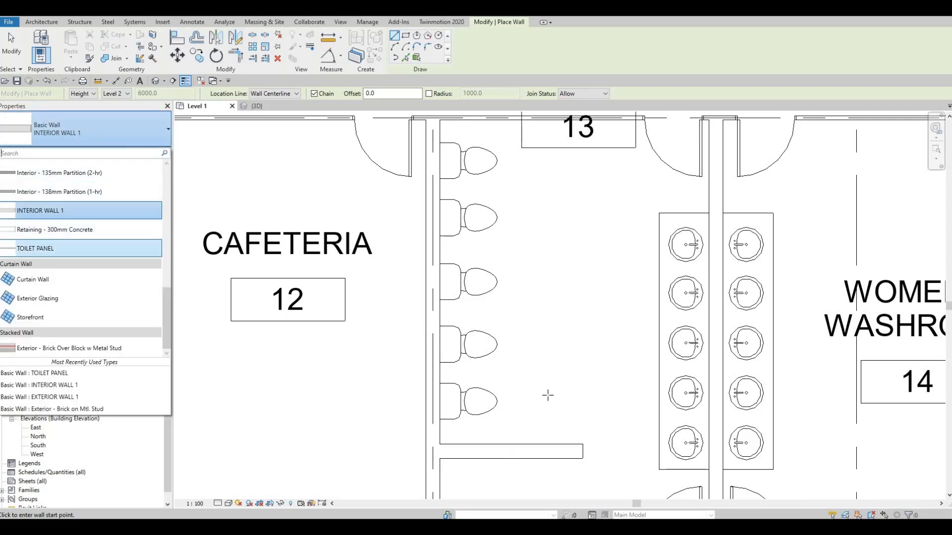
pyautogui.click(439, 373)
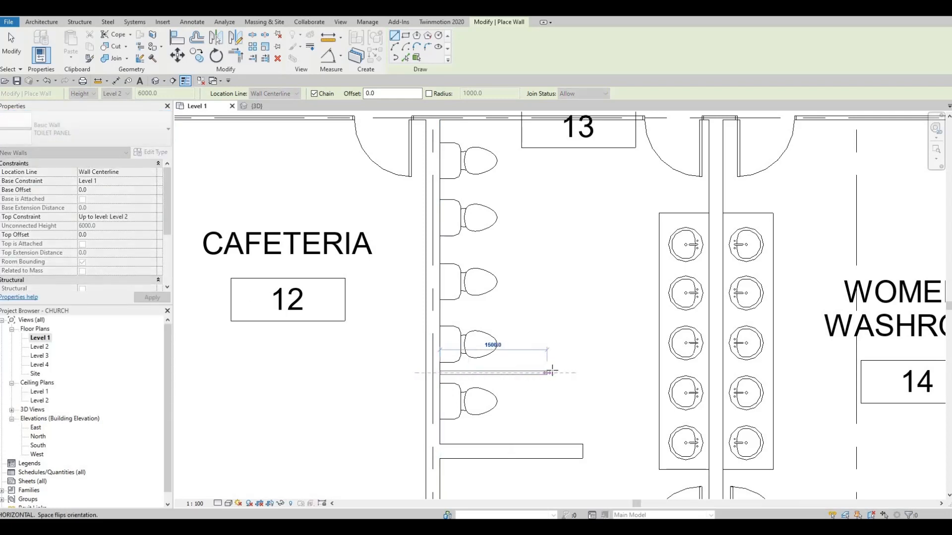
pyautogui.click(553, 383)
pyautogui.press('Escape')
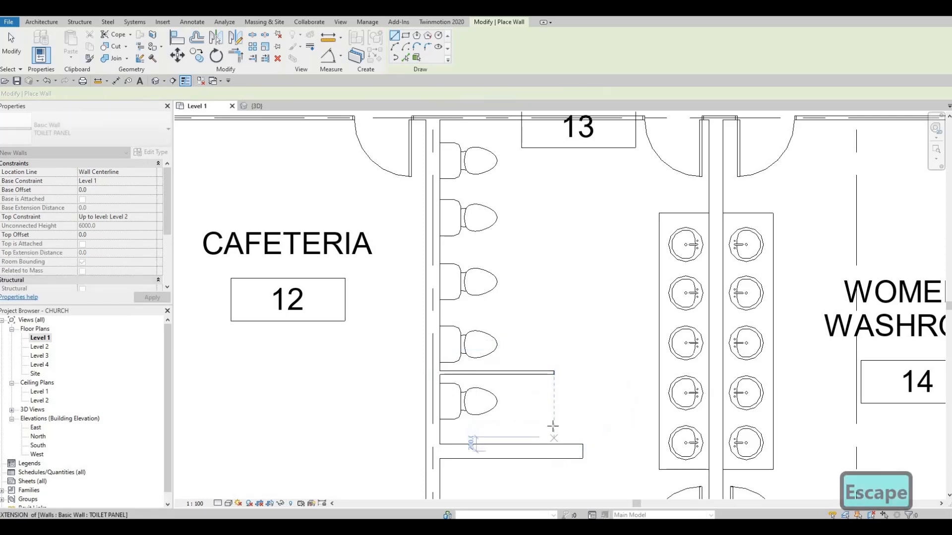
# Draw a vertical TOILET PANEL wall in front of the toilets, from the partition up to the washroom's upper wall.
pyautogui.click(553, 437)
pyautogui.moveTo(530, 278); pyautogui.dragTo(497, 442, button='middle')
pyautogui.click(535, 282)
pyautogui.press('Escape')
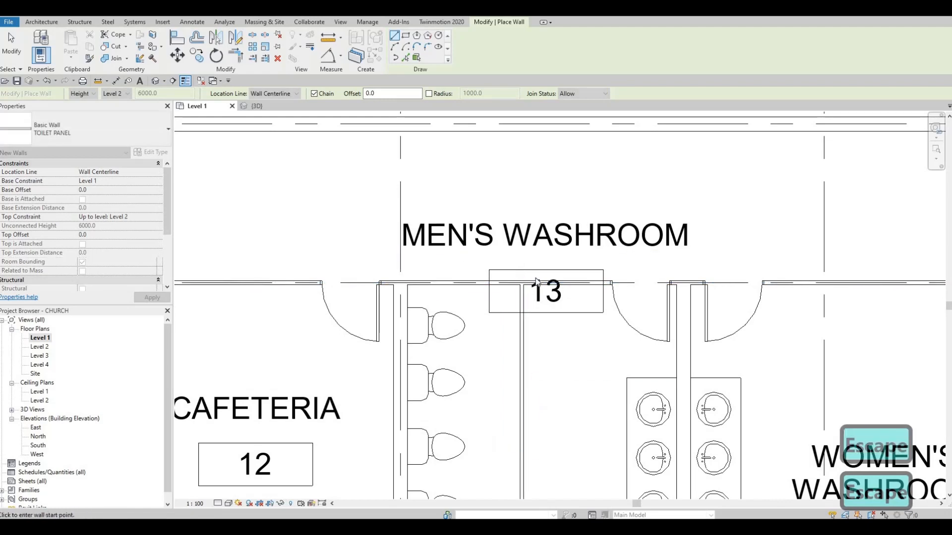
pyautogui.scroll(-2, 536, 281)
pyautogui.press('Escape')
pyautogui.press('Escape')
# Nudge the vertical toilet panel two increments toward the sinks.
pyautogui.click(537, 283)
pyautogui.press('Right')
pyautogui.press('Right')
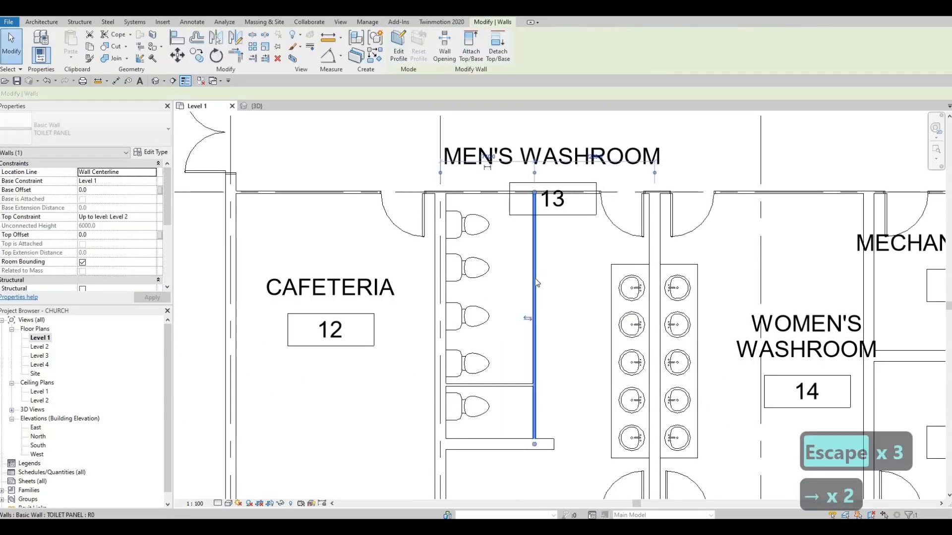
# Nudge the vertical toilet panel four more increments toward the sinks.
pyautogui.press('Right')
pyautogui.press('Right')
pyautogui.press('Right')
pyautogui.press('Right')
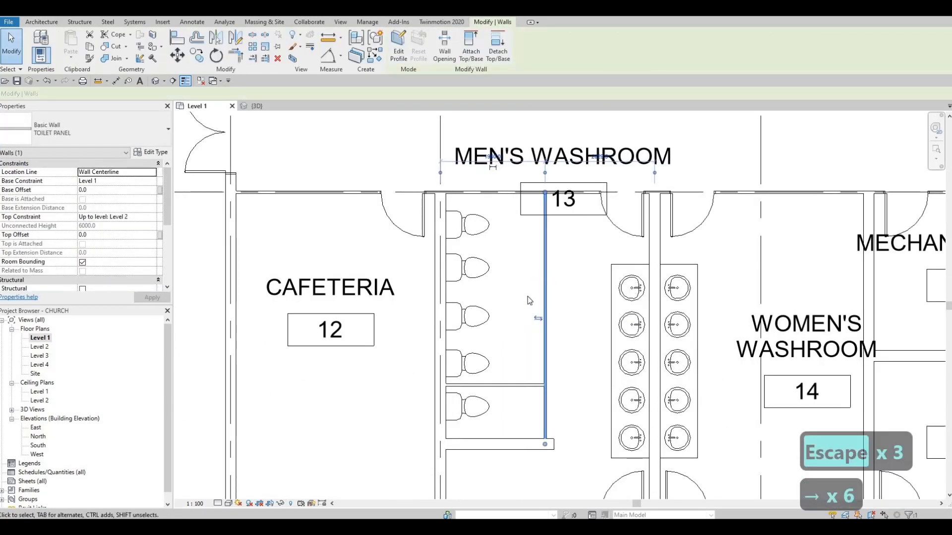
pyautogui.press('Escape')
# Nudge the lowest toilet four increments down toward the partition wall below it.
pyautogui.click(498, 391)
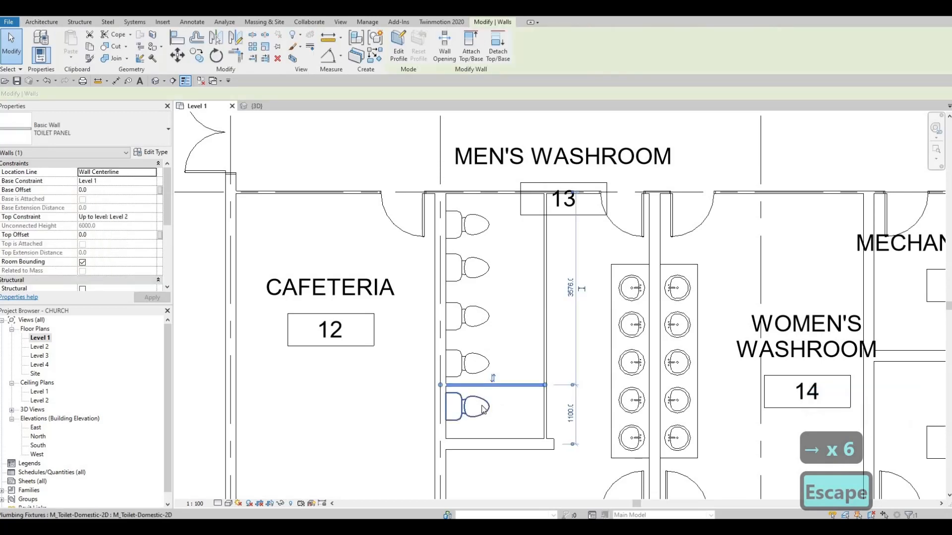
pyautogui.click(483, 409)
pyautogui.press('Down')
pyautogui.press('Down')
pyautogui.press('Down')
pyautogui.press('Down')
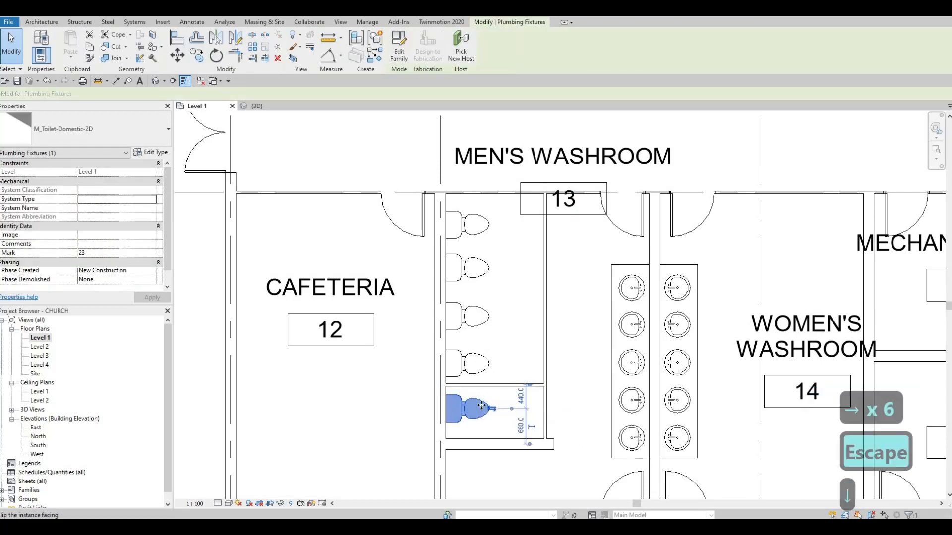
# Nudge the horizontal toilet panel above the lowest toilet three increments down.
pyautogui.click(501, 386)
pyautogui.press('Down')
pyautogui.press('Down')
pyautogui.press('Down')
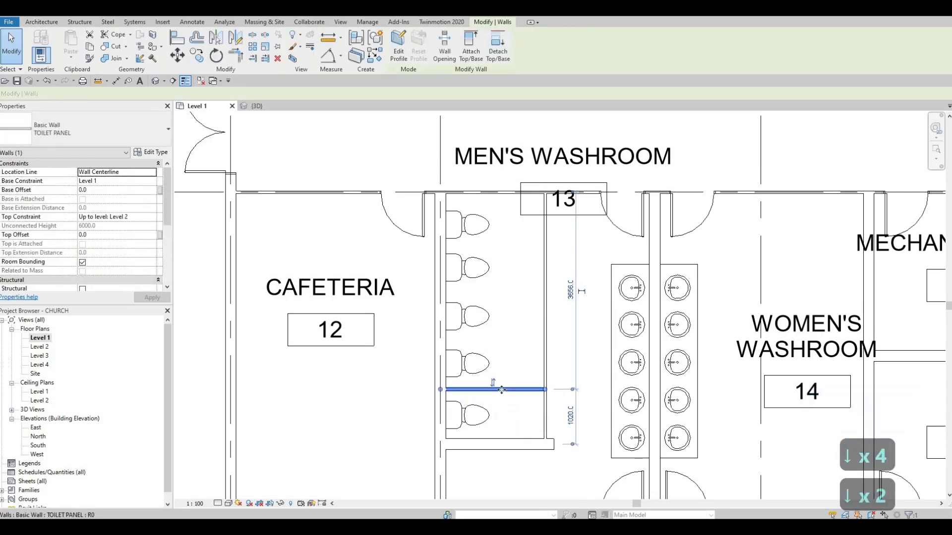
pyautogui.press('Escape')
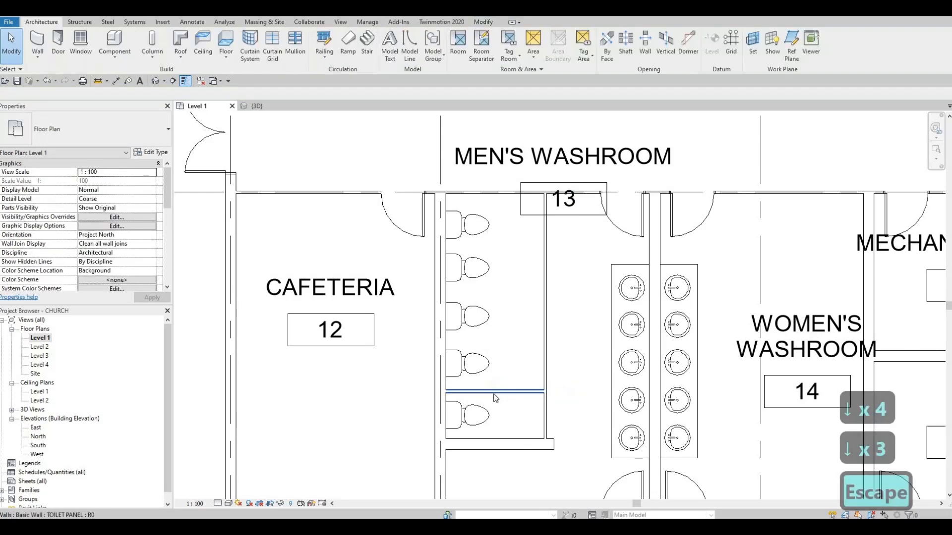
pyautogui.click(496, 397)
pyautogui.press('c')
pyautogui.press('o')
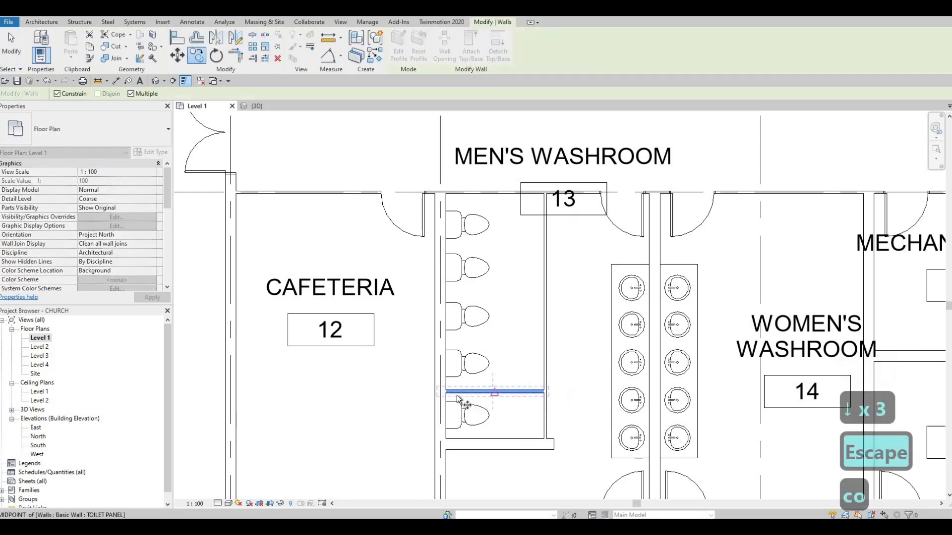
pyautogui.press('Escape')
pyautogui.press('Escape')
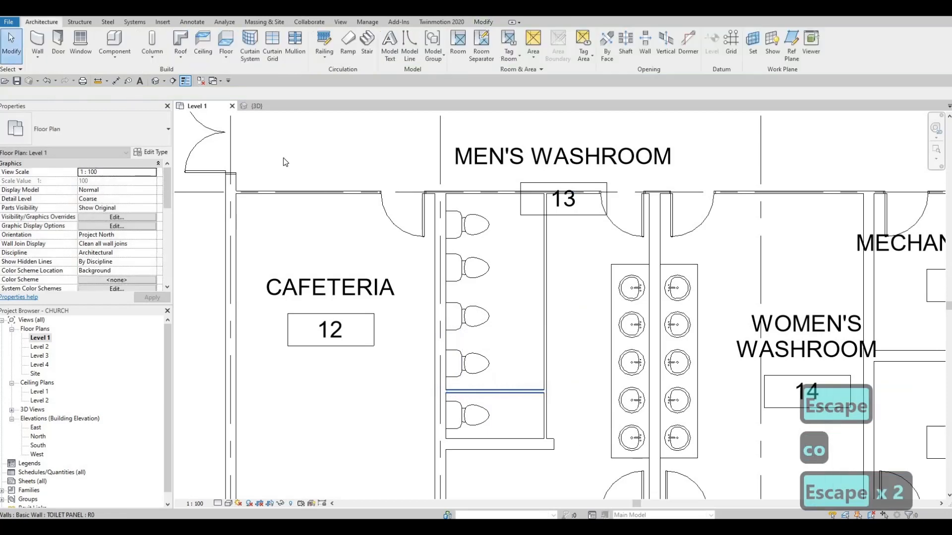
# Copy the horizontal toilet panel upward three times, about 905 mm apart, so each toilet in the men's washroom has its own stall.
pyautogui.click(446, 391)
pyautogui.scroll(2, 445, 382)
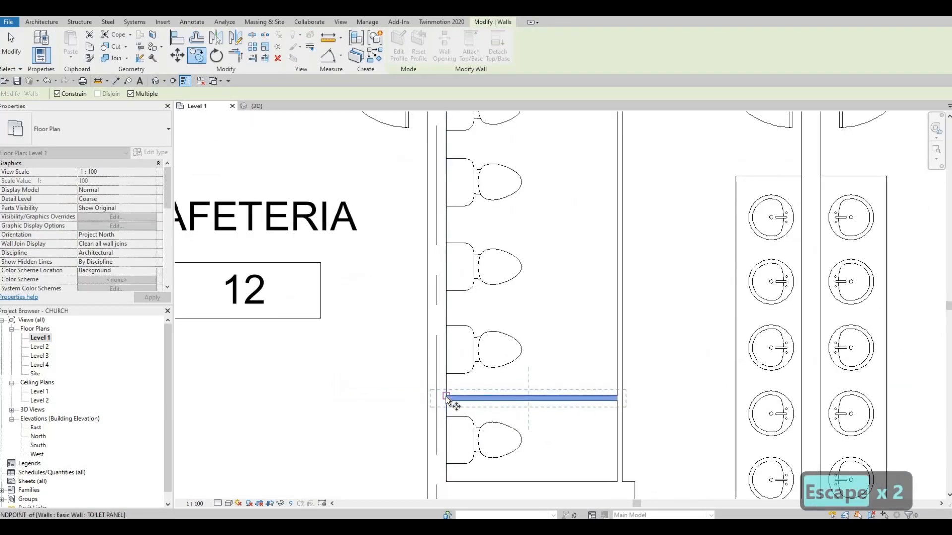
pyautogui.click(447, 402)
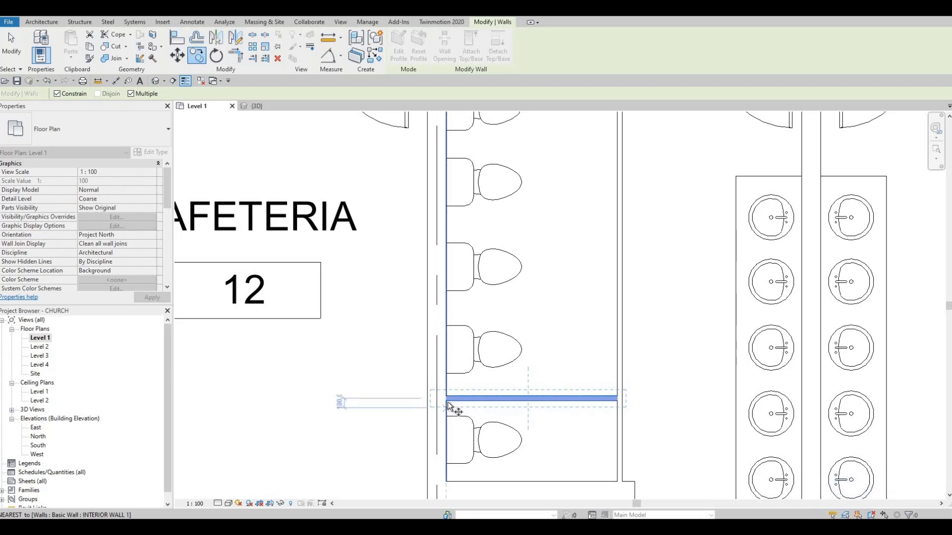
pyautogui.click(446, 480)
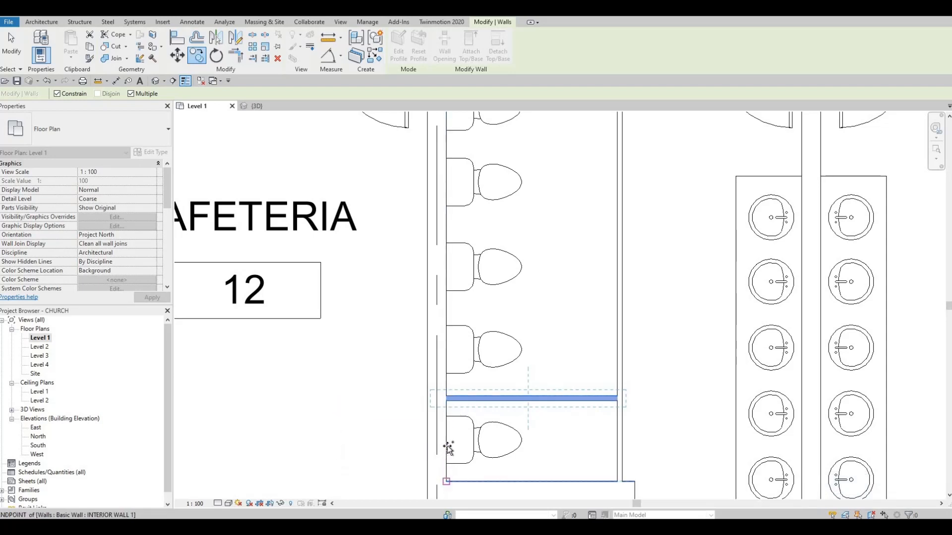
pyautogui.click(447, 397)
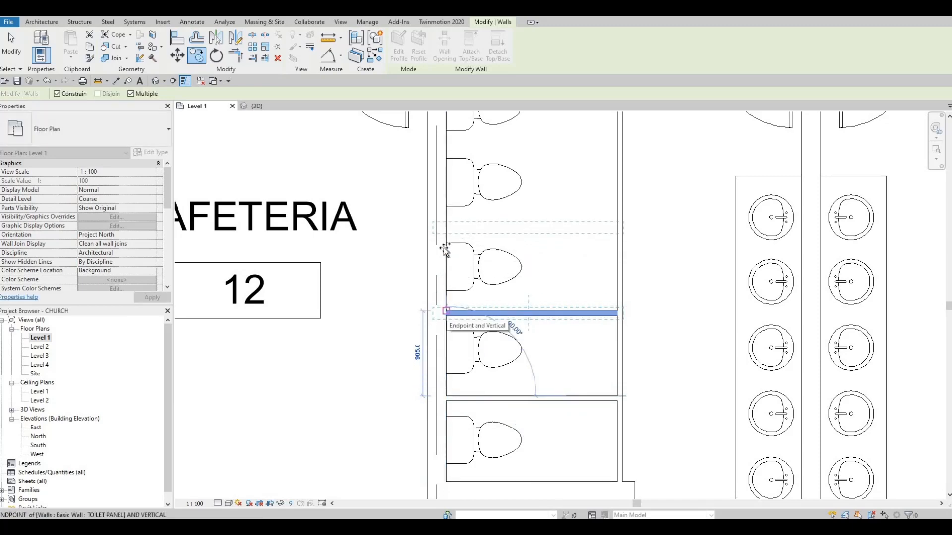
pyautogui.click(447, 313)
pyautogui.click(443, 228)
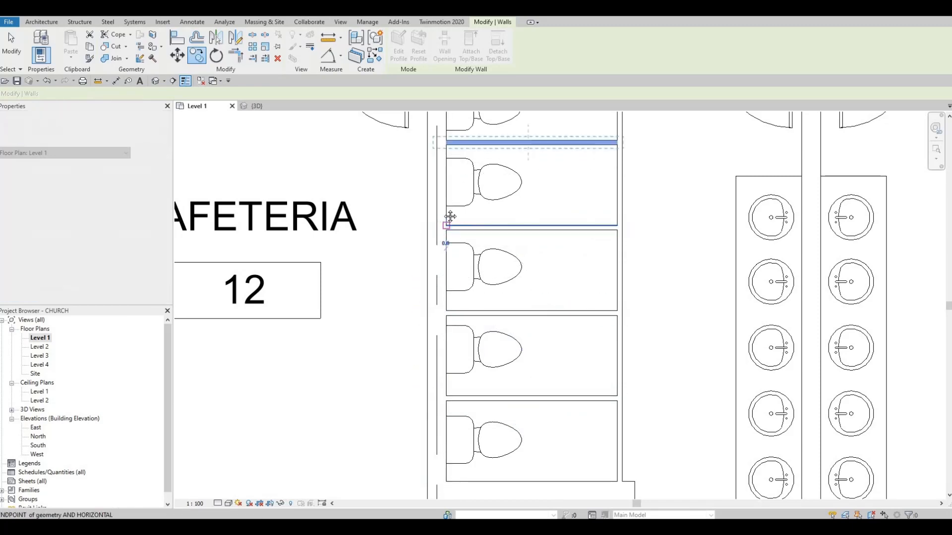
pyautogui.moveTo(483, 112); pyautogui.dragTo(481, 223, button='middle')
pyautogui.press('Escape')
pyautogui.press('Escape')
pyautogui.press('Escape')
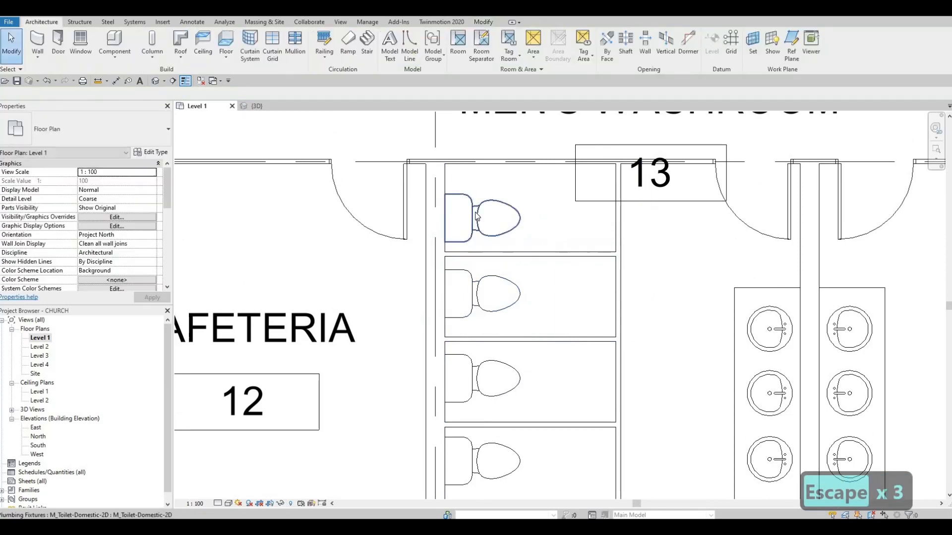
# Nudge the uppermost toilet three increments up toward the washroom's upper wall.
pyautogui.click(475, 212)
pyautogui.press('Up')
pyautogui.press('Up')
pyautogui.press('Up')
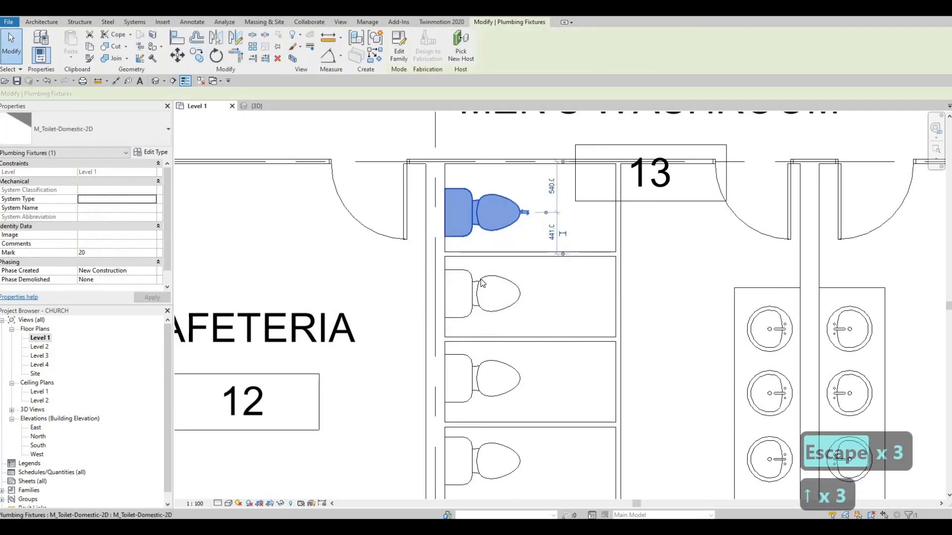
# Nudge the fourth toilet from the top downward to centre it between its stall panels.
pyautogui.click(496, 317)
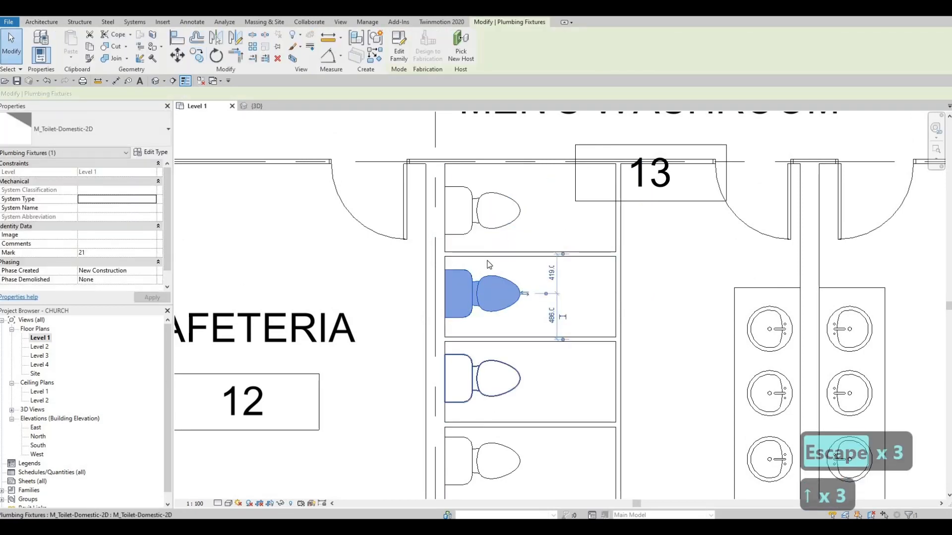
pyautogui.moveTo(494, 377); pyautogui.dragTo(485, 312, button='middle')
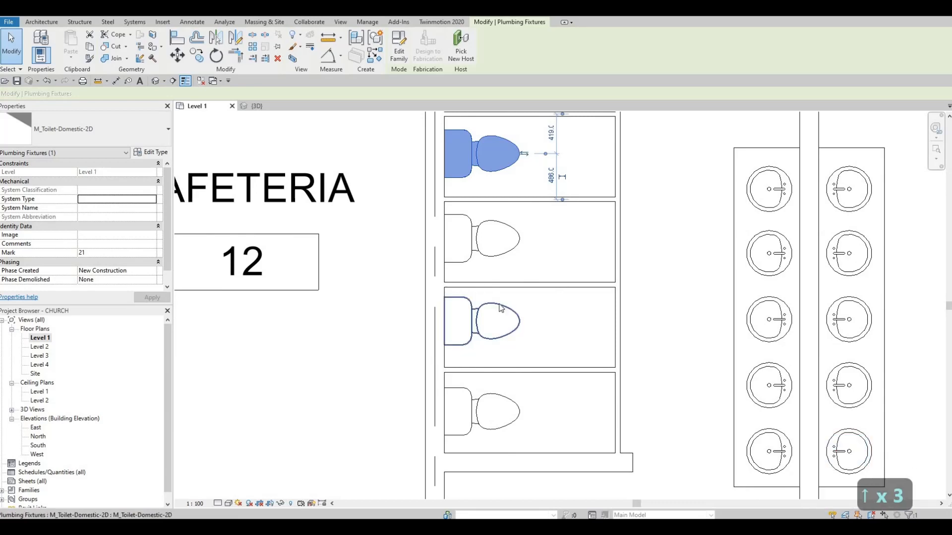
pyautogui.click(483, 310)
pyautogui.press('Up')
pyautogui.press('Up')
pyautogui.press('Down')
pyautogui.press('Down')
pyautogui.press('Down')
pyautogui.scroll(-2, 495, 318)
pyautogui.scroll(-1, 493, 330)
pyautogui.press('Escape')
pyautogui.press('Escape')
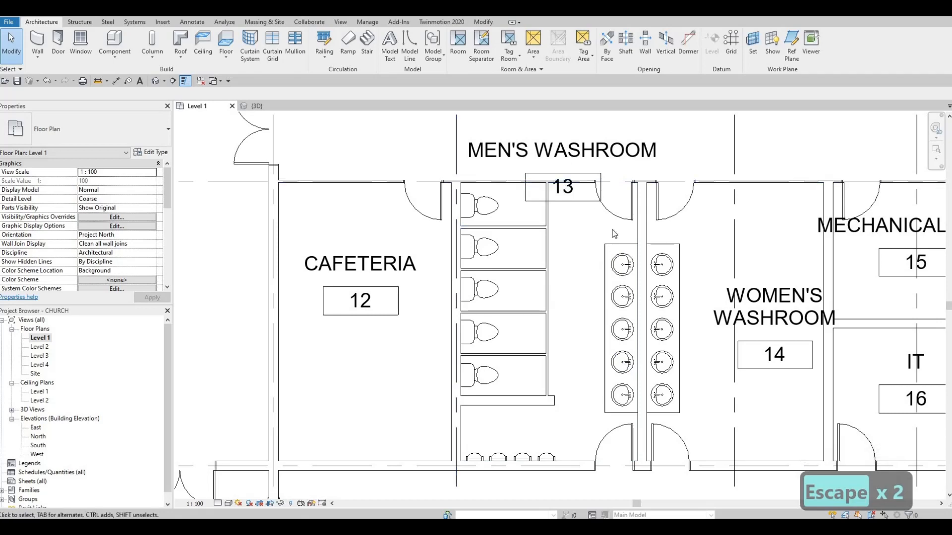
pyautogui.press('Escape')
pyautogui.press('Escape')
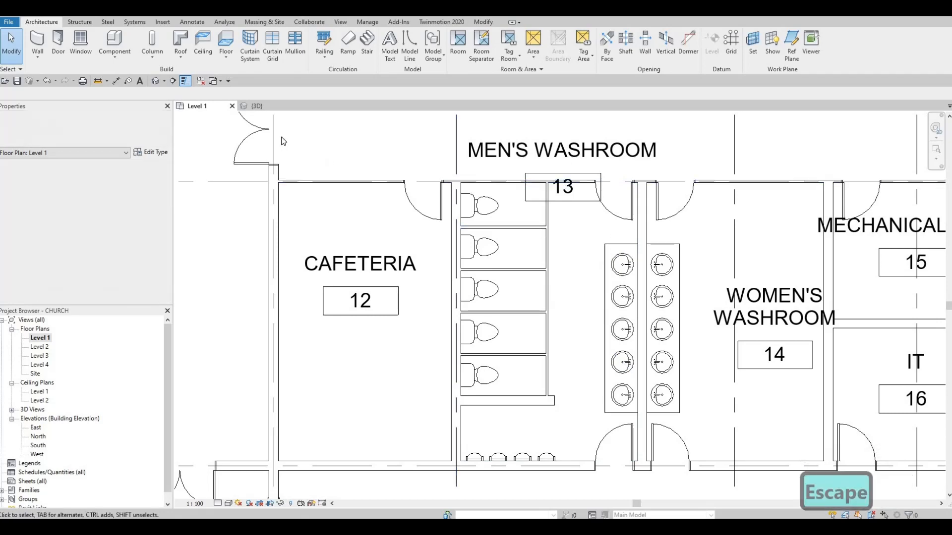
# Place five M_Door-Interior-Single-2_Panel-Wood 600 x 2000mm doors in the vertical toilet panel, one per stall, swinging into the stalls.
pyautogui.click(58, 41)
pyautogui.click(82, 127)
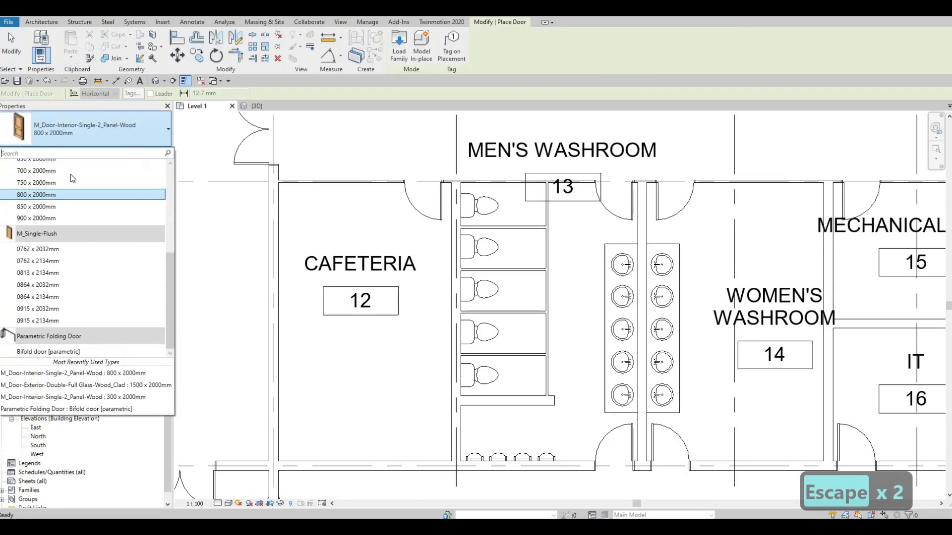
pyautogui.scroll(2, 73, 180)
pyautogui.click(68, 195)
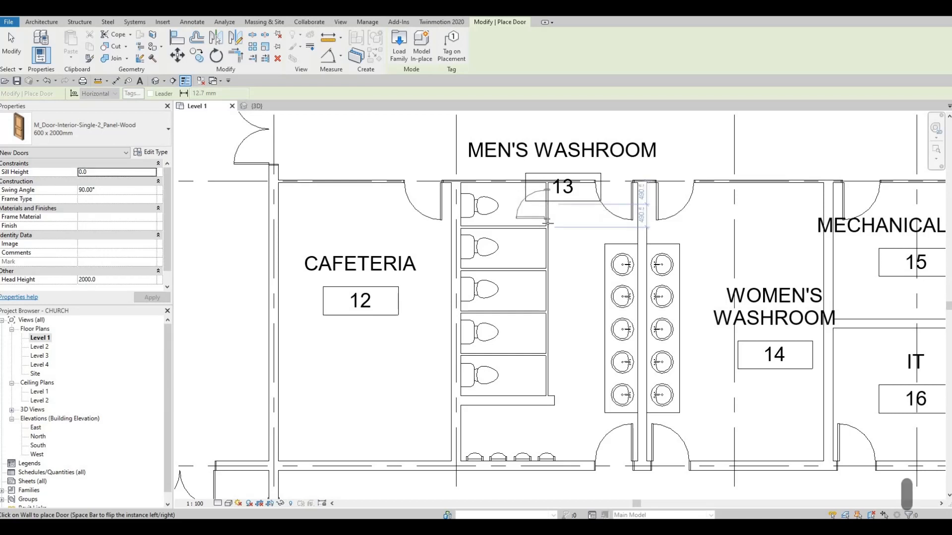
pyautogui.click(547, 204)
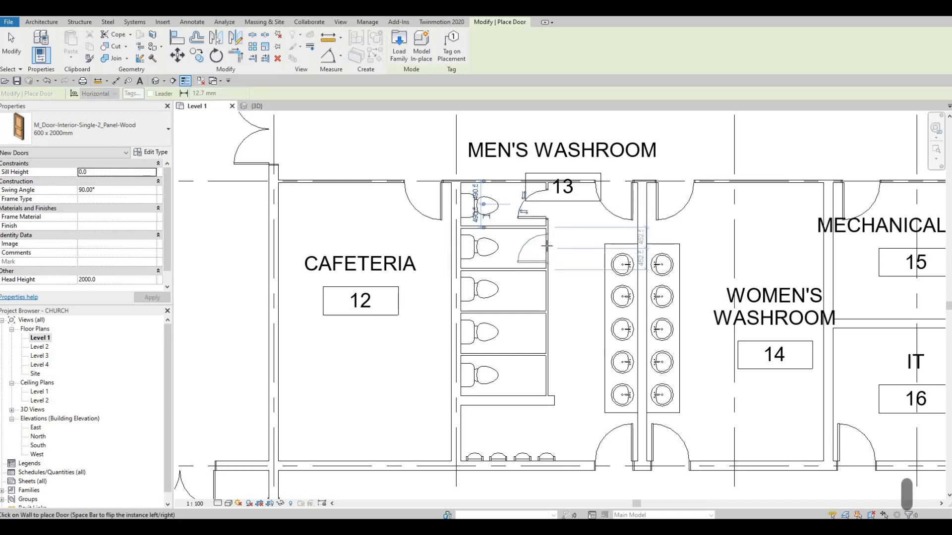
pyautogui.click(547, 246)
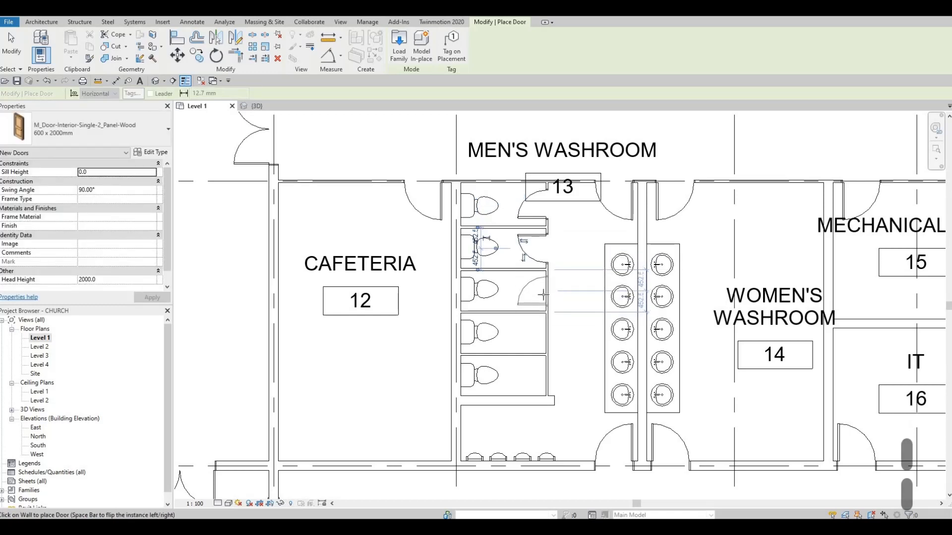
pyautogui.click(543, 295)
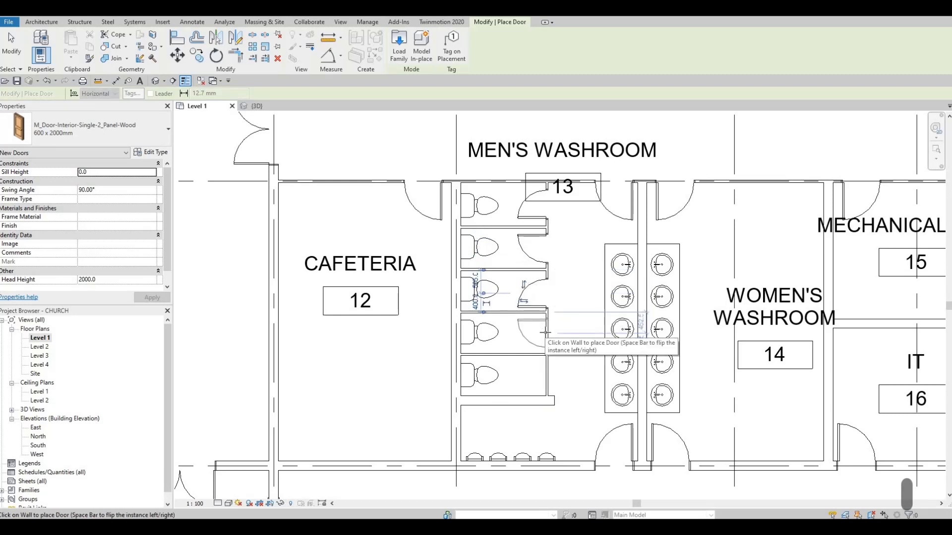
pyautogui.click(546, 332)
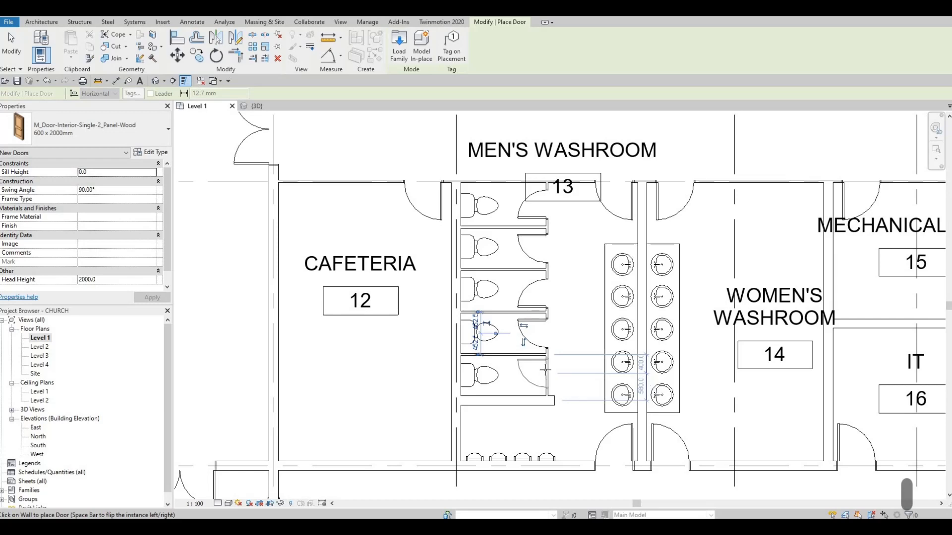
pyautogui.click(545, 374)
pyautogui.press('Escape')
pyautogui.press('Escape')
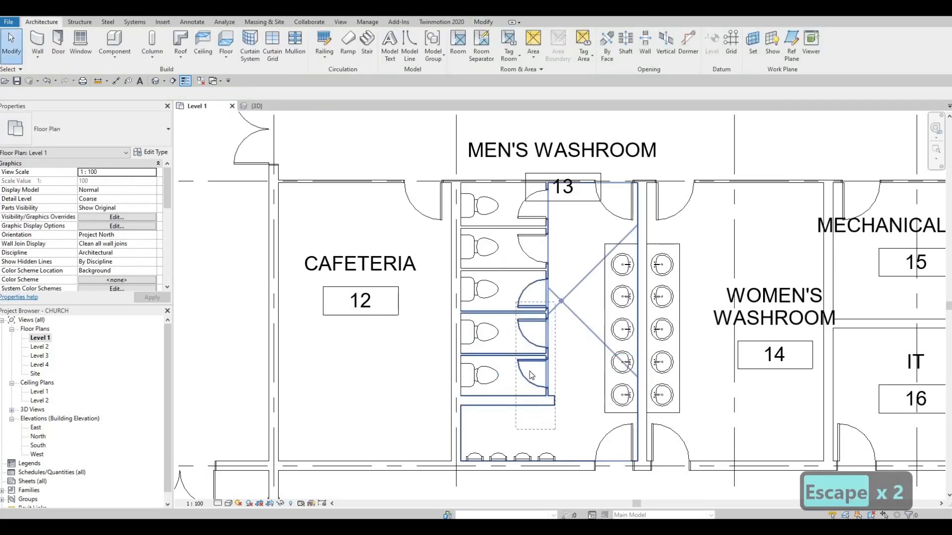
pyautogui.press('Escape')
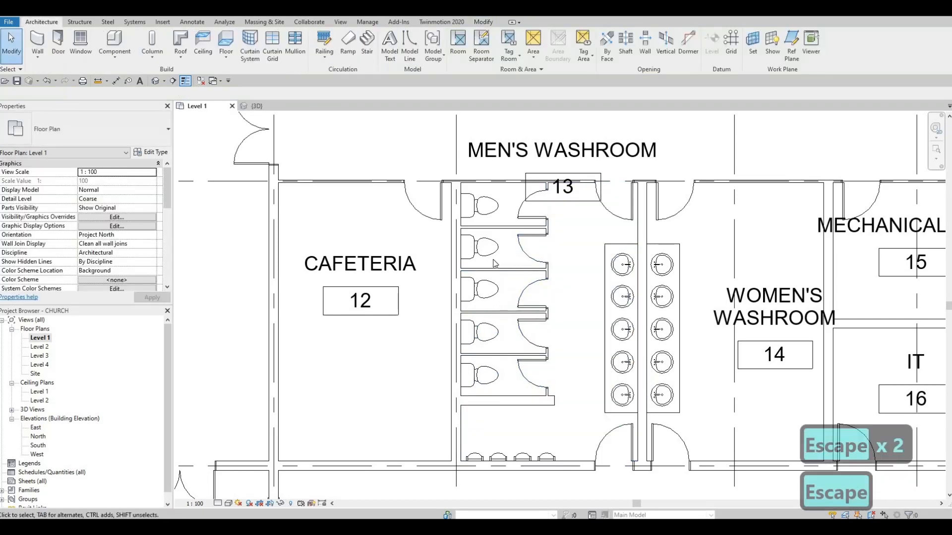
# Mirror a copy of the men's toilets, stall panels, stall doors and partition wall into the Women's Washroom about the wall between the washrooms.
pyautogui.click(479, 208)
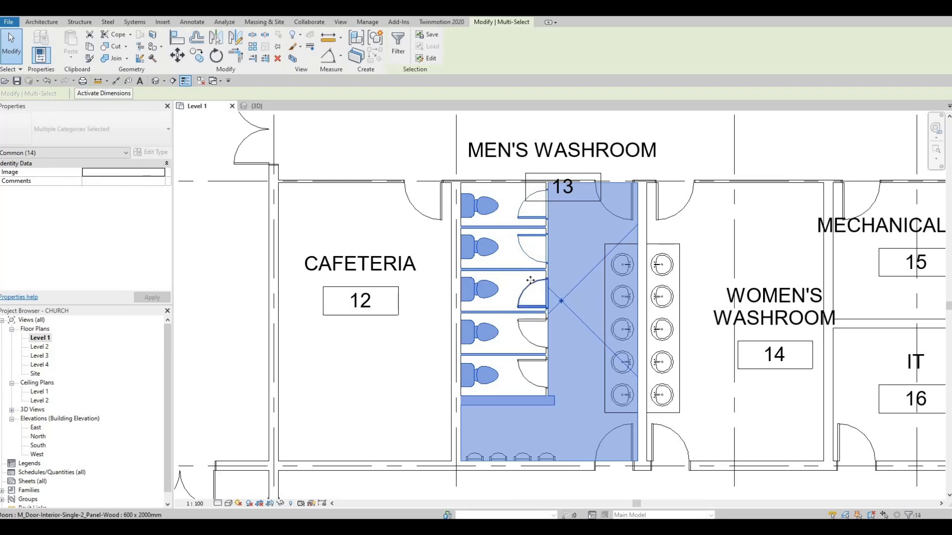
pyautogui.keyDown('ctrl'); pyautogui.click(531, 373); pyautogui.keyUp('ctrl')
pyautogui.keyDown('ctrl'); pyautogui.click(571, 288); pyautogui.keyUp('ctrl')
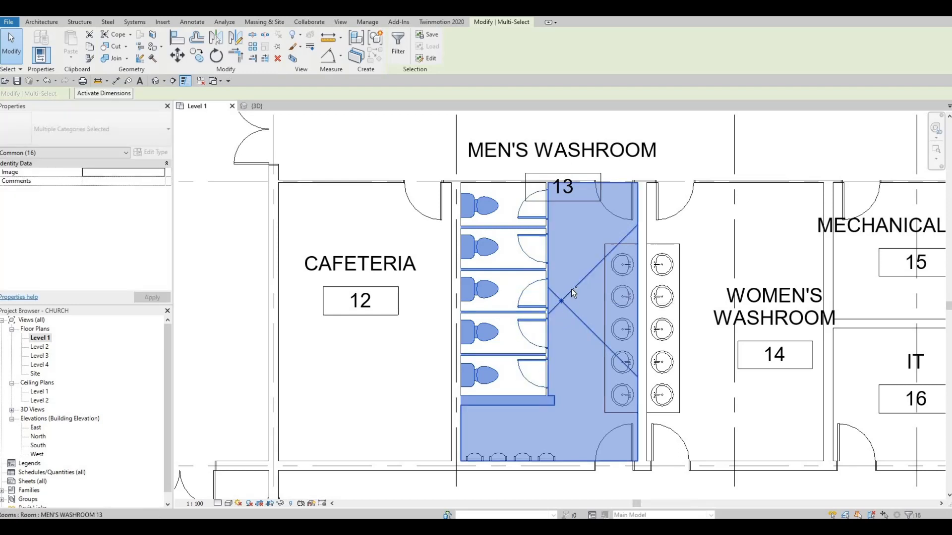
pyautogui.keyDown('shift'); pyautogui.click(586, 308); pyautogui.keyUp('shift')
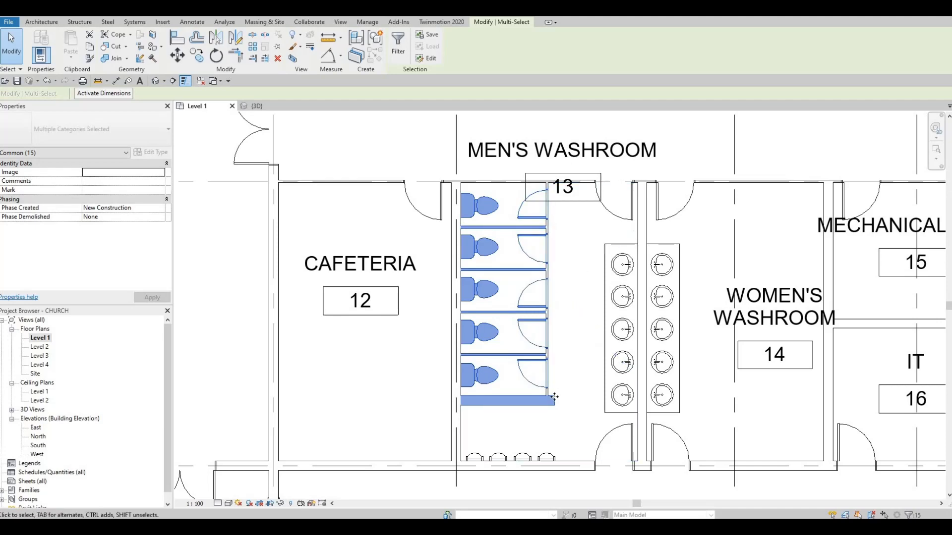
pyautogui.keyDown('ctrl'); pyautogui.click(544, 401); pyautogui.keyUp('ctrl')
pyautogui.scroll(5, 544, 400)
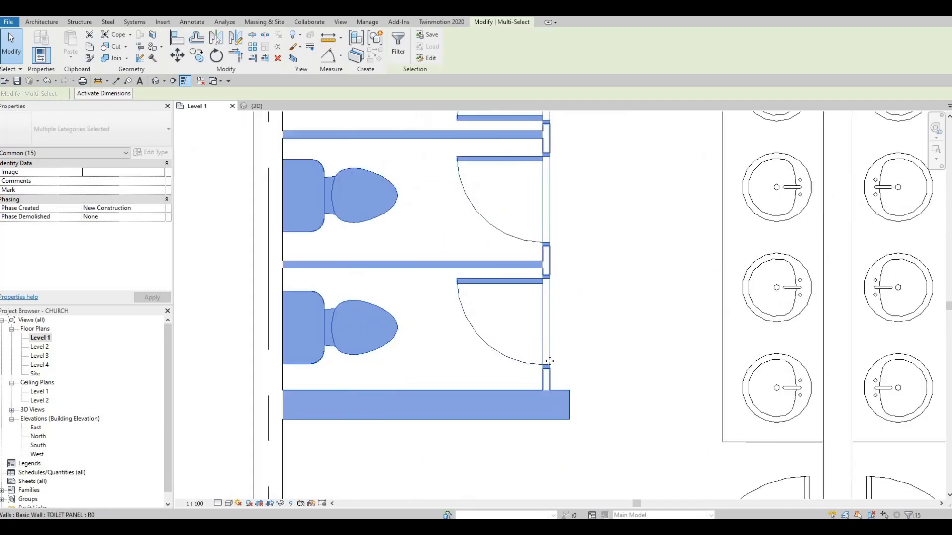
pyautogui.scroll(-5, 547, 361)
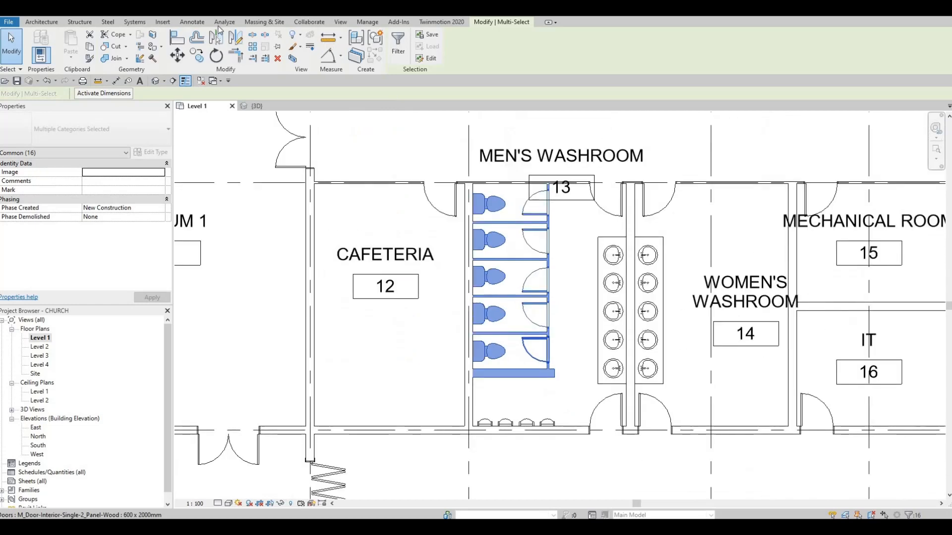
pyautogui.press('m')
pyautogui.press('m')
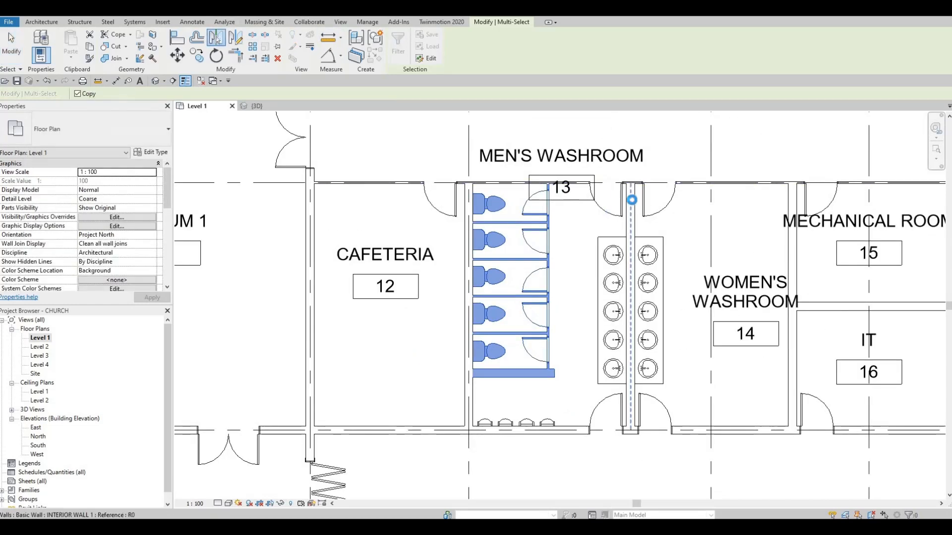
pyautogui.click(633, 204)
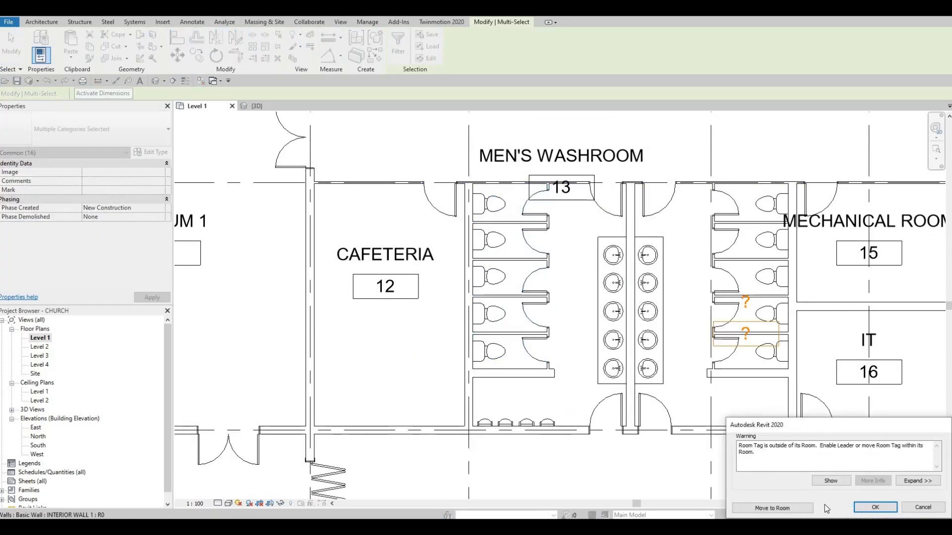
pyautogui.click(875, 507)
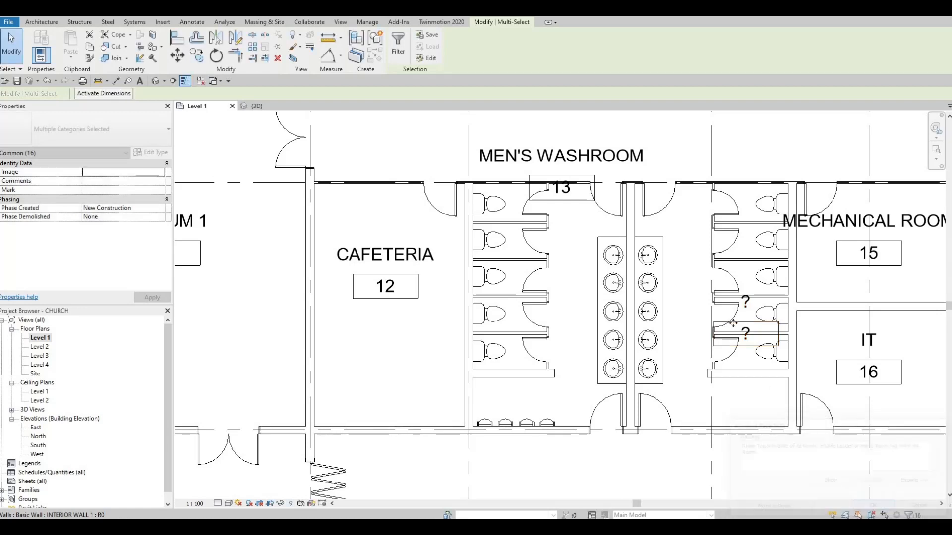
pyautogui.press('Escape')
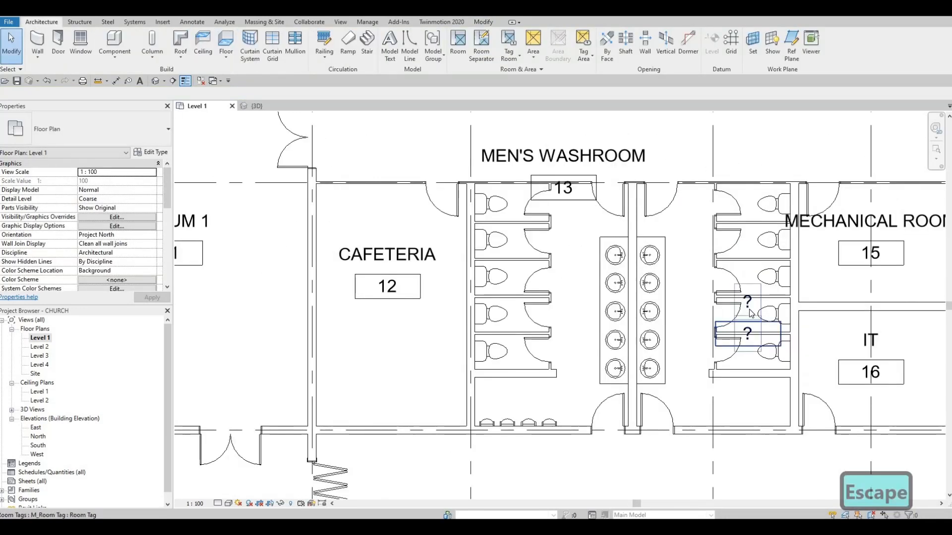
# Delete the displaced question-mark room tag and the room left inside the Women's Washroom's middle stall.
pyautogui.click(750, 313)
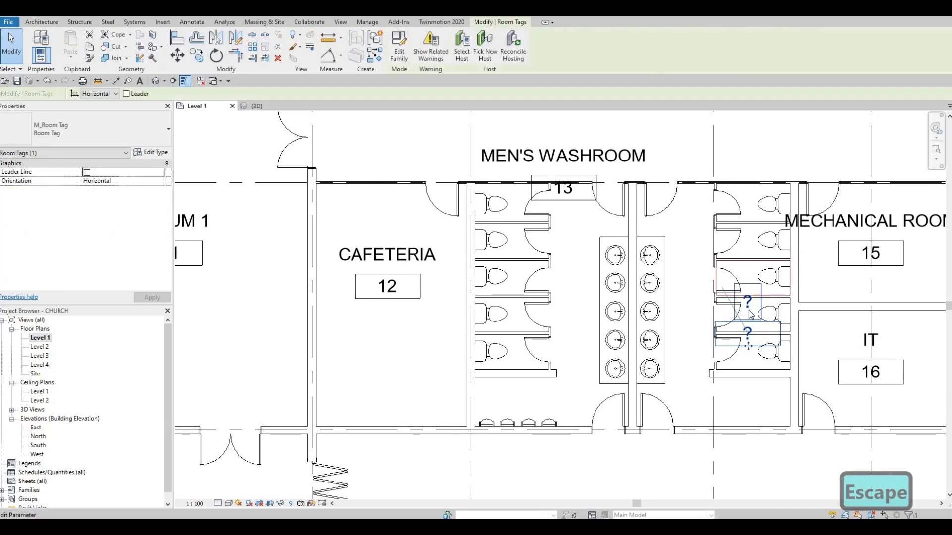
pyautogui.press('Escape')
pyautogui.click(748, 346)
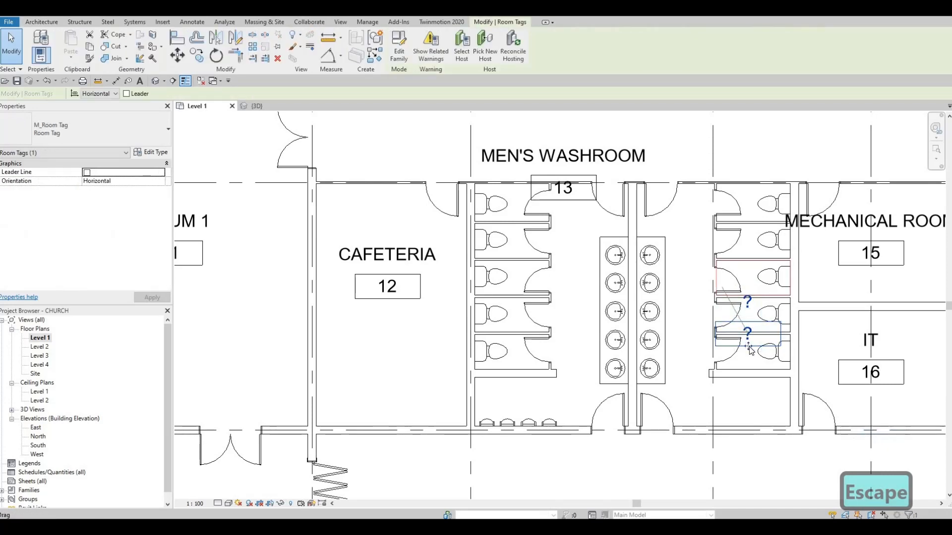
pyautogui.press('Delete')
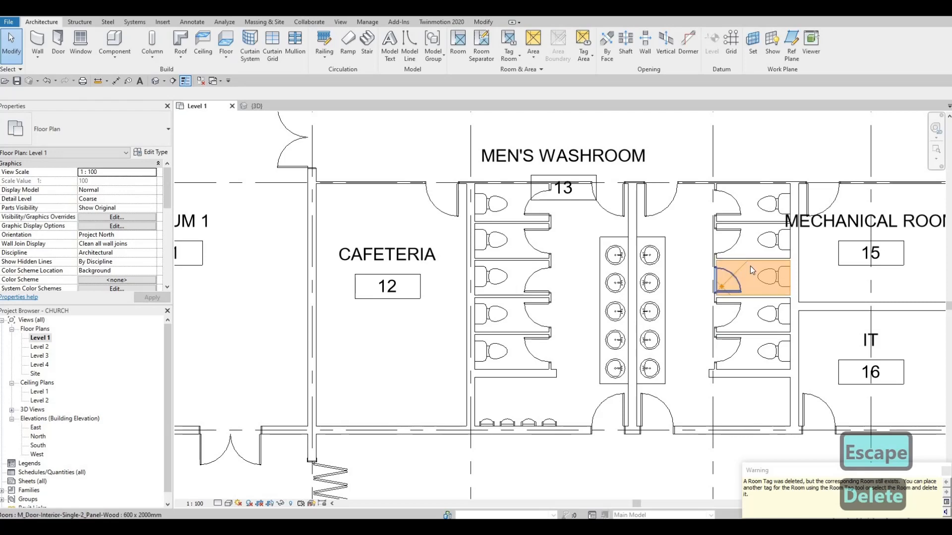
pyautogui.scroll(3, 750, 266)
pyautogui.press('Escape')
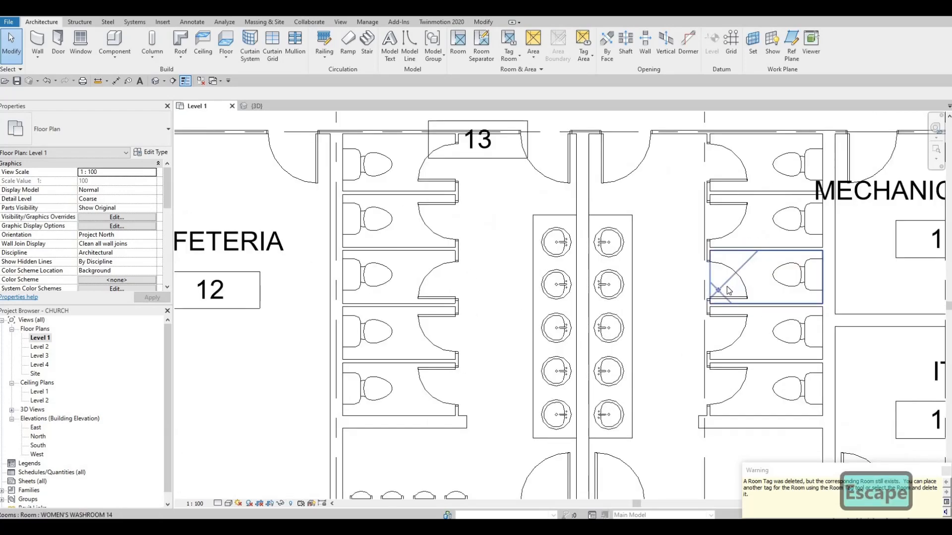
pyautogui.click(728, 291)
pyautogui.press('Delete')
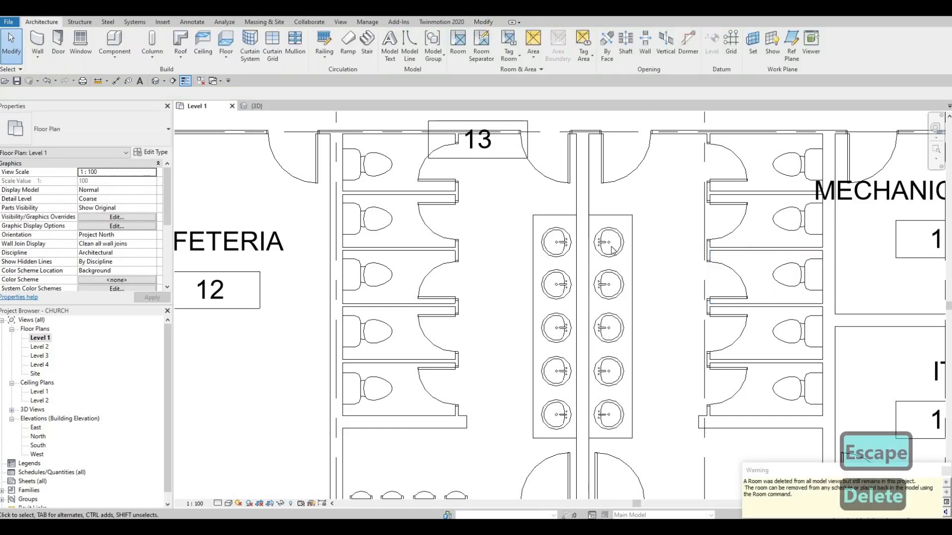
pyautogui.scroll(-2, 726, 287)
pyautogui.press('Escape')
pyautogui.press('Escape')
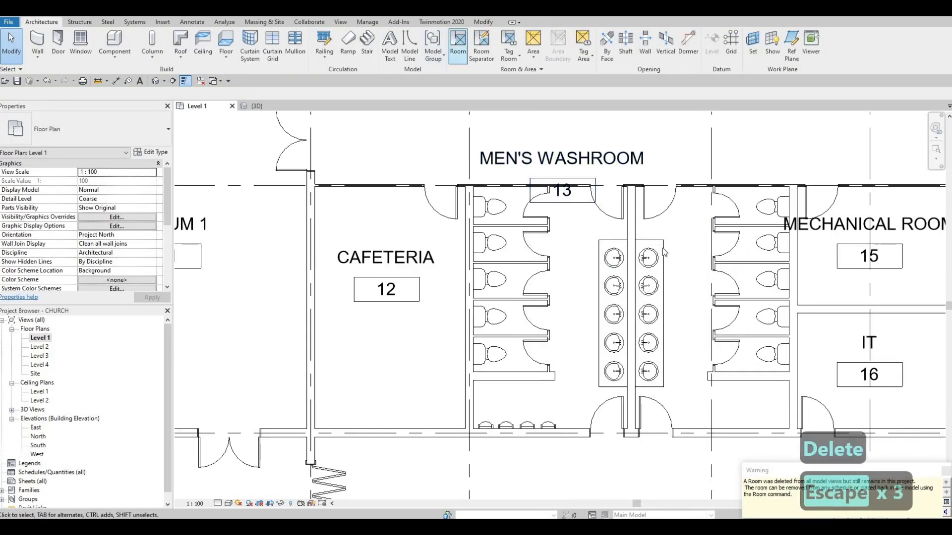
# Place a new tagged room in the open area of the women's washroom, near its upper entrance door.
pyautogui.click(455, 39)
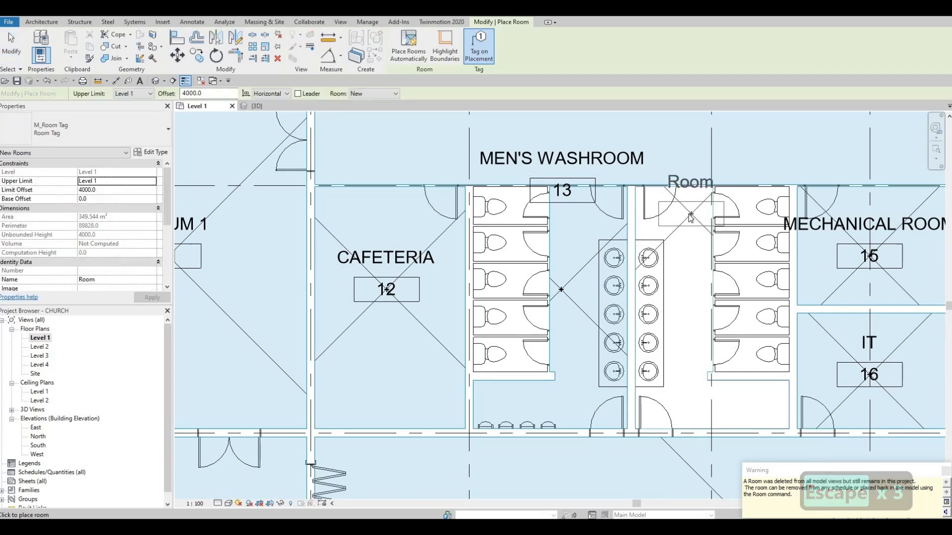
pyautogui.click(692, 218)
pyautogui.press('Escape')
pyautogui.press('Escape')
pyautogui.press('Escape')
# Rename the new room between the sinks and the women's stalls as WOMEN'S WASHROOM.
pyautogui.click(678, 182)
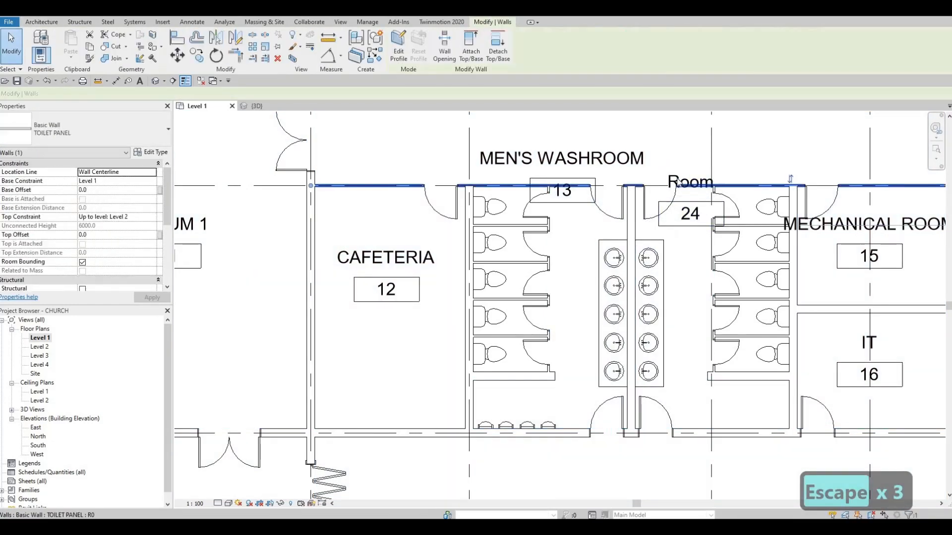
pyautogui.press('Escape')
pyautogui.click(679, 182)
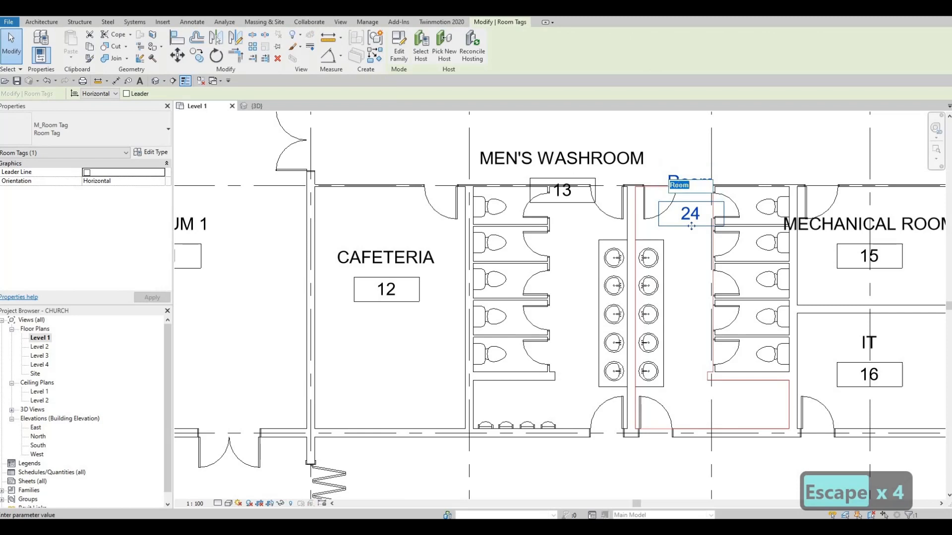
pyautogui.write('W')
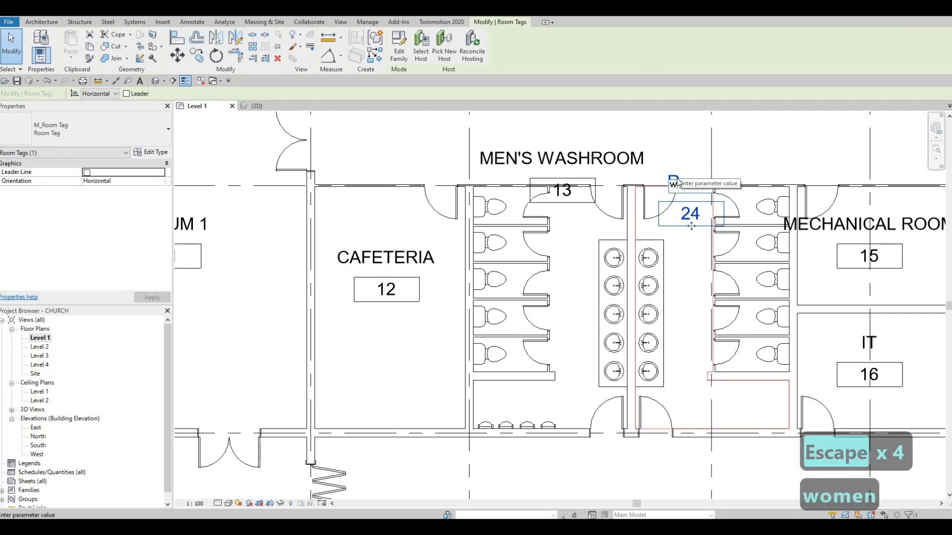
pyautogui.write("OMEN'S")
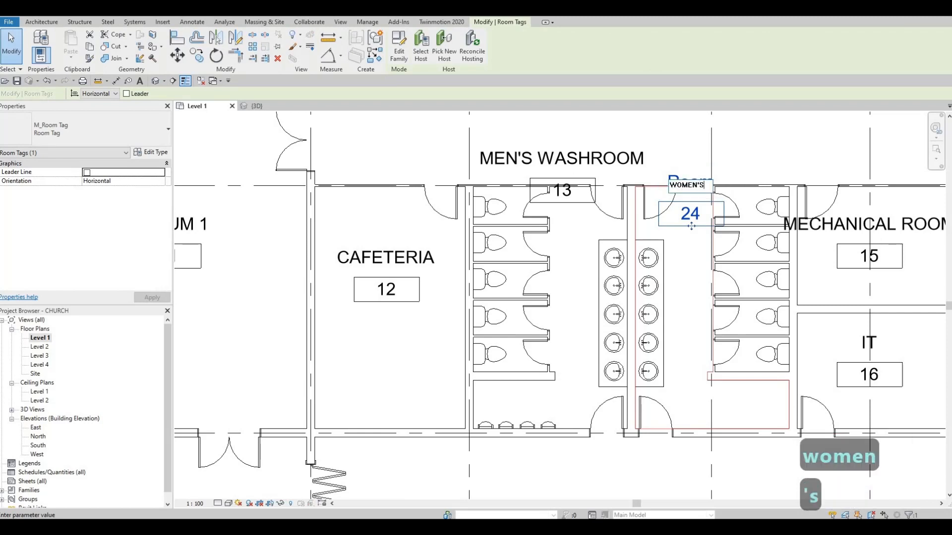
pyautogui.write(' WASHROOM')
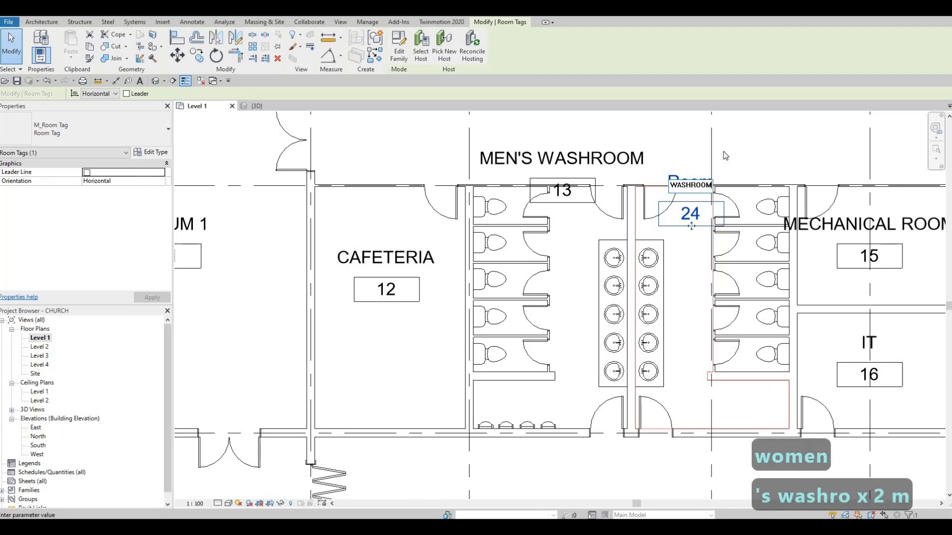
pyautogui.click(748, 173)
pyautogui.press('Escape')
pyautogui.press('Escape')
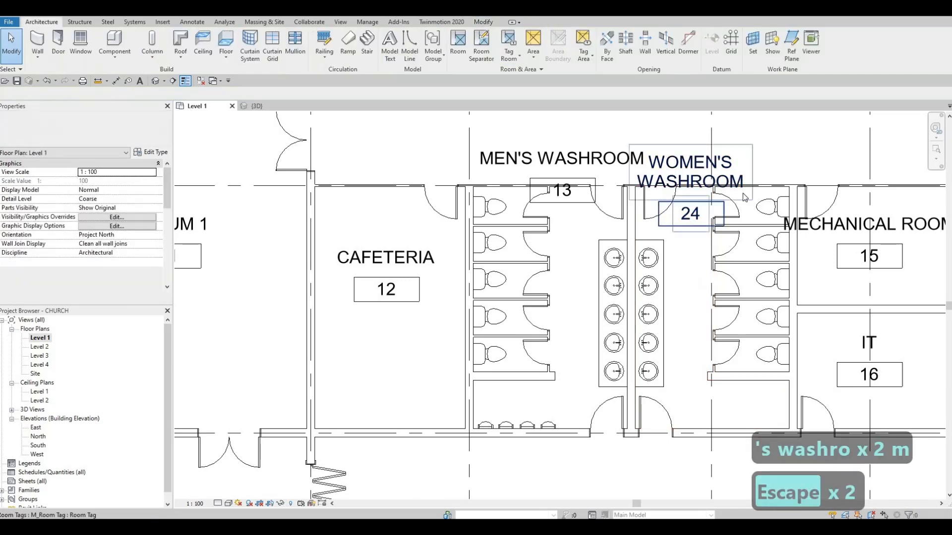
# Delete the mirrored INTERIOR WALL 1 partition below the women's lowest stall.
pyautogui.scroll(-2, 742, 193)
pyautogui.scroll(3, 735, 302)
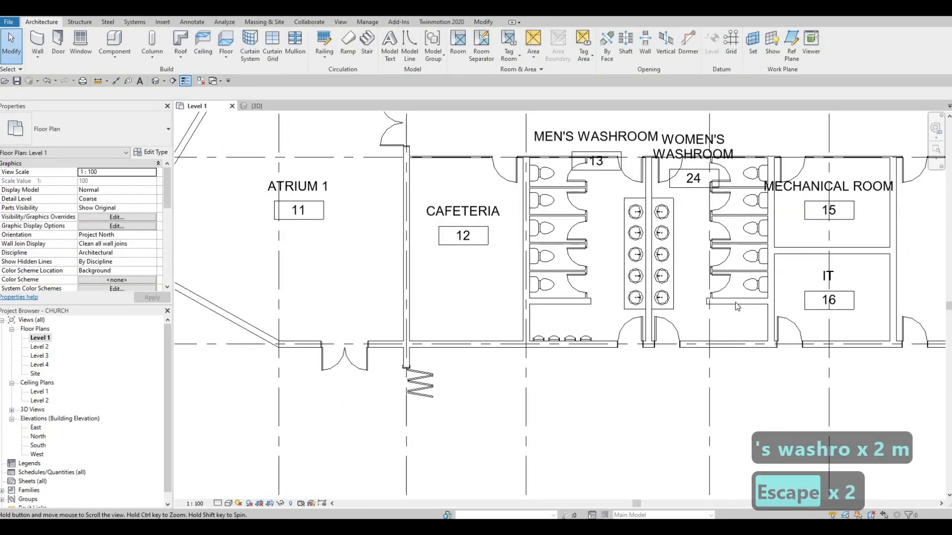
pyautogui.press('Escape')
pyautogui.press('Escape')
pyautogui.click(738, 288)
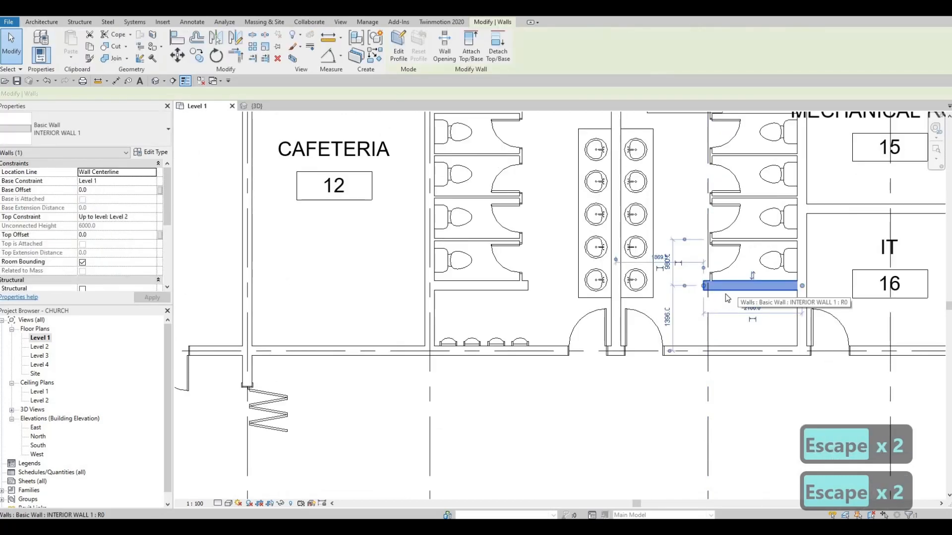
pyautogui.press('Delete')
# Extend the women's vertical toilet panel down to the washroom's lower wall.
pyautogui.click(711, 283)
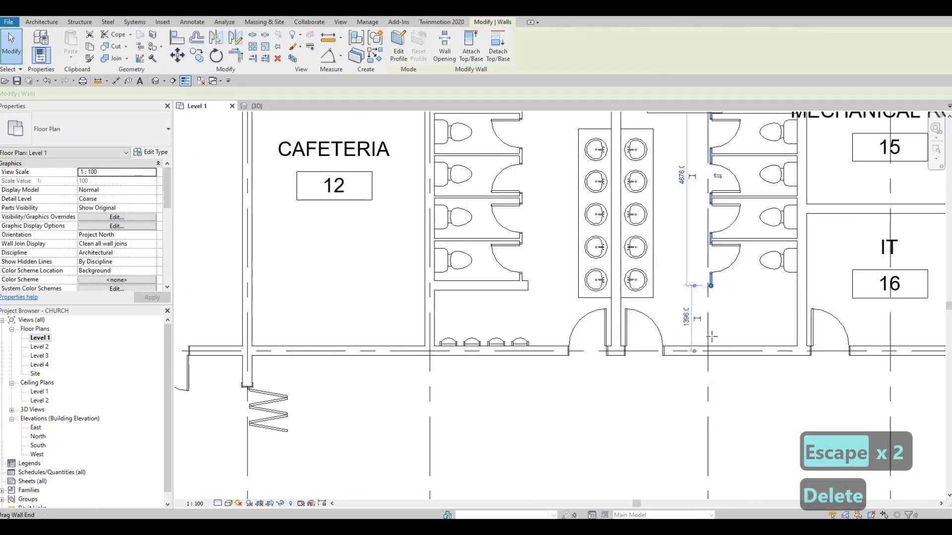
pyautogui.moveTo(711, 285); pyautogui.dragTo(710, 346)
pyautogui.press('Escape')
pyautogui.press('Escape')
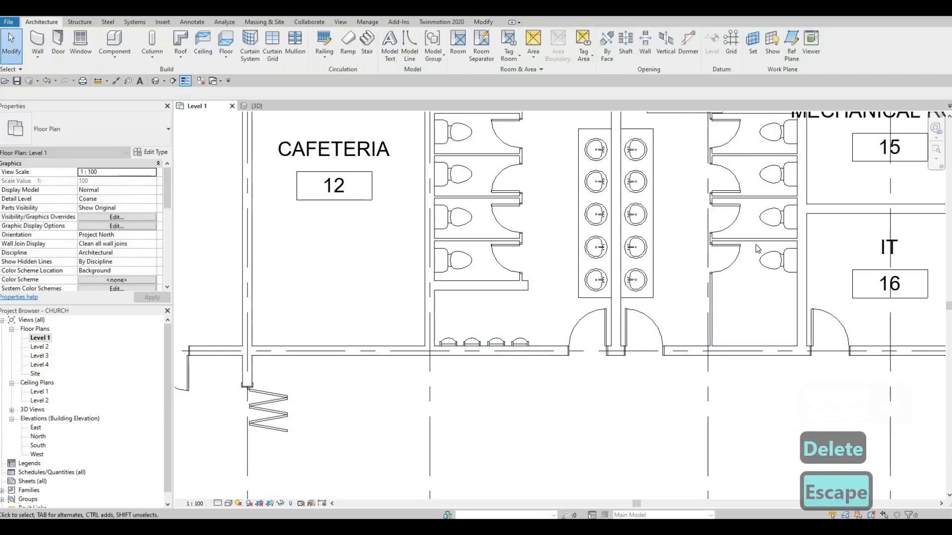
# Copy the women's lowest horizontal stall panel straight down to close off the fifth stall below its toilet.
pyautogui.click(758, 242)
pyautogui.press('c')
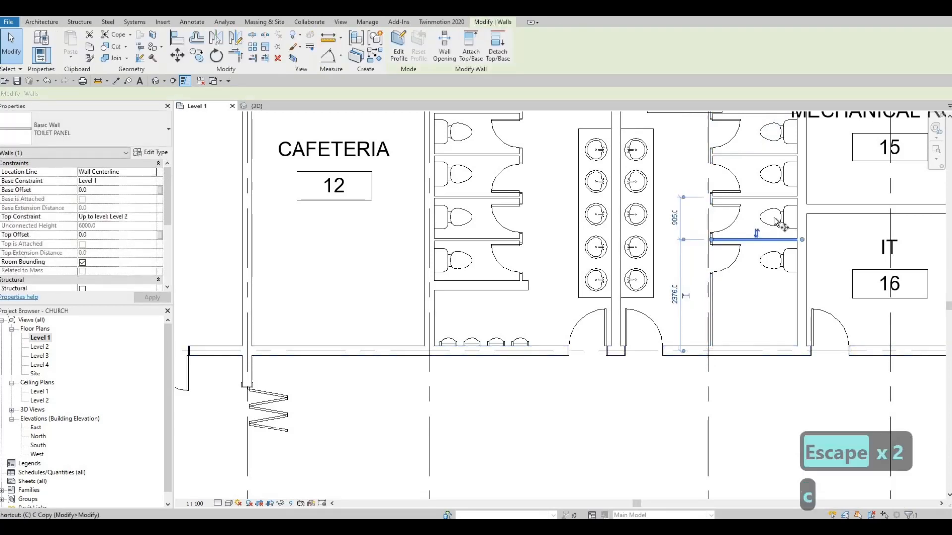
pyautogui.press('o')
pyautogui.scroll(2, 782, 212)
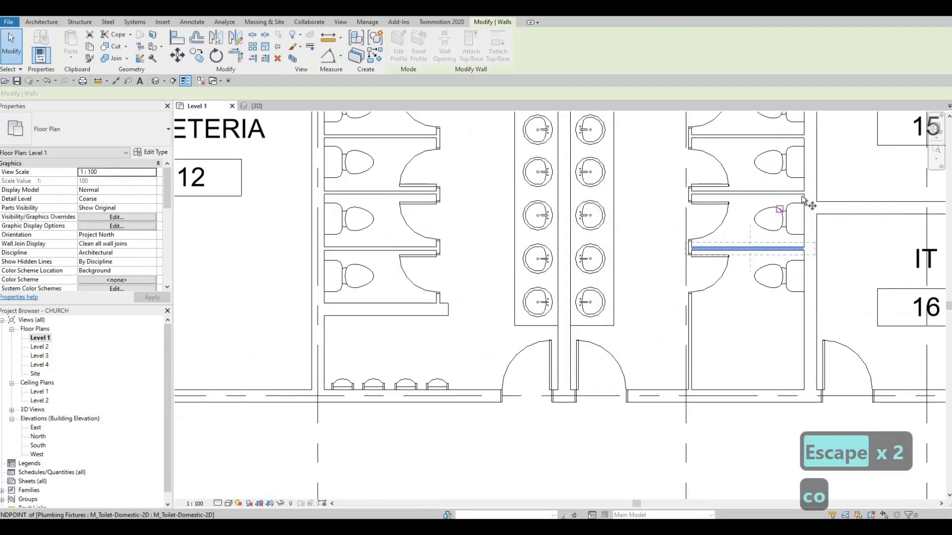
pyautogui.click(803, 258)
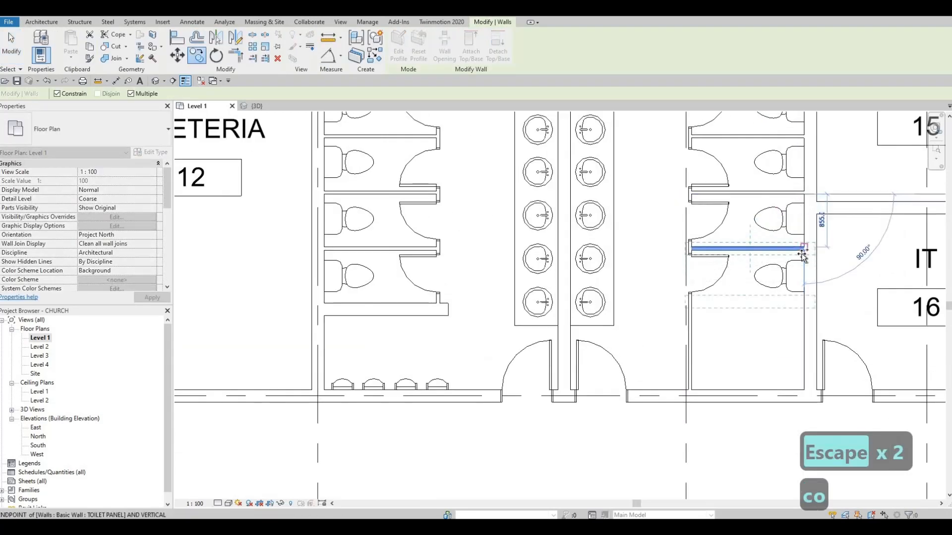
pyautogui.click(806, 304)
pyautogui.press('Escape')
pyautogui.press('Escape')
pyautogui.press('Escape')
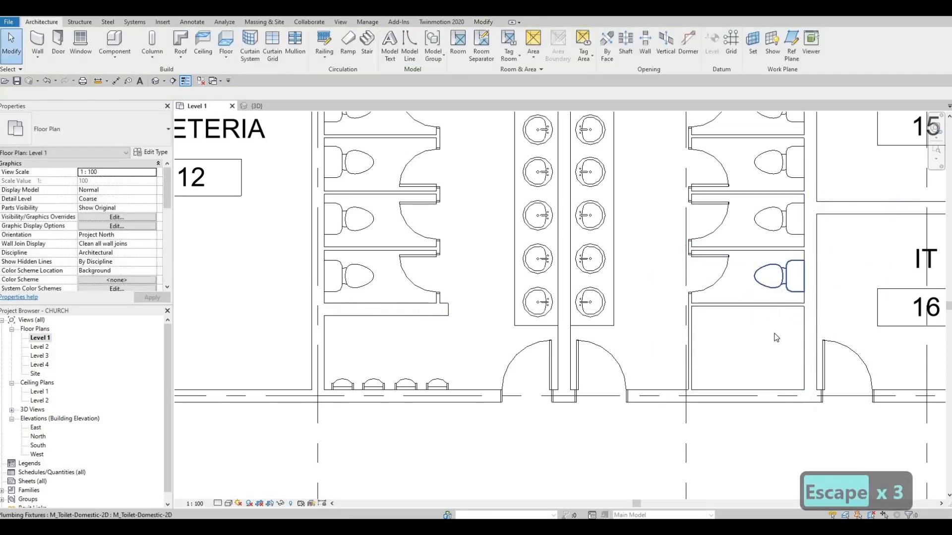
# Copy the fifth women's toilet straight down into the larger stall at the washroom's lower end.
pyautogui.click(776, 338)
pyautogui.press('c')
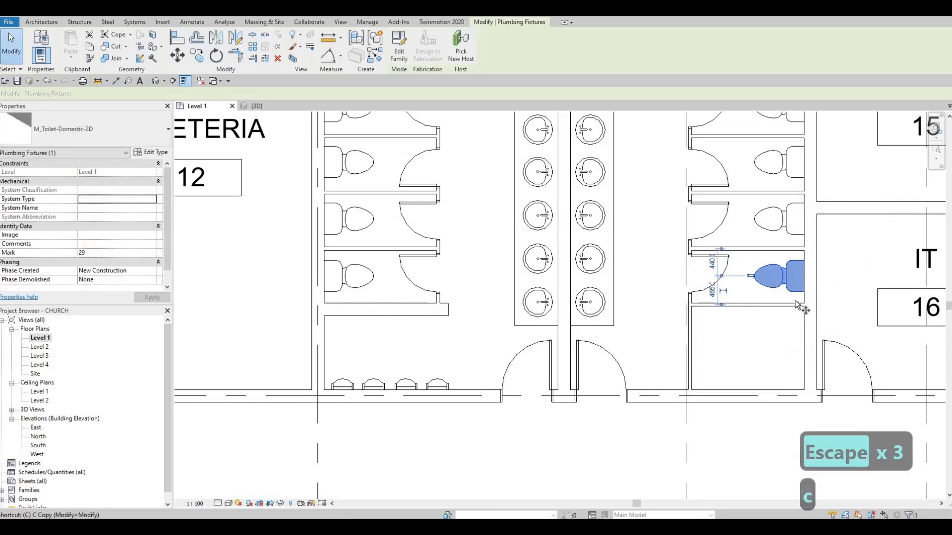
pyautogui.press('o')
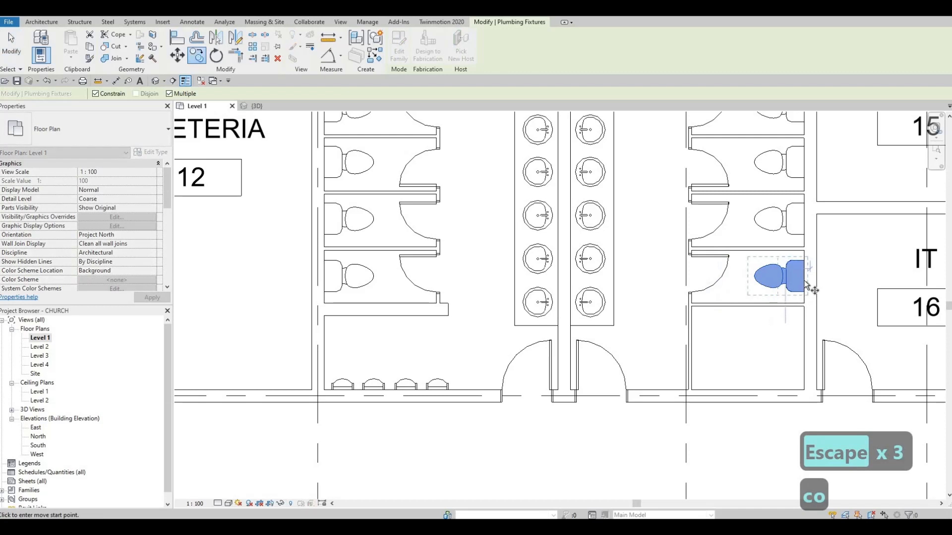
pyautogui.click(804, 350)
pyautogui.press('Escape')
pyautogui.press('Escape')
pyautogui.press('Escape')
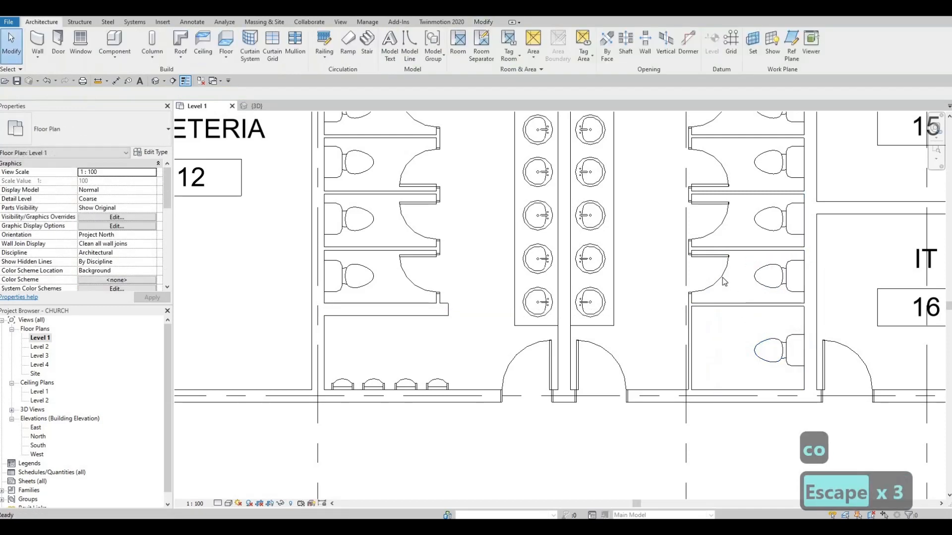
pyautogui.press('Escape')
# Place a matching M_Door-Interior-Single-2_Panel-Wood 600 x 2000mm door in the vertical panel of the larger lower stall, swinging inward.
pyautogui.click(721, 278)
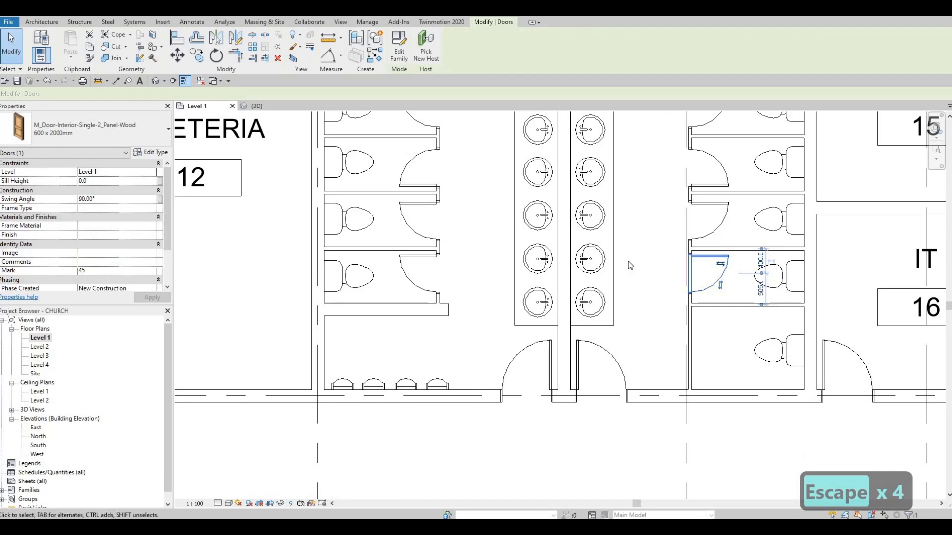
pyautogui.press('c')
pyautogui.press('s')
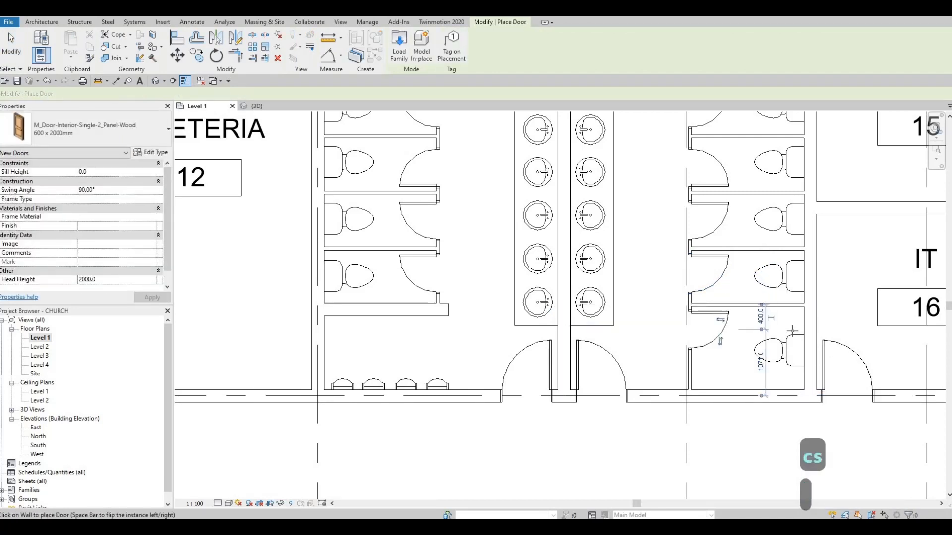
pyautogui.press('Escape')
pyautogui.press('Escape')
# Flip the hinge side of the fifth women's stall door so it hinges at its lower end.
pyautogui.click(720, 279)
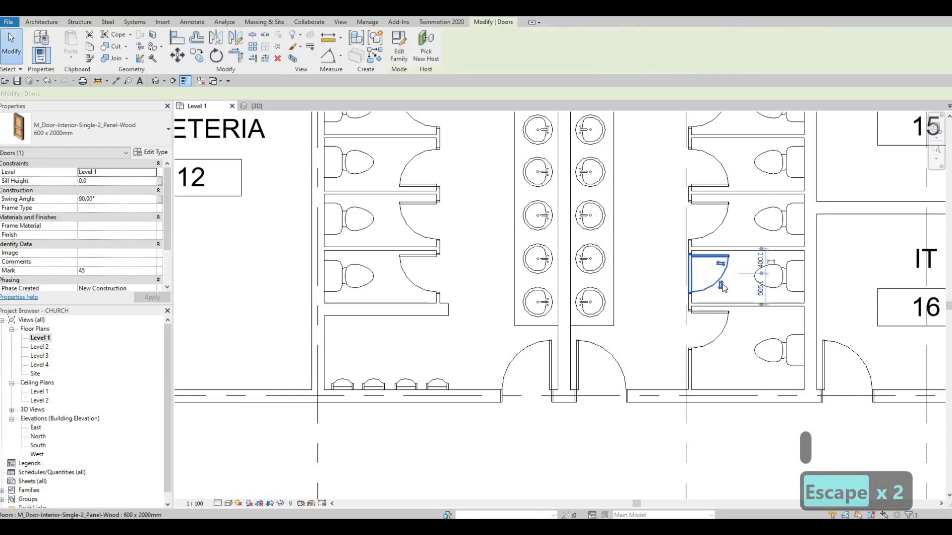
pyautogui.press('Escape')
pyautogui.moveTo(696, 289); pyautogui.dragTo(693, 321, button='middle')
pyautogui.click(716, 278)
pyautogui.press('Escape')
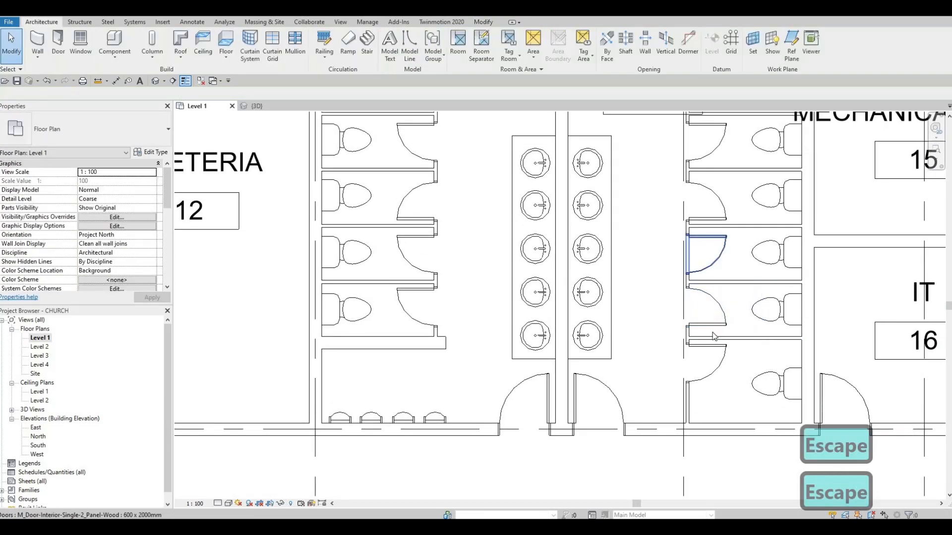
pyautogui.moveTo(715, 225); pyautogui.dragTo(715, 296, button='middle')
pyautogui.moveTo(725, 361); pyautogui.dragTo(722, 317, button='middle')
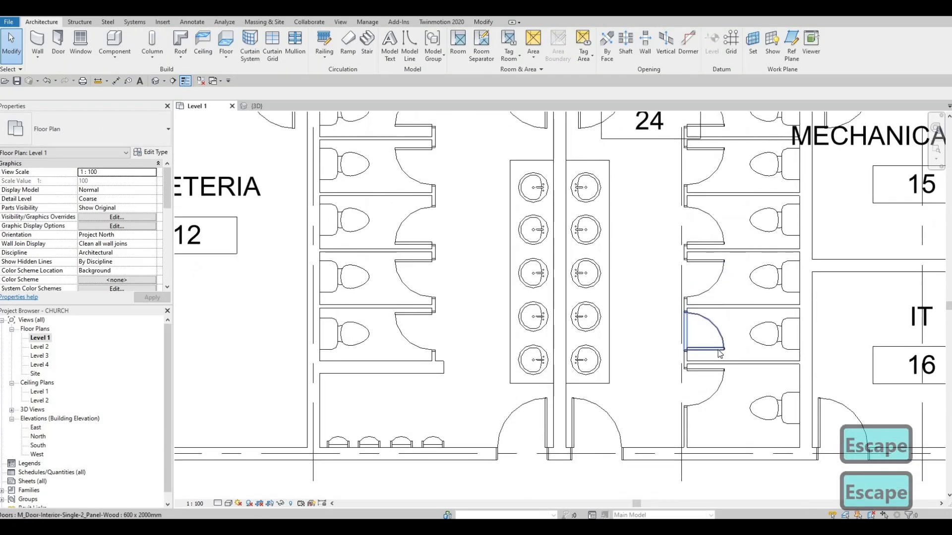
# Nudge the fifth women's stall door down three increments along the vertical toilet panel.
pyautogui.click(719, 347)
pyautogui.press('Down')
pyautogui.press('Down')
pyautogui.press('Down')
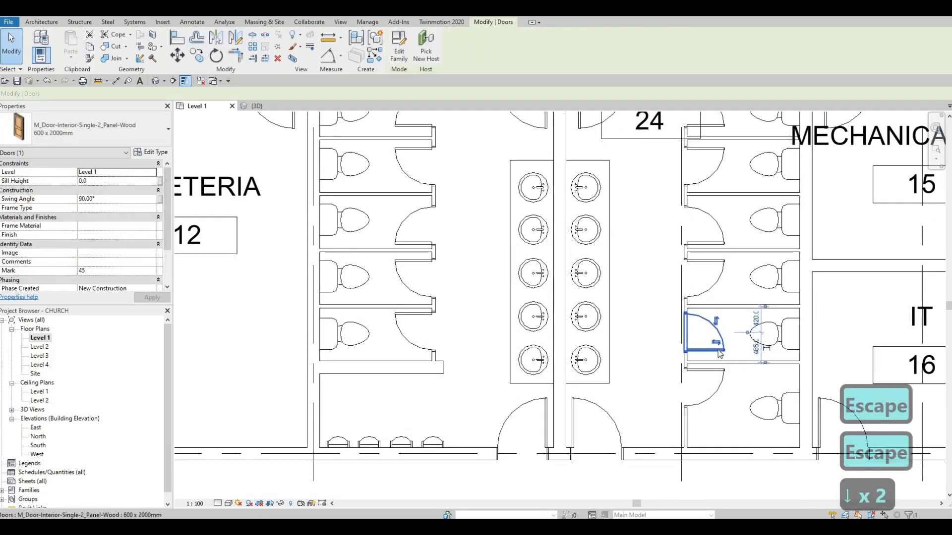
pyautogui.scroll(-2, 716, 318)
pyautogui.press('Escape')
pyautogui.press('Escape')
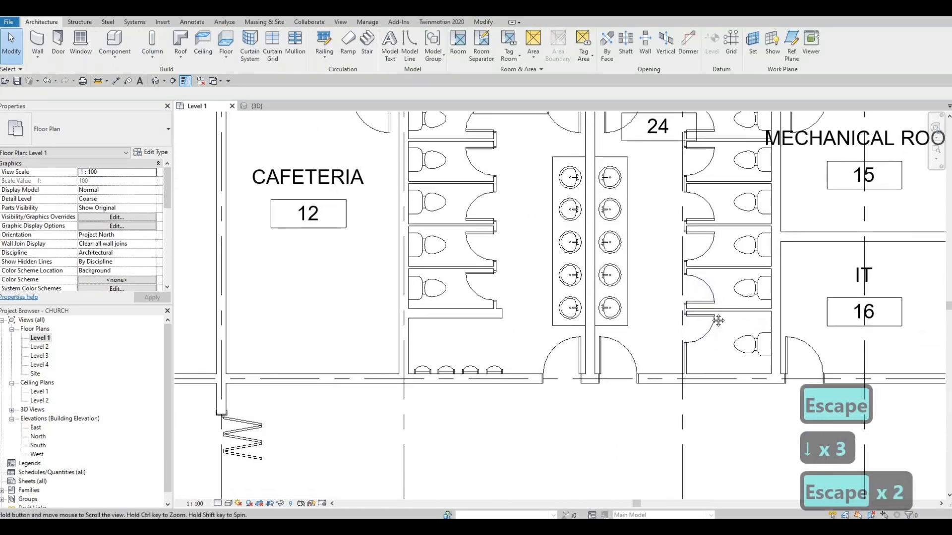
# Delete the uppermost men's toilet and the stall panel directly below it.
pyautogui.scroll(-1, 717, 323)
pyautogui.moveTo(553, 349); pyautogui.dragTo(560, 385, button='middle')
pyautogui.scroll(-1, 560, 384)
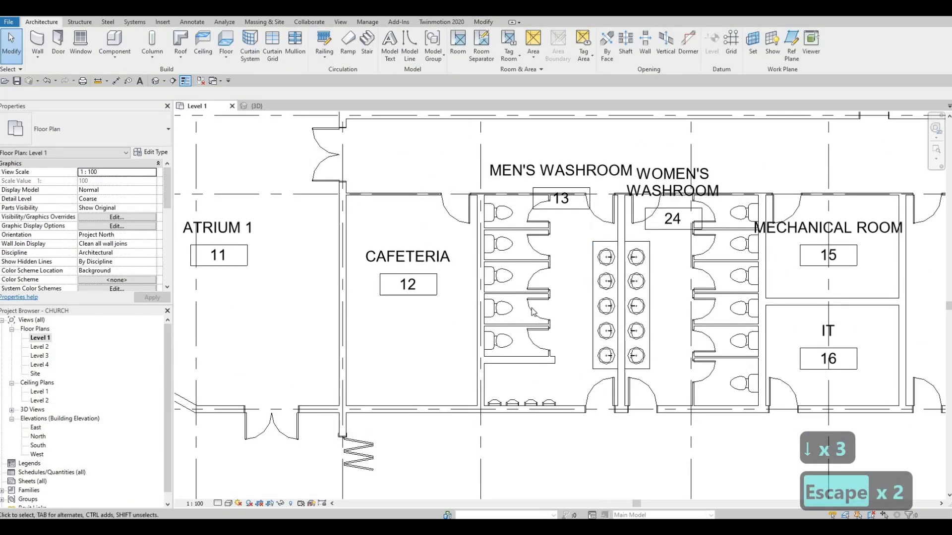
pyautogui.scroll(3, 511, 248)
pyautogui.press('Escape')
pyautogui.scroll(1, 509, 221)
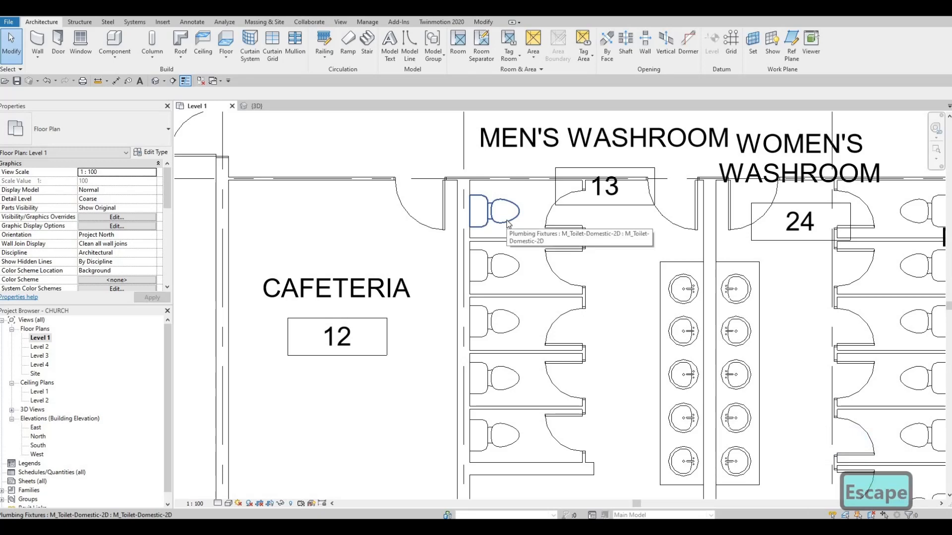
pyautogui.click(504, 217)
pyautogui.press('Delete')
pyautogui.press('Delete')
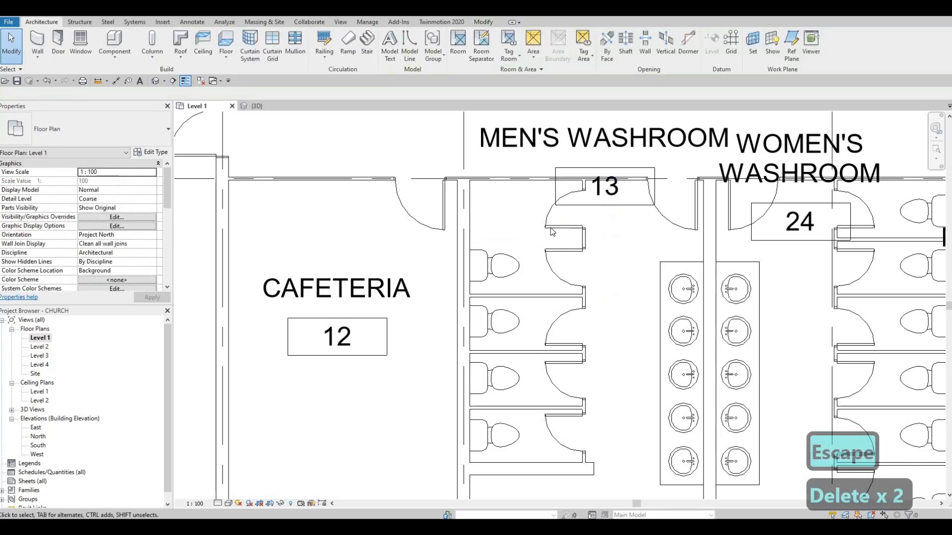
# Flip the hinge side of the enlarged men's stall's lower door so it hinges at its lower end, and delete the topmost stall door.
pyautogui.click(559, 277)
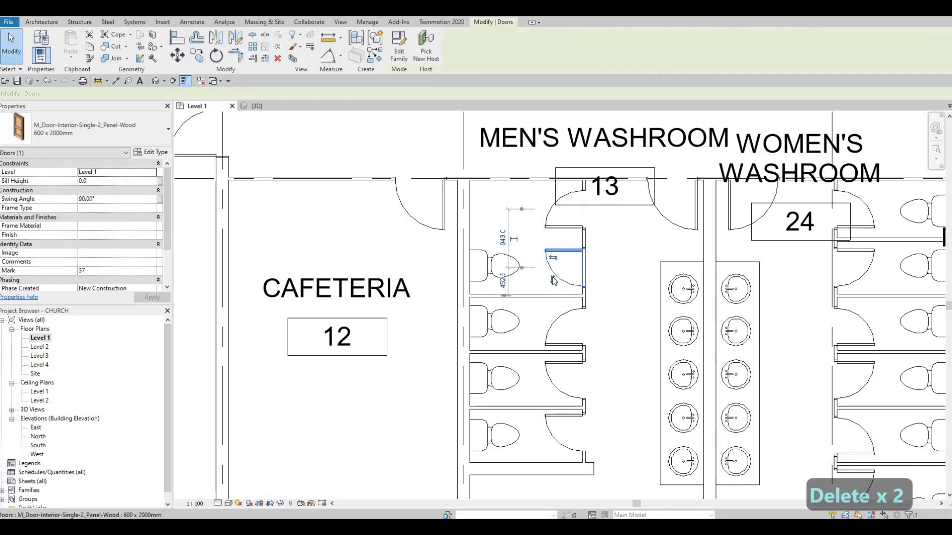
pyautogui.press('space')
pyautogui.press('Delete')
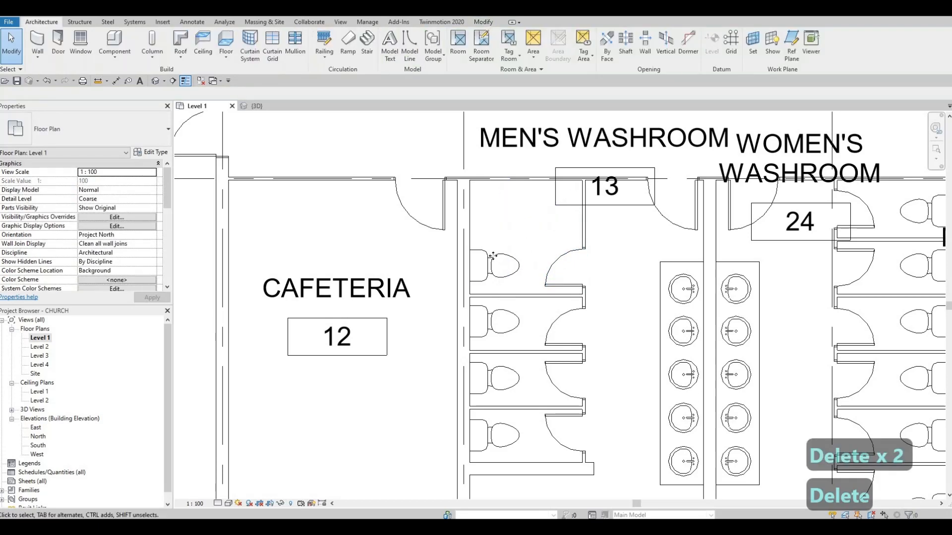
# Move the toilet in the enlarged upper men's stall up to roughly the middle of the stall.
pyautogui.click(499, 258)
pyautogui.moveTo(497, 249); pyautogui.dragTo(493, 223)
pyautogui.scroll(-1, 574, 296)
pyautogui.press('Escape')
pyautogui.press('Escape')
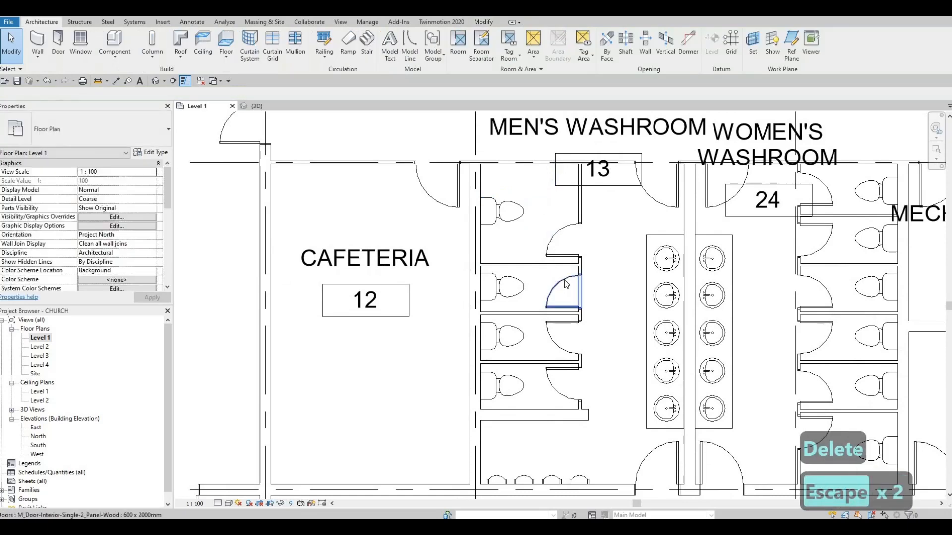
# Place an M_Toilet-Domestic-2D matching the men's toilets midway along the left wall of the Universal Washroom.
pyautogui.scroll(-2, 564, 280)
pyautogui.scroll(-3, 546, 228)
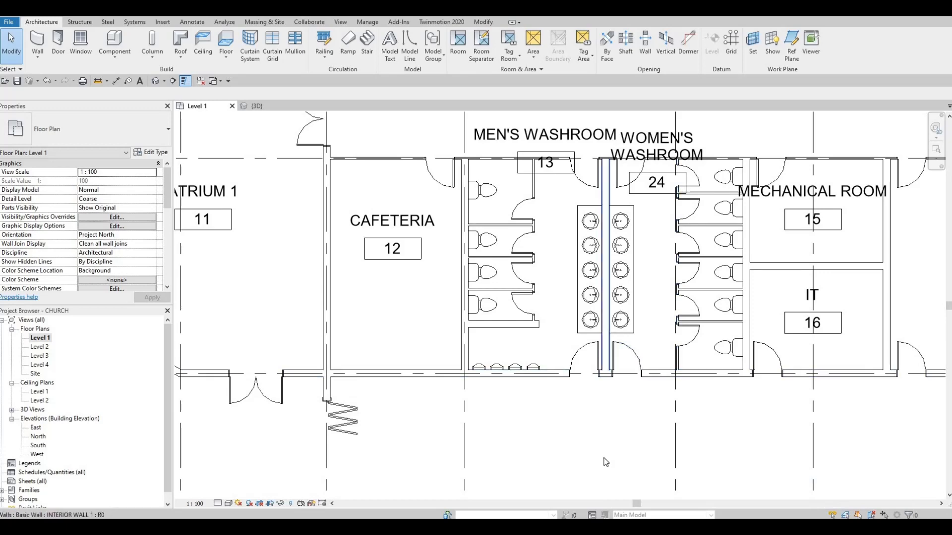
pyautogui.moveTo(621, 412); pyautogui.dragTo(624, 375, button='middle')
pyautogui.moveTo(589, 496); pyautogui.dragTo(628, 350, button='middle')
pyautogui.scroll(-1, 629, 431)
pyautogui.scroll(-1, 628, 351)
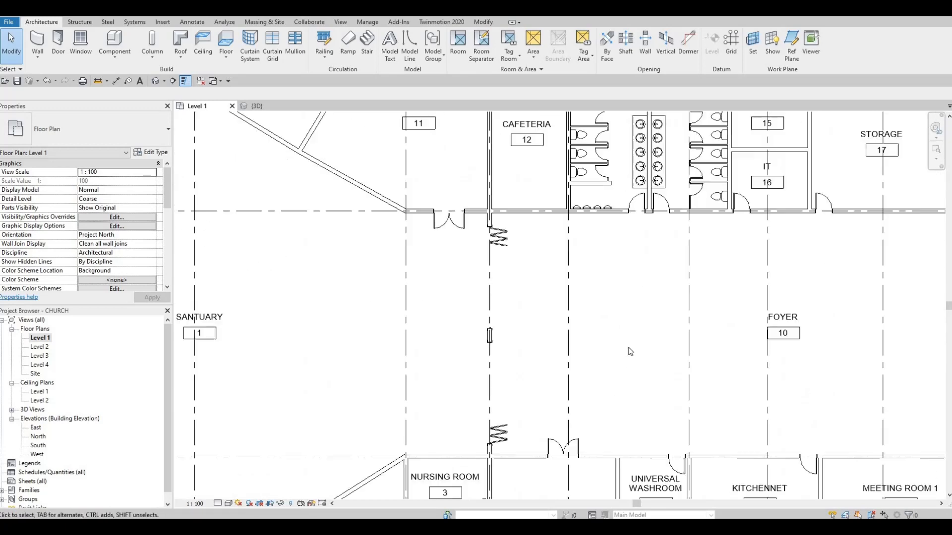
pyautogui.moveTo(623, 483); pyautogui.dragTo(646, 287, button='middle')
pyautogui.moveTo(644, 238); pyautogui.dragTo(621, 456, button='middle')
pyautogui.press('Escape')
pyautogui.scroll(1, 633, 223)
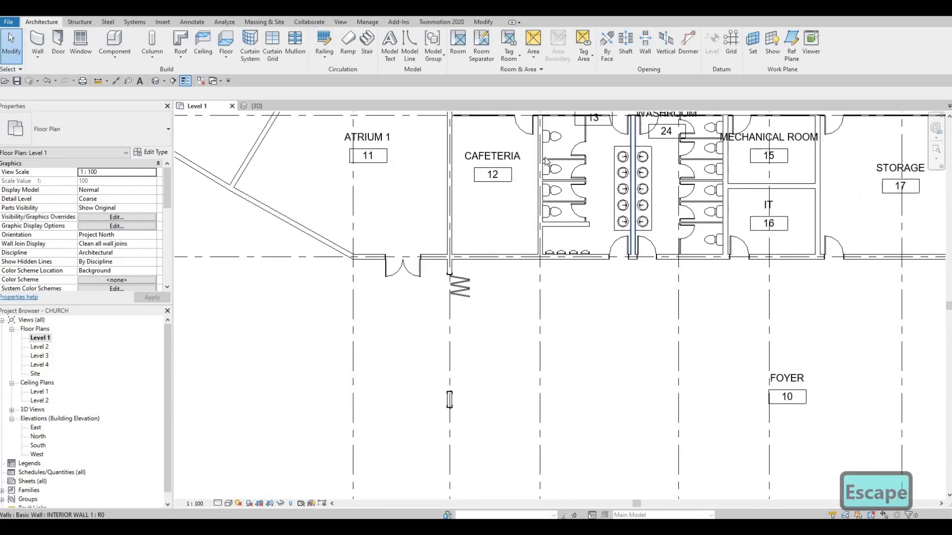
pyautogui.scroll(1, 619, 208)
pyautogui.press('Escape')
pyautogui.click(556, 198)
pyautogui.press('c')
pyautogui.press('s')
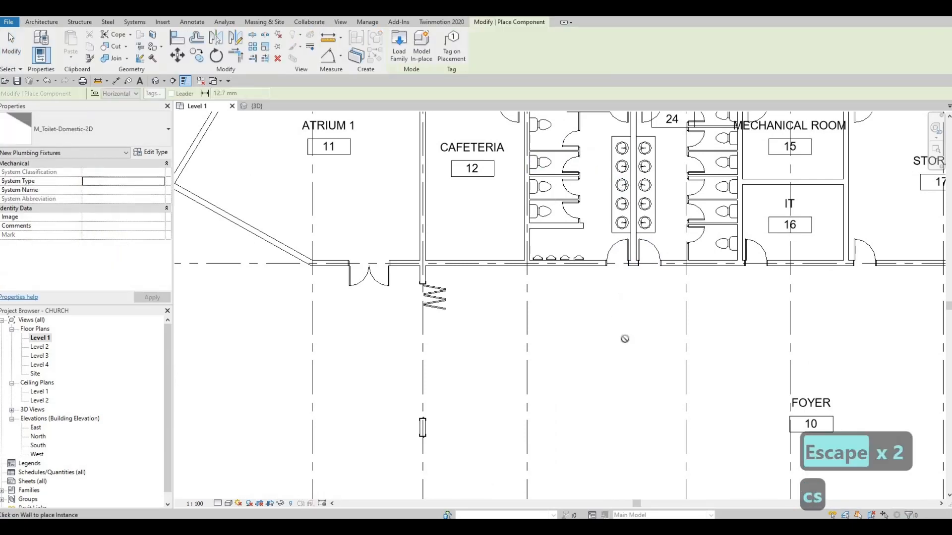
pyautogui.moveTo(626, 496); pyautogui.dragTo(623, 361, button='middle')
pyautogui.moveTo(623, 491); pyautogui.dragTo(620, 356, button='middle')
pyautogui.scroll(1, 570, 374)
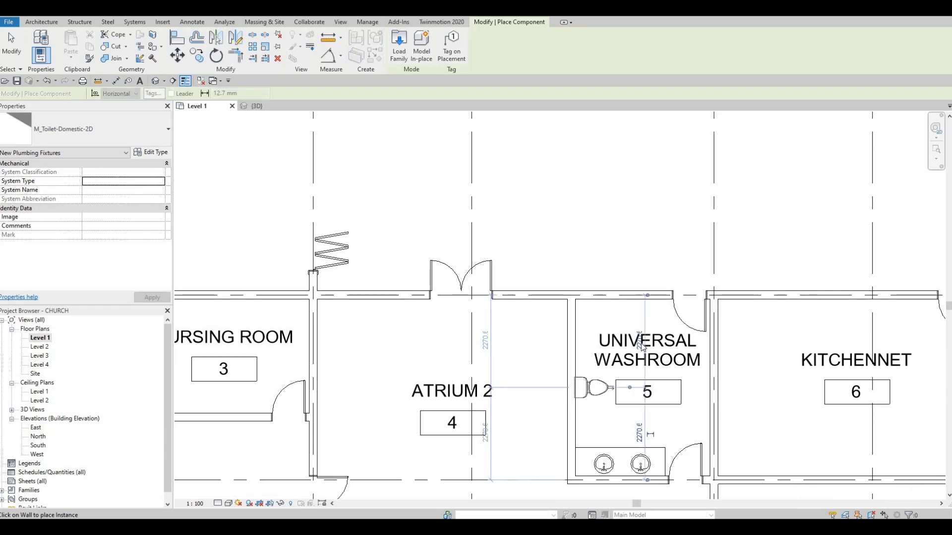
pyautogui.press('Escape')
pyautogui.press('Escape')
# Move the Universal Washroom room tag to the right, clear of the new toilet.
pyautogui.click(647, 401)
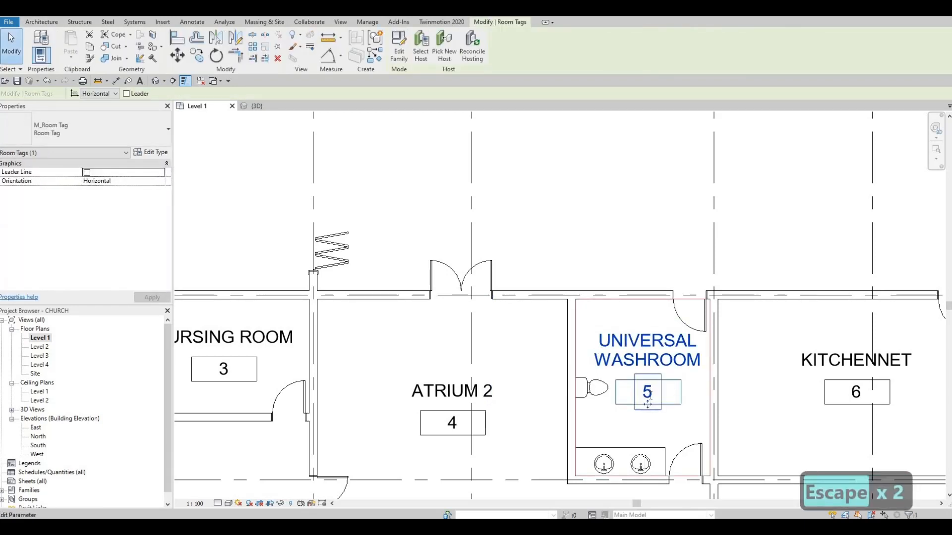
pyautogui.press('Escape')
pyautogui.moveTo(669, 386); pyautogui.dragTo(674, 295)
pyautogui.press('Escape')
# Place an M_Urinal-2D matching the men's urinals on the Universal Washroom's left wall, above the toilet.
pyautogui.scroll(-1, 649, 347)
pyautogui.moveTo(626, 223); pyautogui.dragTo(626, 423, button='middle')
pyautogui.moveTo(596, 259); pyautogui.dragTo(597, 435, button='middle')
pyautogui.scroll(1, 589, 306)
pyautogui.press('c')
pyautogui.press('s')
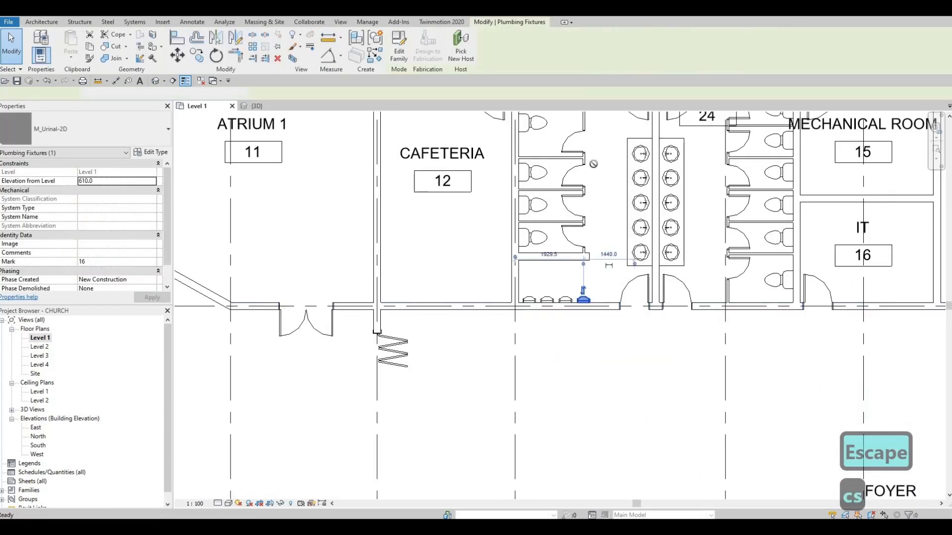
pyautogui.moveTo(663, 375); pyautogui.dragTo(637, 130, button='middle')
pyautogui.moveTo(631, 466); pyautogui.dragTo(675, 137, button='middle')
pyautogui.scroll(1, 673, 168)
pyautogui.scroll(1, 658, 164)
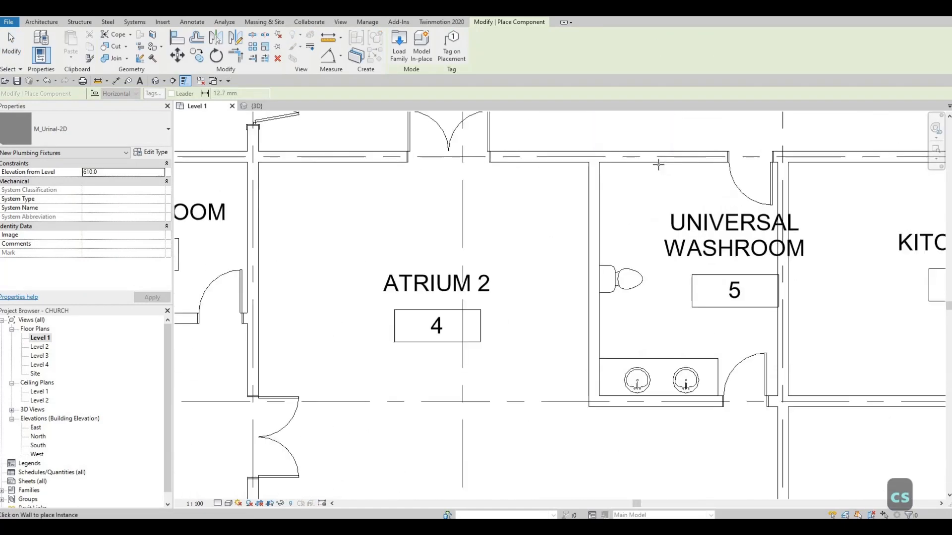
pyautogui.click(658, 165)
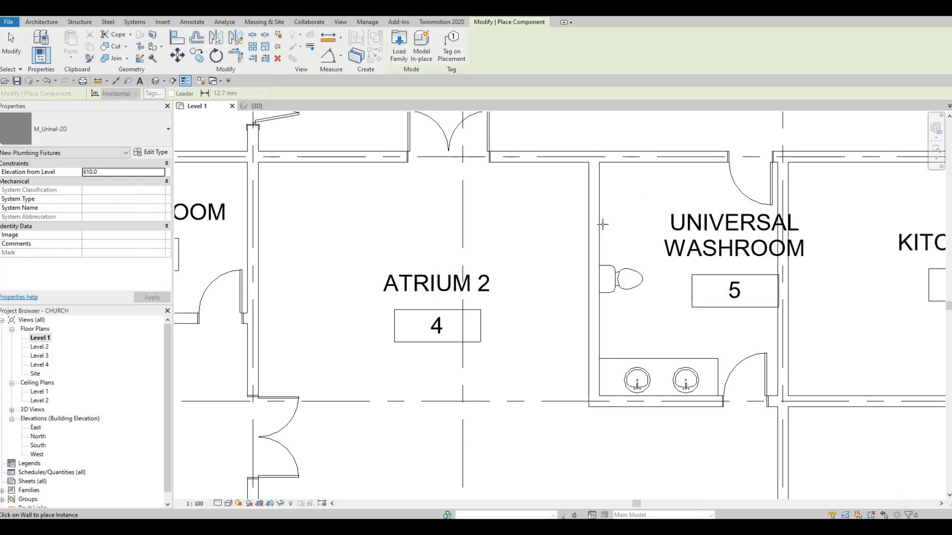
pyautogui.press('Escape')
pyautogui.press('Escape')
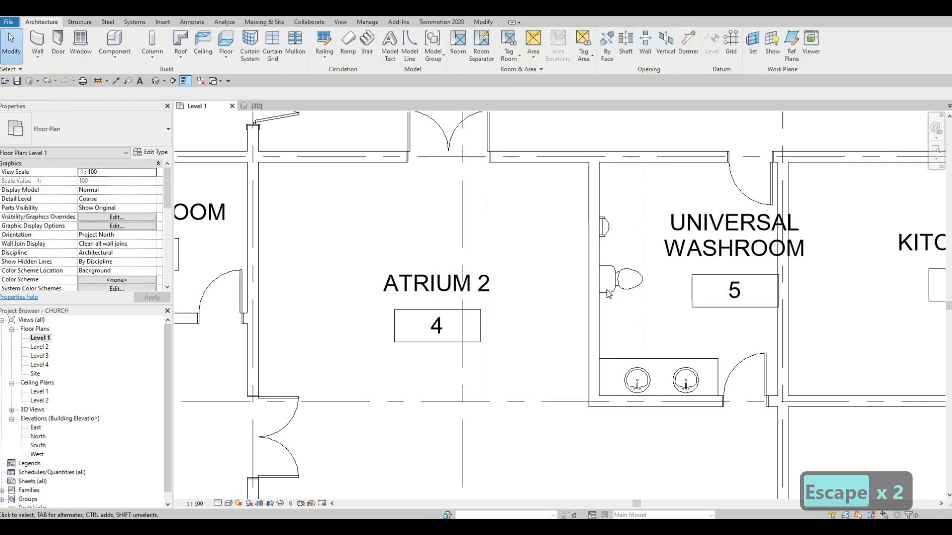
# Shift the Universal Washroom's toilet down towards the sink counter and move the urinal down along the same wall.
pyautogui.moveTo(608, 293); pyautogui.dragTo(613, 323)
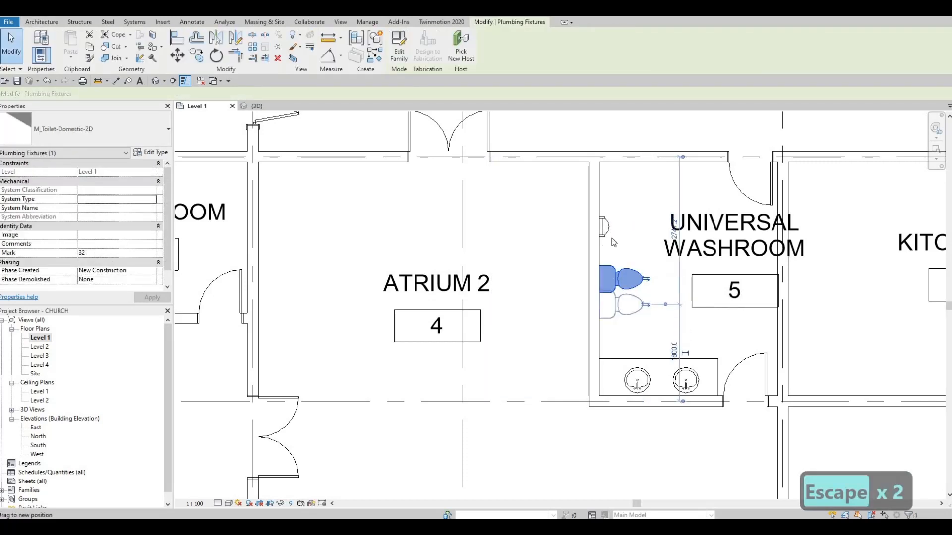
pyautogui.press('Escape')
pyautogui.press('Escape')
pyautogui.click(604, 227)
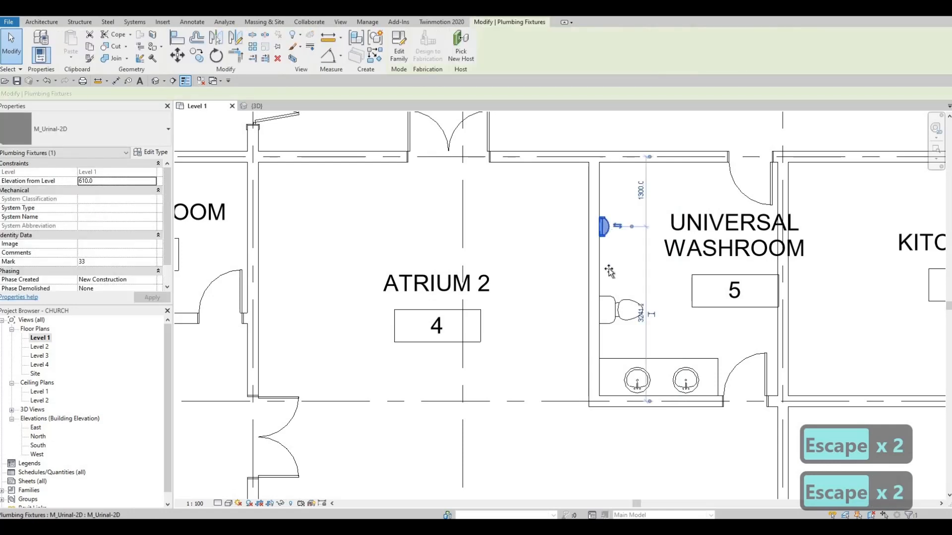
pyautogui.moveTo(605, 228); pyautogui.dragTo(611, 247)
pyautogui.press('Escape')
# Nudge the Universal Washroom's toilet and urinal up three increments each along the left wall.
pyautogui.click(631, 300)
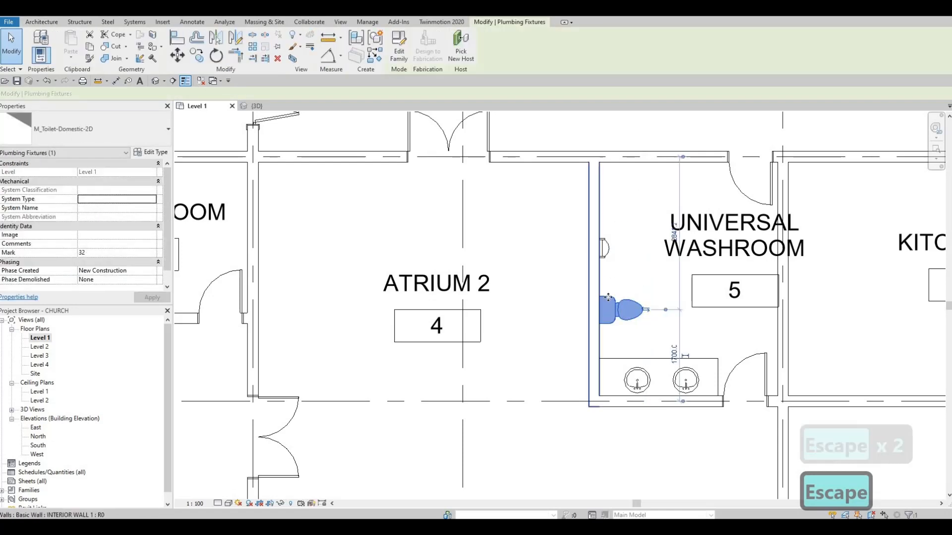
pyautogui.press('Up')
pyautogui.press('Up')
pyautogui.press('Up')
pyautogui.click(610, 252)
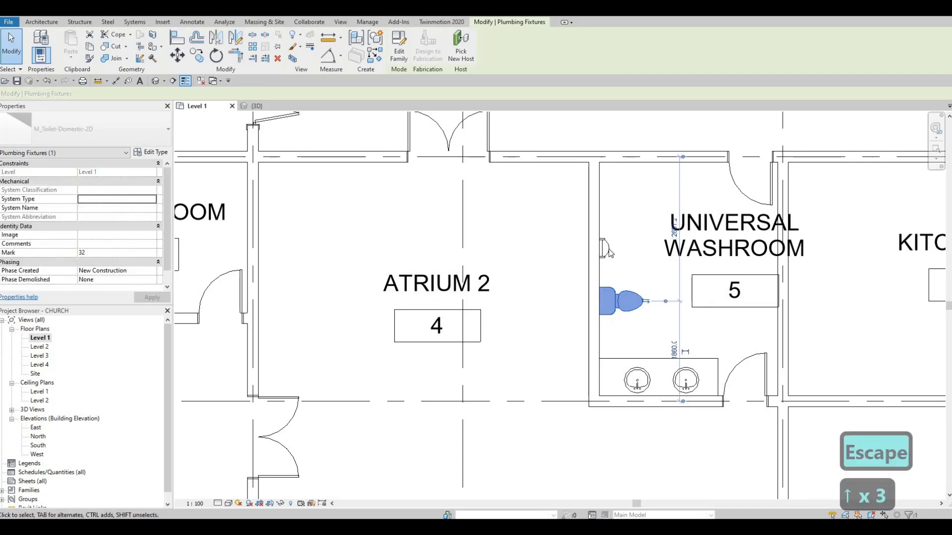
pyautogui.press('Up')
pyautogui.press('Up')
pyautogui.press('Up')
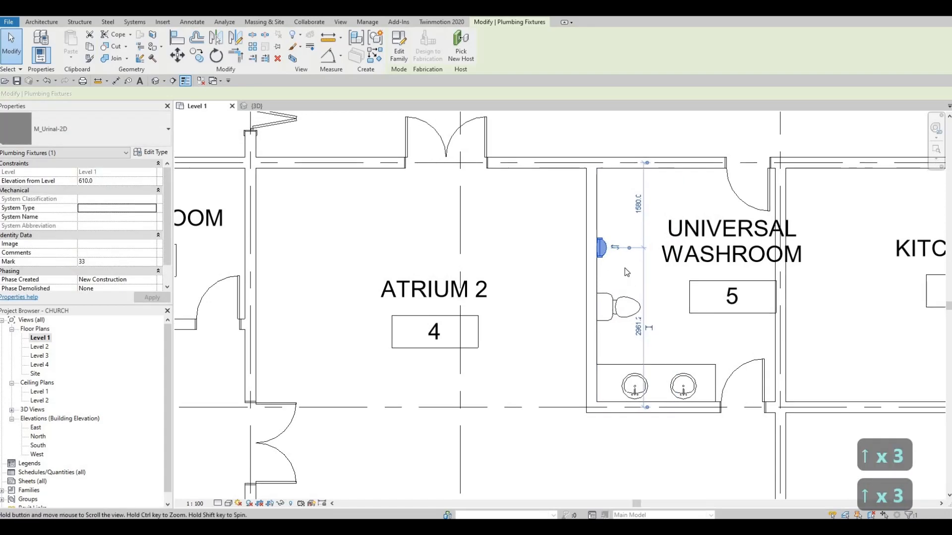
pyautogui.press('Escape')
pyautogui.press('Escape')
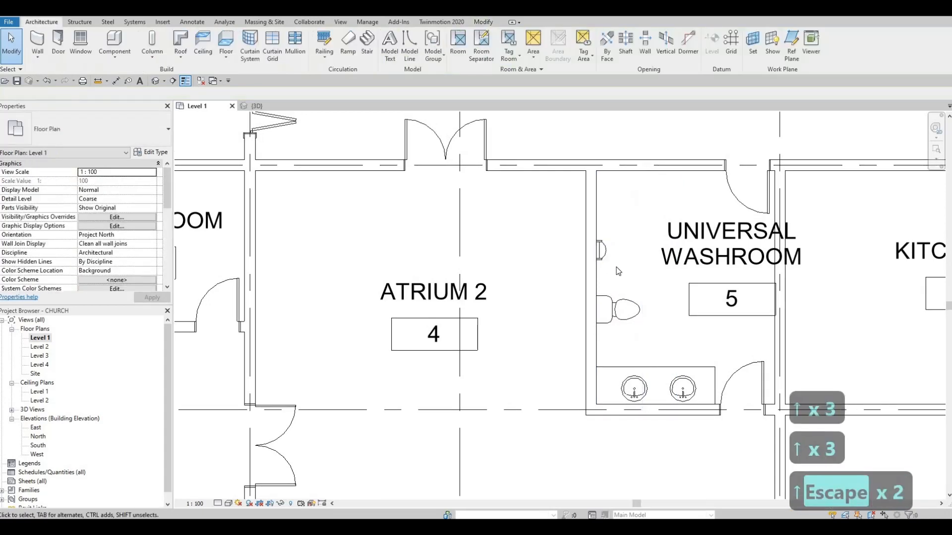
# Reverse the fixture order in the Universal Washroom by moving the toilet near the upper corner and the urinal down below it.
pyautogui.click(612, 308)
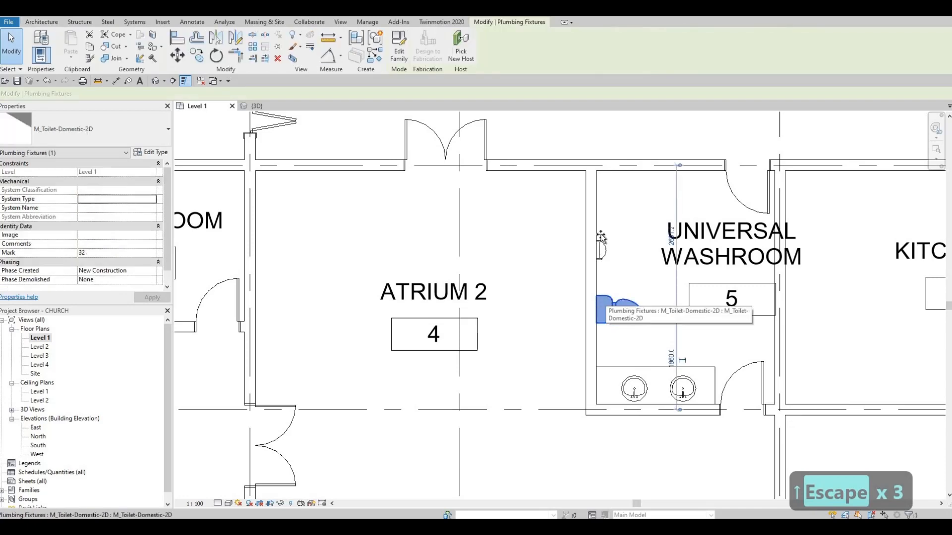
pyautogui.moveTo(614, 308); pyautogui.dragTo(603, 198)
pyautogui.press('Escape')
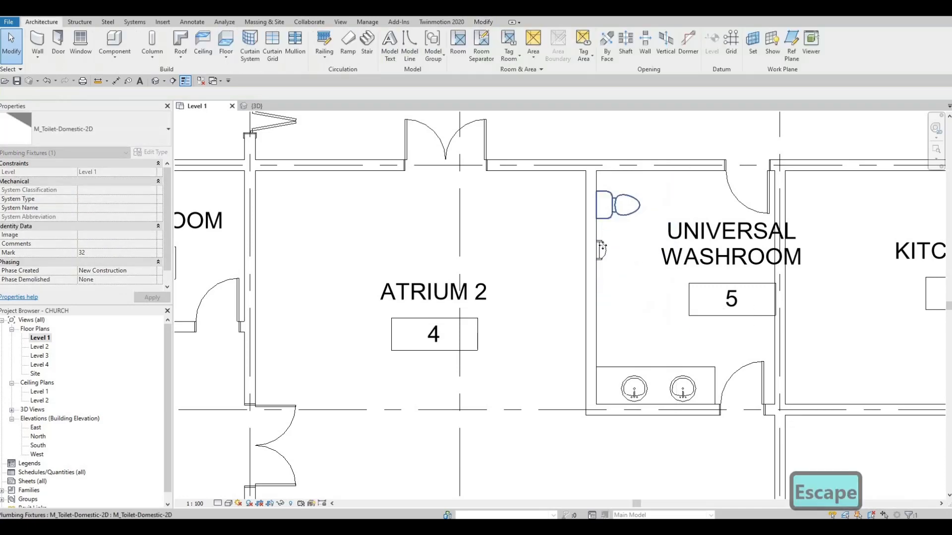
pyautogui.click(603, 251)
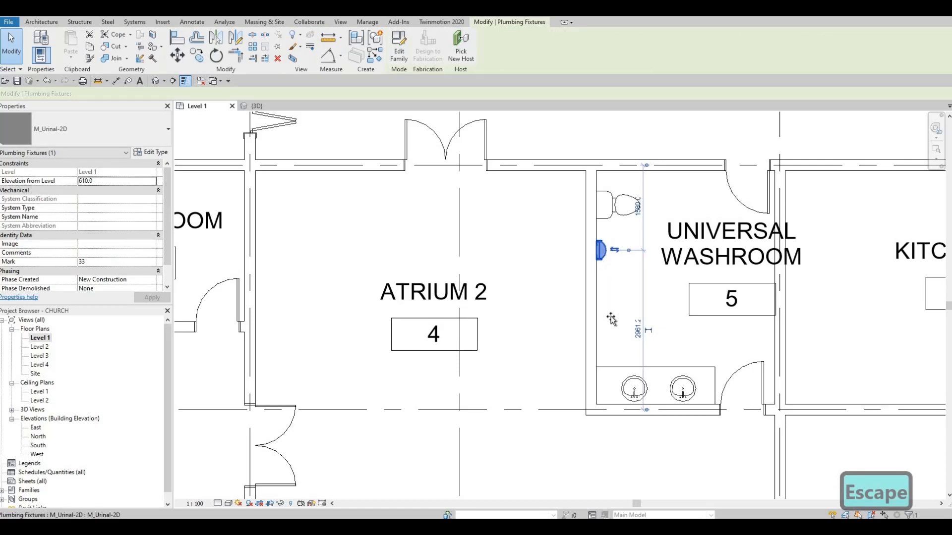
pyautogui.moveTo(610, 316); pyautogui.dragTo(613, 310)
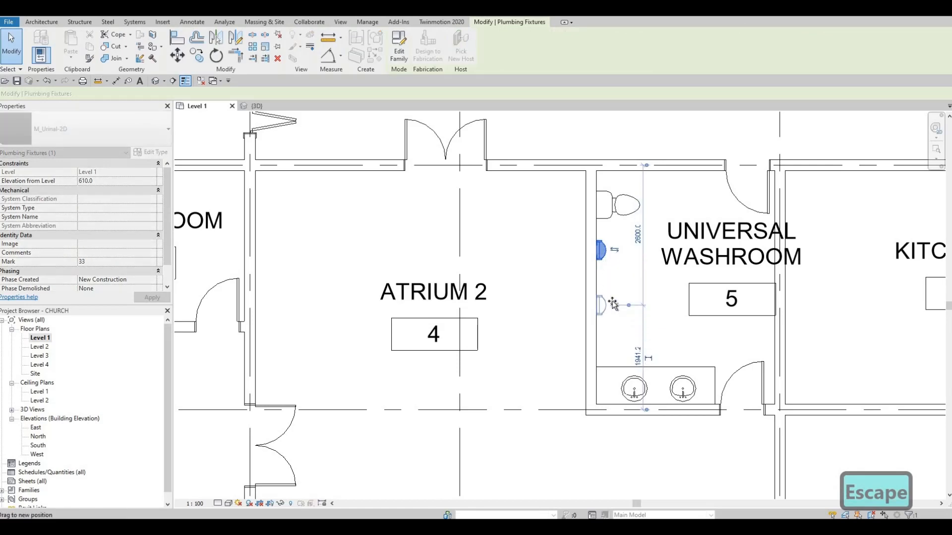
pyautogui.press('Escape')
# Enclose the Universal Washroom's toilet with TOILET PANEL walls running down from the upper wall and across to the left wall.
pyautogui.moveTo(654, 233); pyautogui.dragTo(618, 444, button='middle')
pyautogui.scroll(-1, 621, 405)
pyautogui.scroll(-1, 618, 444)
pyautogui.press('Escape')
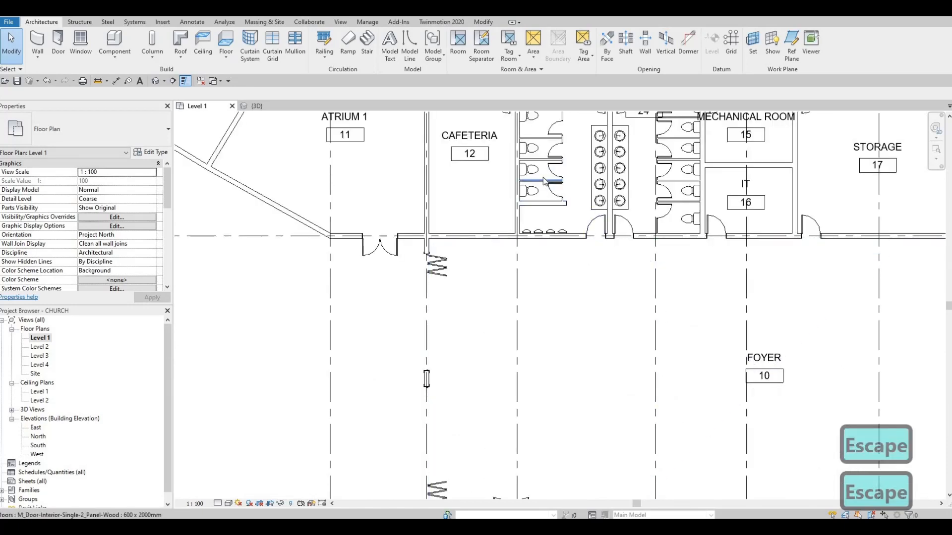
pyautogui.press('c')
pyautogui.press('s')
pyautogui.moveTo(622, 377); pyautogui.dragTo(665, 176, button='middle')
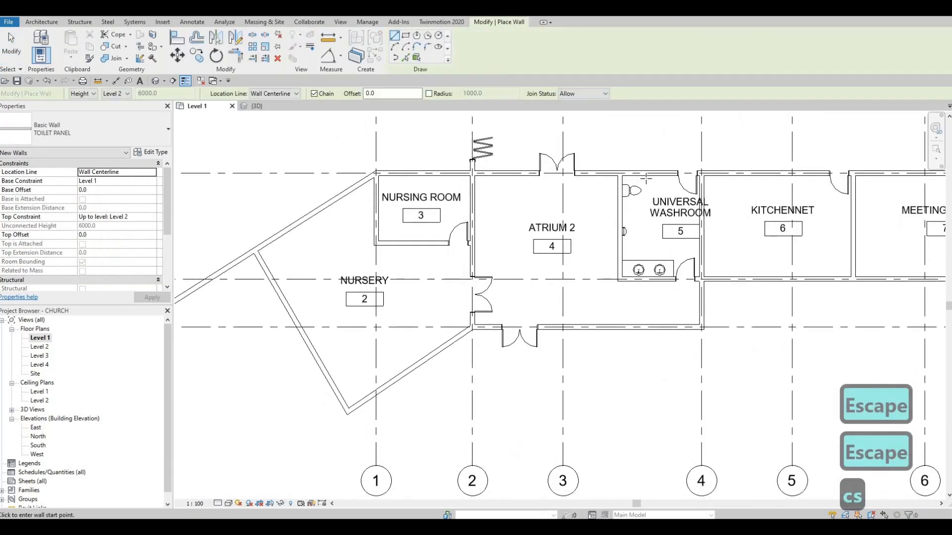
pyautogui.scroll(3, 664, 175)
pyautogui.click(665, 174)
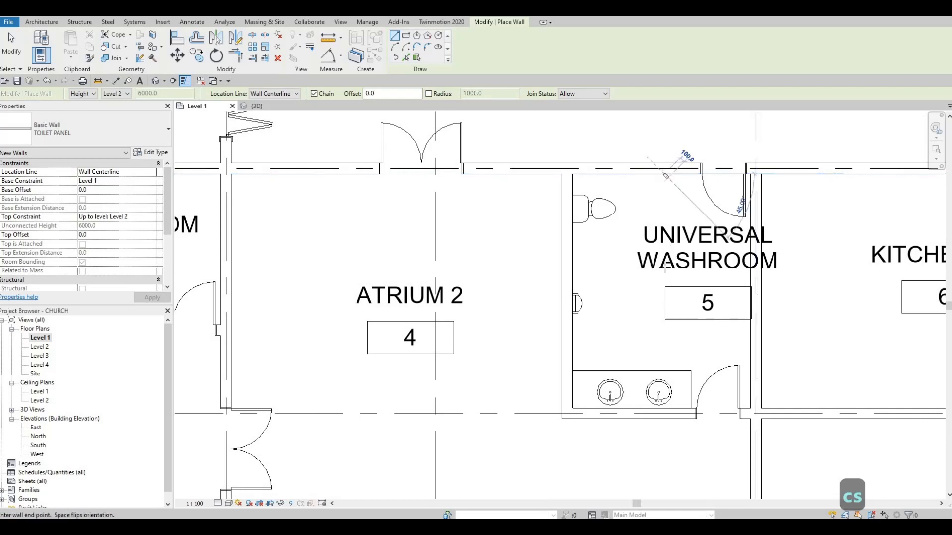
pyautogui.click(663, 276)
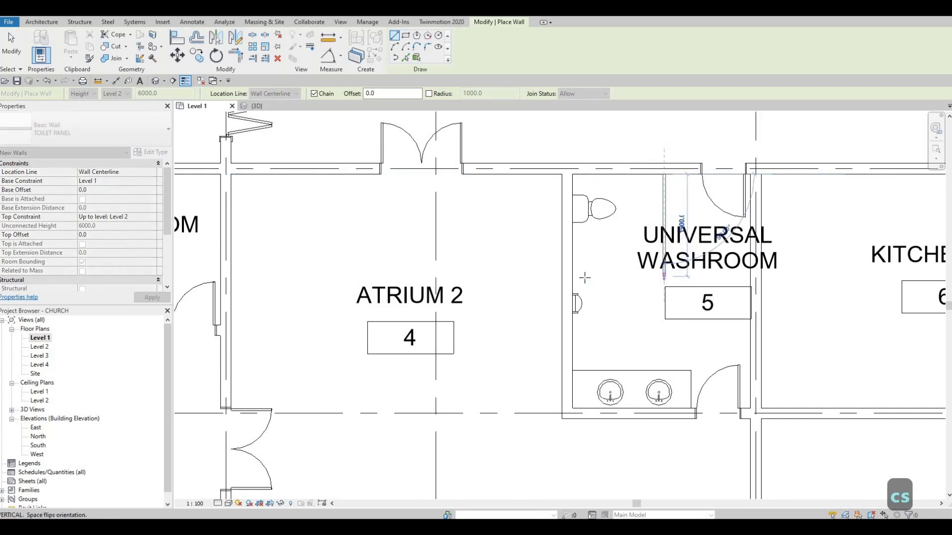
pyautogui.press('Escape')
pyautogui.press('Escape')
pyautogui.press('Escape')
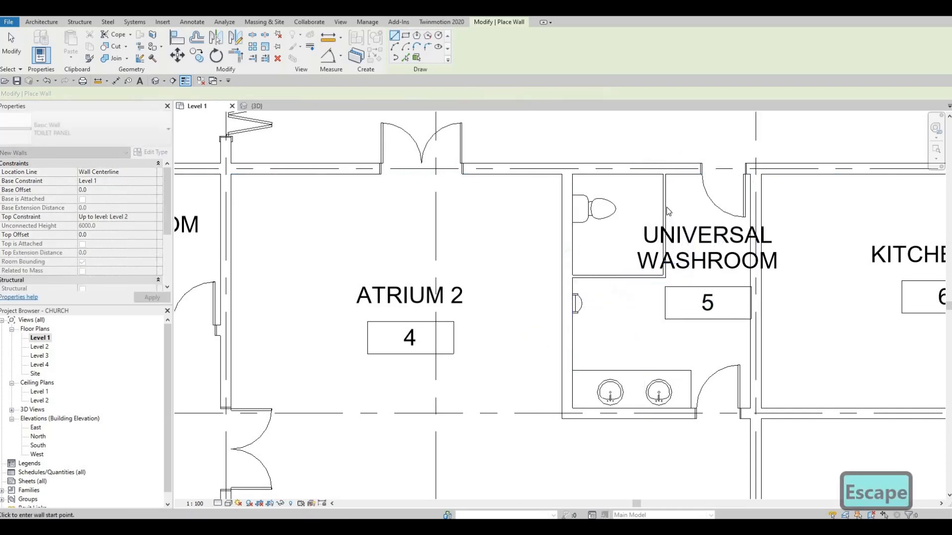
# Widen the Universal Washroom's stall by nudging its vertical toilet panel four increments to the right.
pyautogui.click(664, 208)
pyautogui.press('Right')
pyautogui.press('Right')
pyautogui.press('Right')
pyautogui.press('Right')
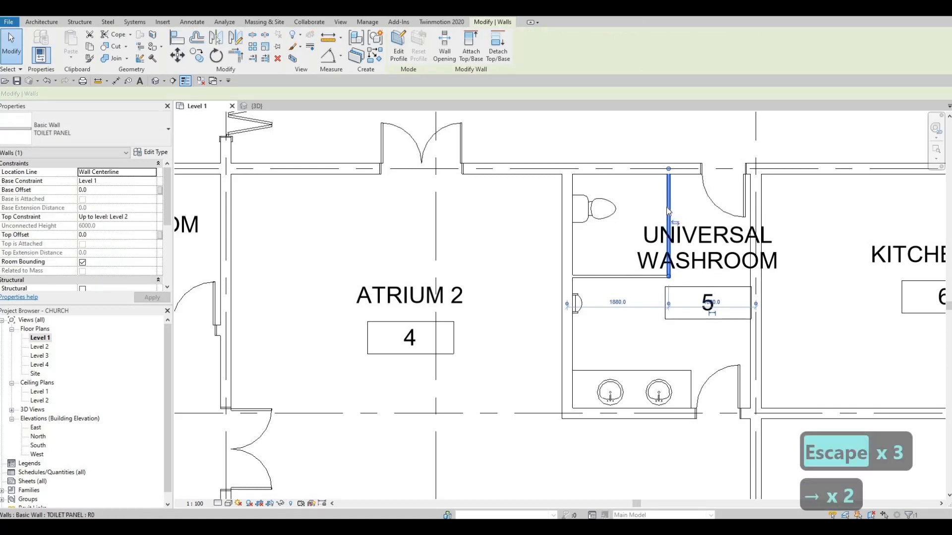
pyautogui.press('Escape')
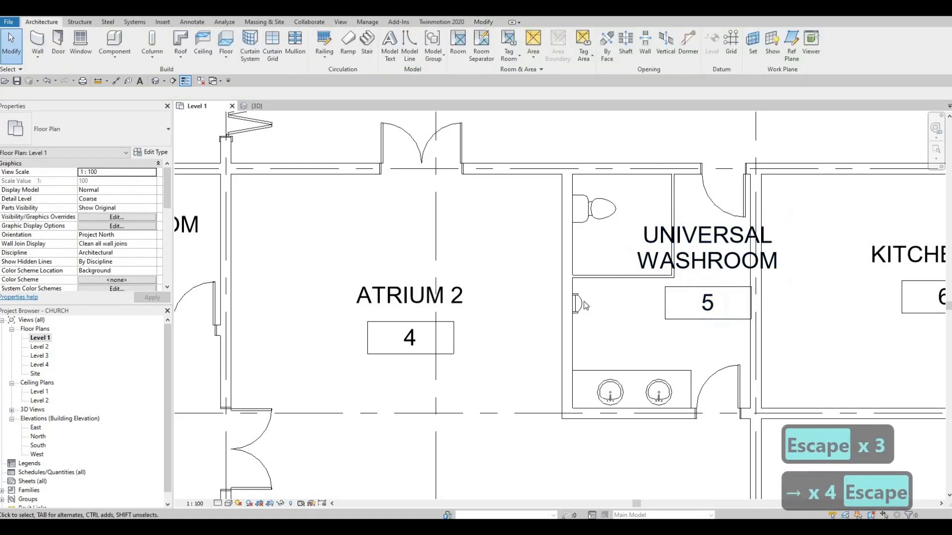
# Nudge the Universal Washroom's urinal two increments down and one increment back up along the left wall.
pyautogui.click(583, 305)
pyautogui.press('Down')
pyautogui.press('Down')
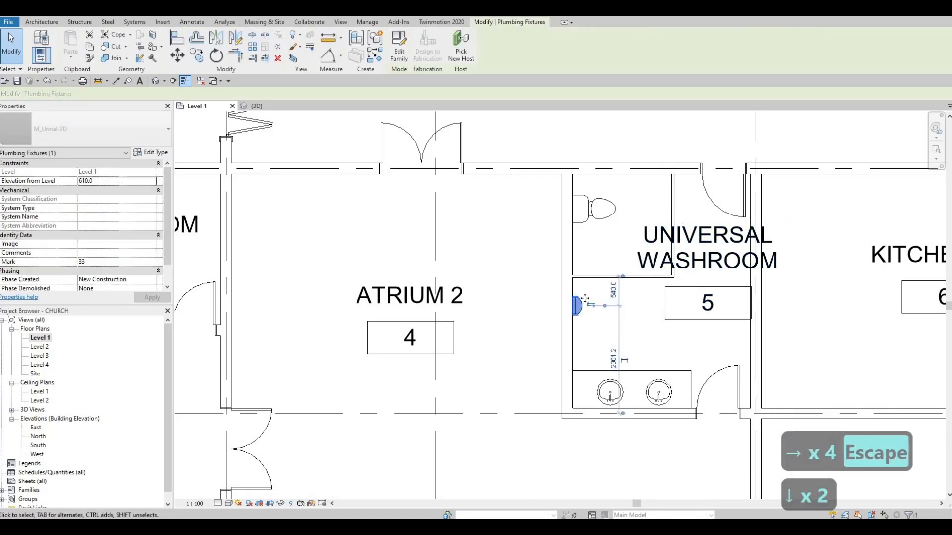
pyautogui.moveTo(609, 396); pyautogui.dragTo(599, 427, button='middle')
pyautogui.scroll(-3, 612, 276)
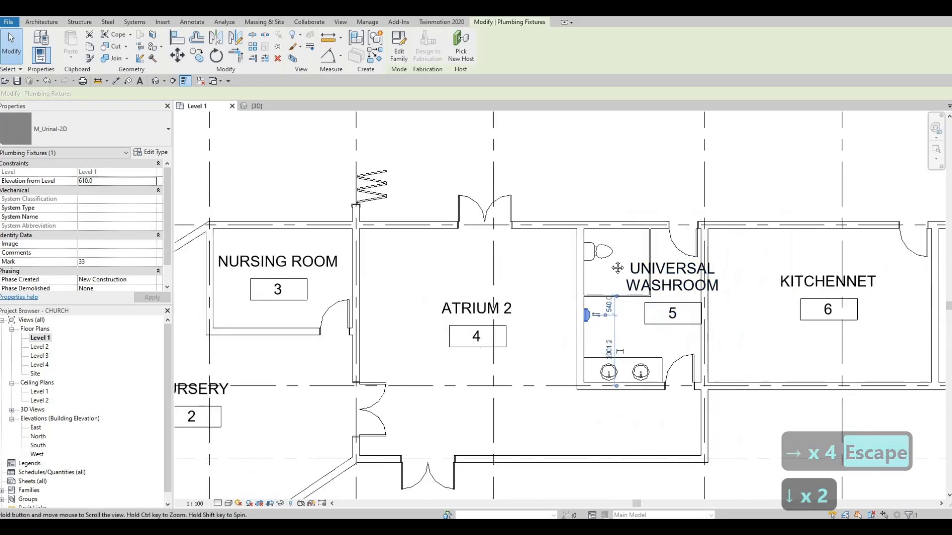
pyautogui.moveTo(618, 268); pyautogui.dragTo(586, 461, button='middle')
pyautogui.press('Up')
pyautogui.press('Escape')
# Place a matching M_Door-Interior-Single-2_Panel-Wood 600 x 2000mm door at the right end of the Universal Washroom's horizontal toilet panel, swinging into the stall.
pyautogui.scroll(-2, 586, 460)
pyautogui.moveTo(560, 188); pyautogui.dragTo(539, 428, button='middle')
pyautogui.scroll(-1, 539, 428)
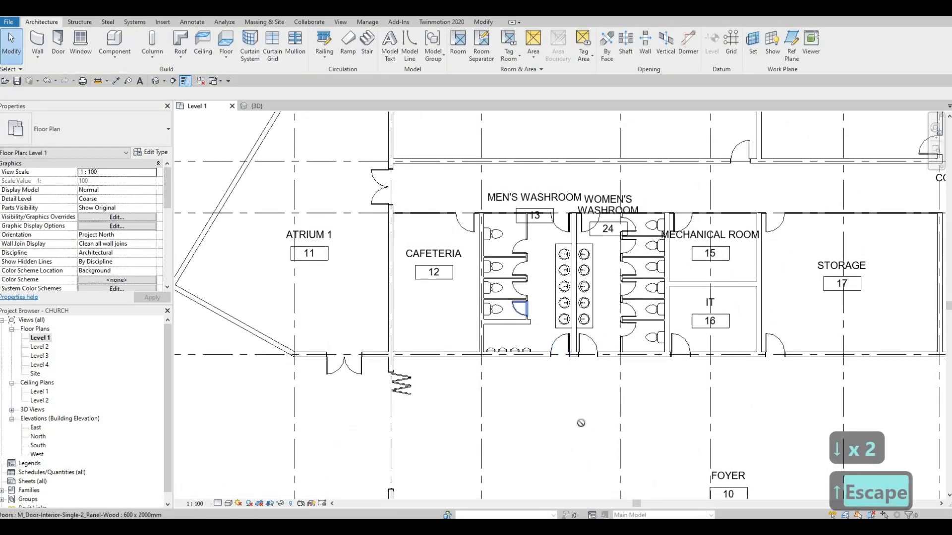
pyautogui.click(519, 309)
pyautogui.press('c')
pyautogui.press('s')
pyautogui.scroll(-1, 585, 462)
pyautogui.moveTo(586, 471); pyautogui.dragTo(643, 118, button='middle')
pyautogui.scroll(3, 650, 272)
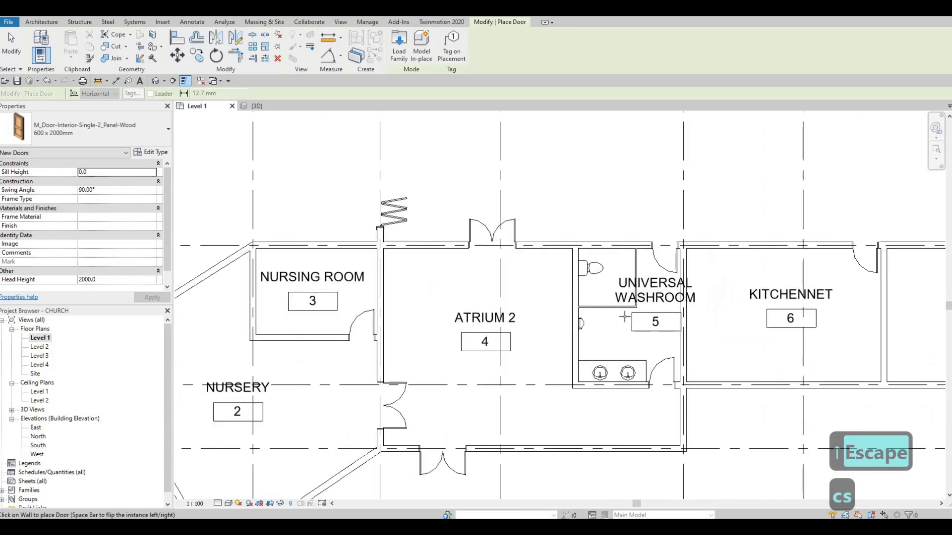
pyautogui.scroll(2, 624, 316)
pyautogui.press('Escape')
pyautogui.press('Escape')
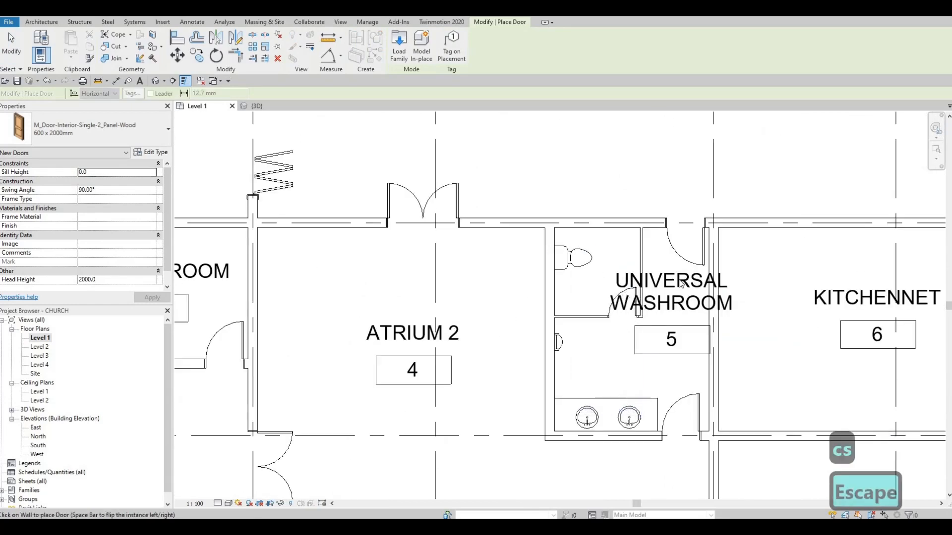
# Nudge the Universal Washroom's vertical toilet panel one increment to the right and its toilet four increments down.
pyautogui.moveTo(673, 235); pyautogui.dragTo(647, 196, button='middle')
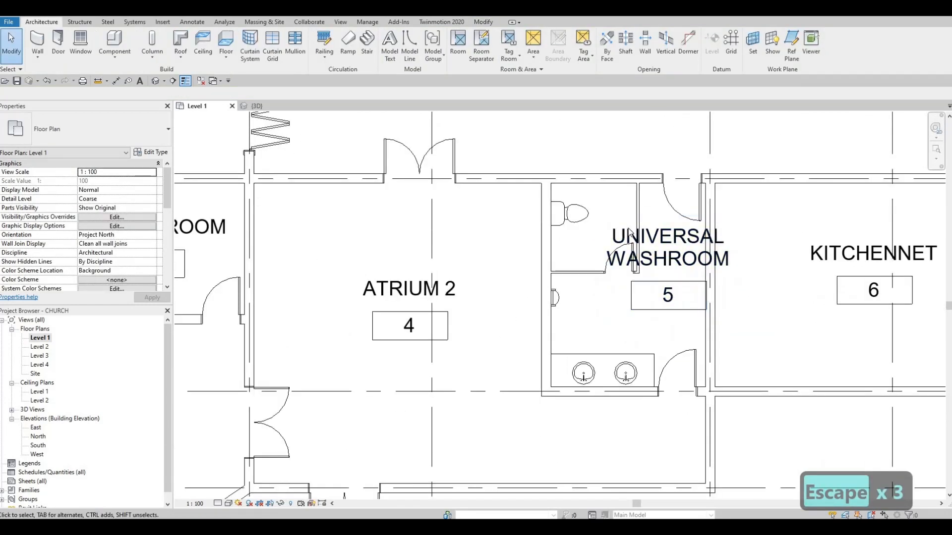
pyautogui.moveTo(616, 271); pyautogui.dragTo(624, 308, button='middle')
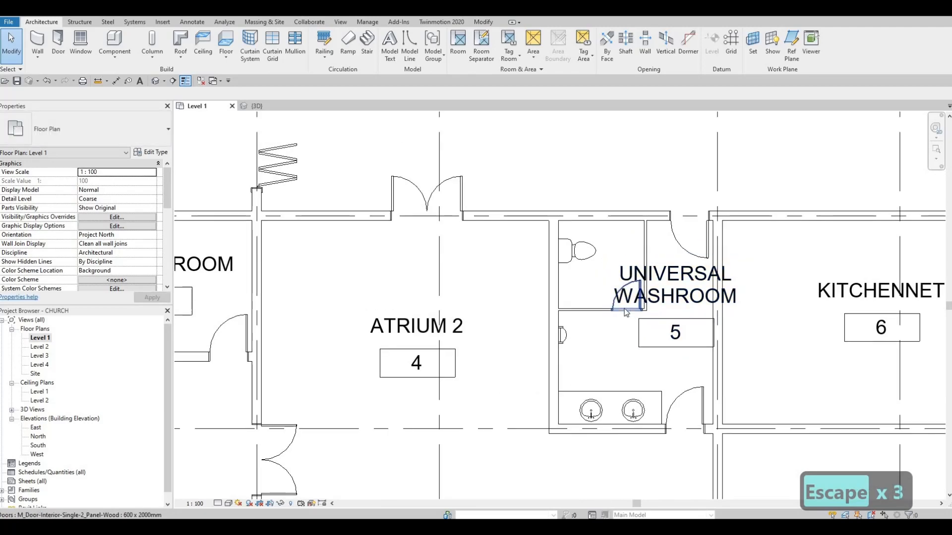
pyautogui.scroll(-3, 623, 308)
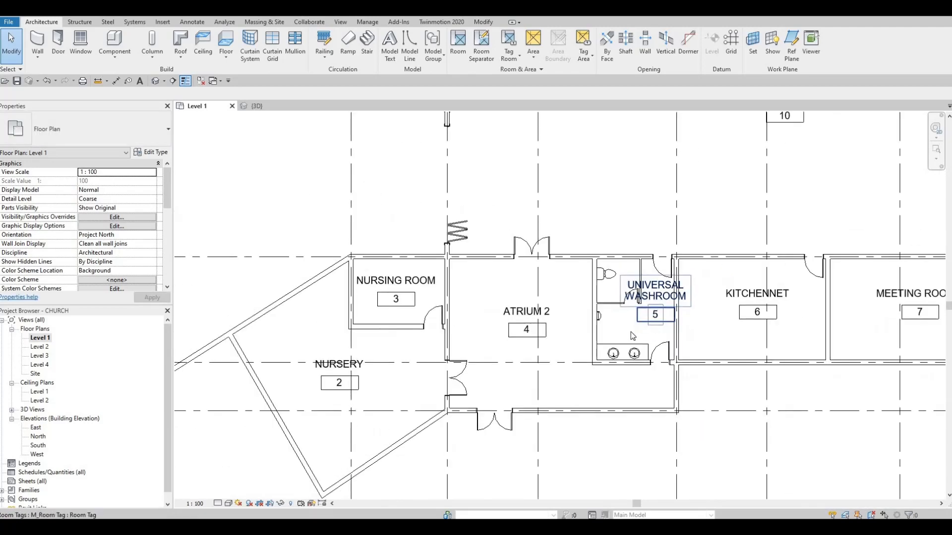
pyautogui.scroll(-2, 632, 336)
pyautogui.scroll(3, 632, 336)
pyautogui.press('Escape')
pyautogui.press('Escape')
pyautogui.click(629, 330)
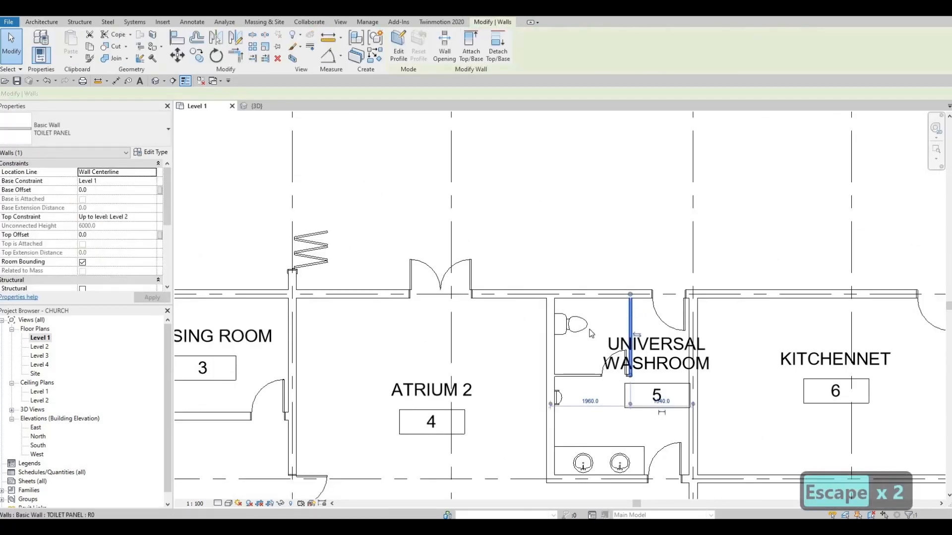
pyautogui.click(578, 327)
pyautogui.press('Down')
pyautogui.press('Down')
pyautogui.press('Down')
pyautogui.press('Down')
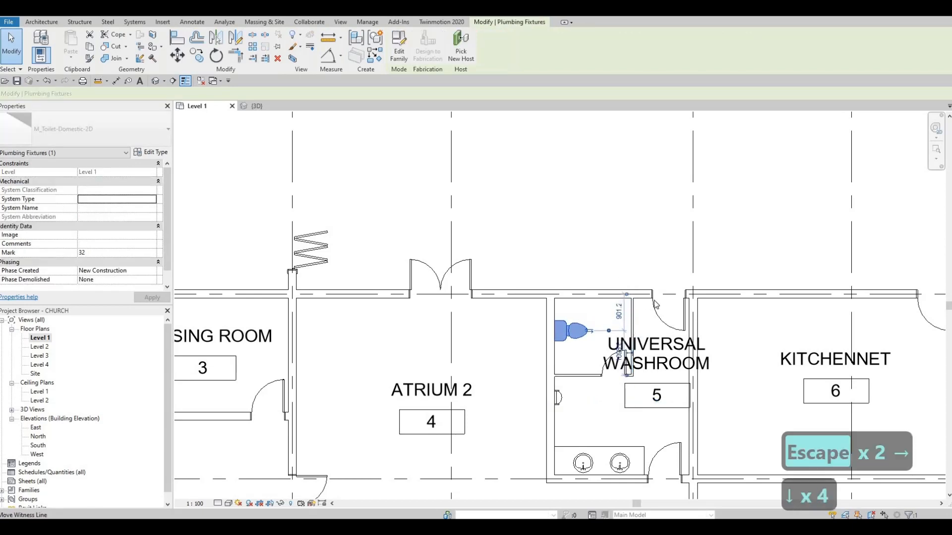
pyautogui.scroll(-3, 656, 304)
pyautogui.press('Escape')
pyautogui.press('Escape')
# Move the Men's Washroom and Women's Washroom room tags down from the upper wall into their rooms.
pyautogui.moveTo(584, 380); pyautogui.dragTo(551, 498, button='middle')
pyautogui.moveTo(628, 356); pyautogui.dragTo(612, 456, button='middle')
pyautogui.scroll(-2, 634, 347)
pyautogui.scroll(-2, 845, 207)
pyautogui.moveTo(614, 221); pyautogui.dragTo(617, 272, button='middle')
pyautogui.scroll(-1, 617, 271)
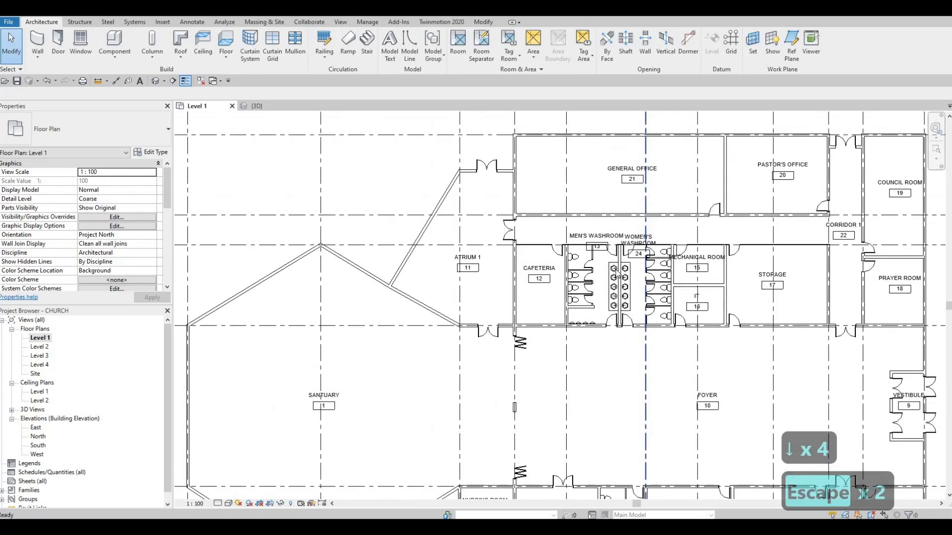
pyautogui.scroll(5, 617, 274)
pyautogui.click(597, 246)
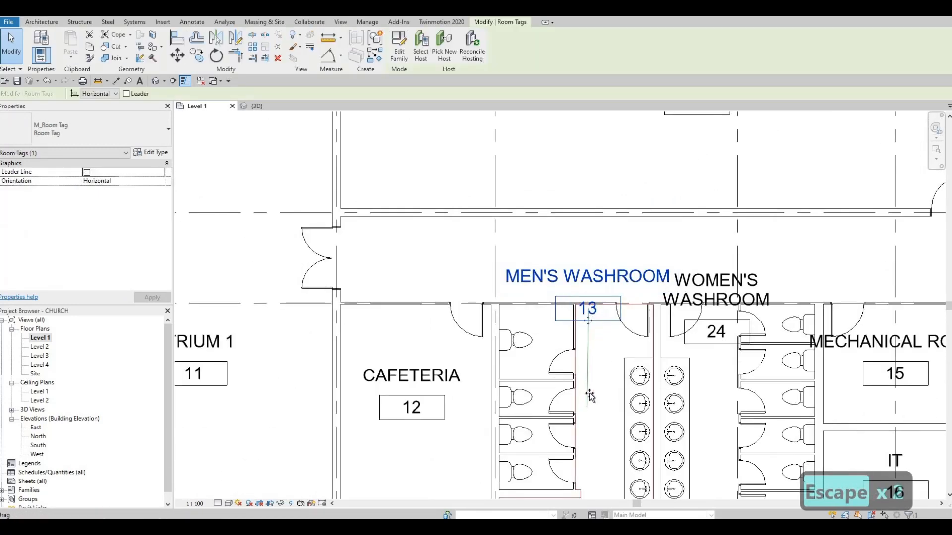
pyautogui.moveTo(589, 395); pyautogui.dragTo(590, 395)
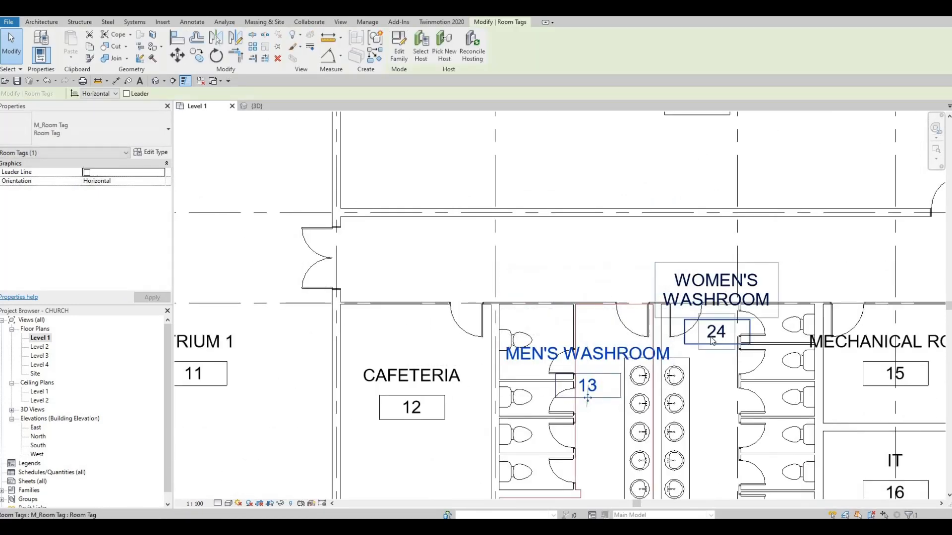
pyautogui.click(712, 341)
pyautogui.moveTo(723, 404); pyautogui.dragTo(729, 425)
pyautogui.press('Escape')
# Lower the Men's Washroom room tag further so its number lines up with the Women's Washroom tag's number.
pyautogui.moveTo(702, 401); pyautogui.dragTo(666, 212, button='middle')
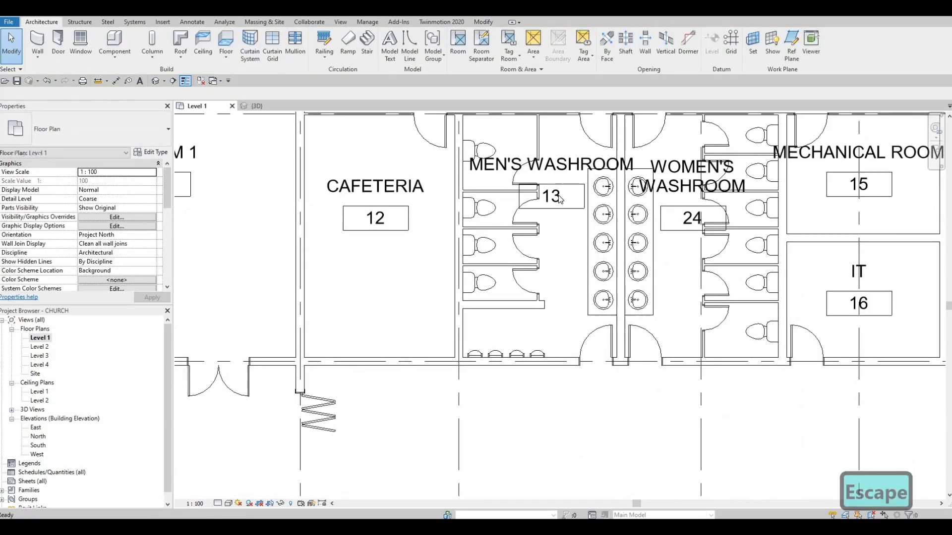
pyautogui.scroll(-1, 666, 213)
pyautogui.click(580, 213)
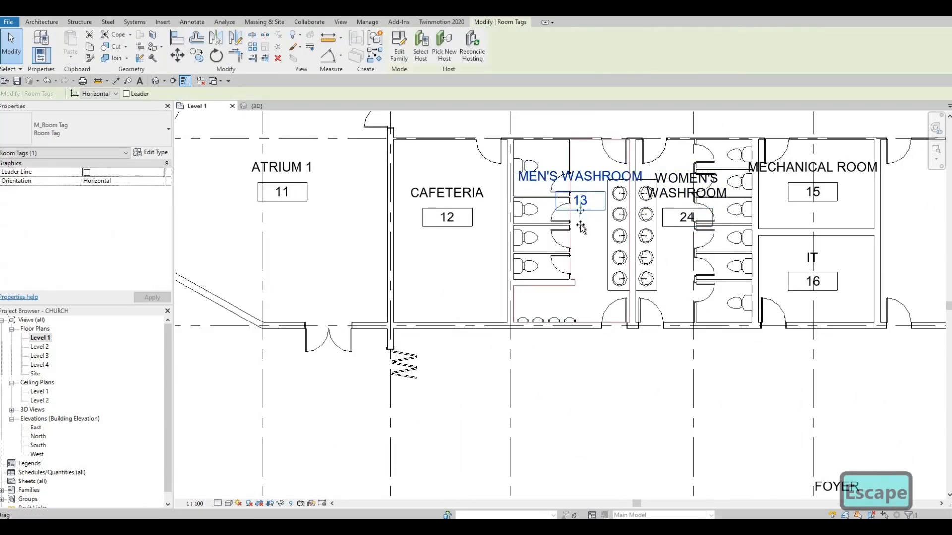
pyautogui.moveTo(580, 227); pyautogui.dragTo(583, 243)
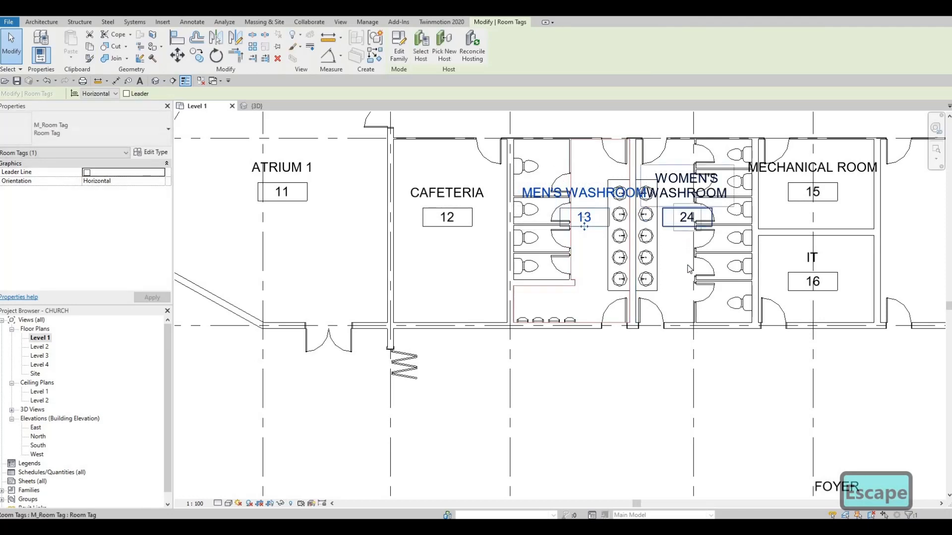
pyautogui.scroll(-2, 666, 204)
pyautogui.press('Escape')
# Shift the Universal Washroom room tag to the left so it sits nearer the middle of its room.
pyautogui.moveTo(682, 295); pyautogui.dragTo(681, 248, button='middle')
pyautogui.scroll(-1, 681, 248)
pyautogui.moveTo(659, 446); pyautogui.dragTo(652, 361, button='middle')
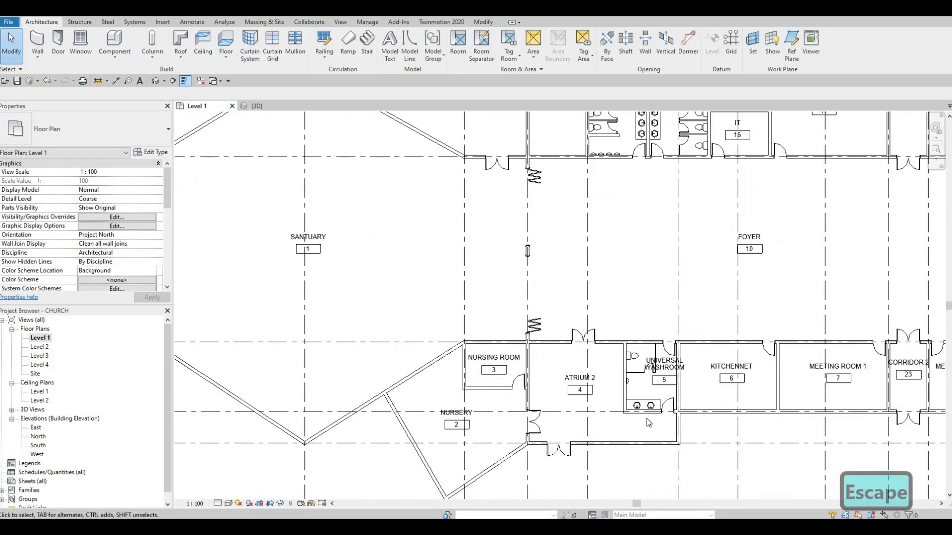
pyautogui.scroll(2, 680, 343)
pyautogui.click(672, 363)
pyautogui.moveTo(671, 364); pyautogui.dragTo(654, 366)
pyautogui.press('Escape')
pyautogui.scroll(-2, 657, 317)
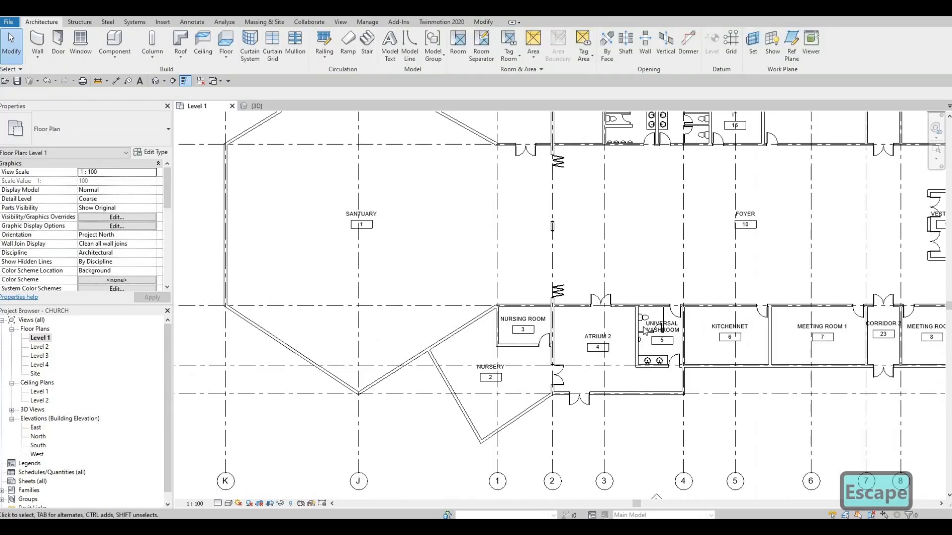
pyautogui.scroll(-1, 645, 223)
pyautogui.moveTo(645, 223); pyautogui.dragTo(631, 299, button='middle')
pyautogui.scroll(-1, 630, 299)
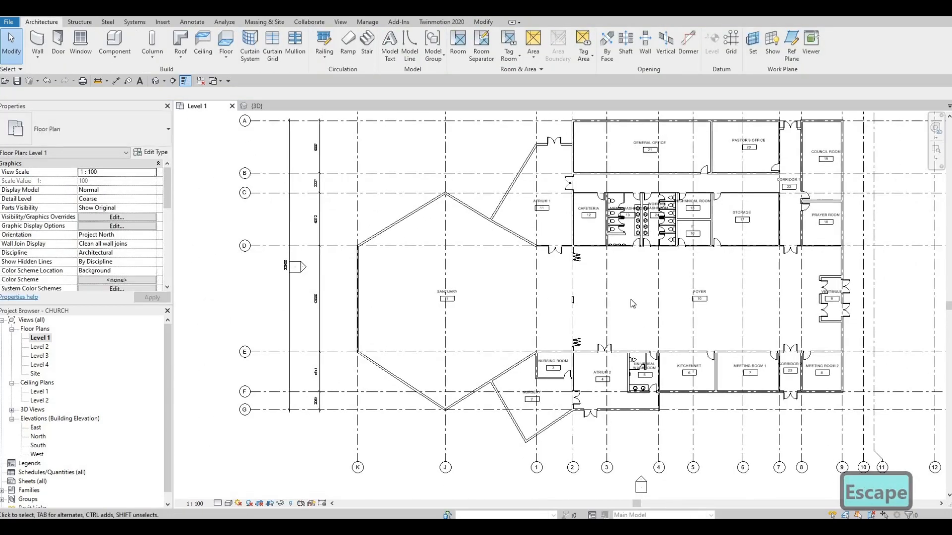